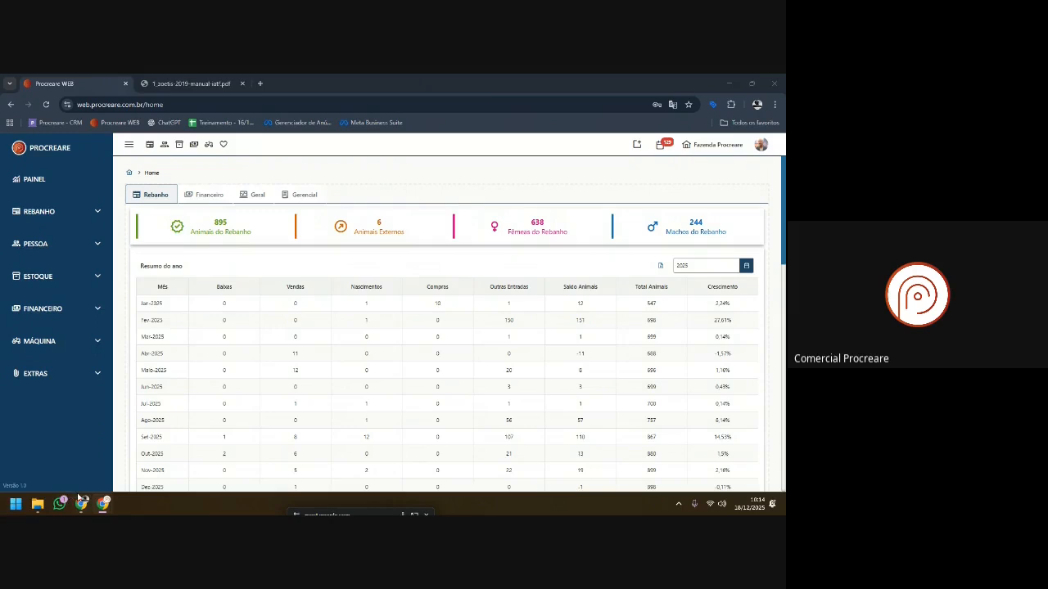
- Switch to the Google Meet training call to check for join requests
mouse_move(80, 498)
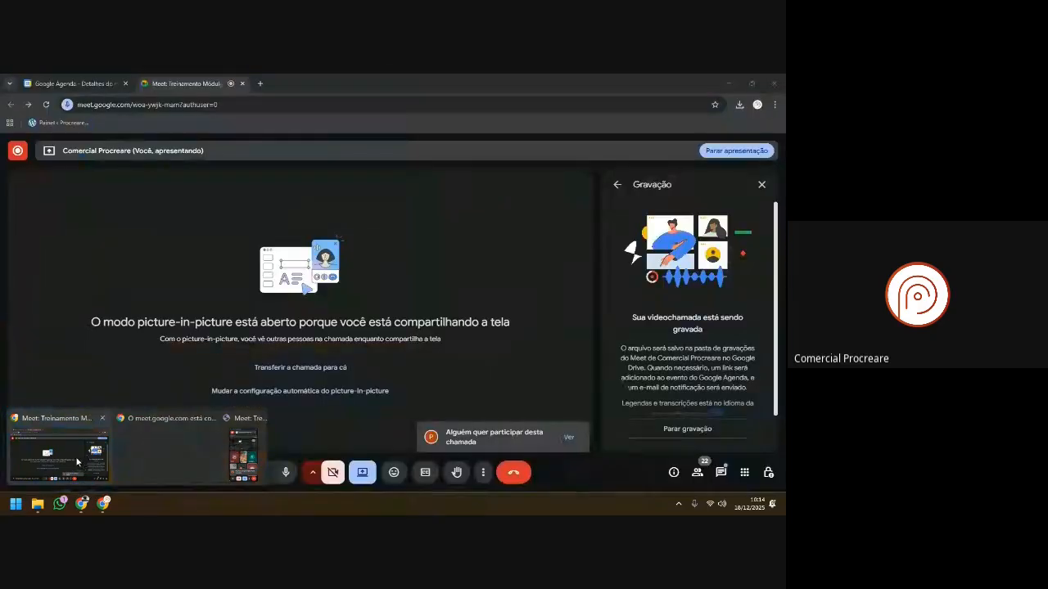
click(57, 456)
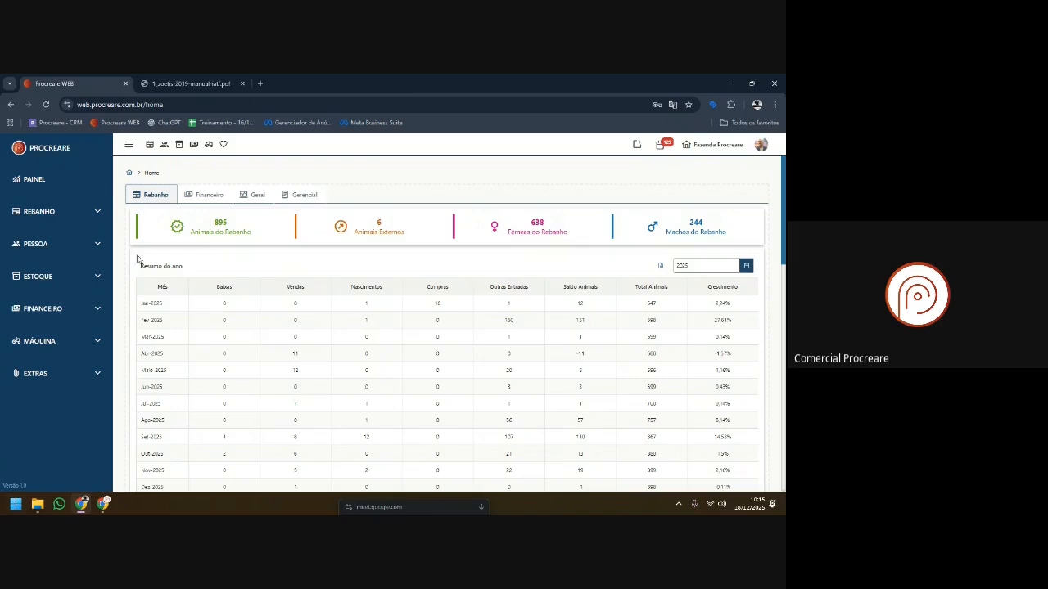
- Show the Reproduções options of the Rebanho module in Procreare WEB
click(59, 214)
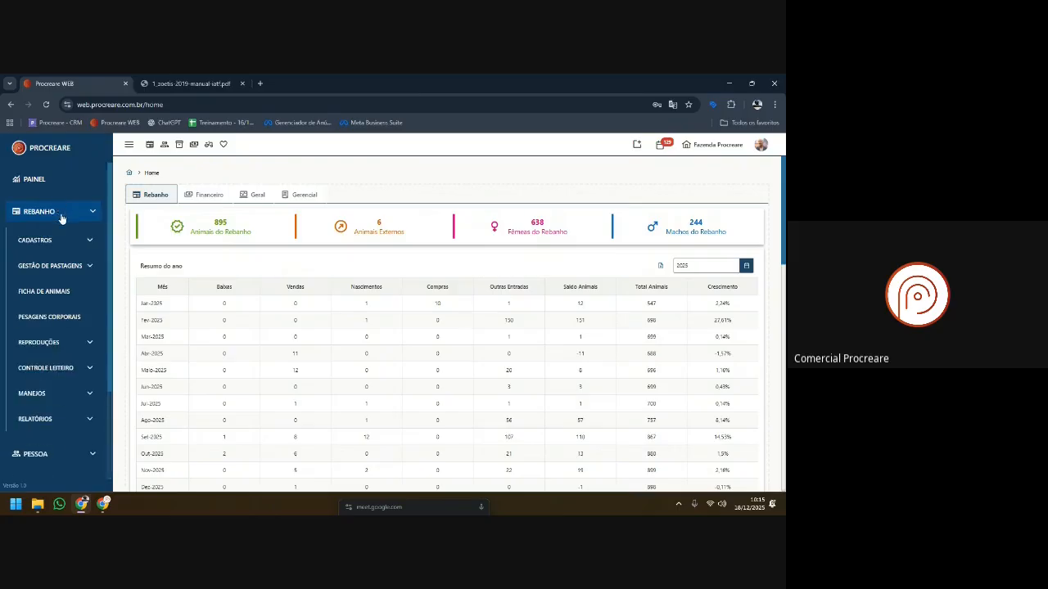
click(50, 344)
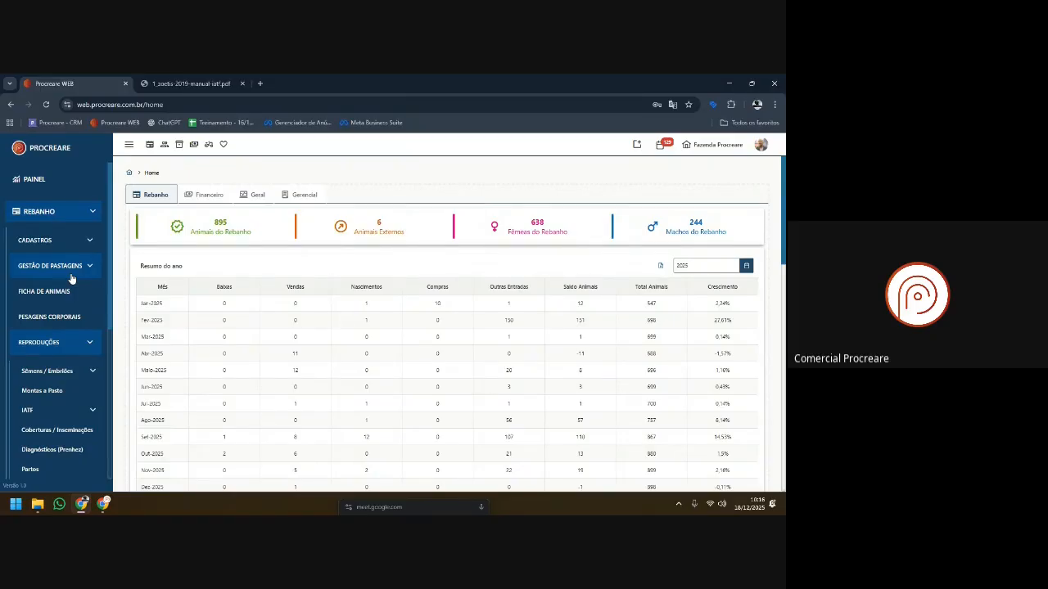
- Switch to the Google Meet call, admit the waiting participant, and return to Procreare WEB
click(97, 504)
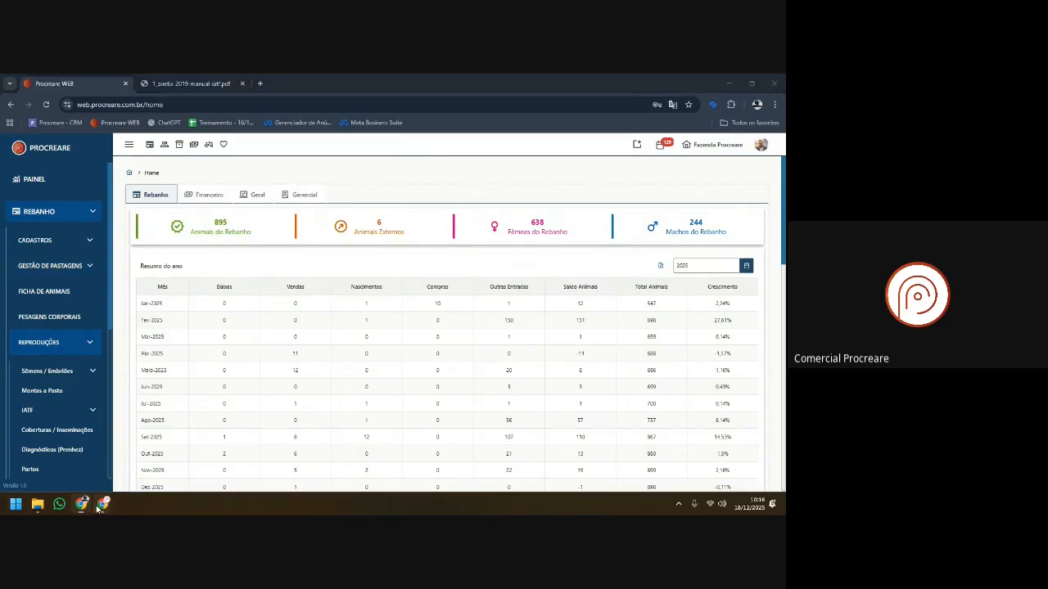
click(59, 451)
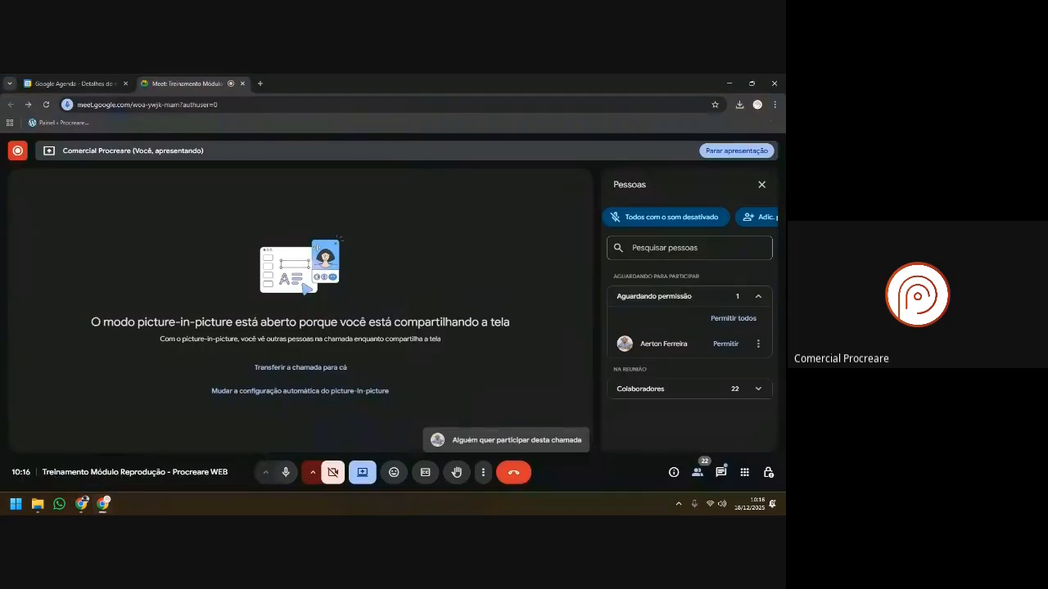
click(725, 344)
mouse_move(81, 504)
click(80, 462)
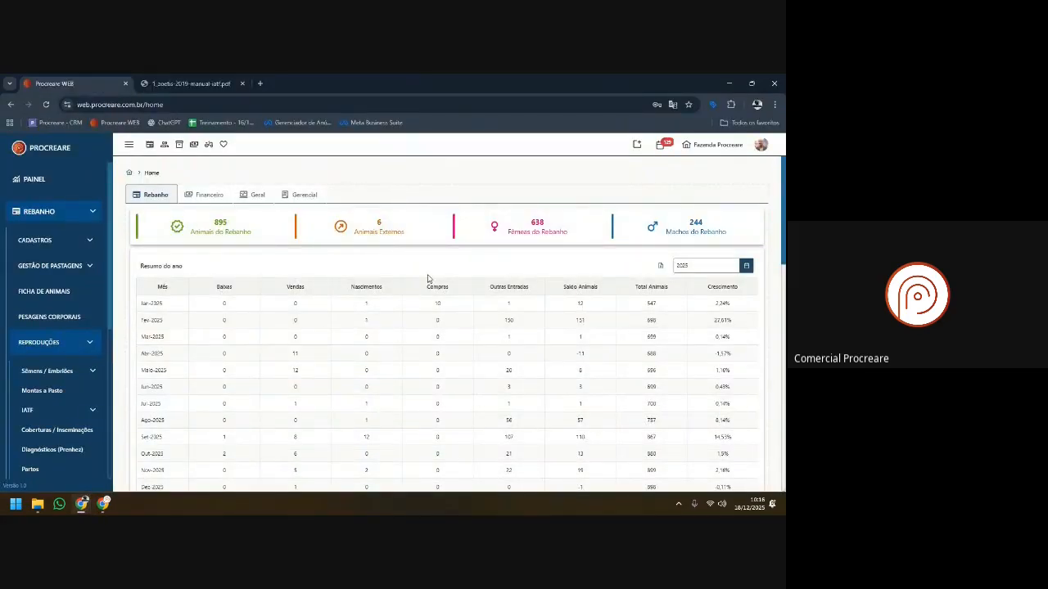
- Collapse the Rebanho module and go to the property selection page through Trocar de Propriedade
click(96, 215)
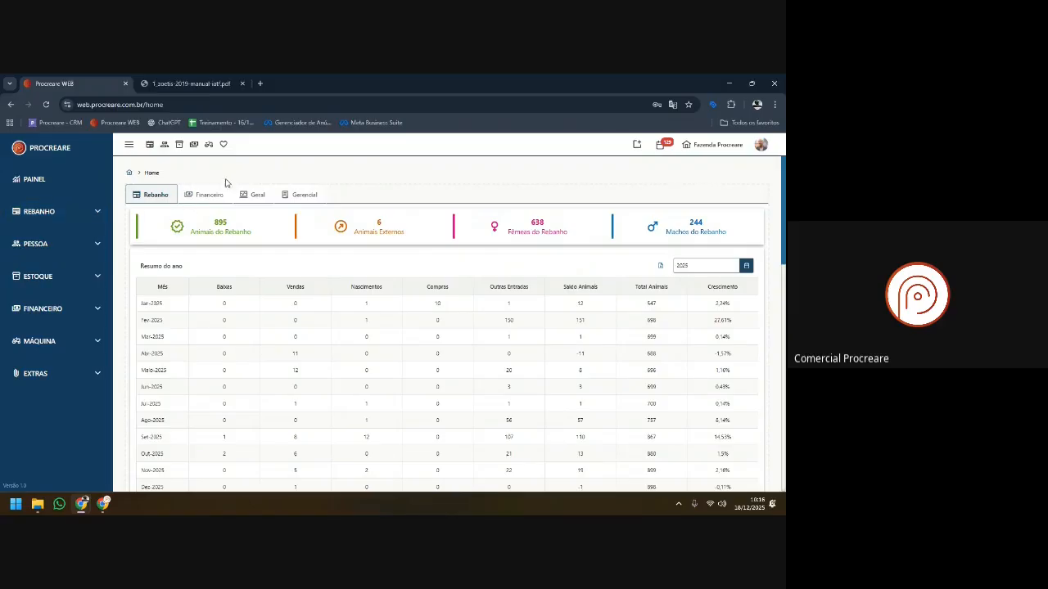
click(713, 144)
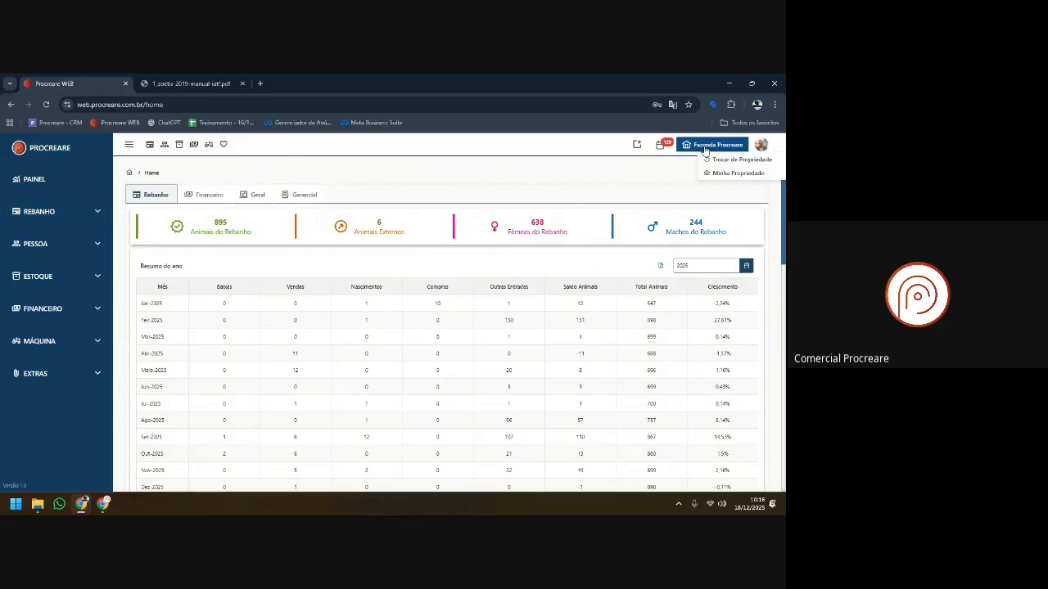
click(724, 162)
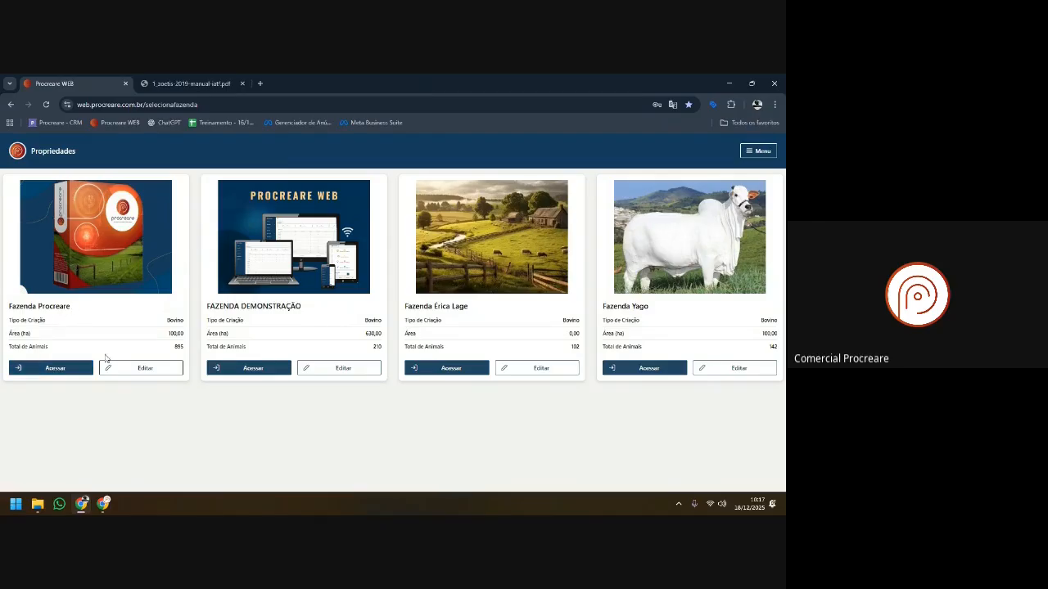
- Review the Parâmetros of Fazenda Procreare, including the reproductive aptitude by age, close the registration unchanged, and access that farm
click(127, 369)
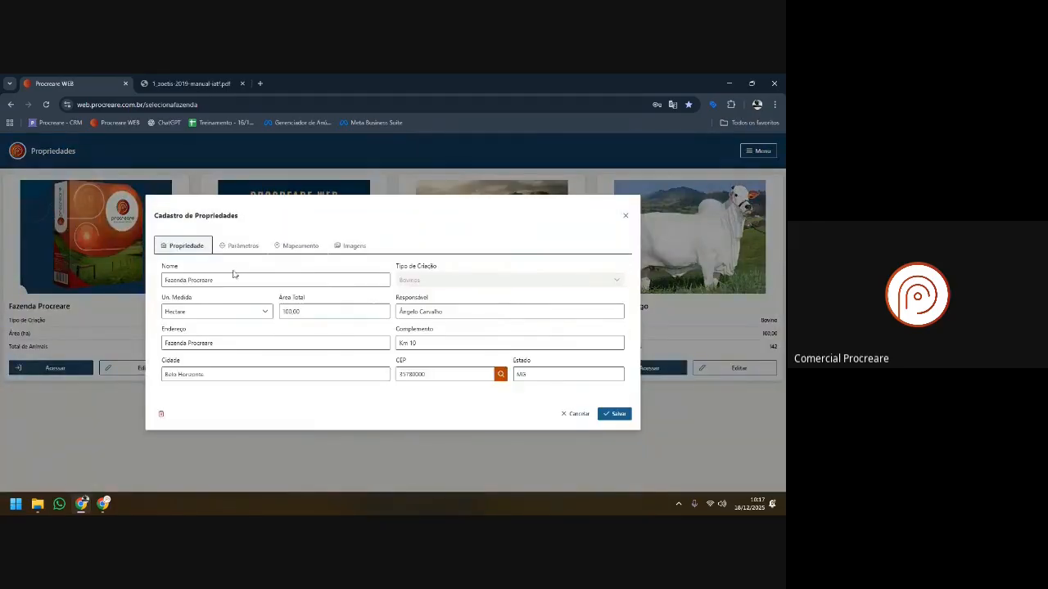
click(237, 246)
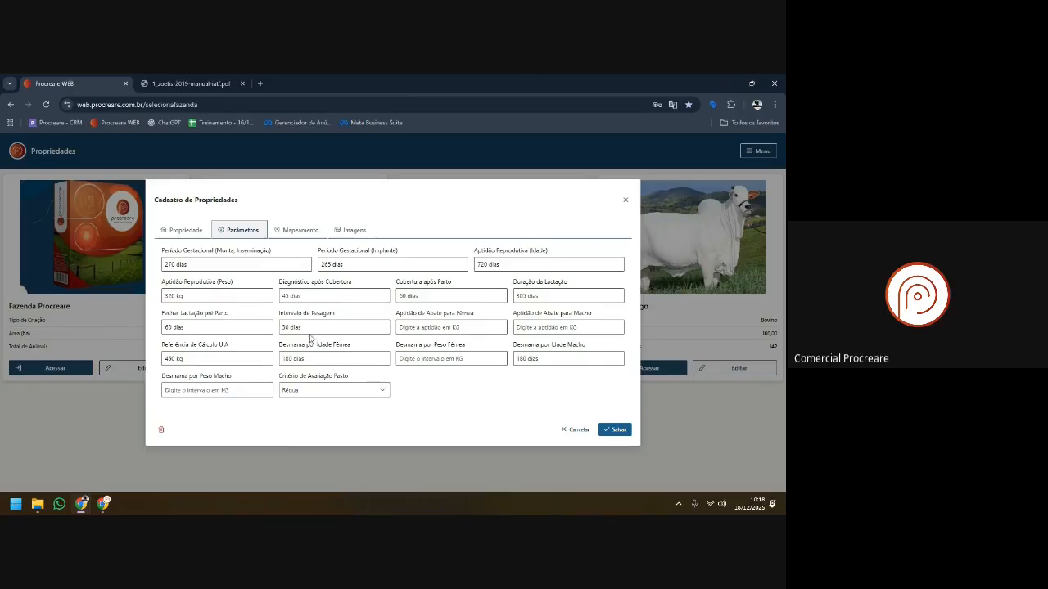
click(514, 265)
click(626, 199)
click(41, 369)
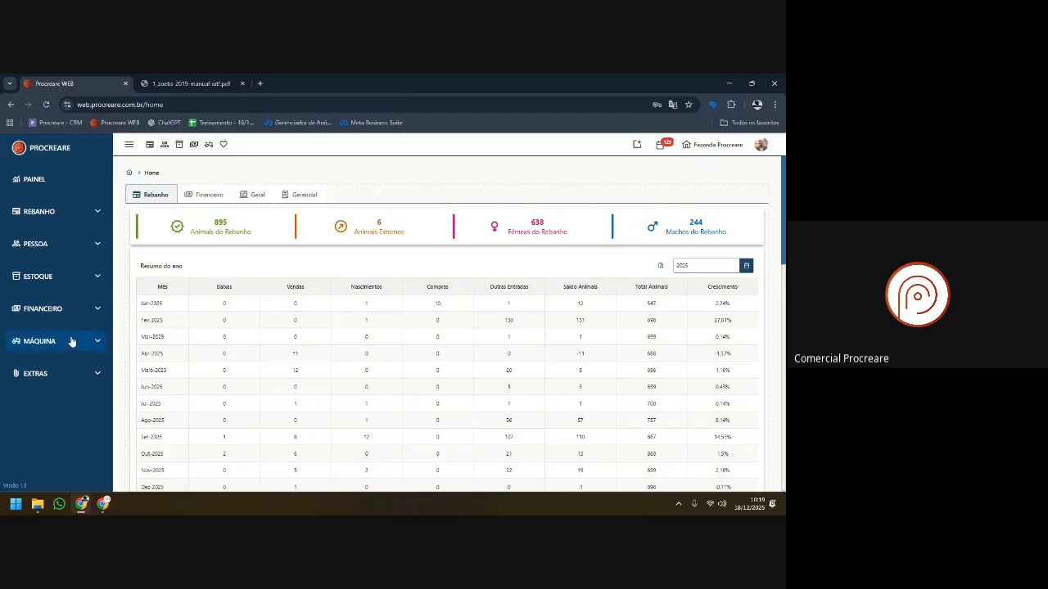
- Expand the Rebanho module, look over its Manejos options, and collapse Manejos again
click(83, 215)
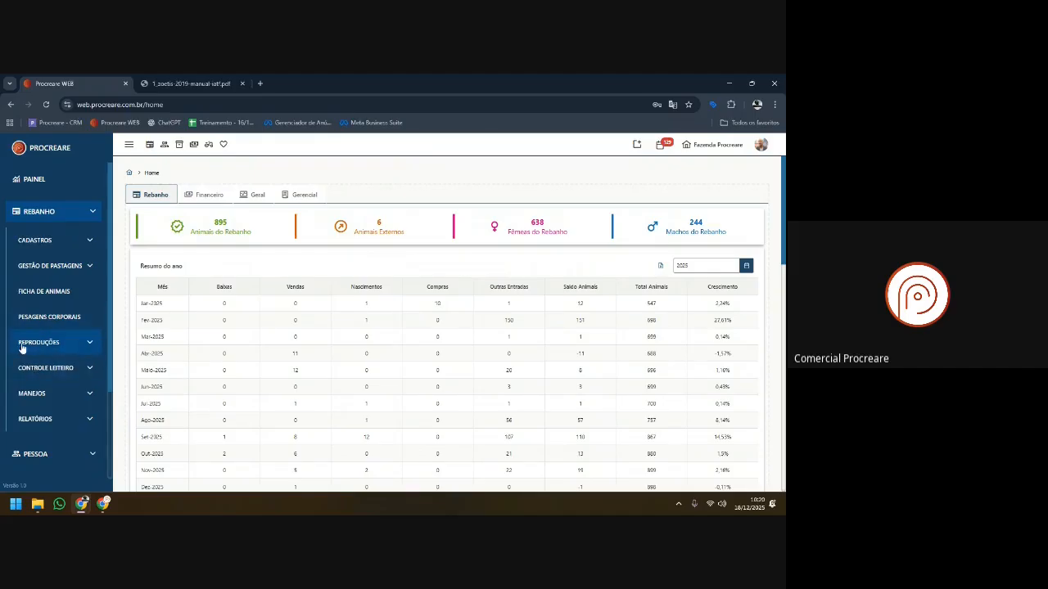
click(56, 399)
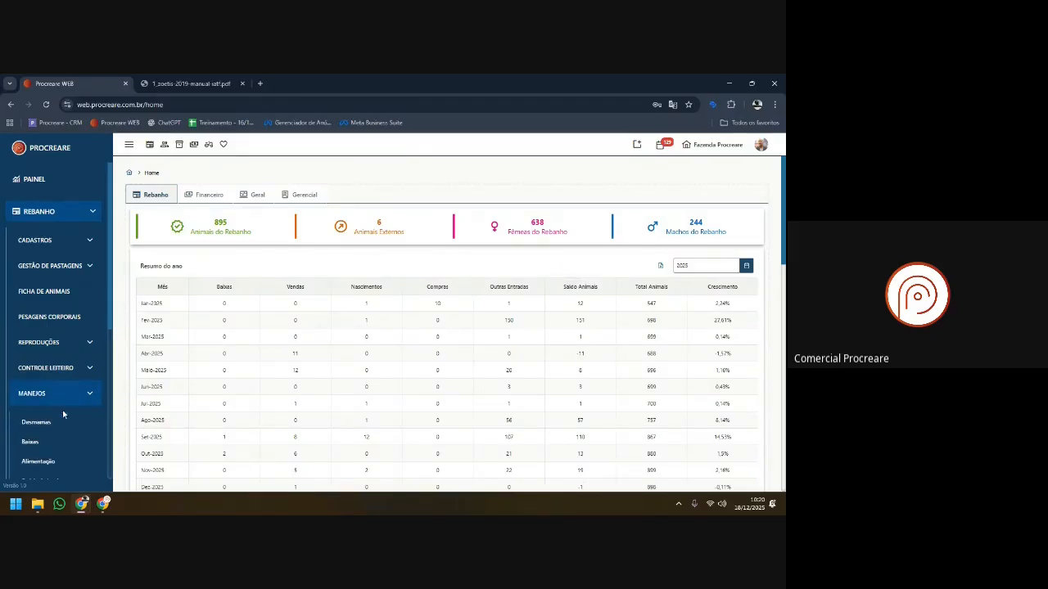
scroll(57, 409, down, 2)
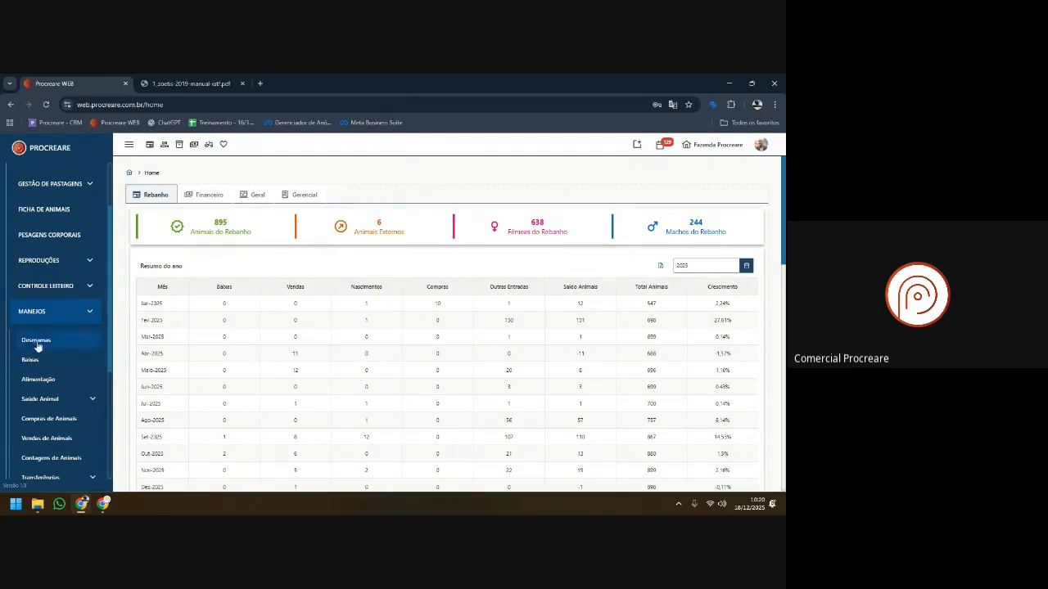
click(54, 312)
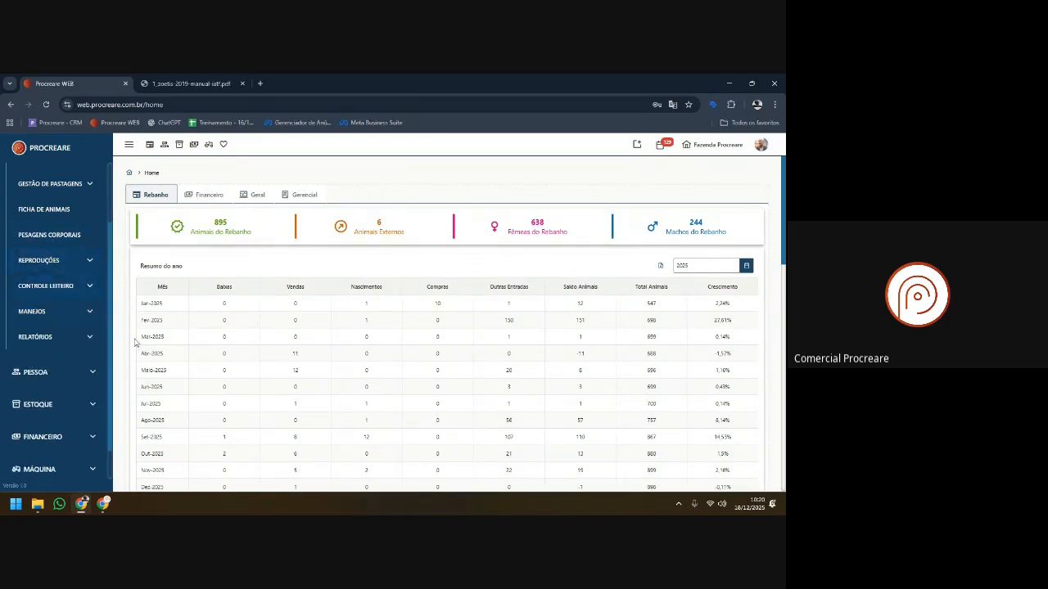
- Admit the participant waiting in the Google Meet call and switch back to Procreare WEB
click(103, 504)
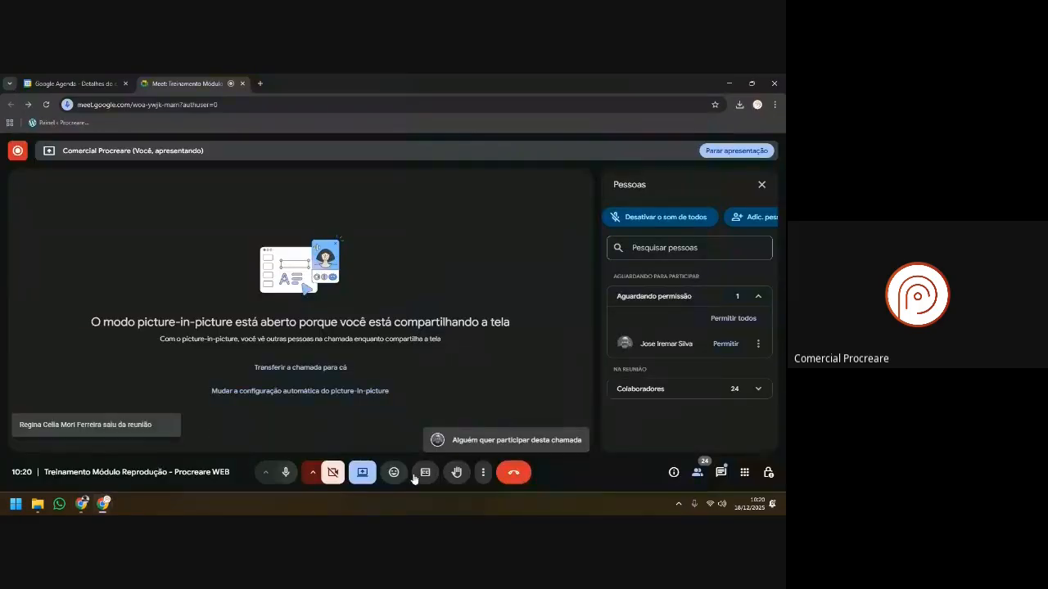
click(725, 344)
key(alt+Tab)
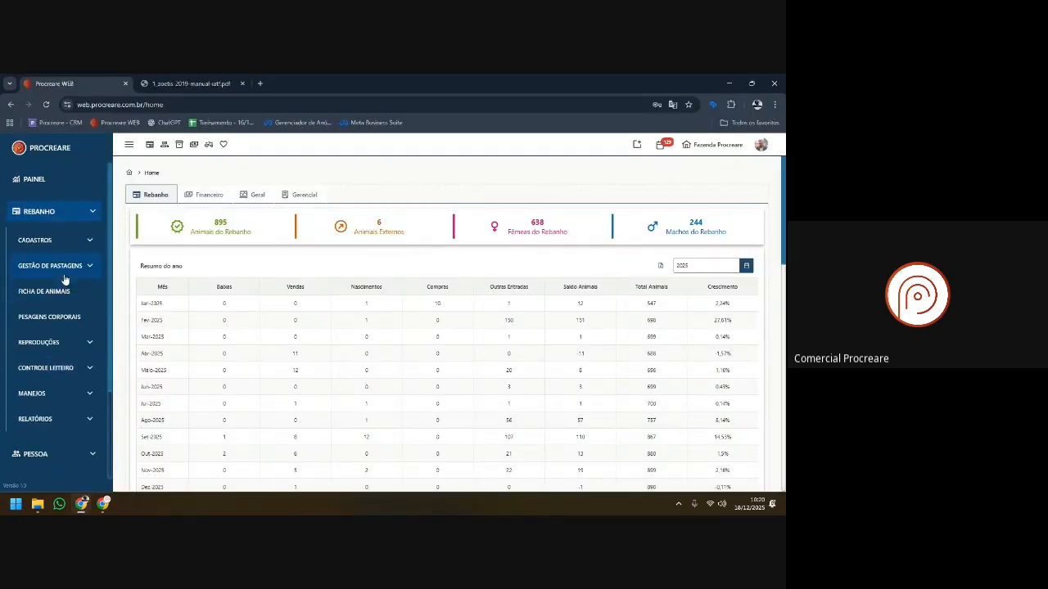
- Expand Reproduções within Rebanho and look over its full set of options down to Exames Andrológicos
click(46, 344)
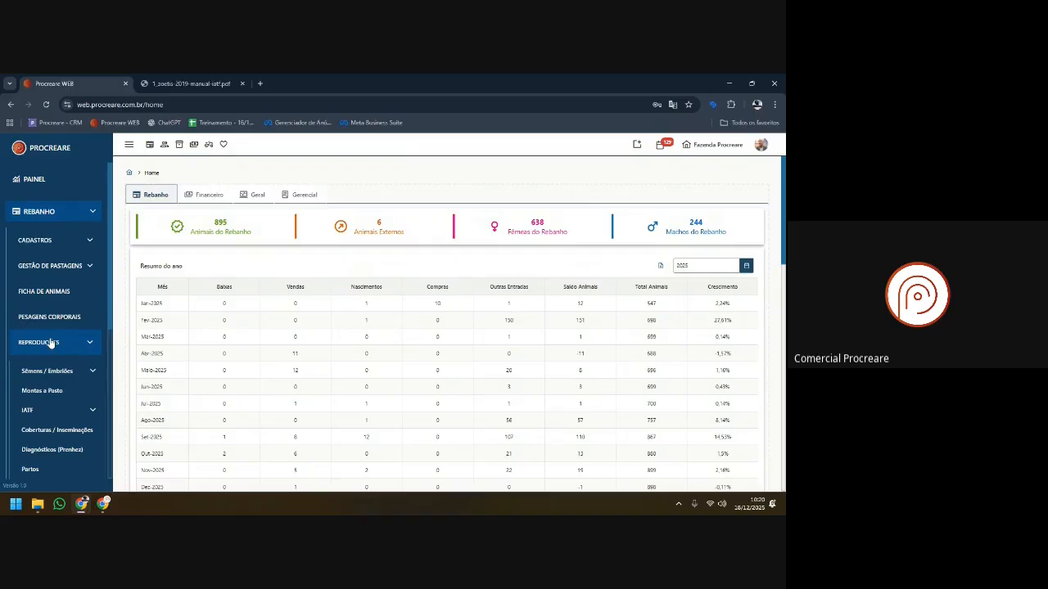
click(52, 344)
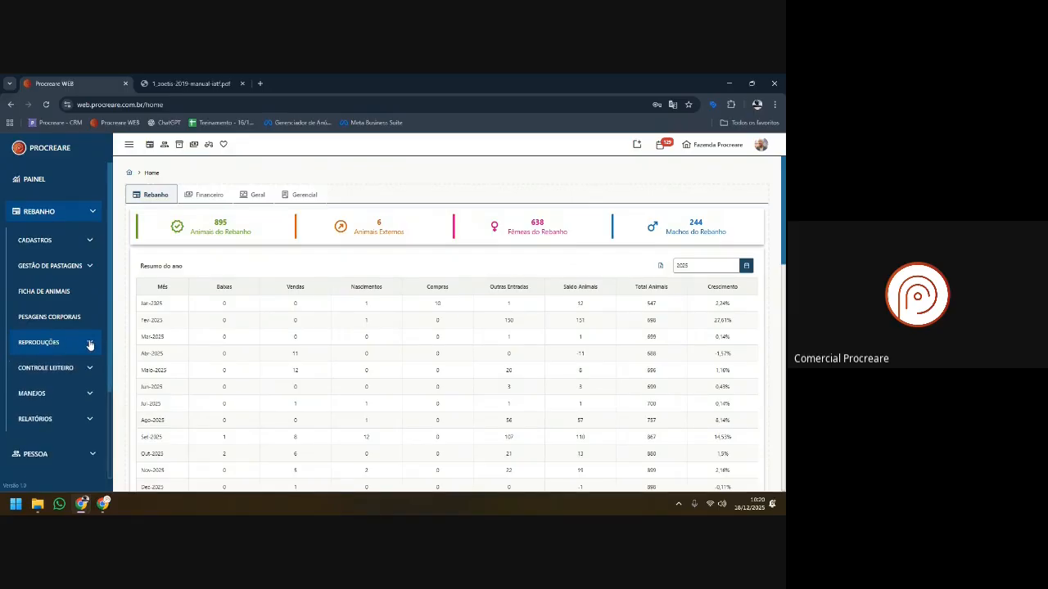
click(90, 345)
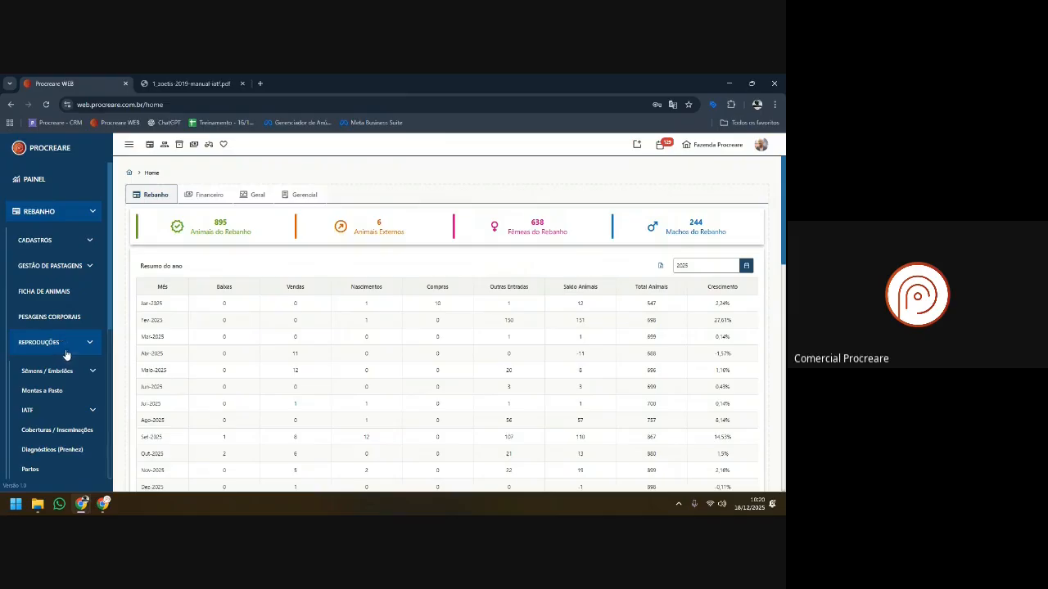
scroll(66, 354, down, 1)
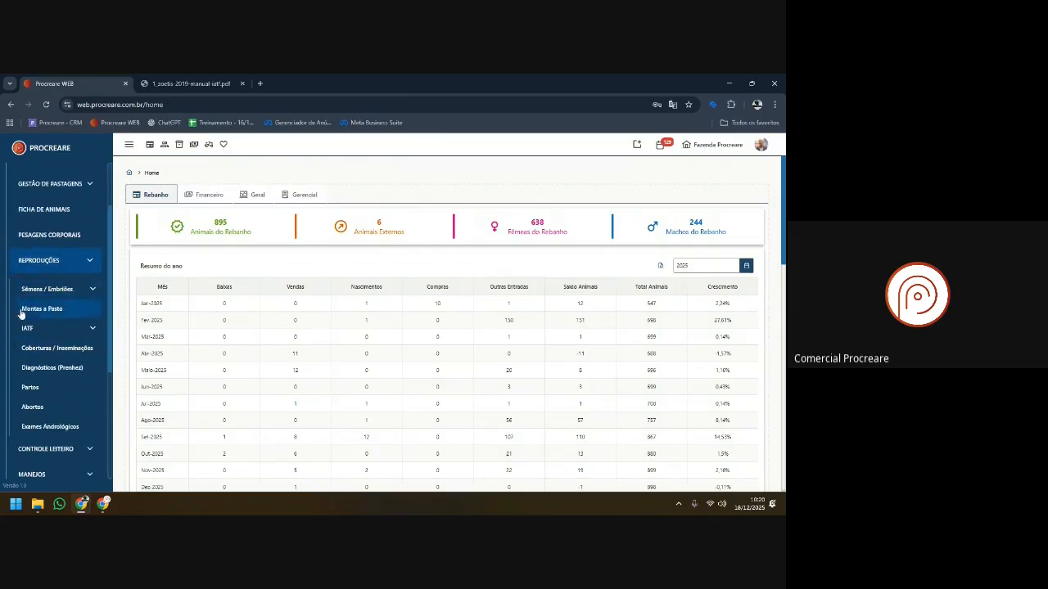
- Check the Google Meet call's participant list and return to Procreare WEB
click(81, 504)
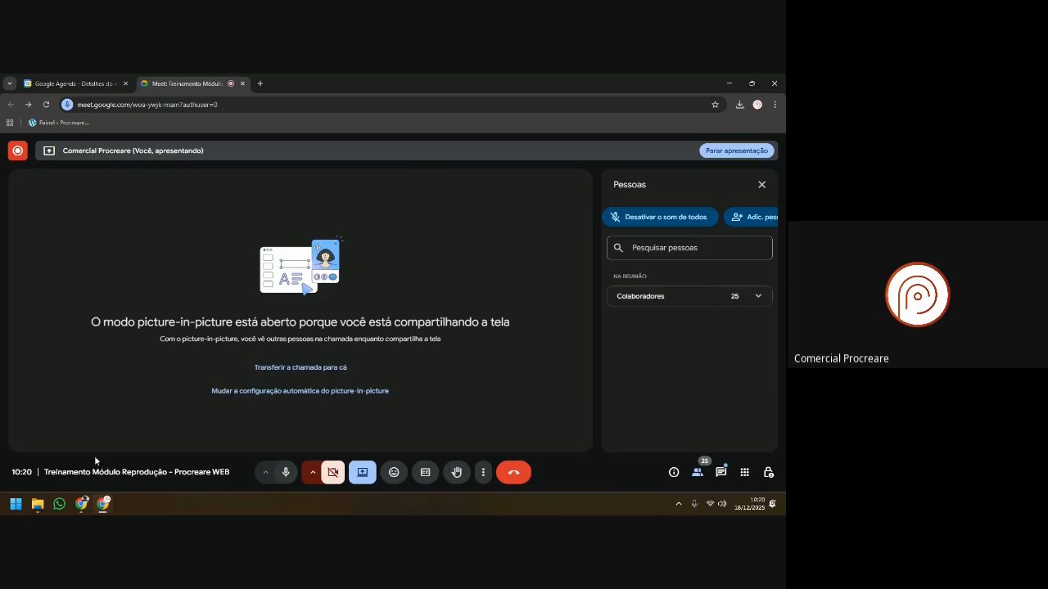
click(82, 503)
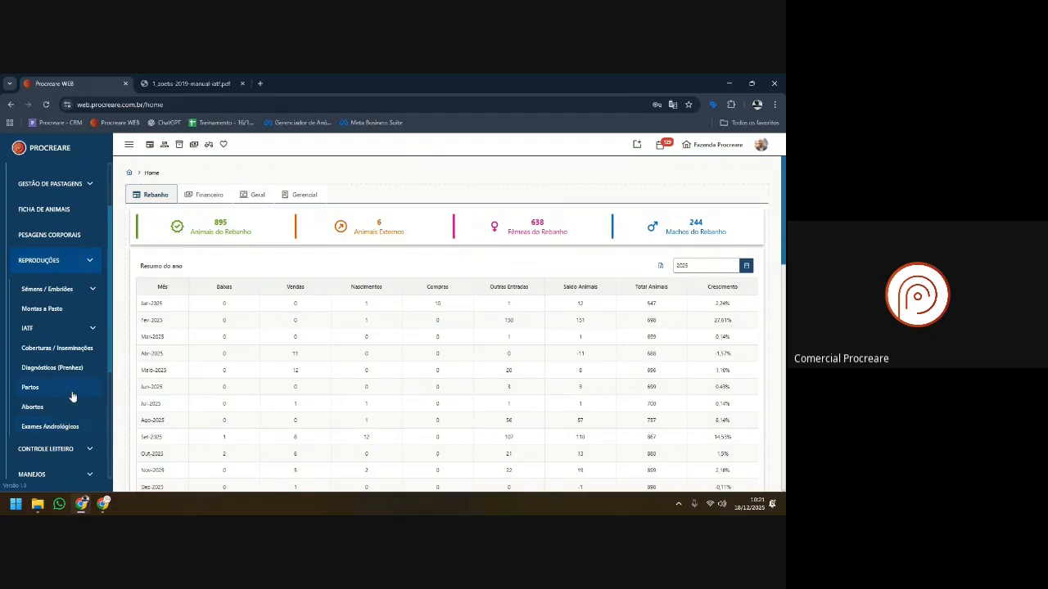
- Open the Sêmens register from the Sêmens / Embriões options of Reproduções
click(94, 293)
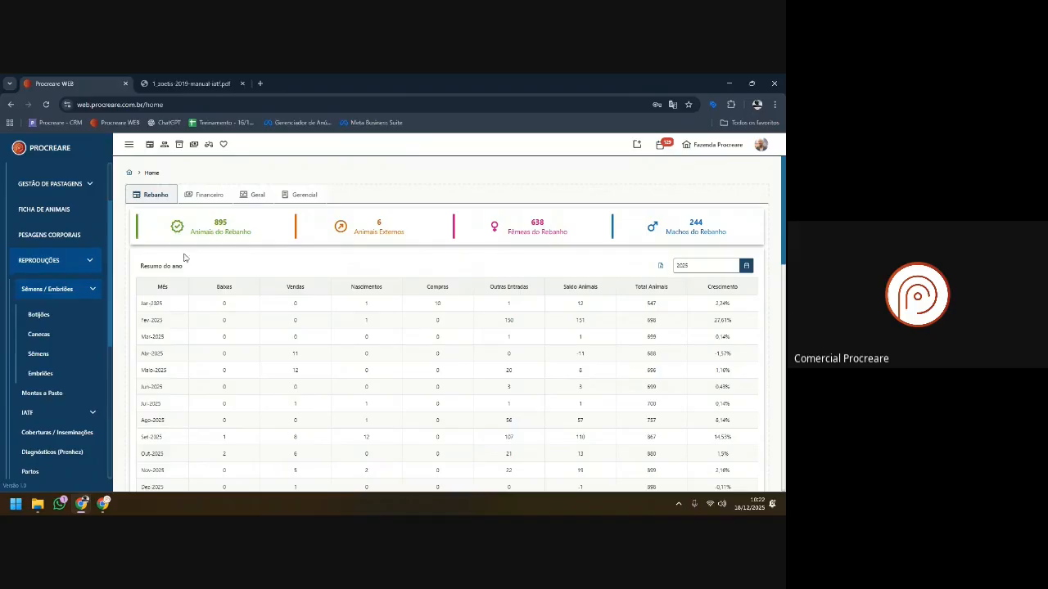
click(35, 292)
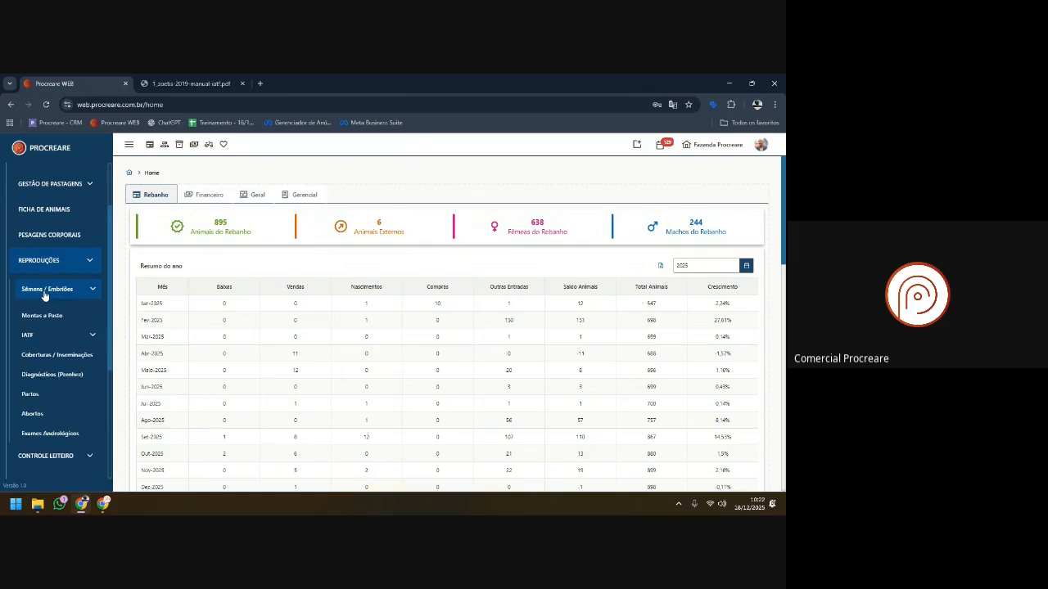
click(42, 295)
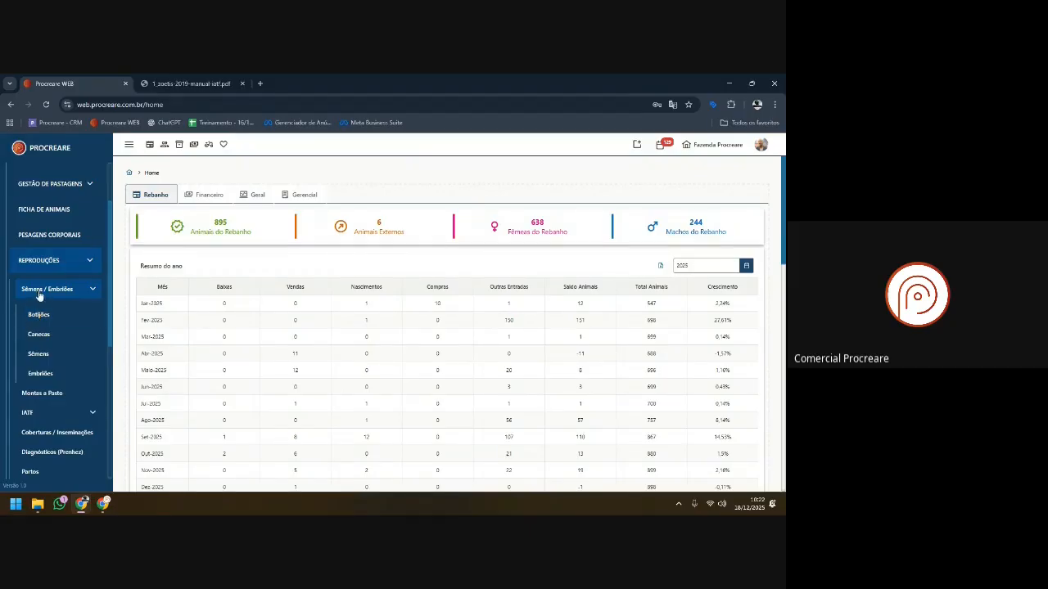
click(33, 355)
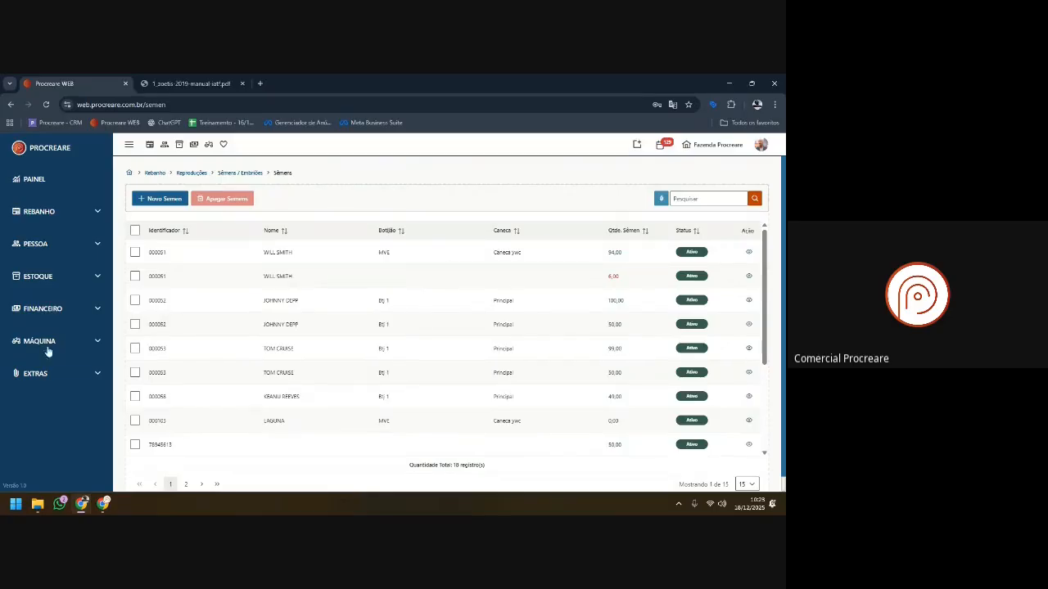
- Switch to the Google Meet call, transfer it back into its main window, and mute the participant whose microphone is open
click(81, 504)
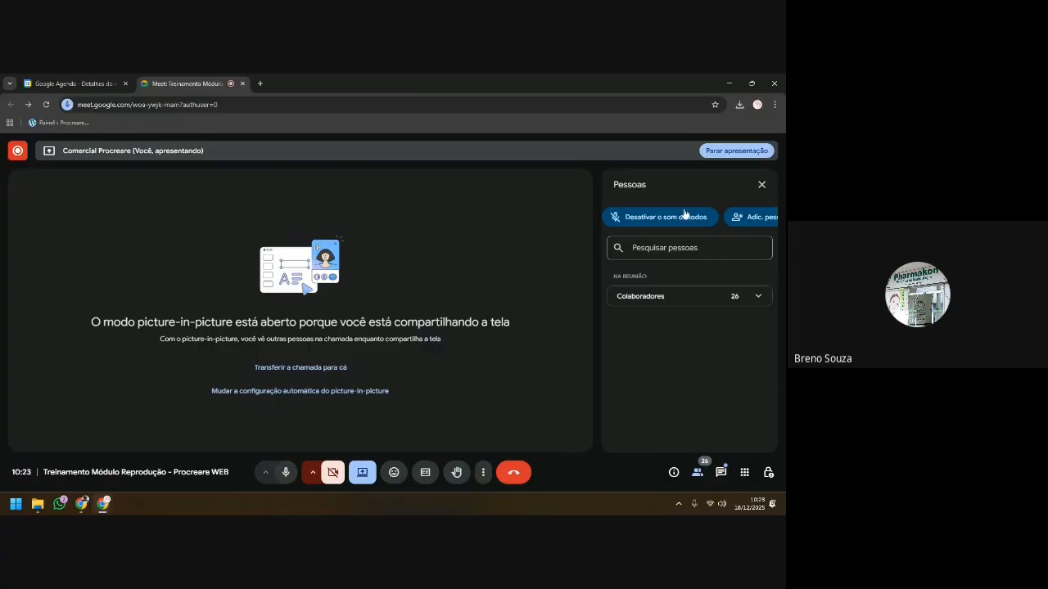
click(762, 185)
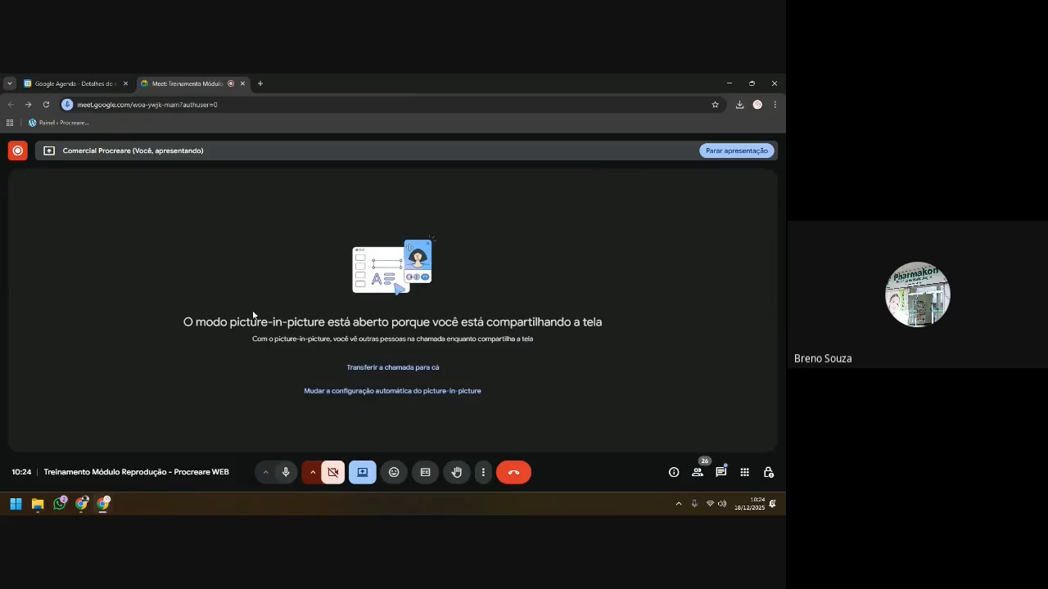
click(698, 473)
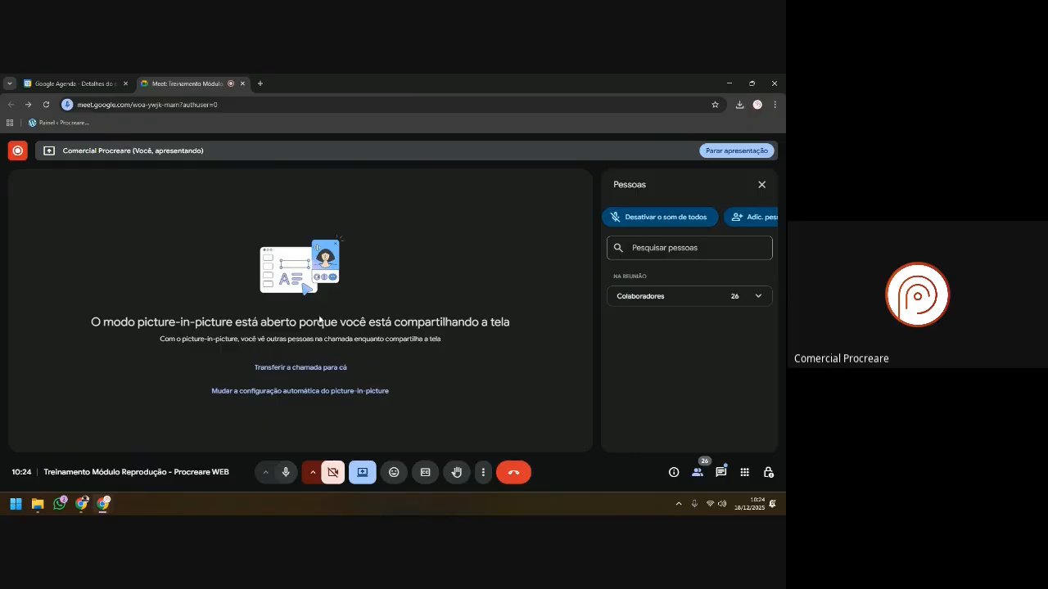
click(336, 368)
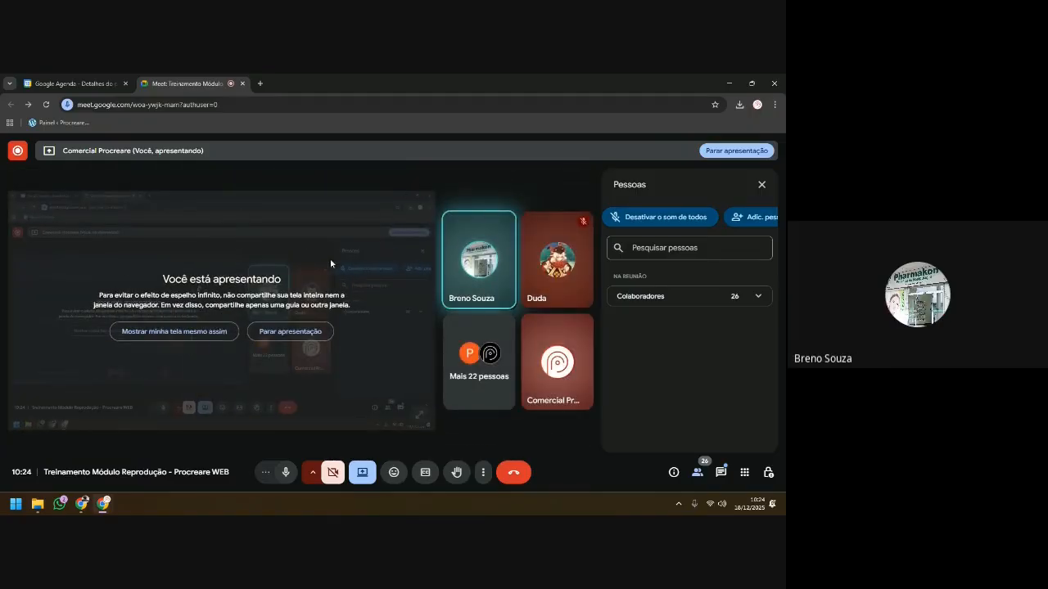
click(479, 259)
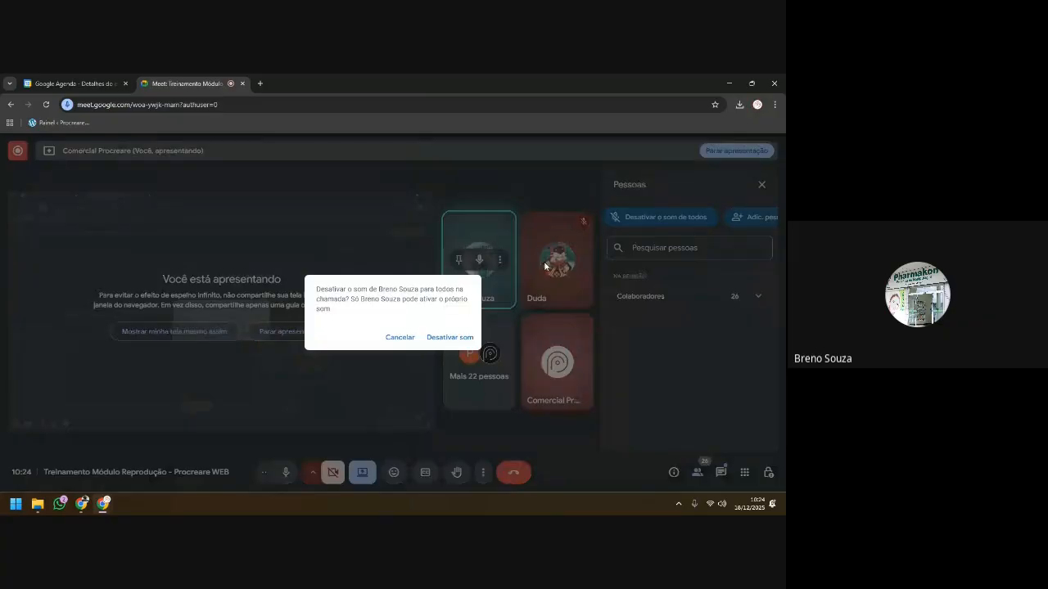
click(450, 337)
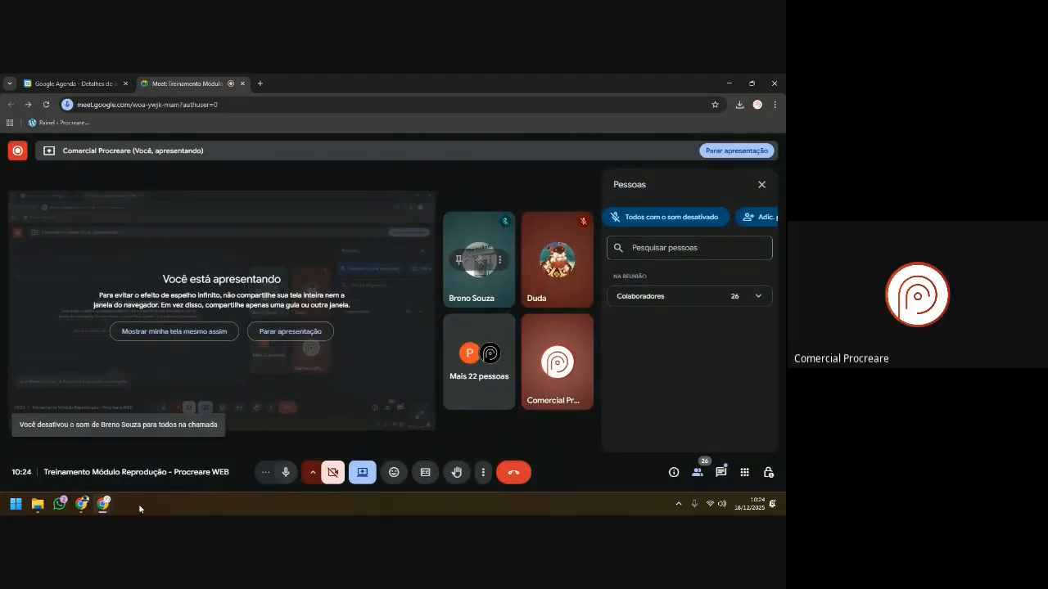
- Return to Procreare WEB, select the second JOHNNY DEPP semen record and bring up its deletion confirmation, then dismiss it
click(82, 503)
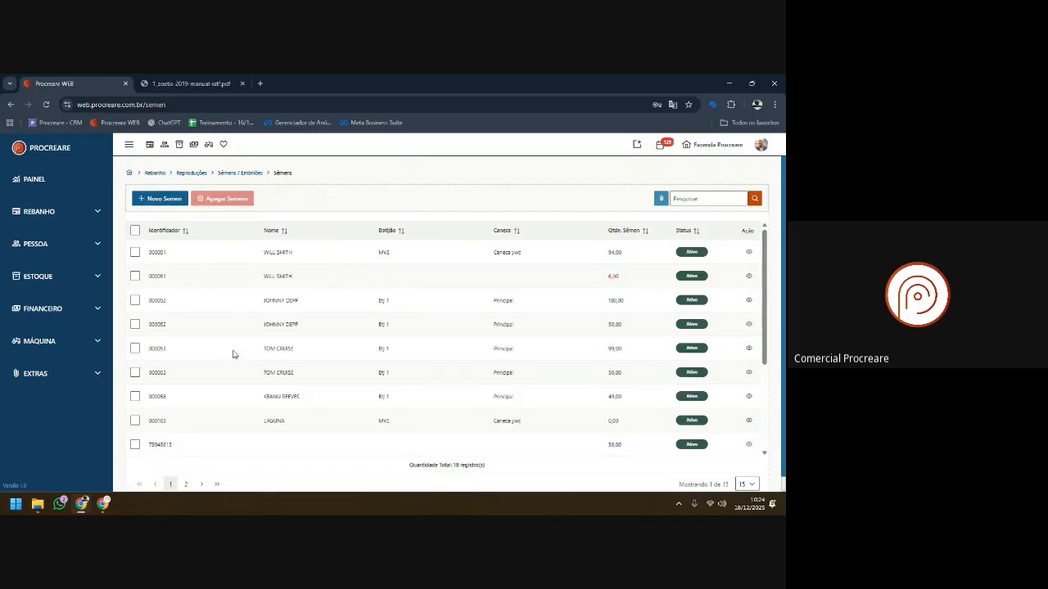
click(135, 324)
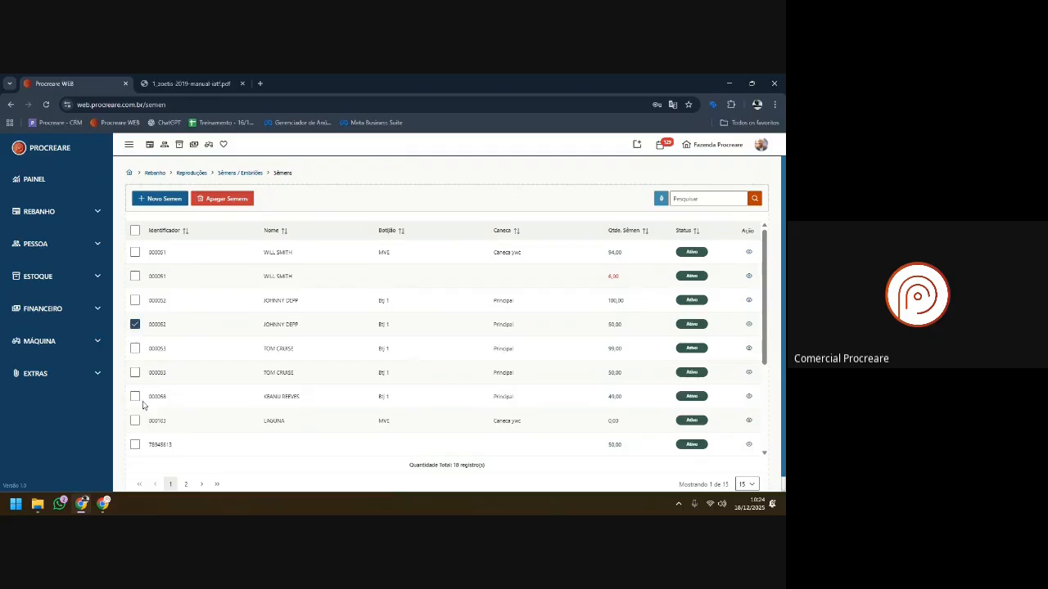
click(223, 199)
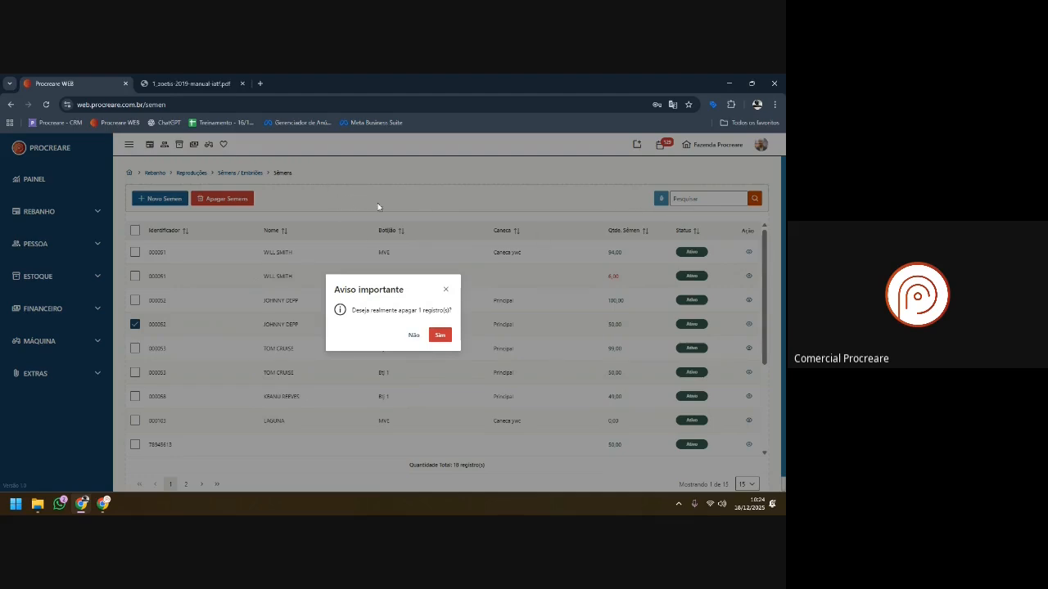
click(332, 203)
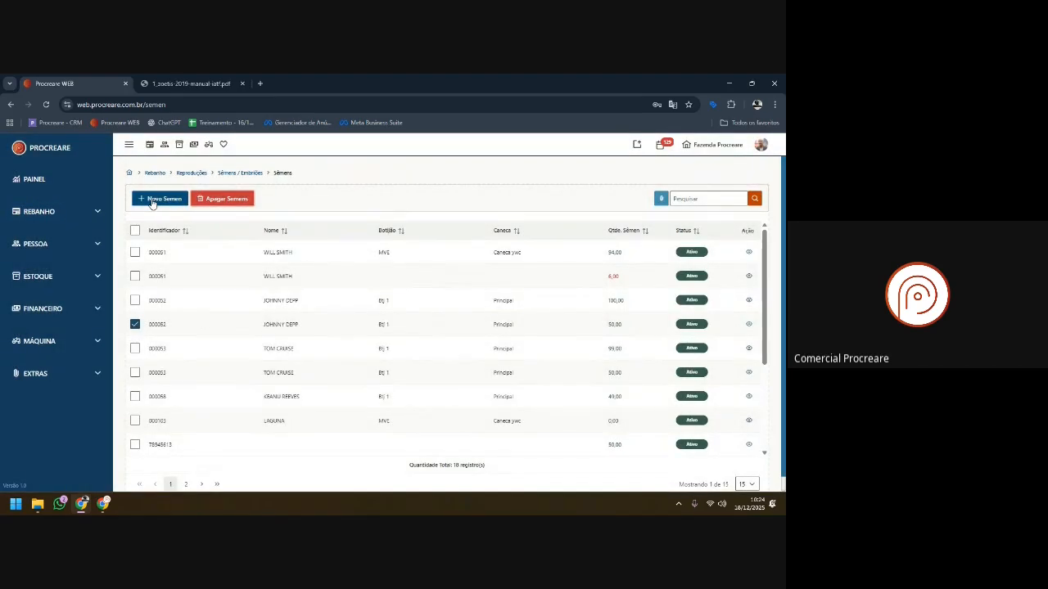
- Start a new semen record, choose 000054 / LEONARDO DICAPRIO as the animal, and view the available Caneca choices
click(152, 200)
click(291, 295)
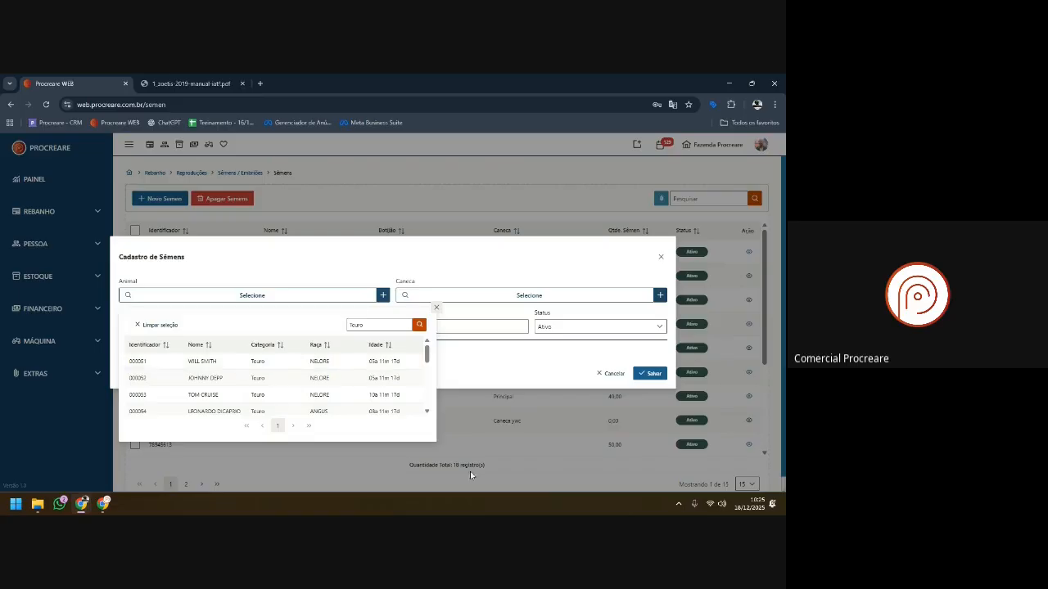
click(219, 411)
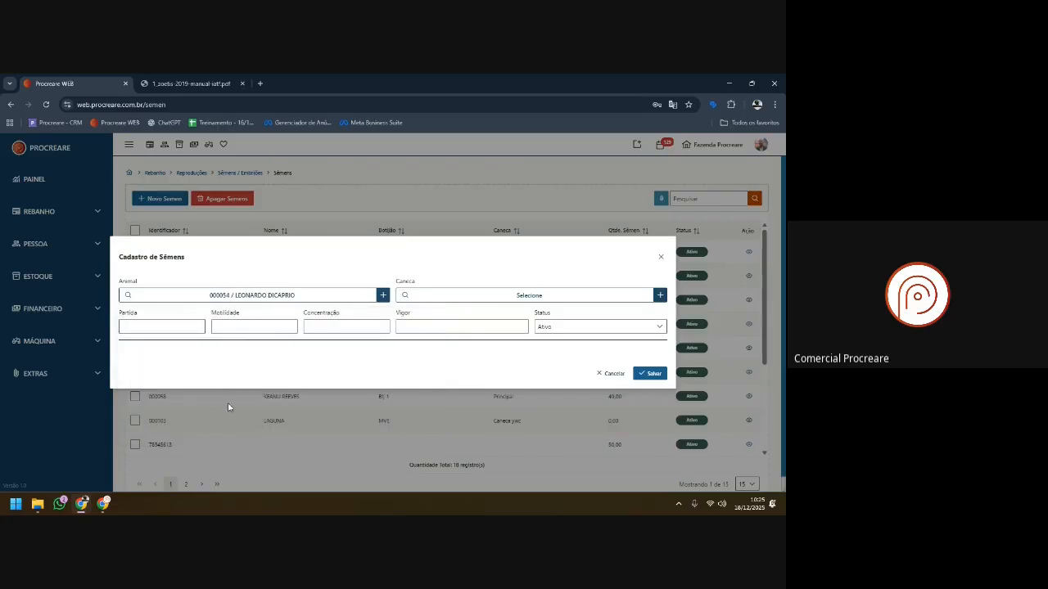
click(429, 297)
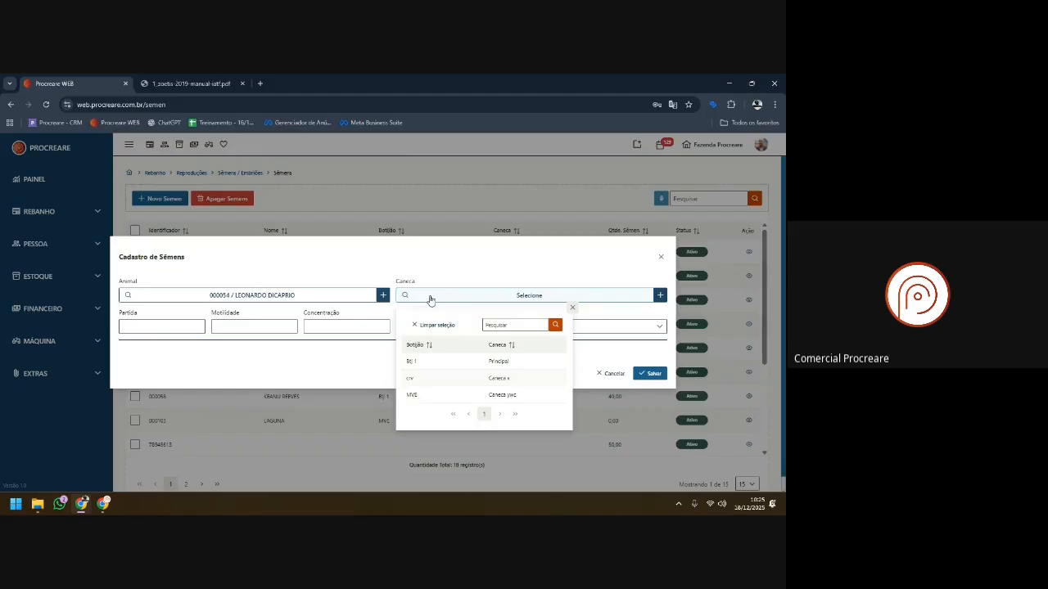
click(351, 374)
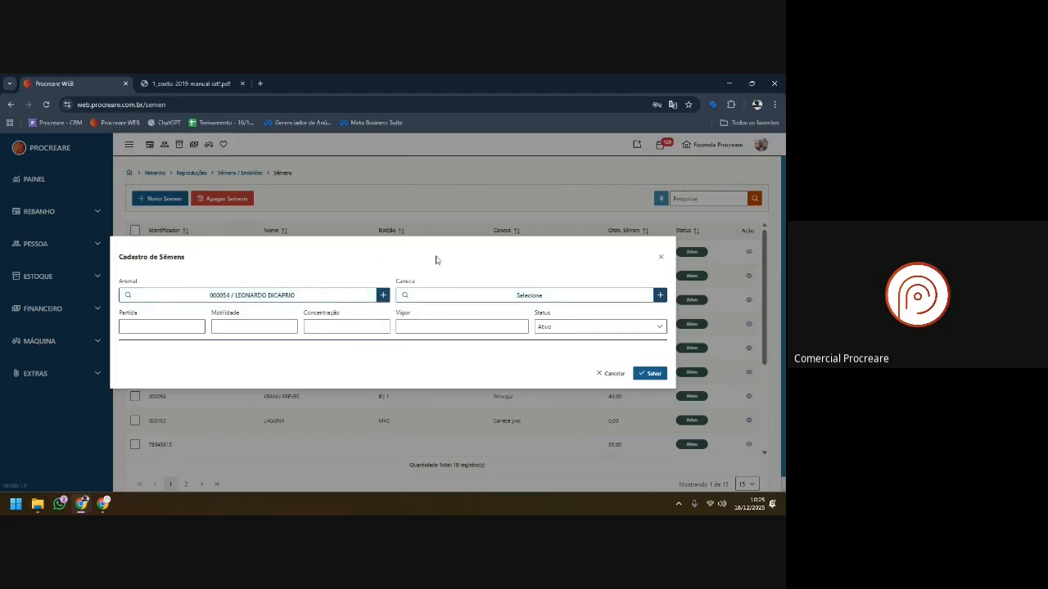
- View the blank Cadastro de Canecas form from the Caneca field, then close it and discard the new semen record
click(659, 296)
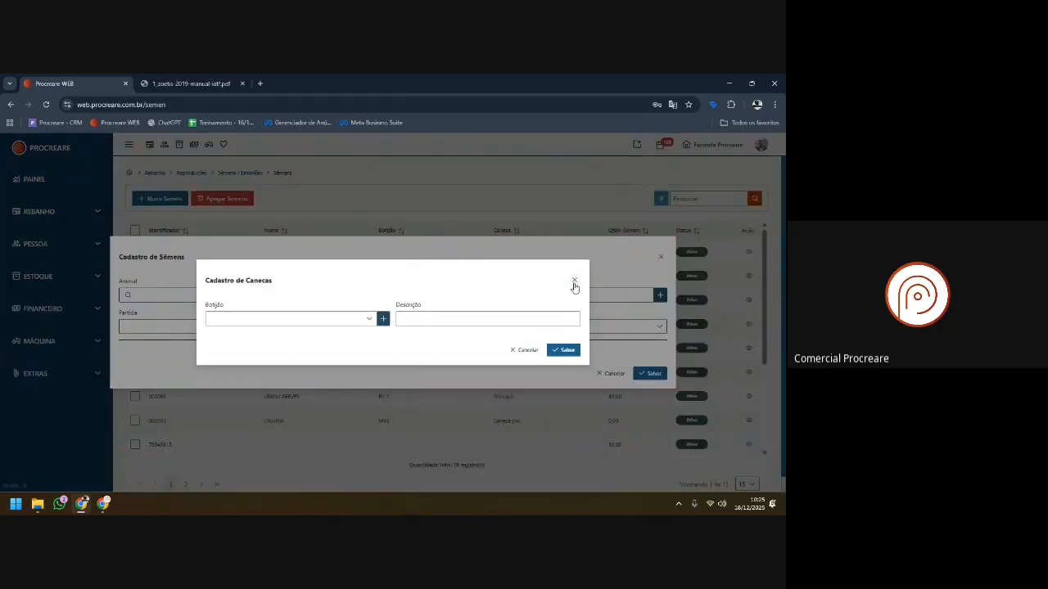
click(574, 278)
click(662, 296)
click(575, 281)
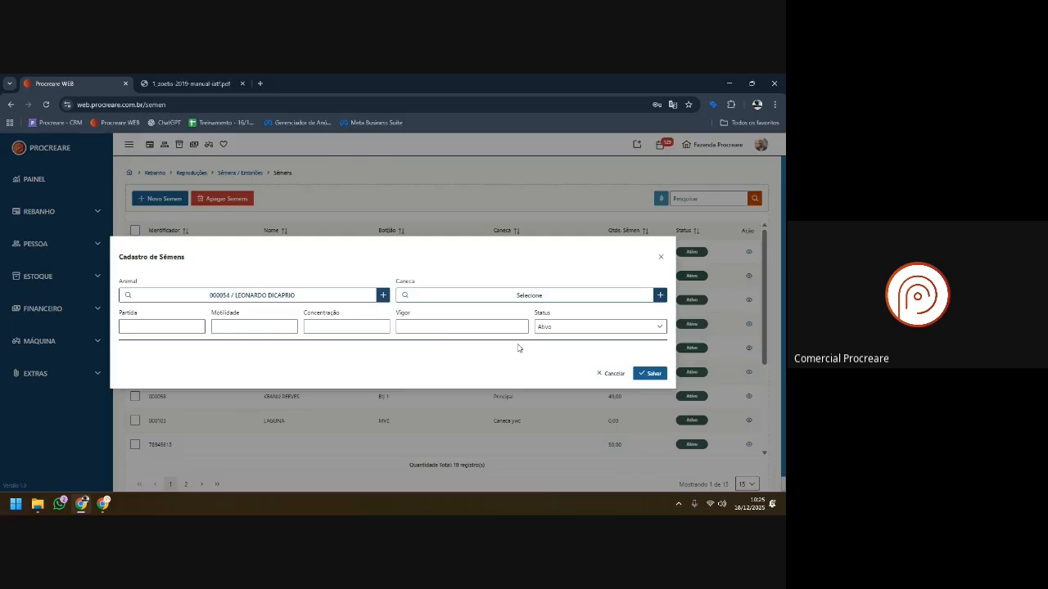
click(661, 257)
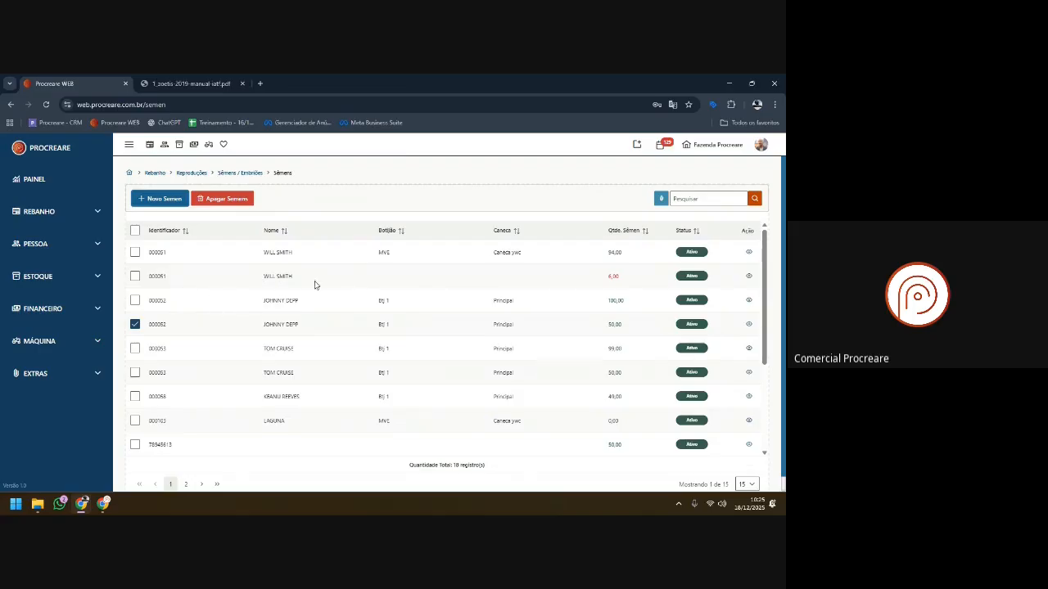
- Examine the Movimentações of the WILL SMITH semen record stored in Caneca ywc, then close the record
click(278, 252)
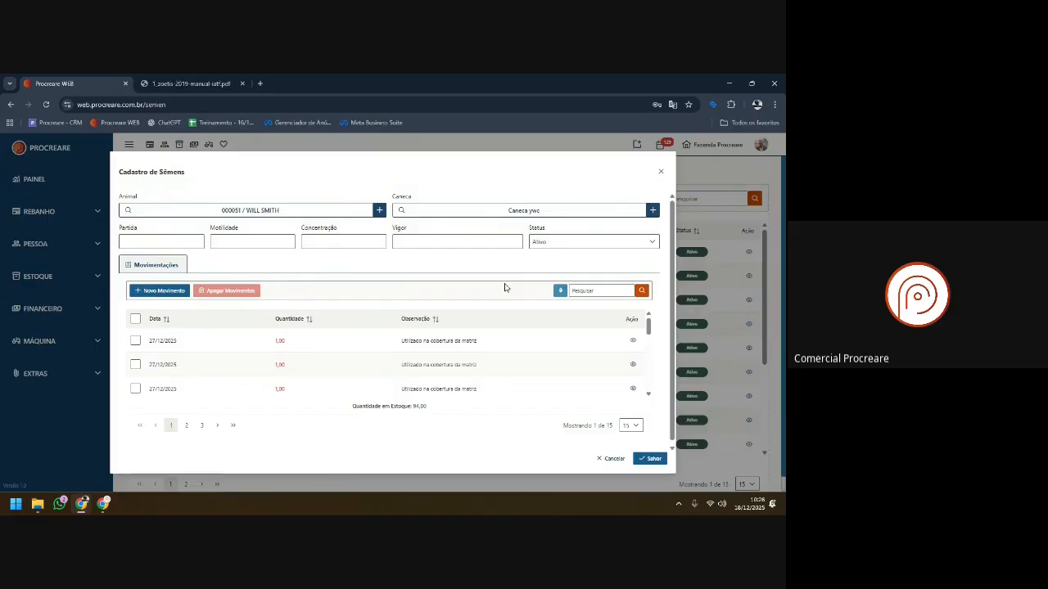
click(661, 173)
- Start a new animal in Ficha de Animais with the Identificador TOURO X
click(150, 145)
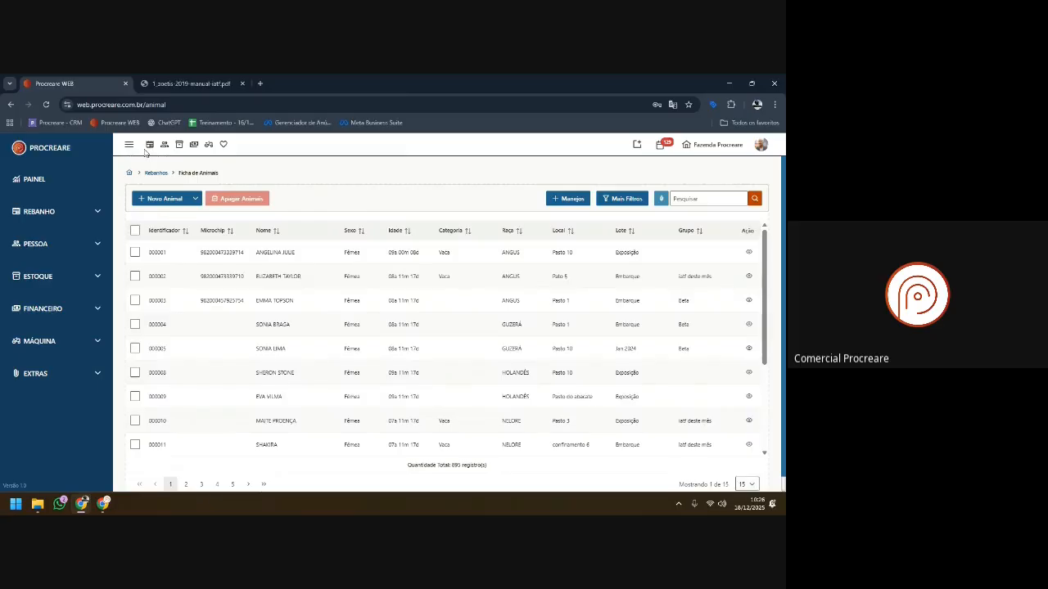
click(174, 204)
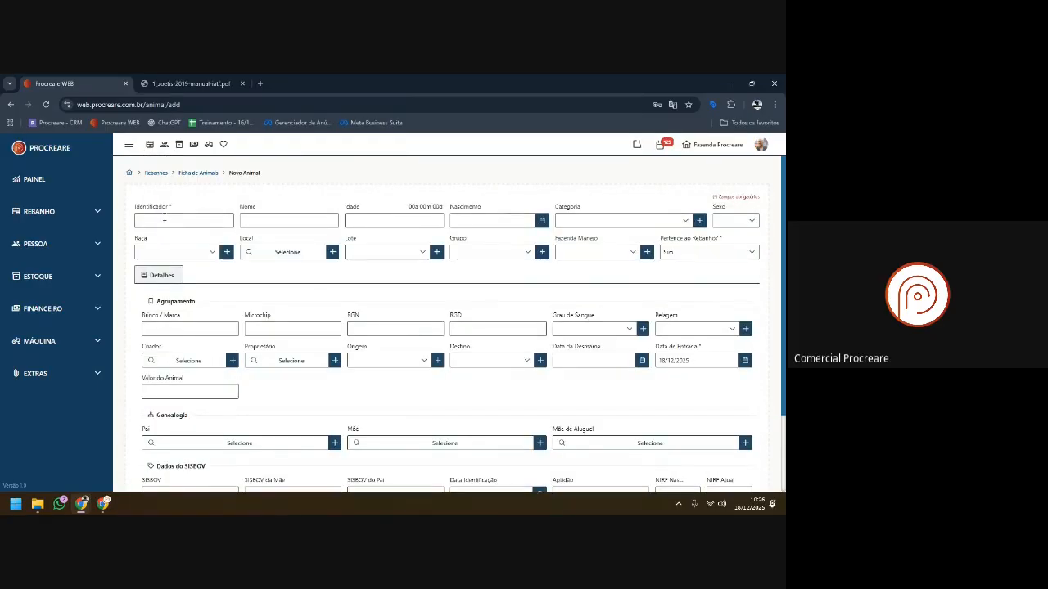
click(164, 218)
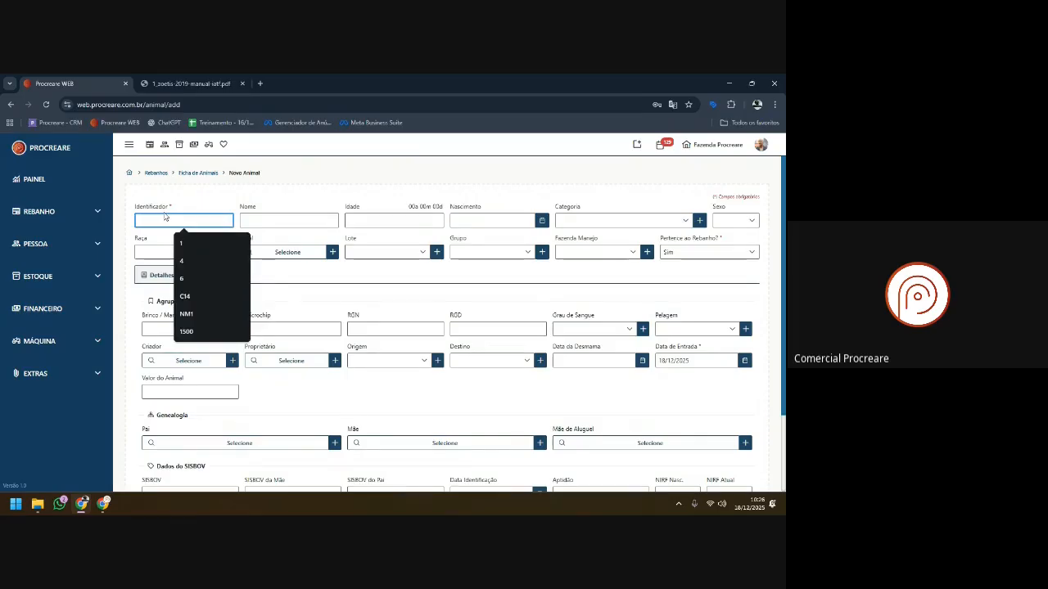
text(TOURO X)
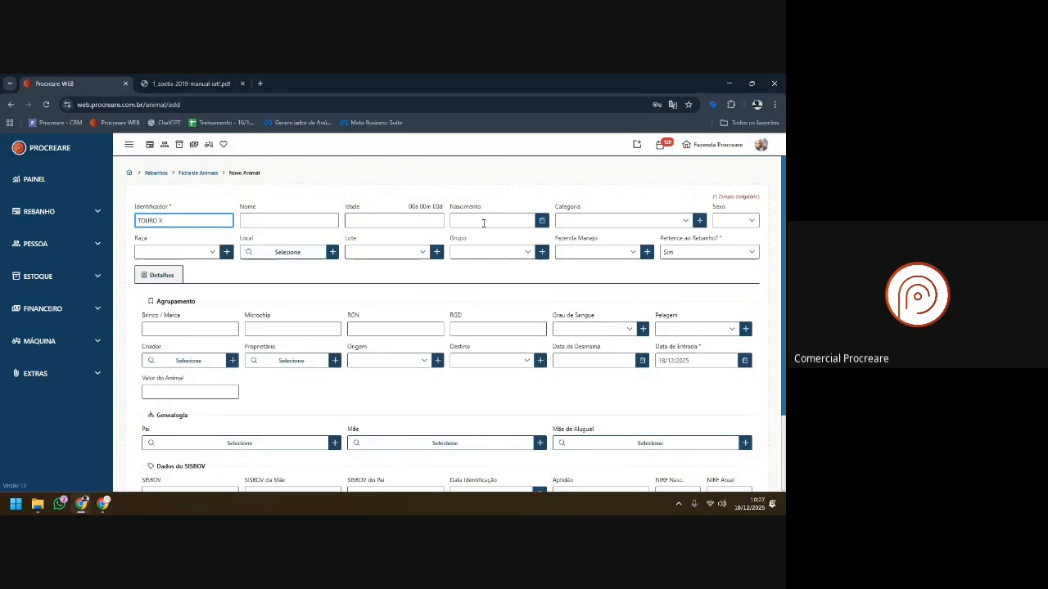
- Set the new animal's Categoria to Touro and Pertence ao Rebanho? to Não
click(585, 223)
scroll(561, 341, down, 2)
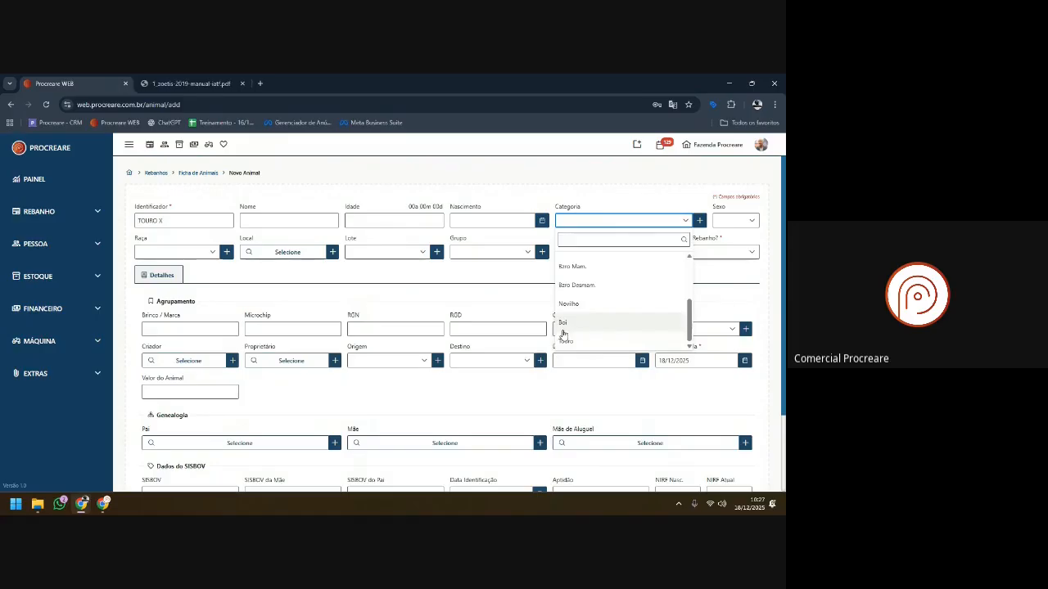
click(562, 341)
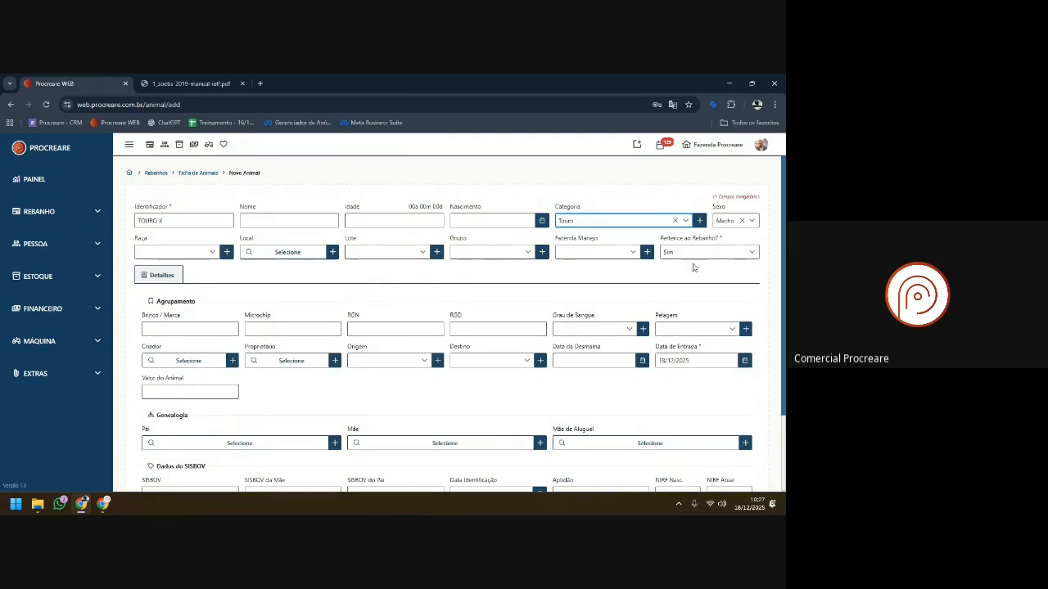
click(754, 253)
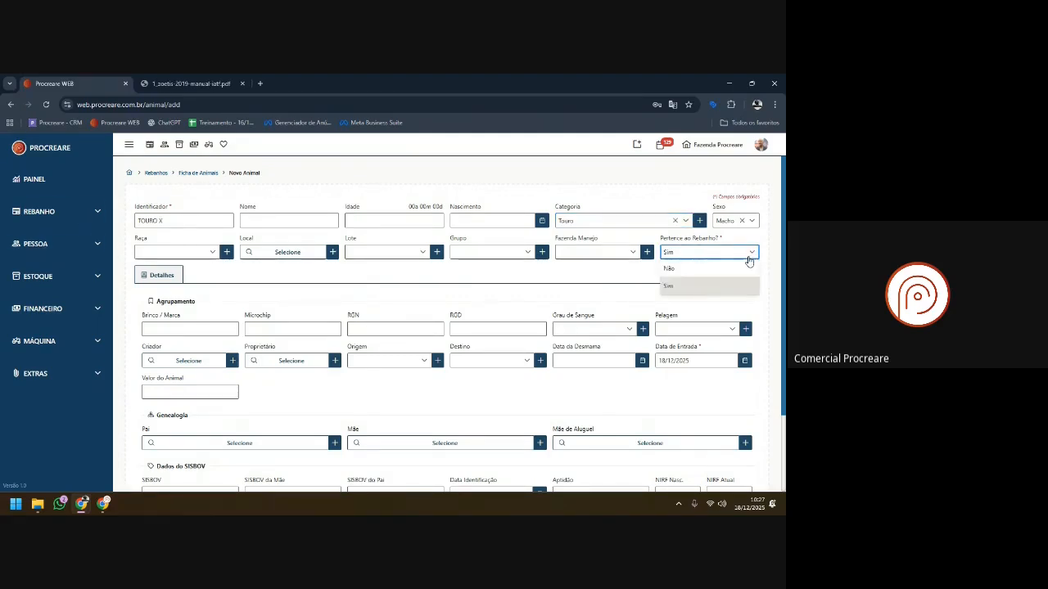
click(671, 270)
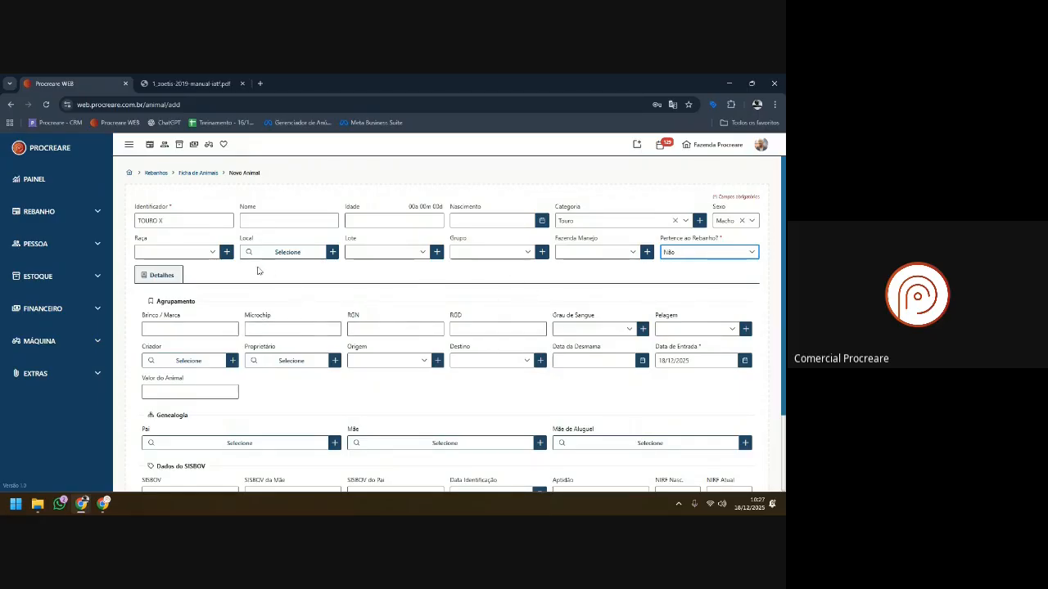
scroll(506, 386, down, 2)
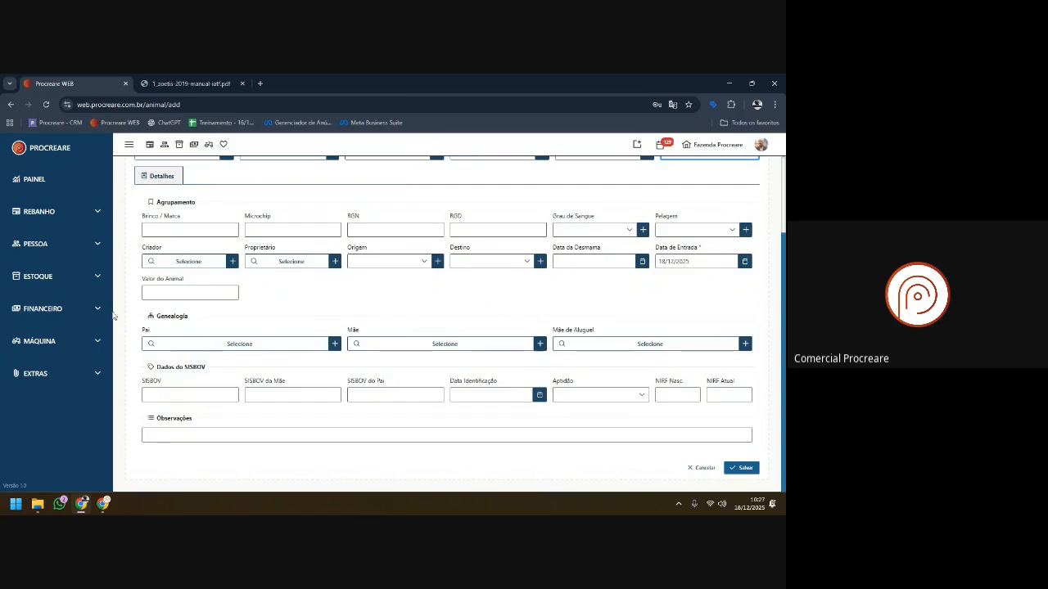
- Leave the animal form unsaved and reopen the Sêmens register under Reproduções, Sêmens / Embriões
click(69, 213)
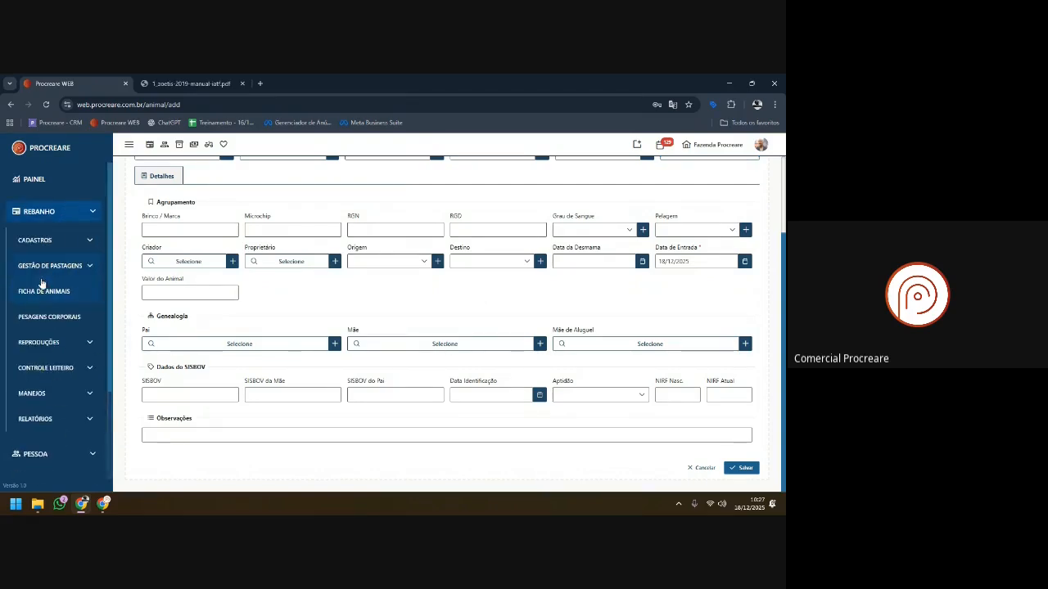
click(51, 343)
click(39, 373)
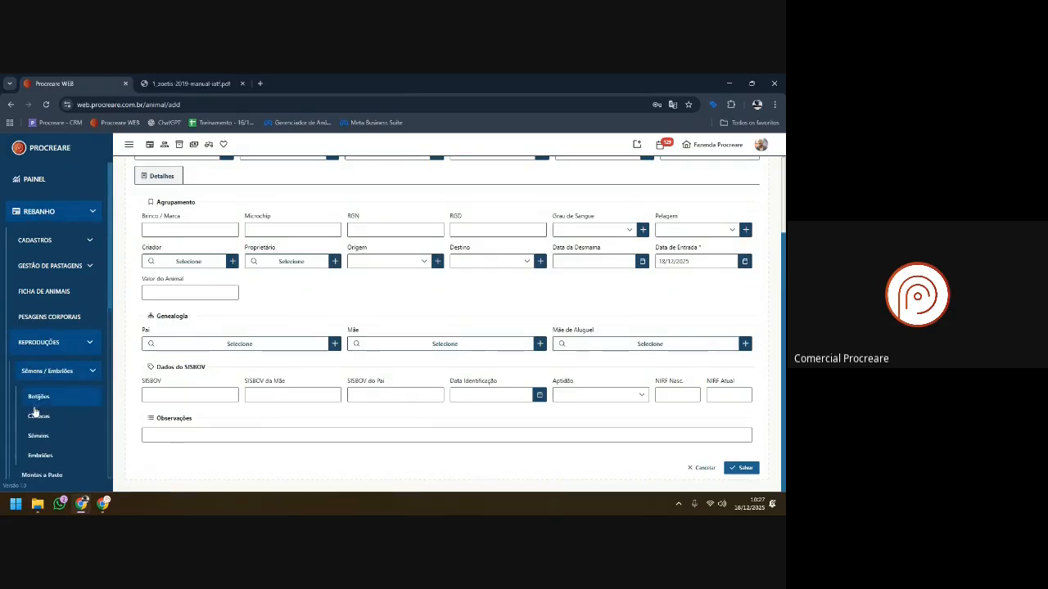
click(38, 435)
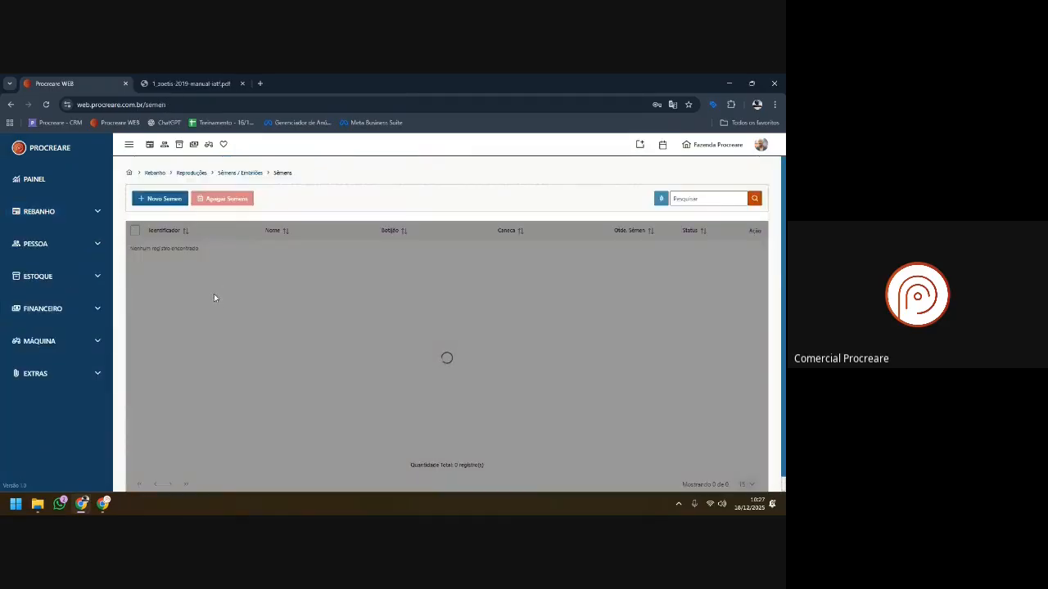
- Look over the bulls offered in the Animal field of a new semen record, then close the form without saving
click(159, 200)
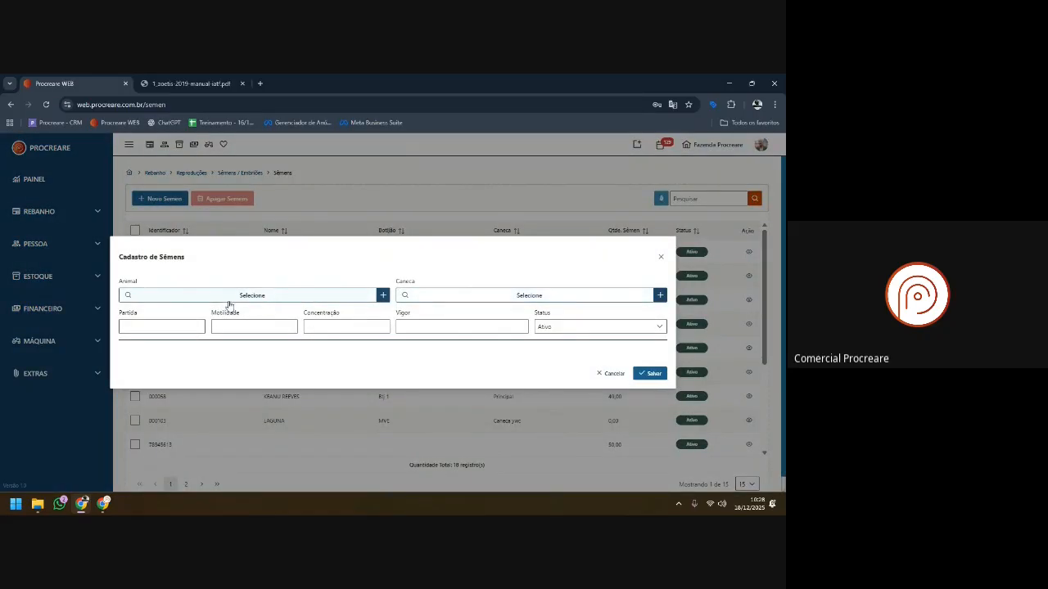
click(262, 295)
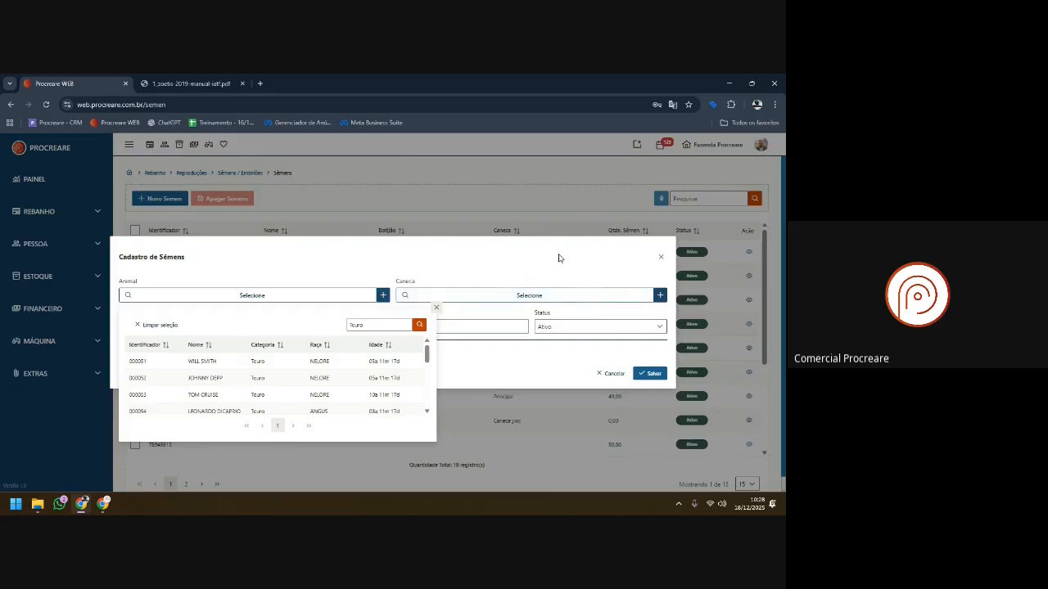
click(588, 255)
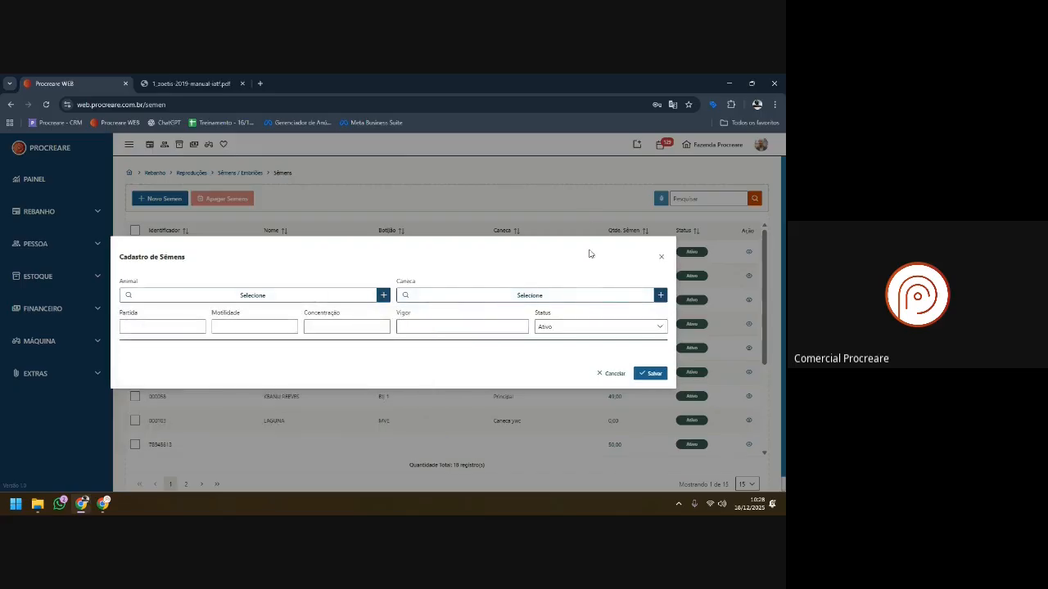
click(662, 257)
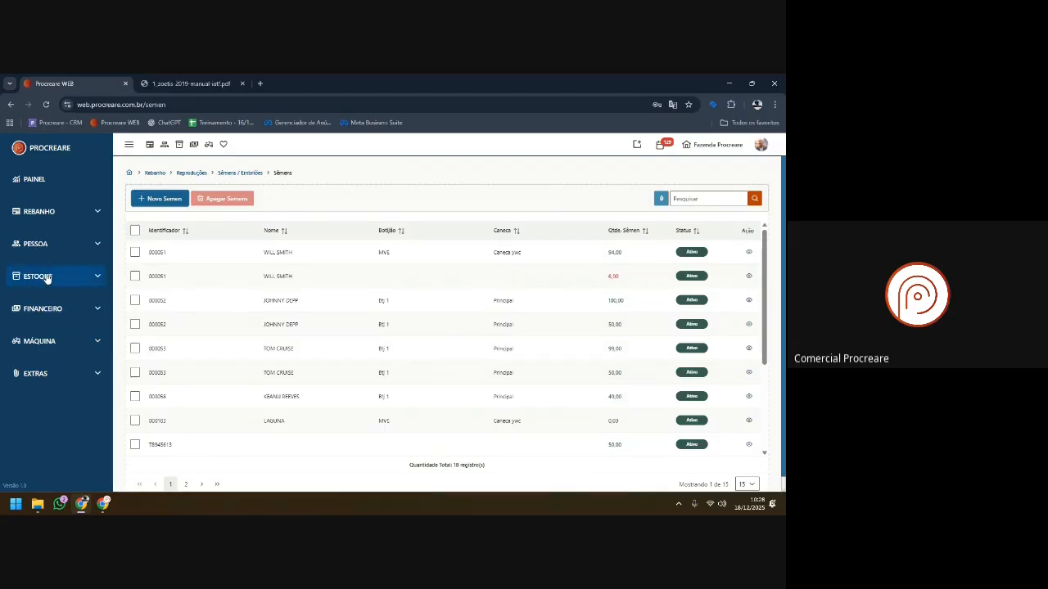
- Open the Embriões register of Sêmens / Embriões and look over its blank Cadastro de Embriões form, closing it unsaved
click(47, 212)
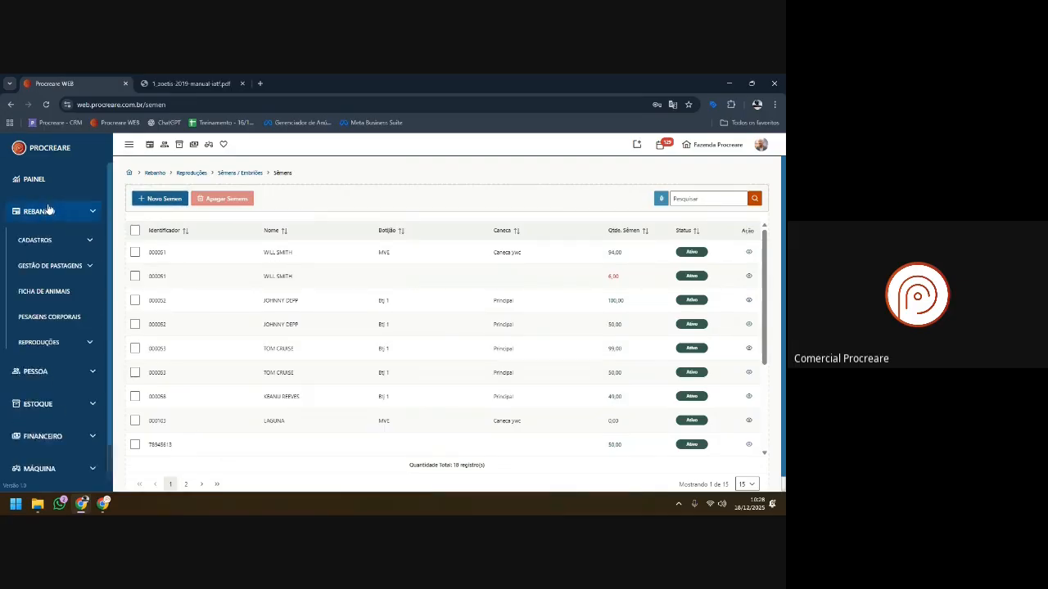
click(54, 344)
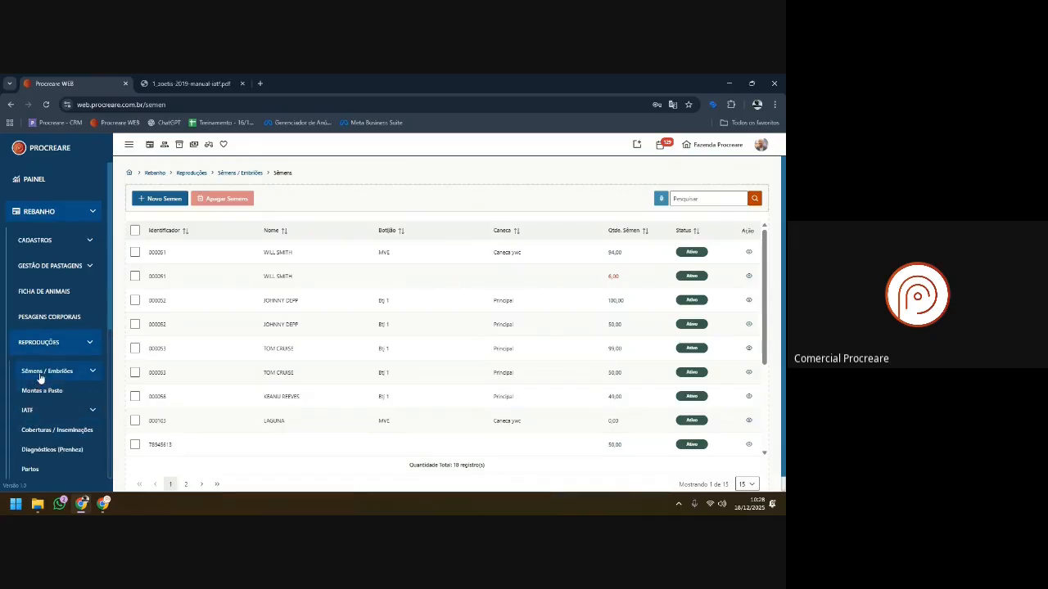
click(40, 375)
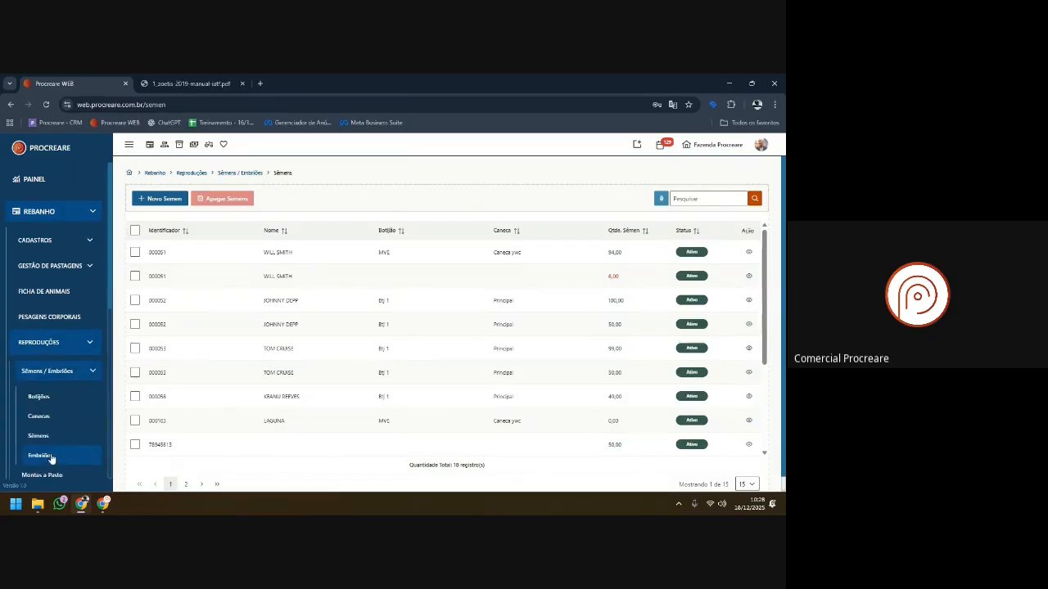
click(41, 456)
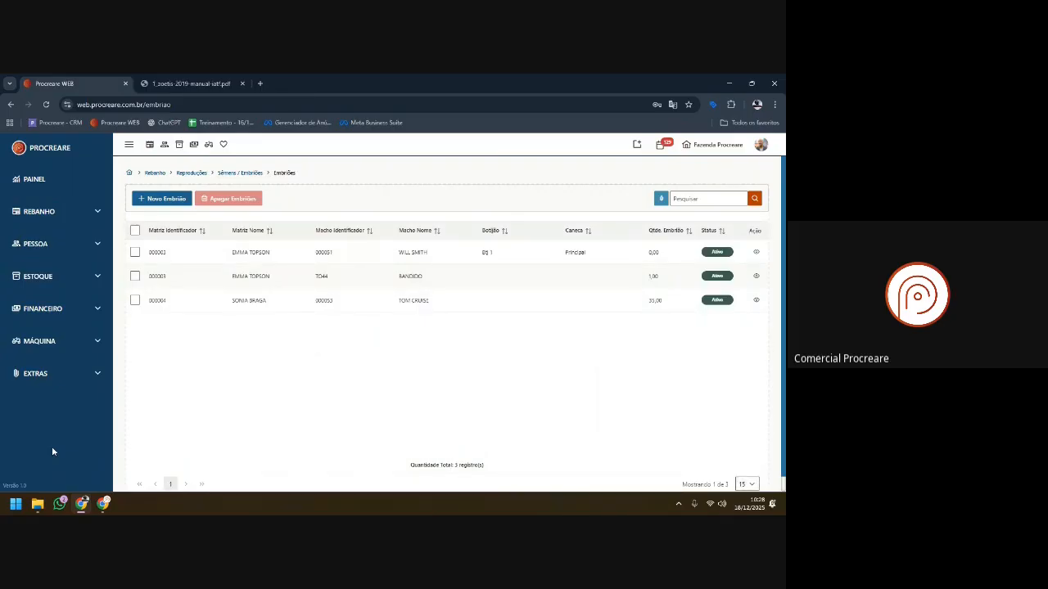
click(163, 199)
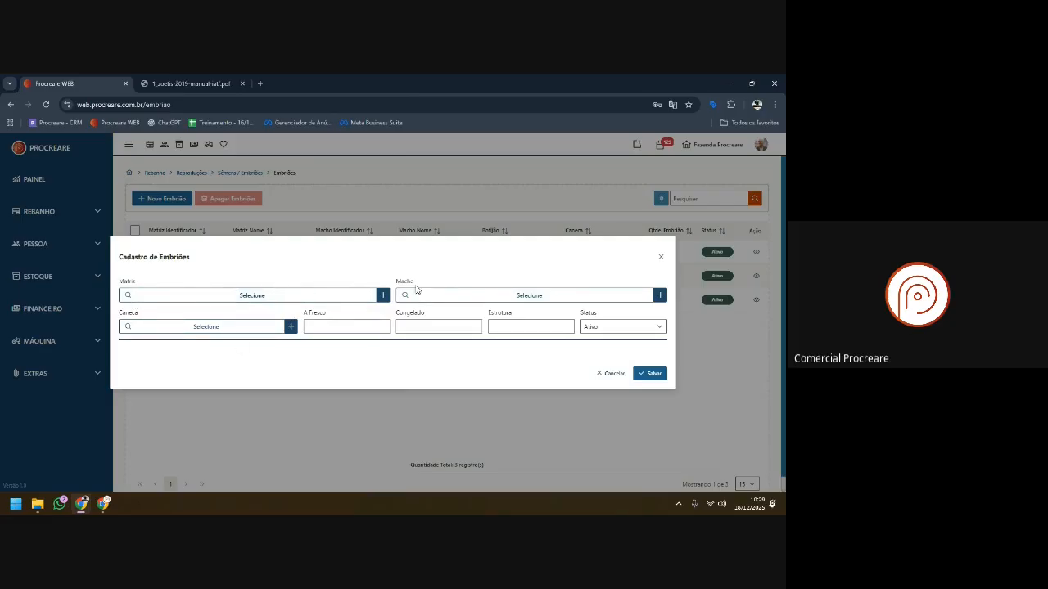
click(660, 257)
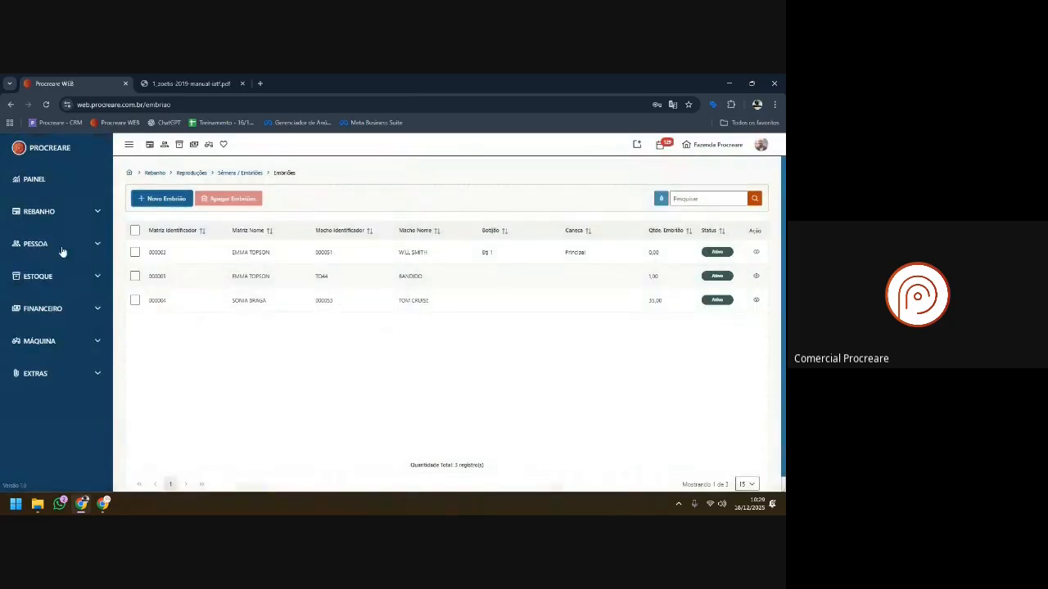
- Expand Reproduções under Rebanho to show its registers
click(41, 212)
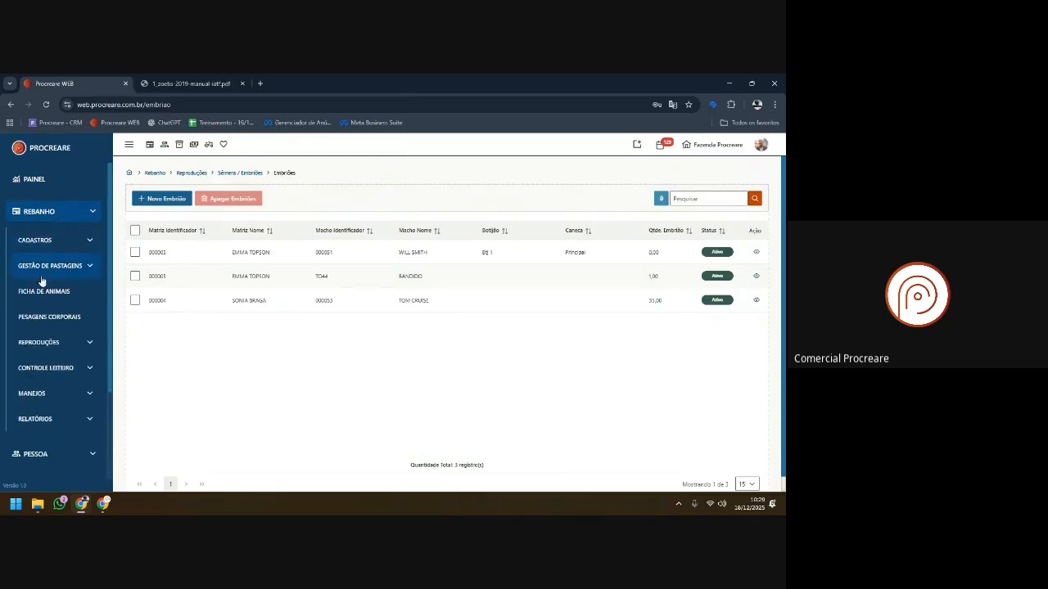
click(39, 342)
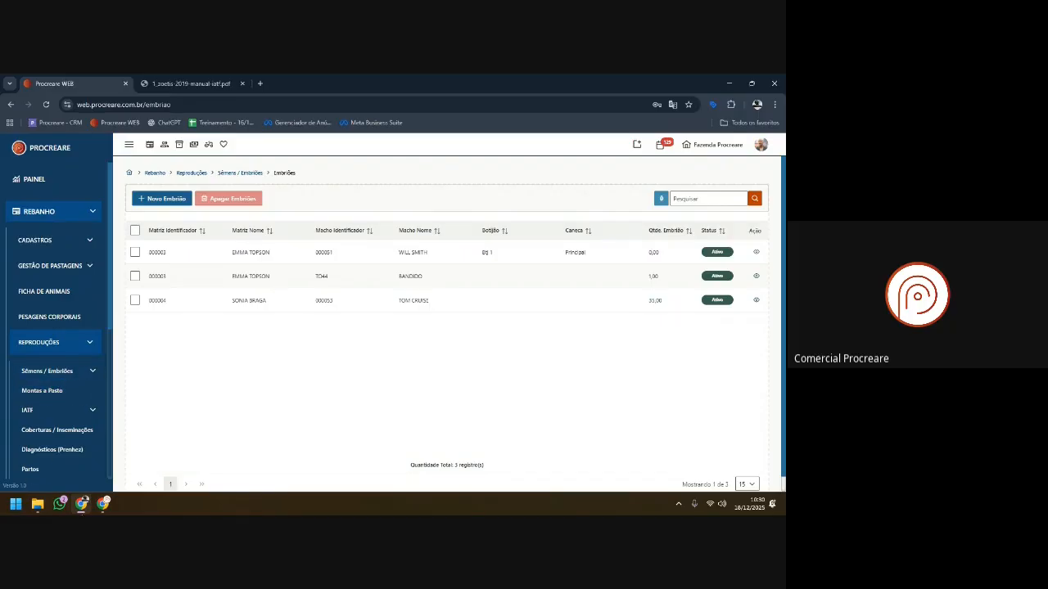
- Switch to the Google Meet call, admit the participant waiting for permission, and return to Procreare WEB
click(102, 504)
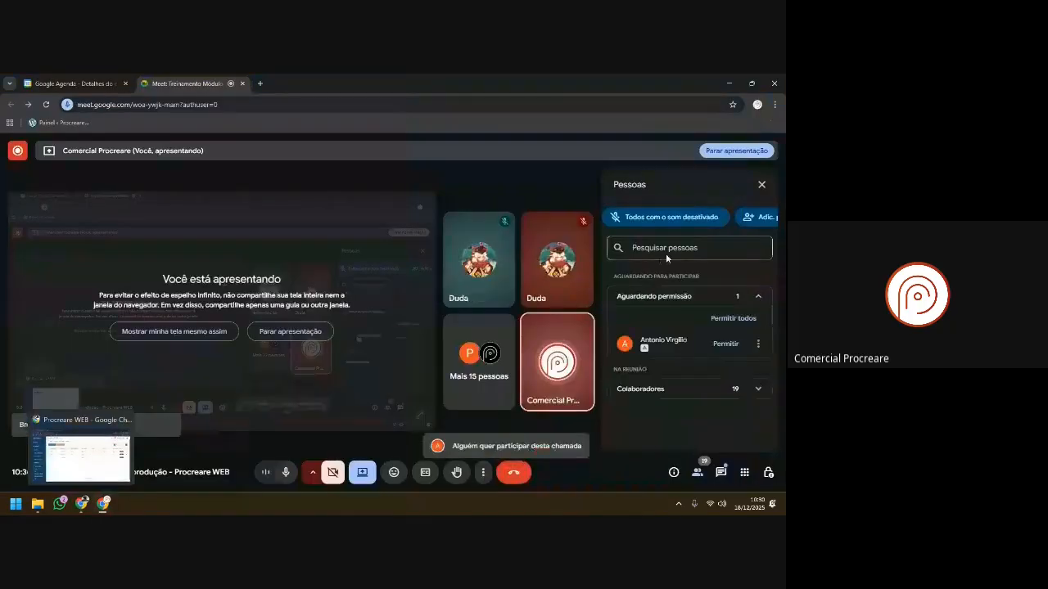
click(724, 345)
click(81, 503)
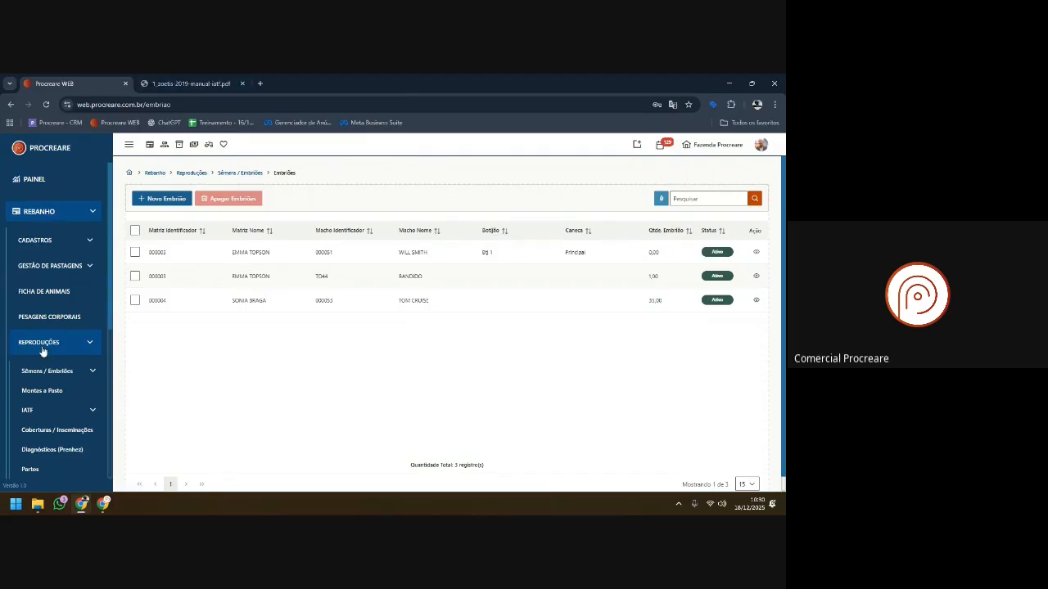
- Start a new Montas a Pasto record with Data Inicial 18/12/2025, Data Final 06/01/2026 and Observação "ultimo processo de 2025"
click(45, 393)
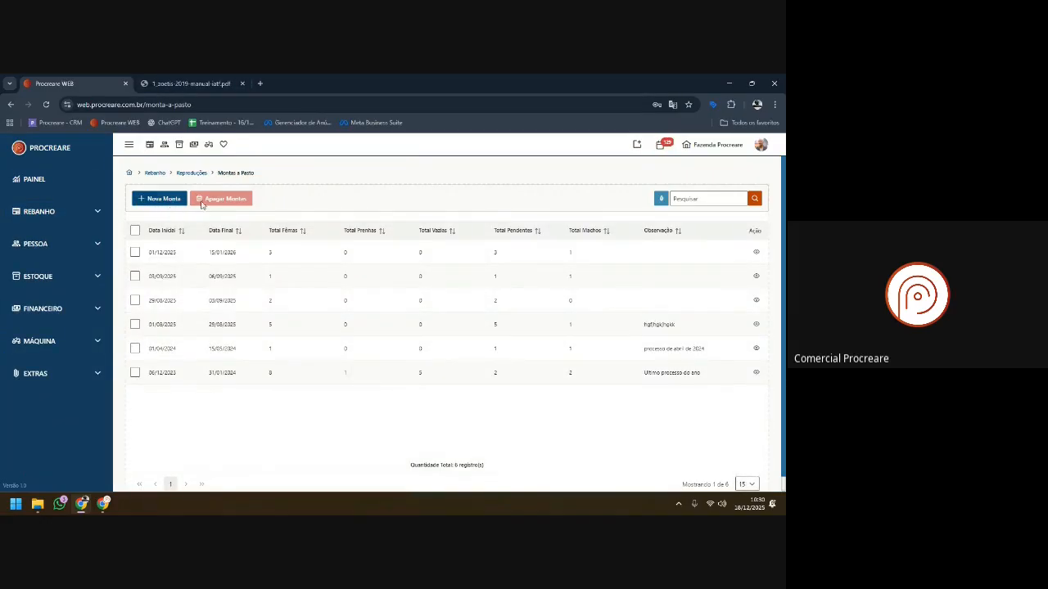
click(157, 199)
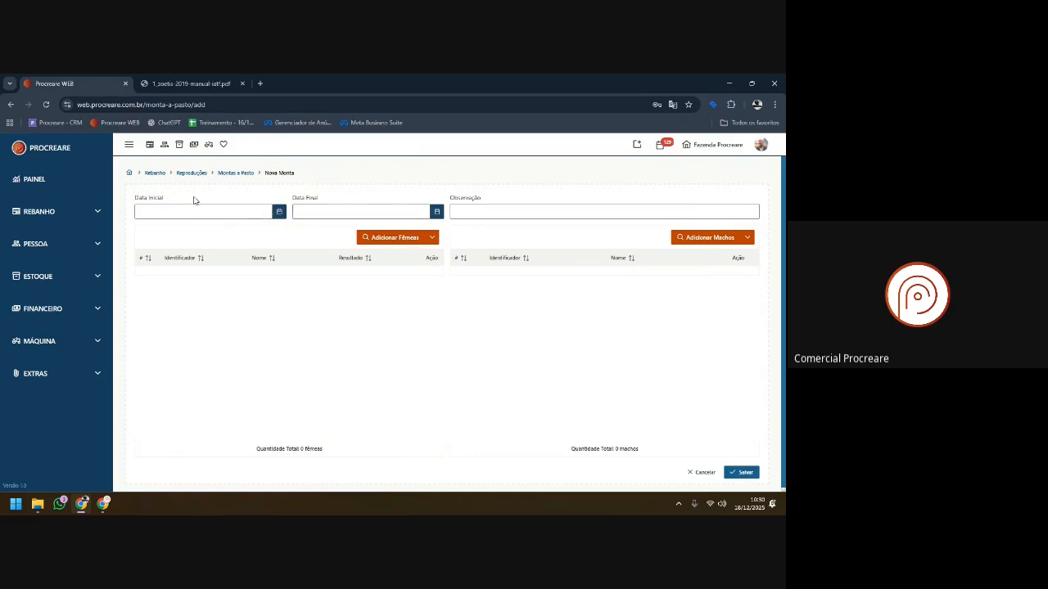
click(279, 213)
click(230, 279)
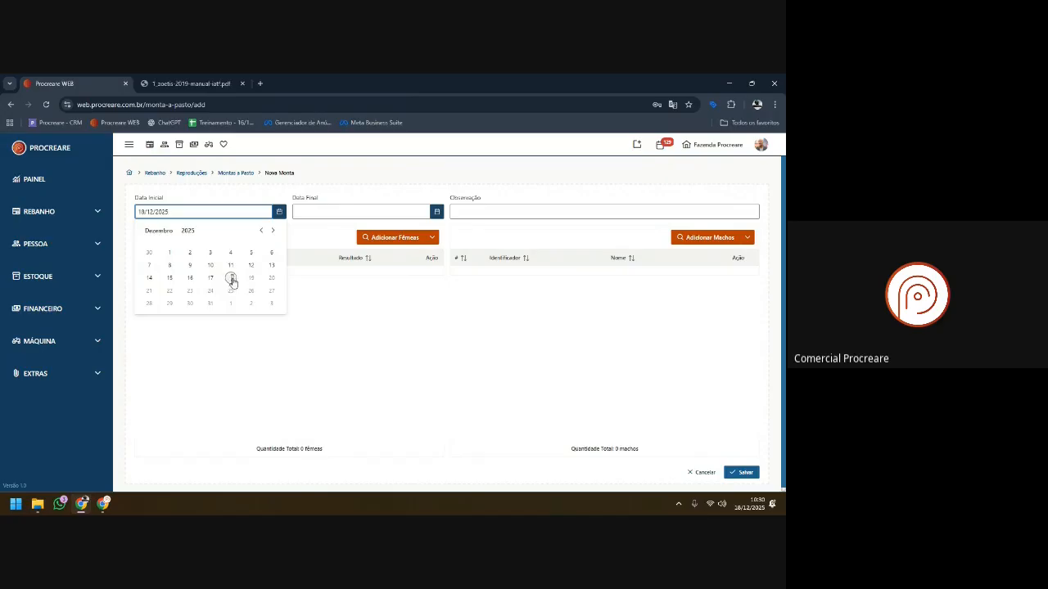
click(437, 213)
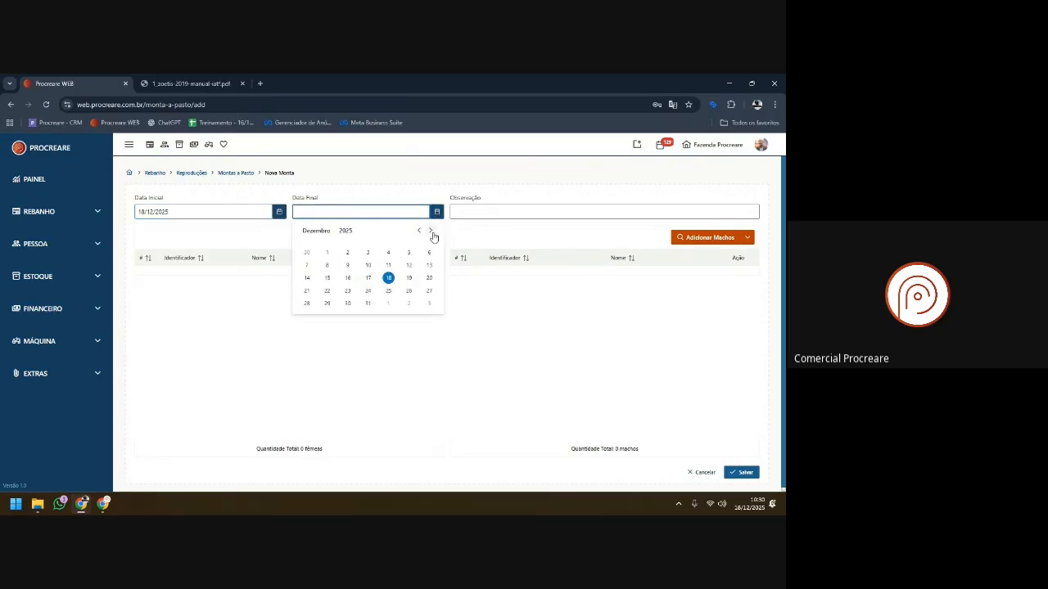
click(430, 231)
click(348, 265)
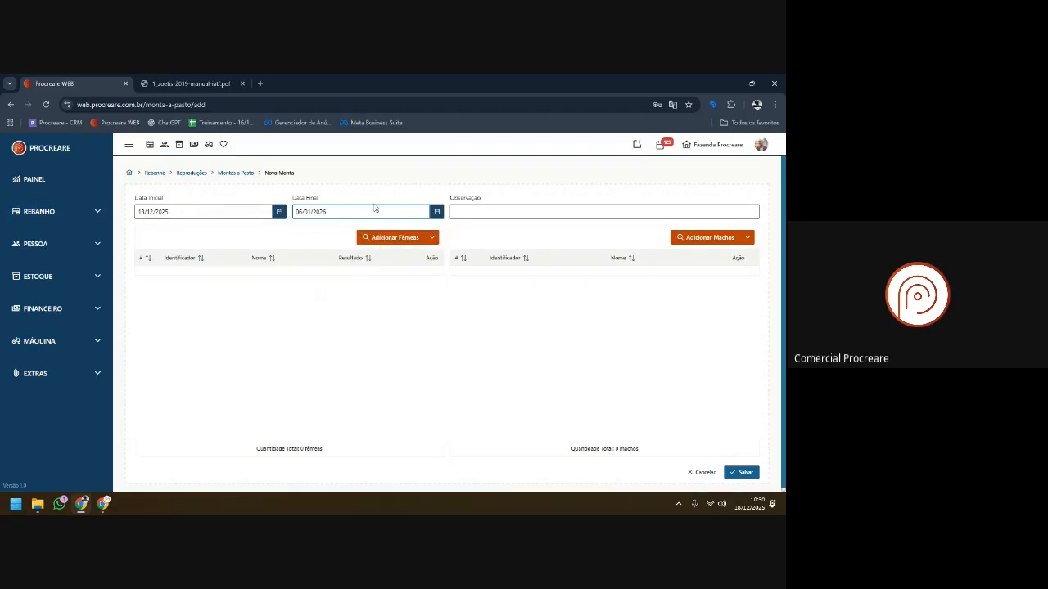
click(480, 211)
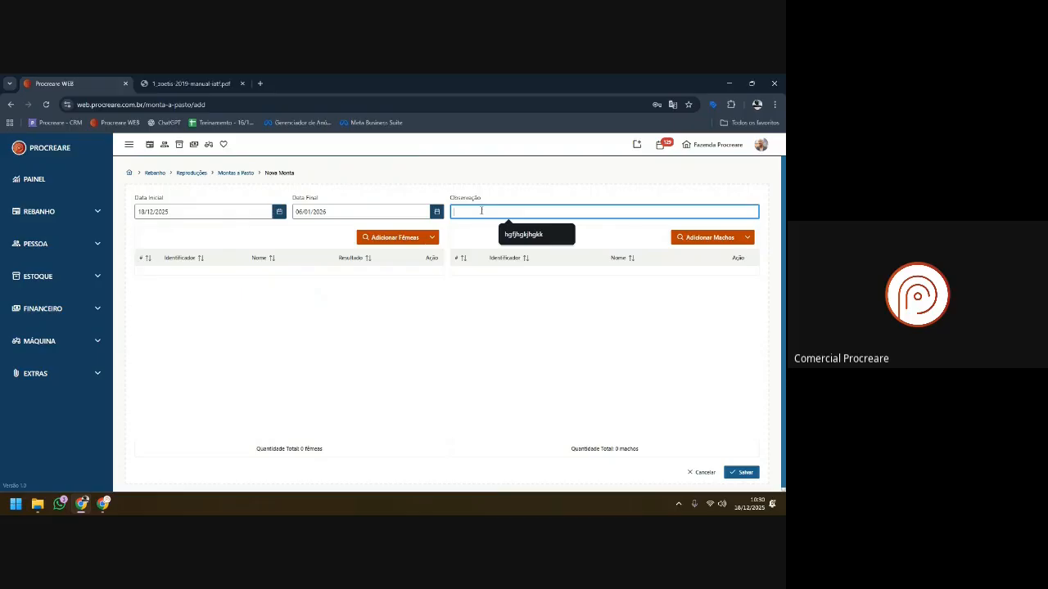
text(ultimo processo de 2025)
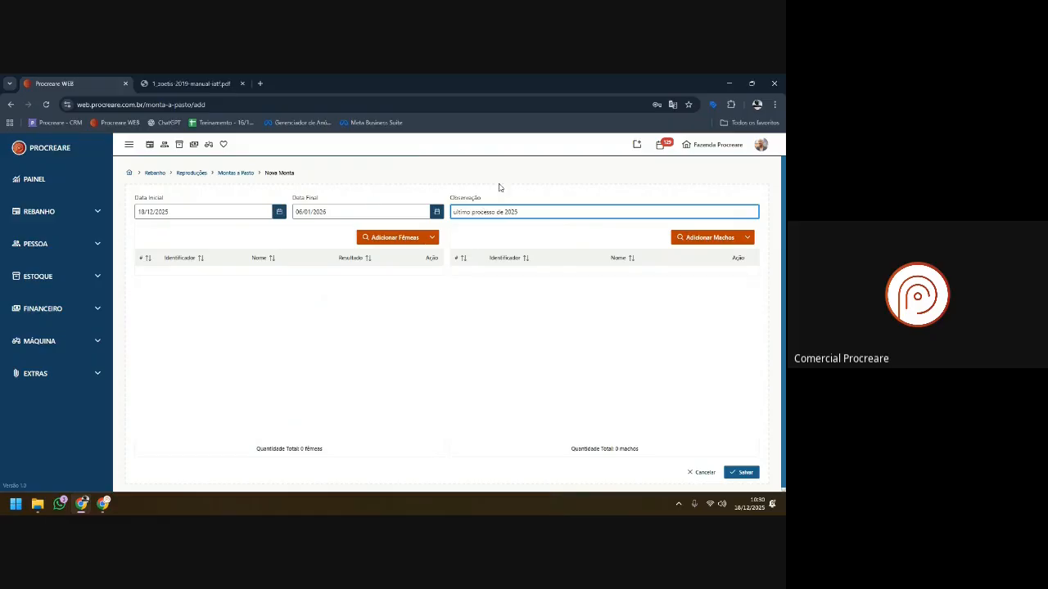
- Filter the females fit for covering and add animals 000001, 000002, 000003 and 000004 to the new monta
click(395, 237)
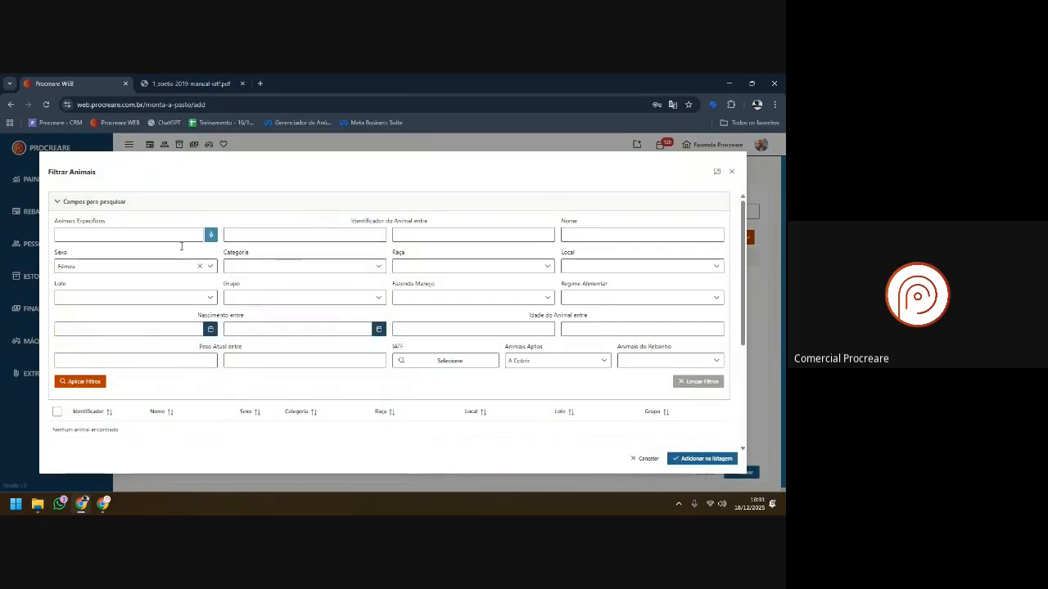
click(72, 236)
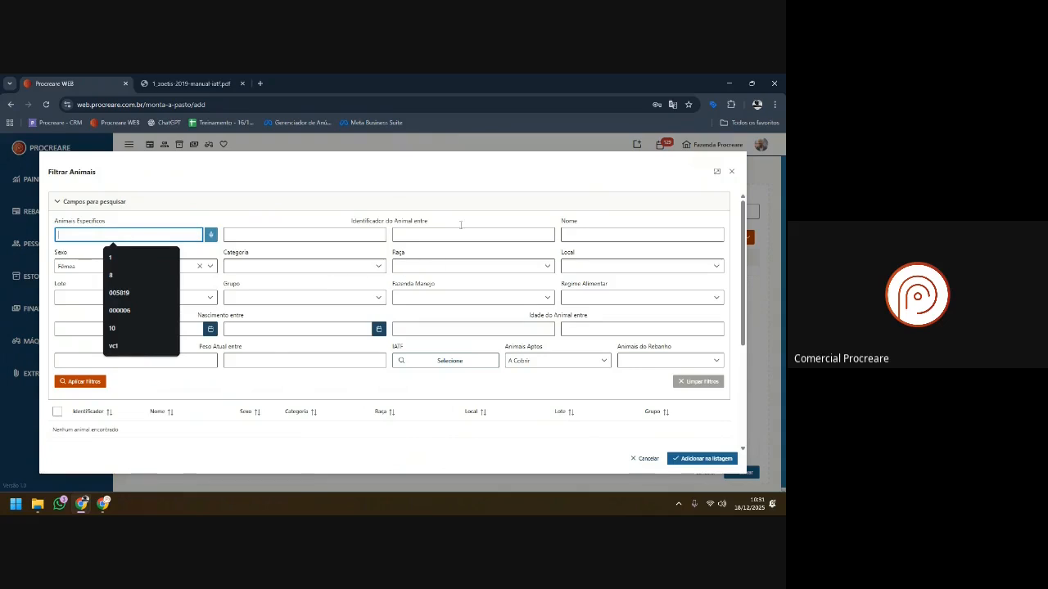
click(87, 380)
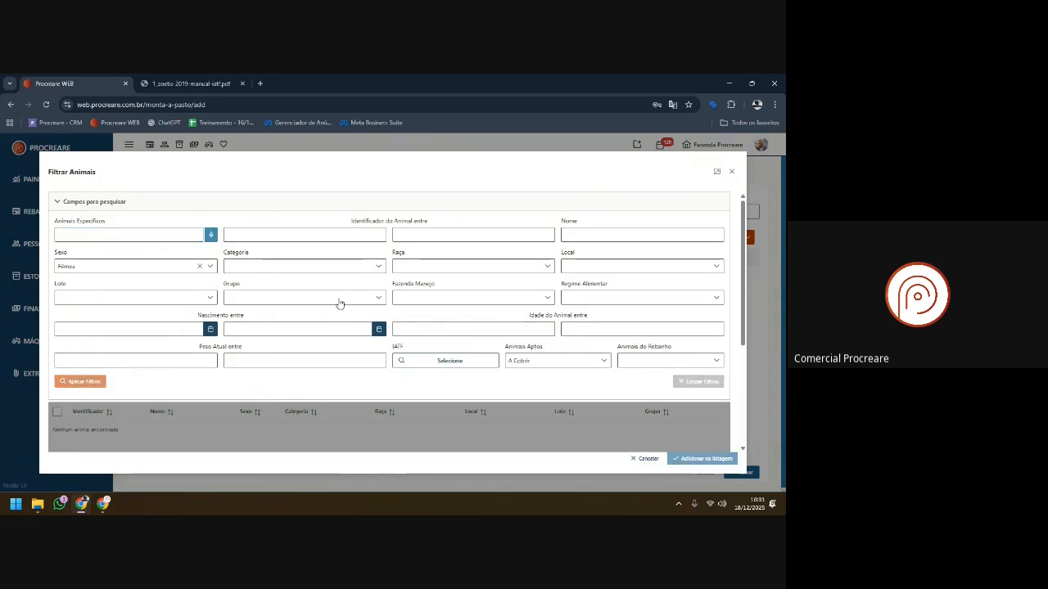
click(57, 230)
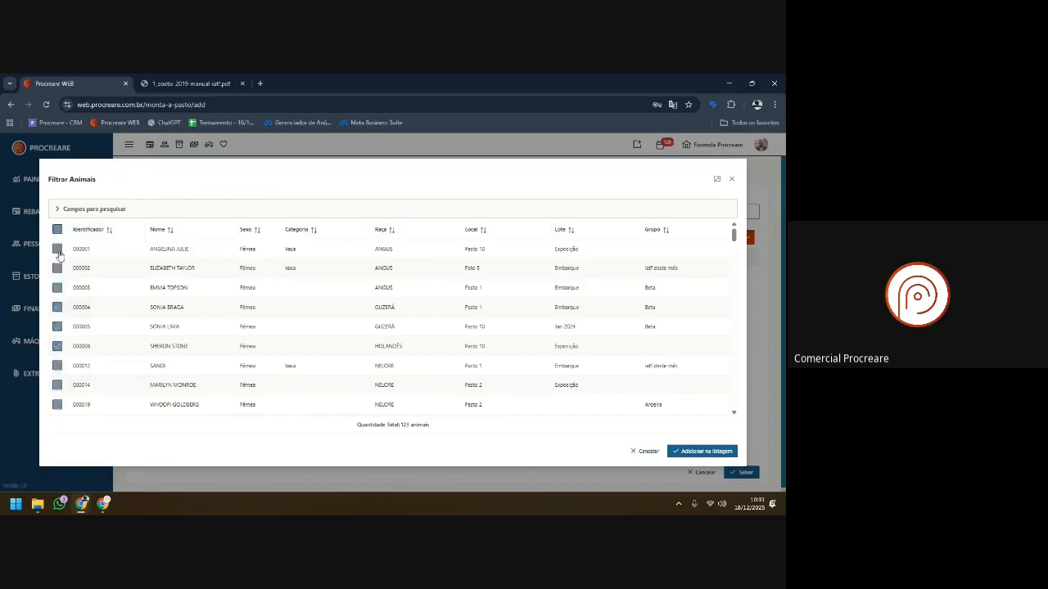
click(58, 288)
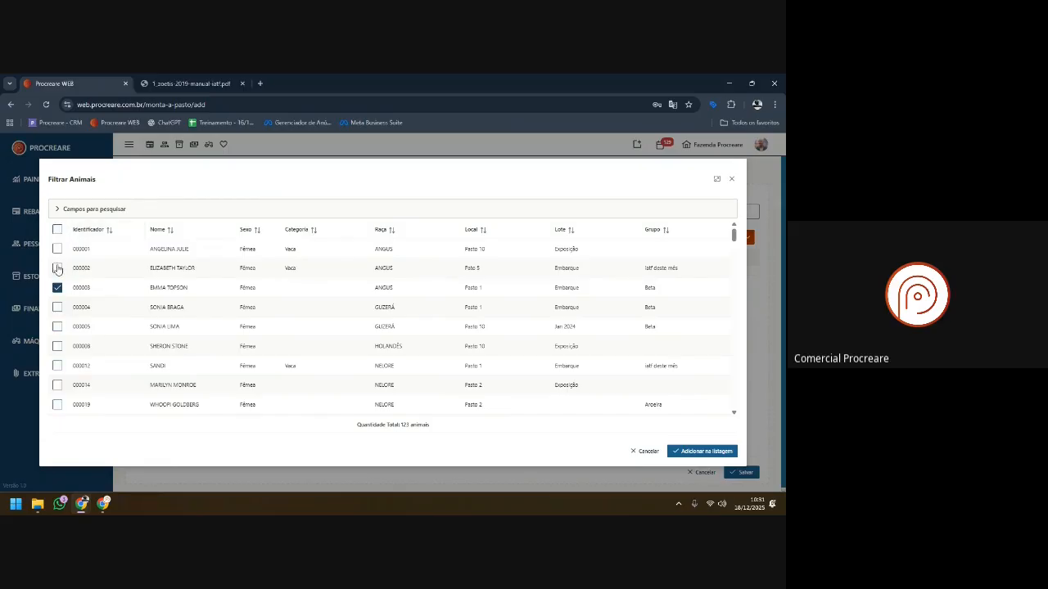
click(57, 268)
click(58, 248)
click(101, 208)
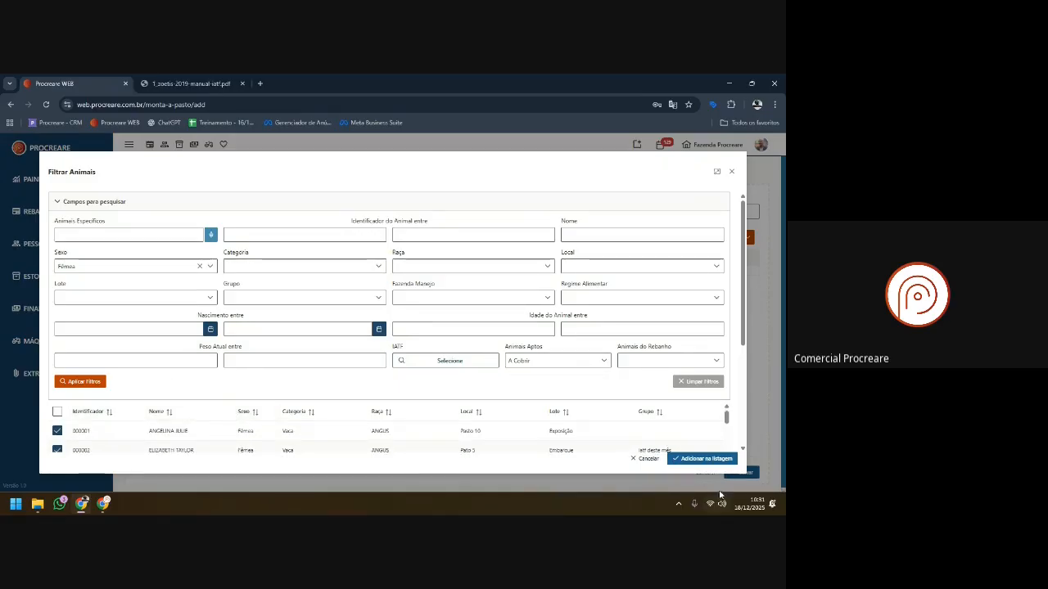
click(704, 457)
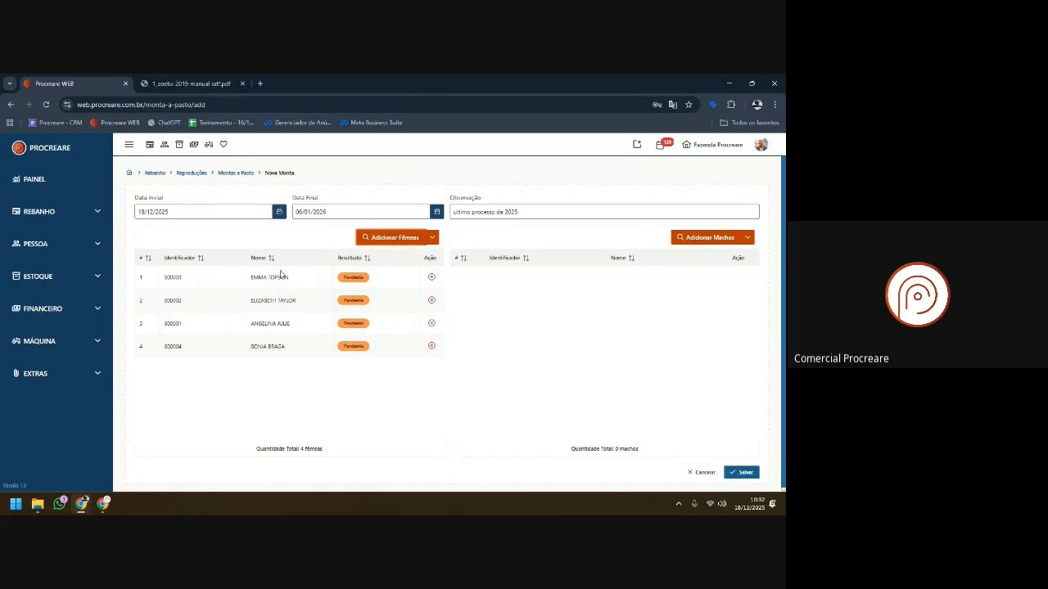
- Add the bulls 000051, 000053 and 000054 to the new monta's males
click(713, 241)
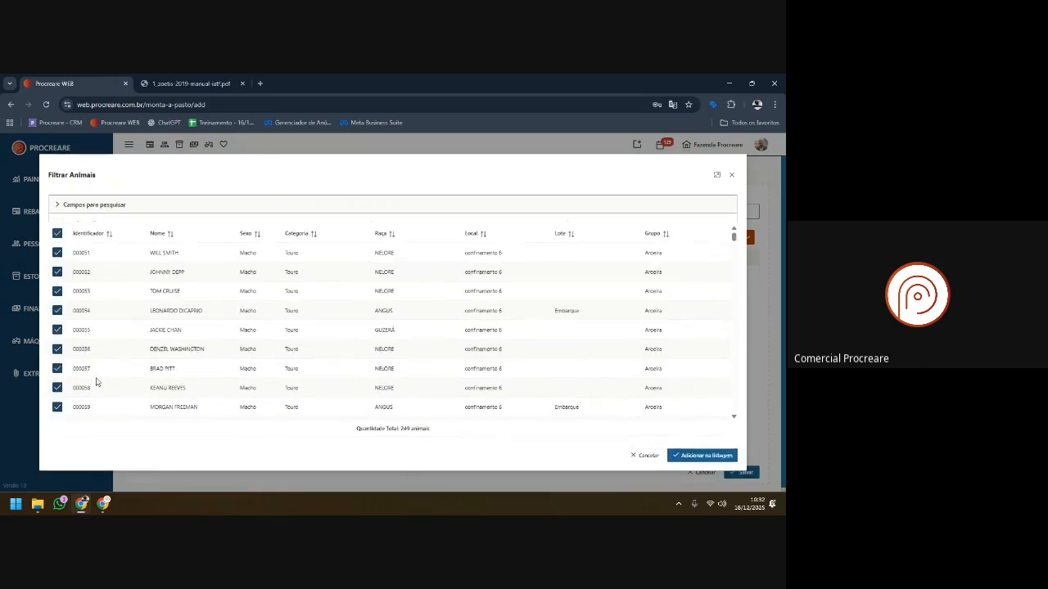
click(57, 229)
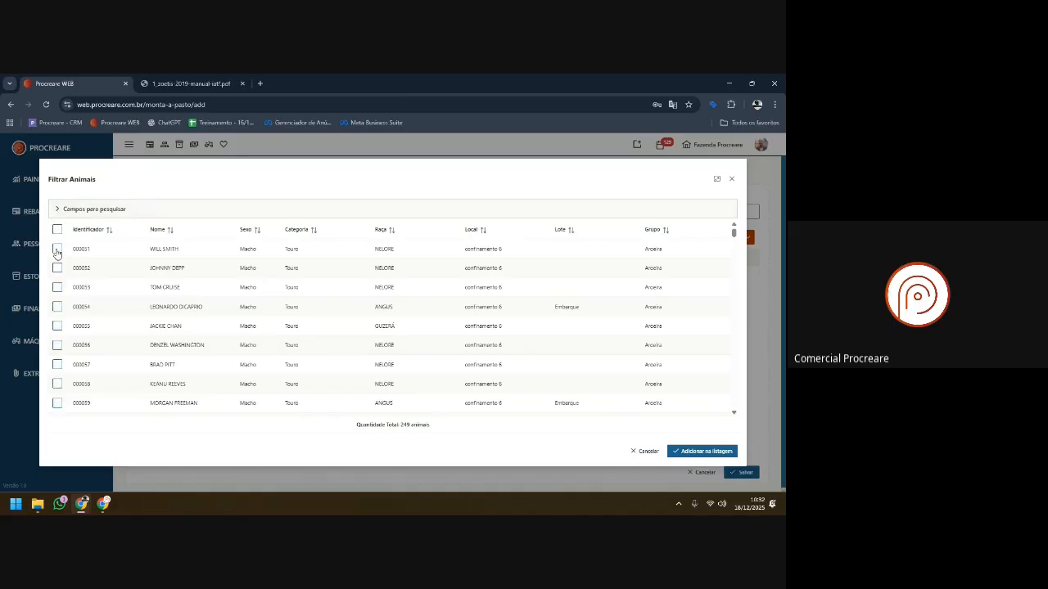
click(58, 248)
click(57, 307)
click(57, 287)
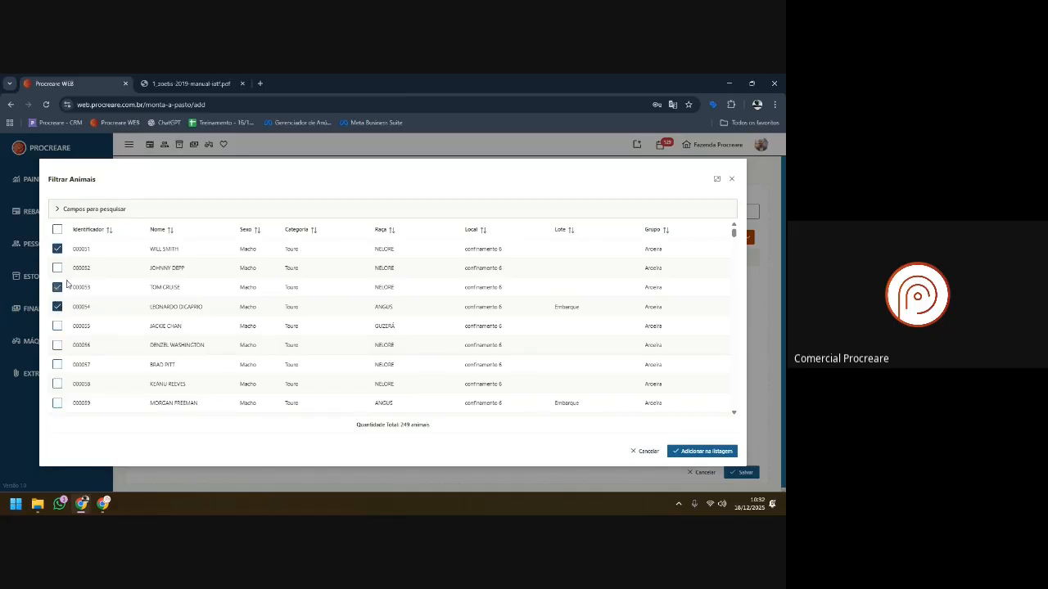
click(690, 451)
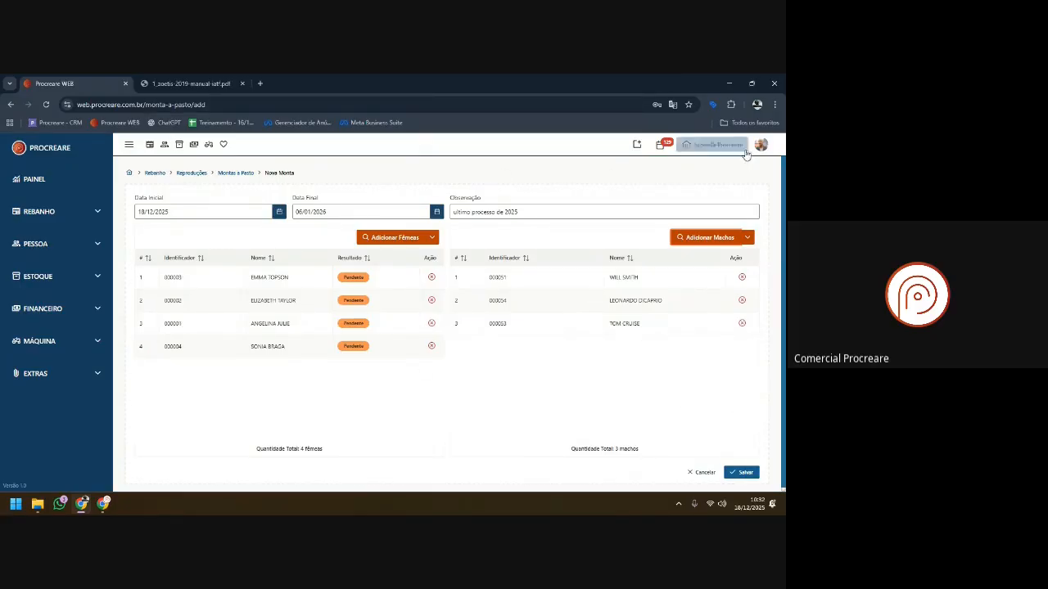
- Discard the new monta unsaved and open the existing monta starting 01/12/2025 to view its animals
click(696, 473)
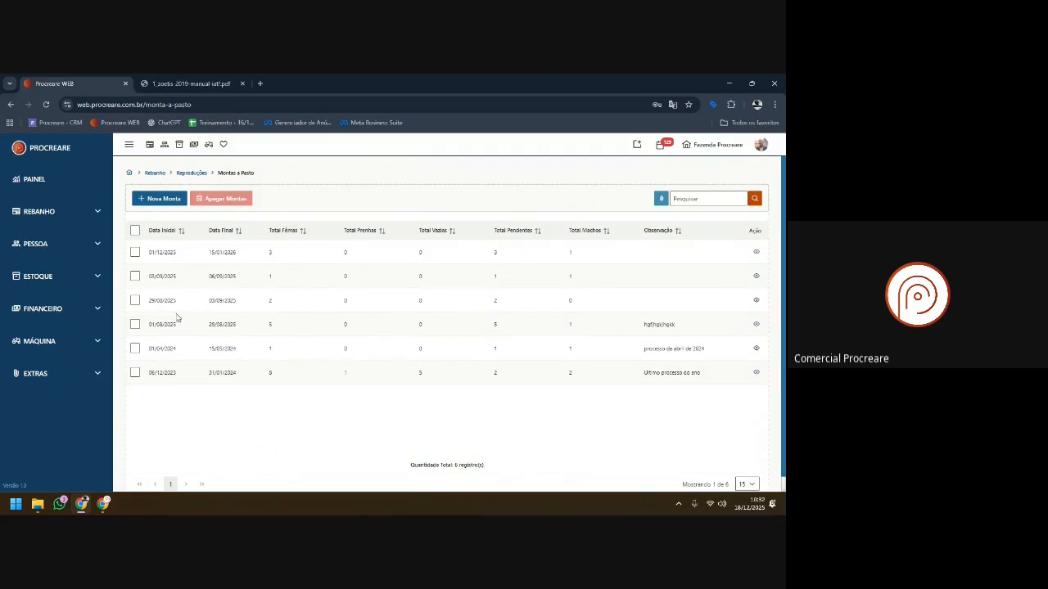
click(273, 254)
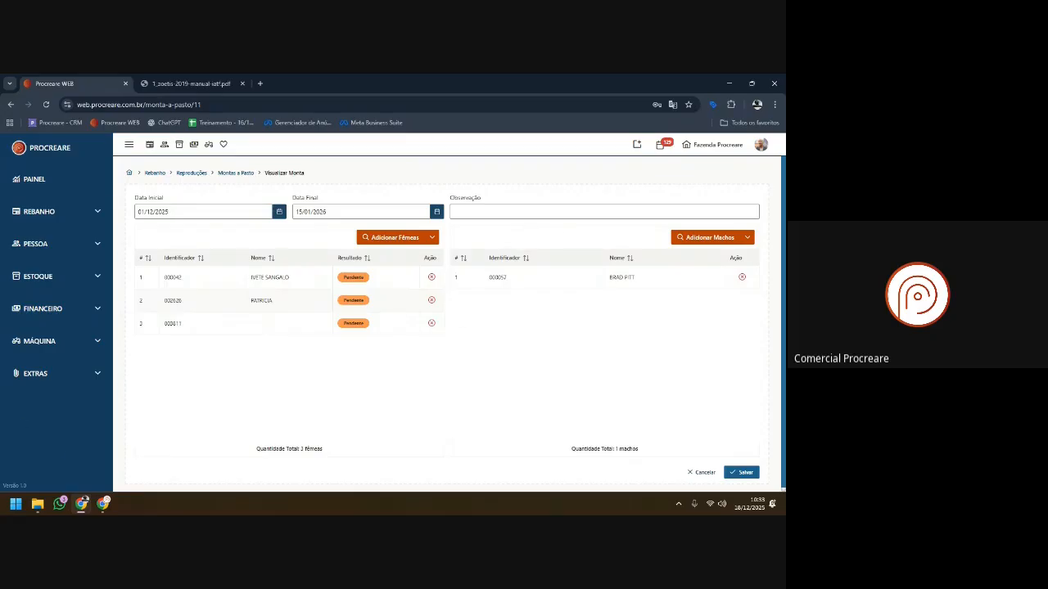
- Open the Coberturas / Inseminações register under Rebanho, Reproduções
click(48, 215)
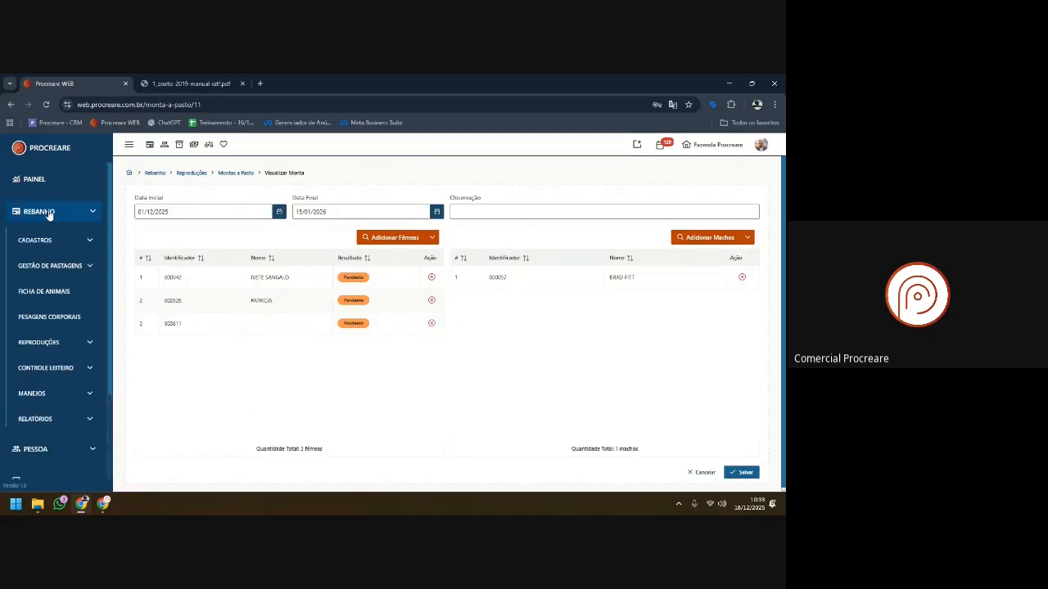
click(49, 343)
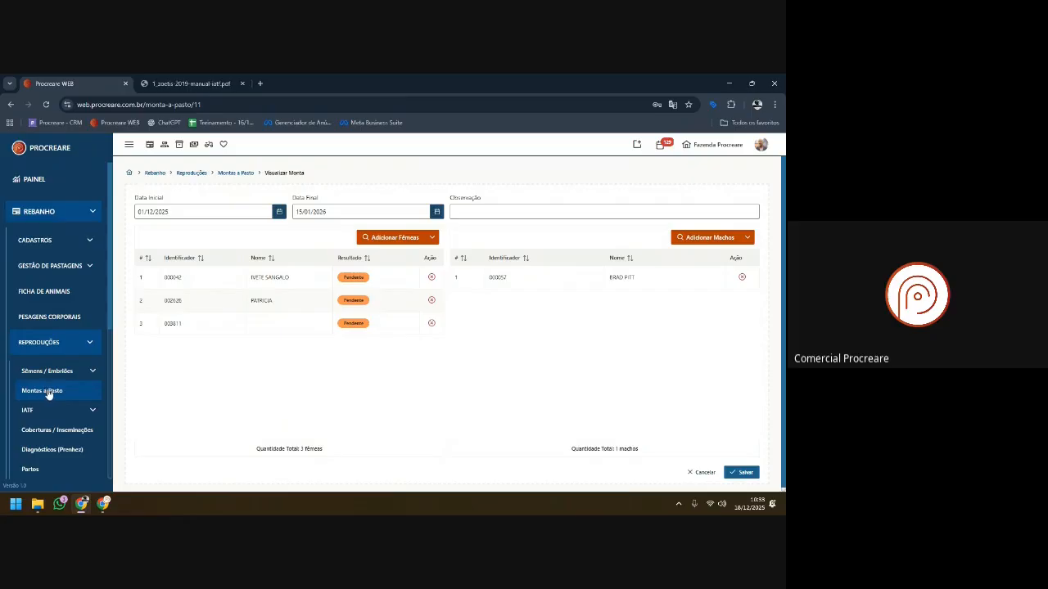
scroll(68, 385, down, 1)
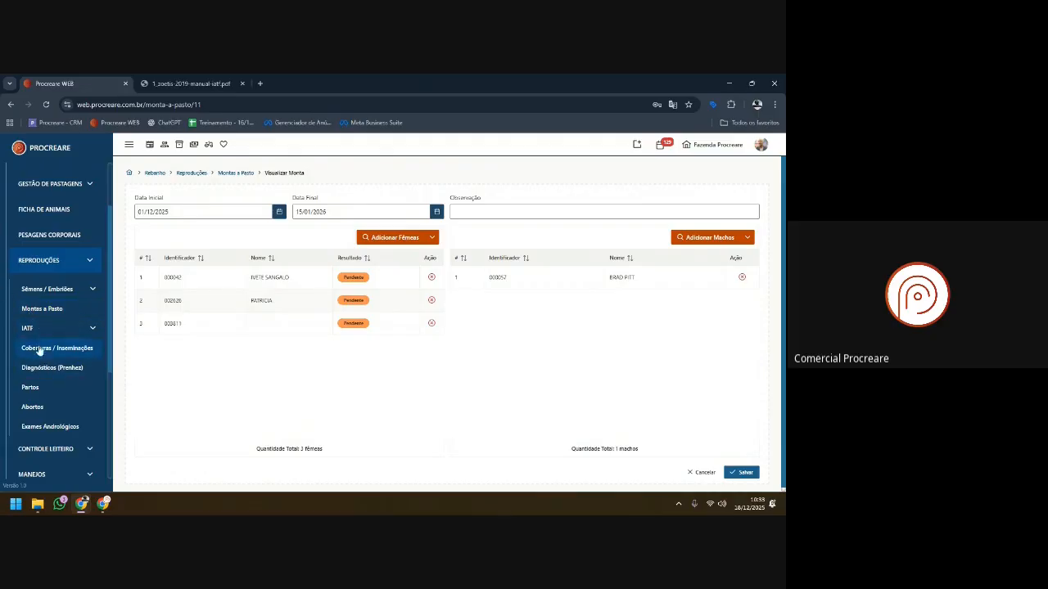
click(69, 352)
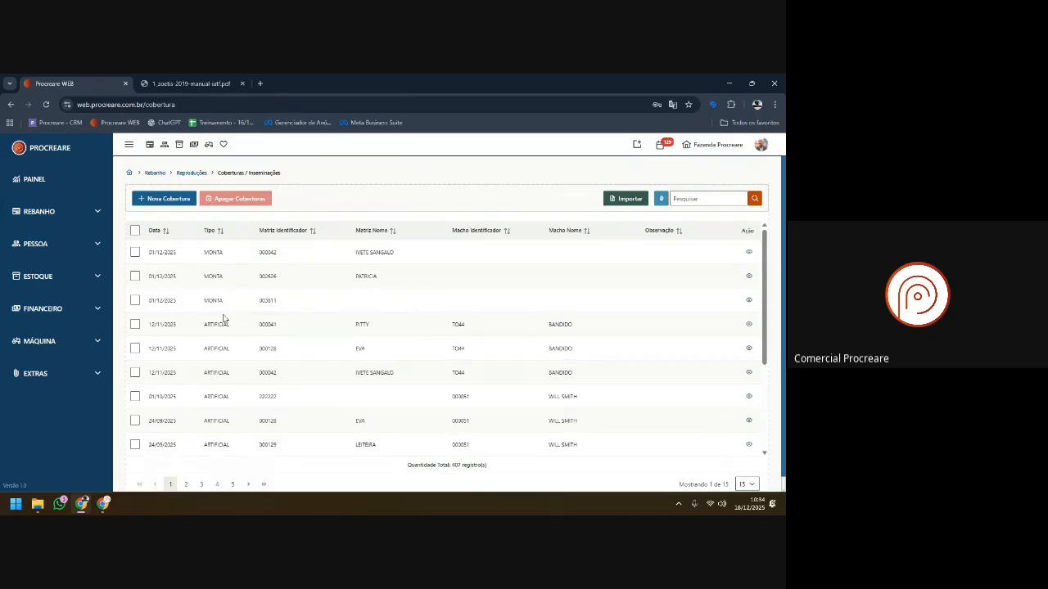
- Start a new cobertura and filter the female animals by the Animais Aptos option A Cobrir
click(165, 202)
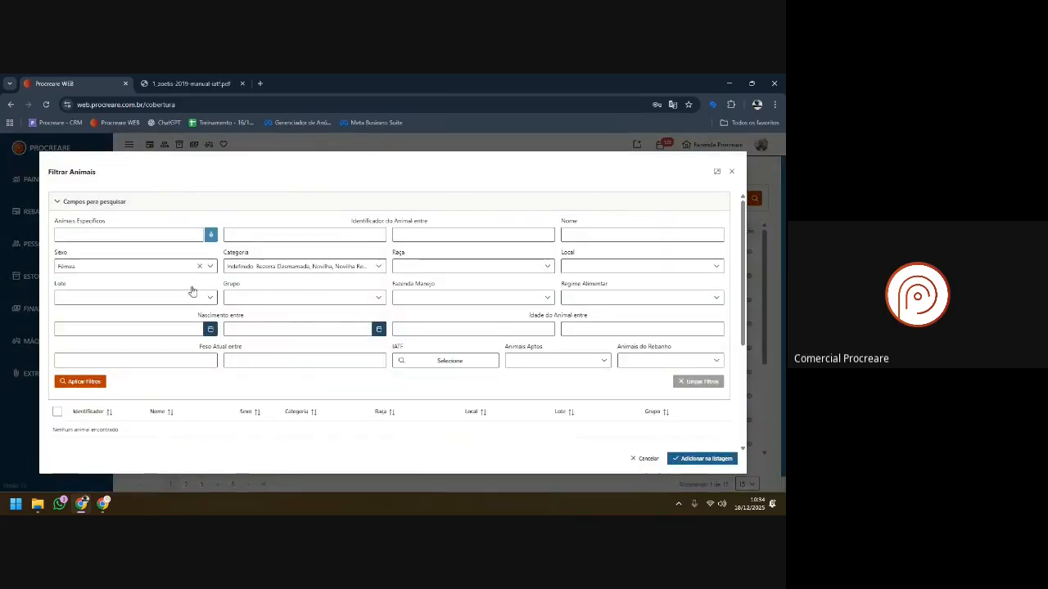
click(70, 234)
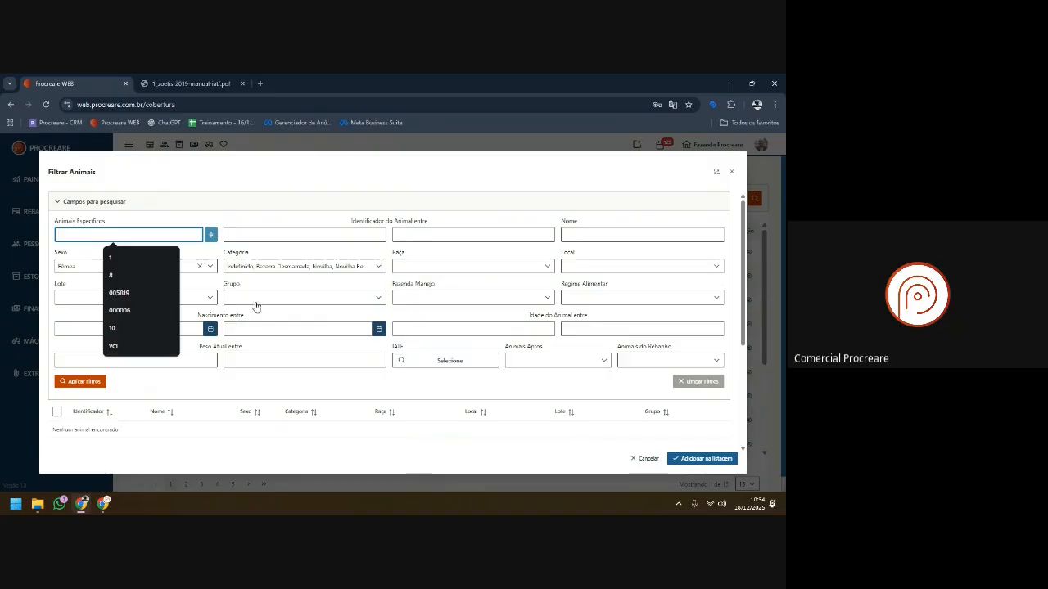
click(271, 284)
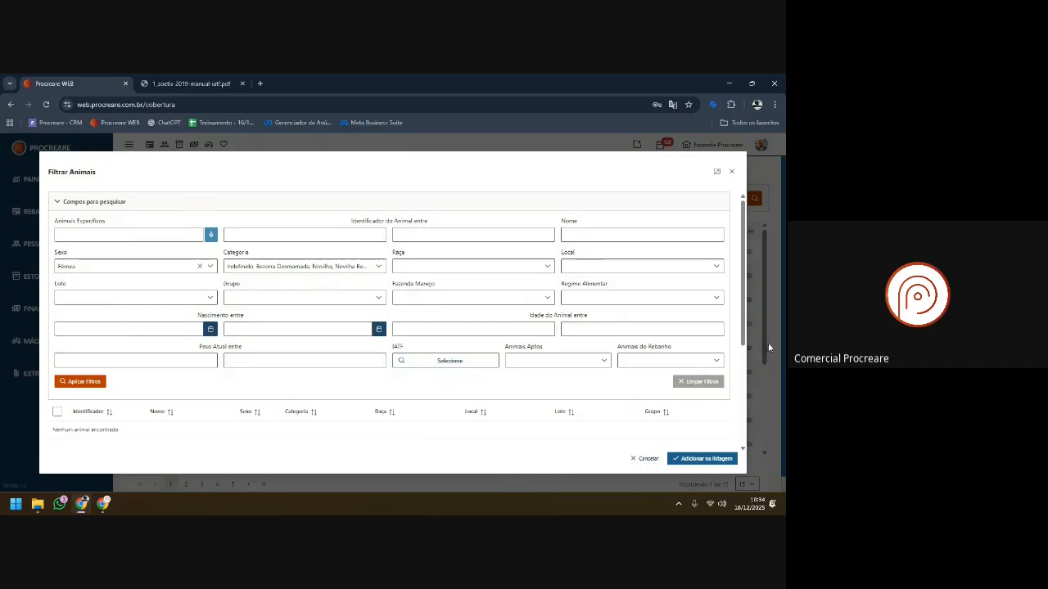
click(595, 362)
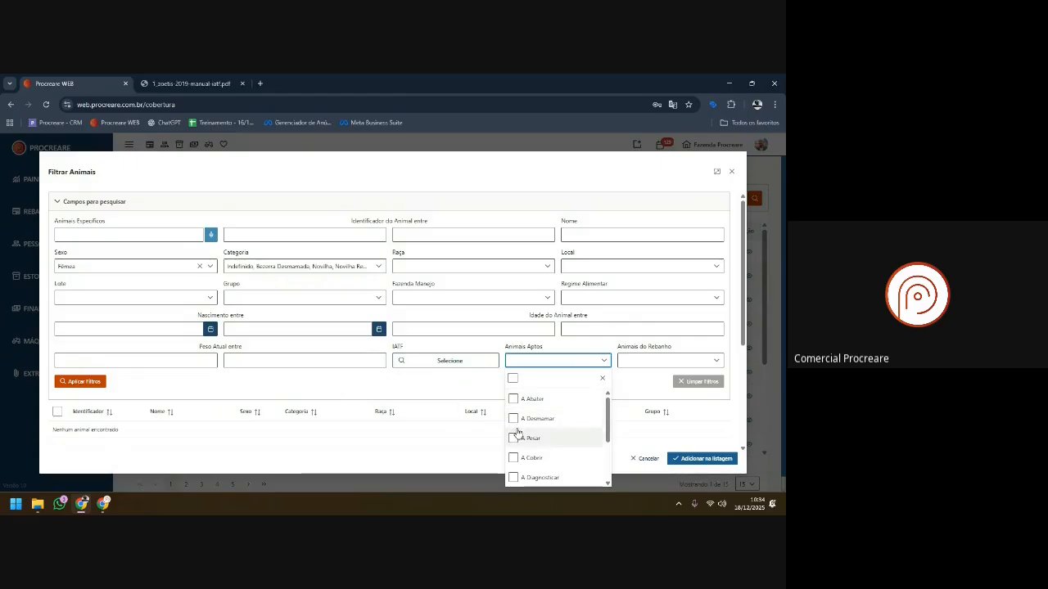
click(514, 459)
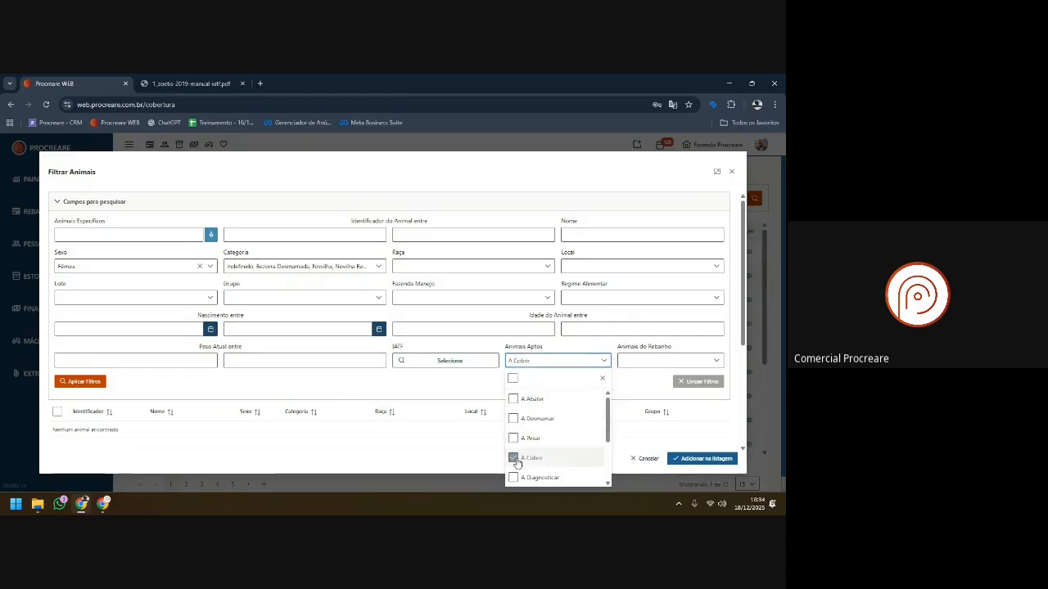
click(80, 382)
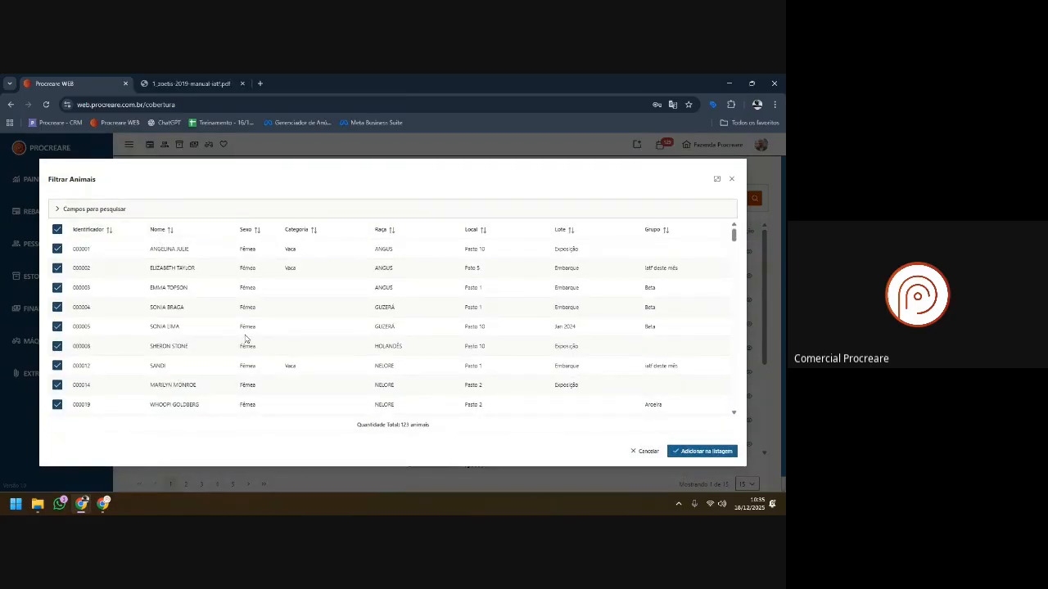
- Clear the full selection and add only animals 000019, 000014 and 000012 to the group cobertura
click(57, 230)
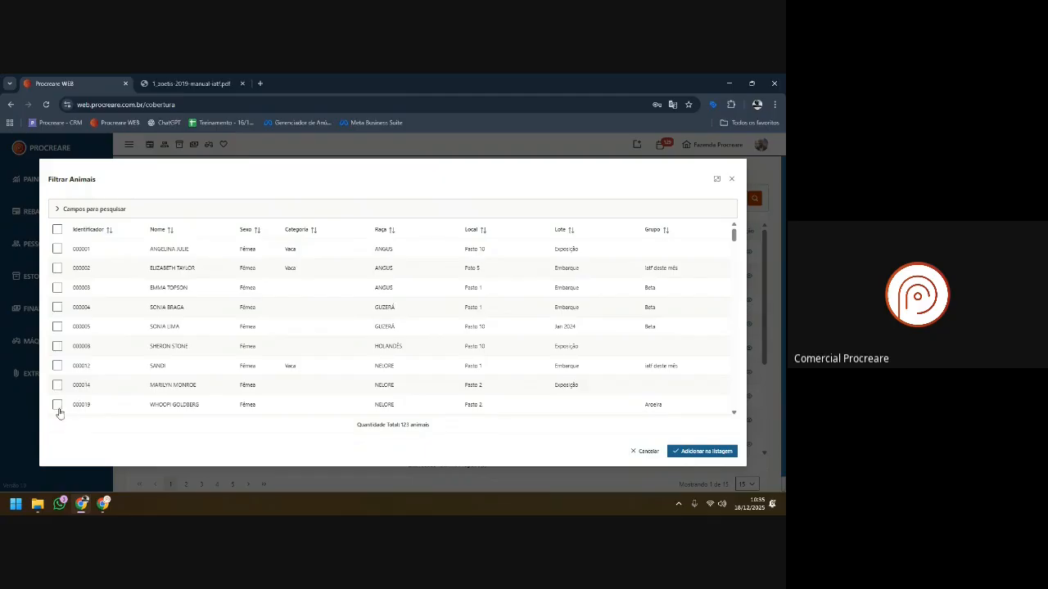
click(57, 404)
click(58, 384)
click(58, 365)
click(703, 451)
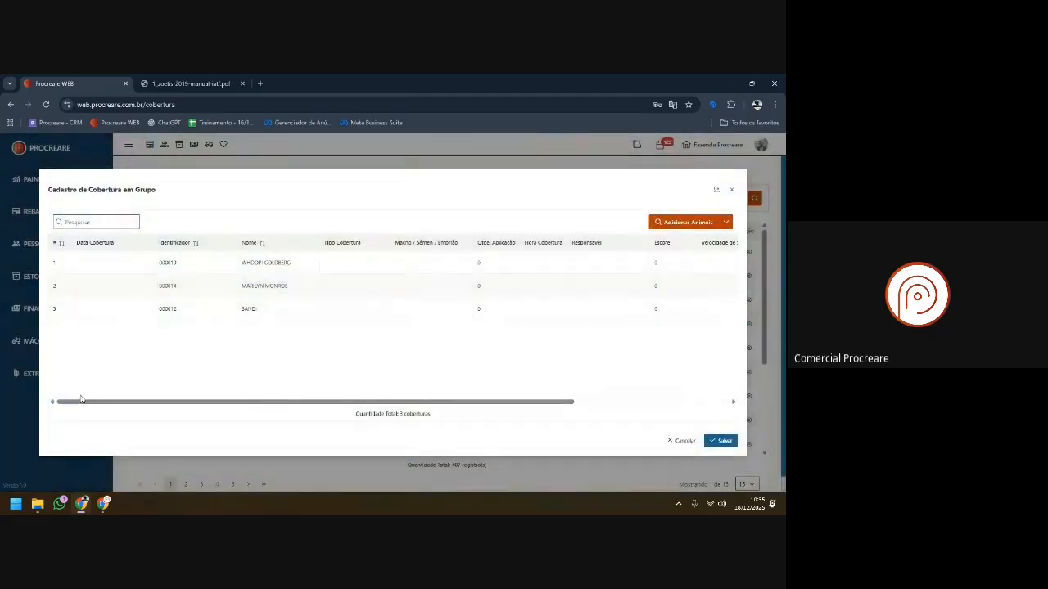
- Set animal 000019's Data Cobertura to 01/12/2025 and apply that date to all animals in the group
click(125, 264)
click(131, 263)
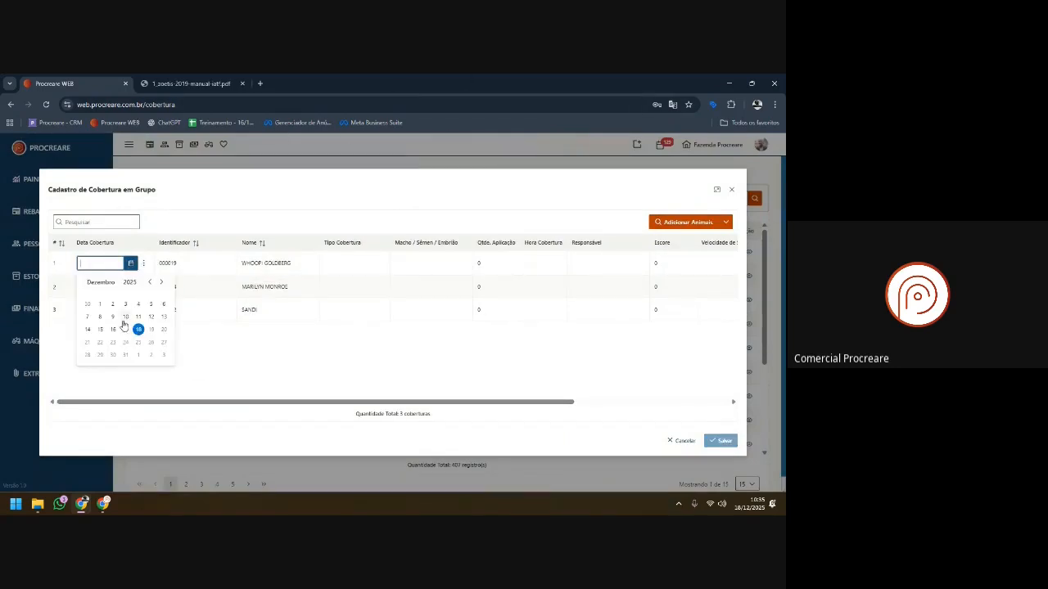
click(100, 305)
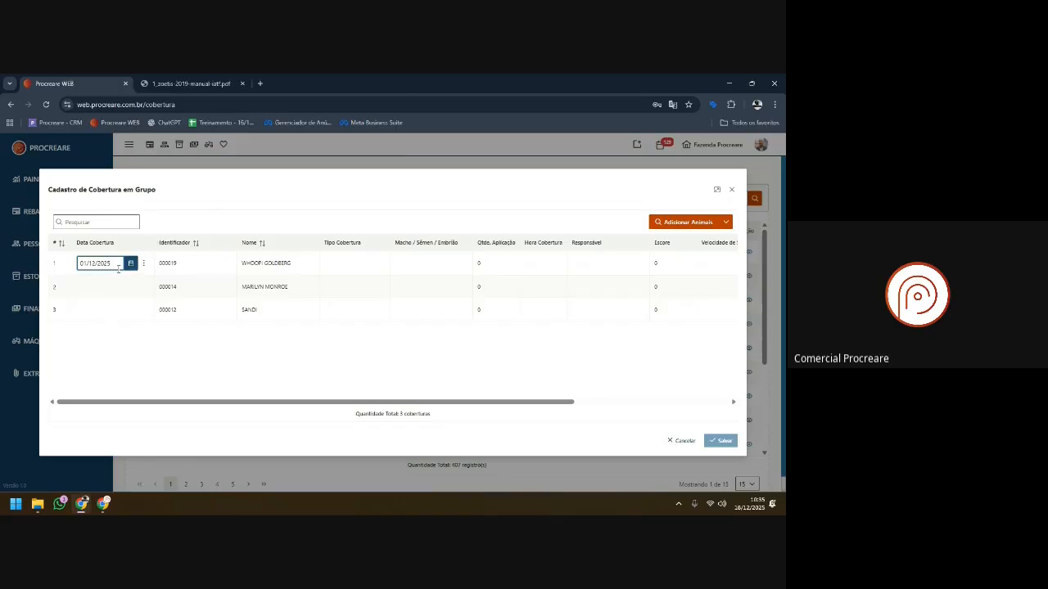
click(143, 263)
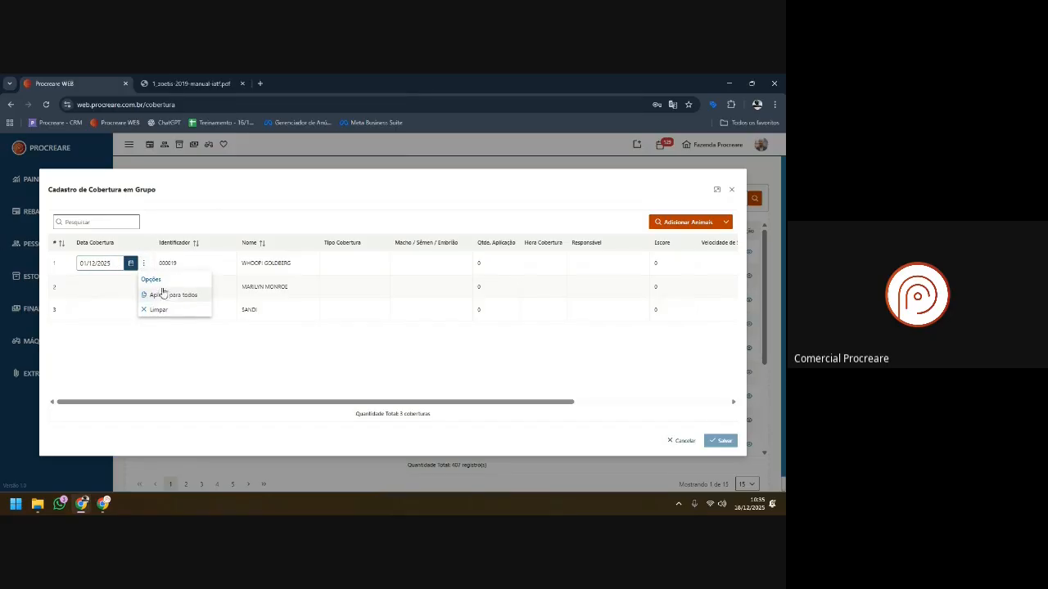
click(167, 297)
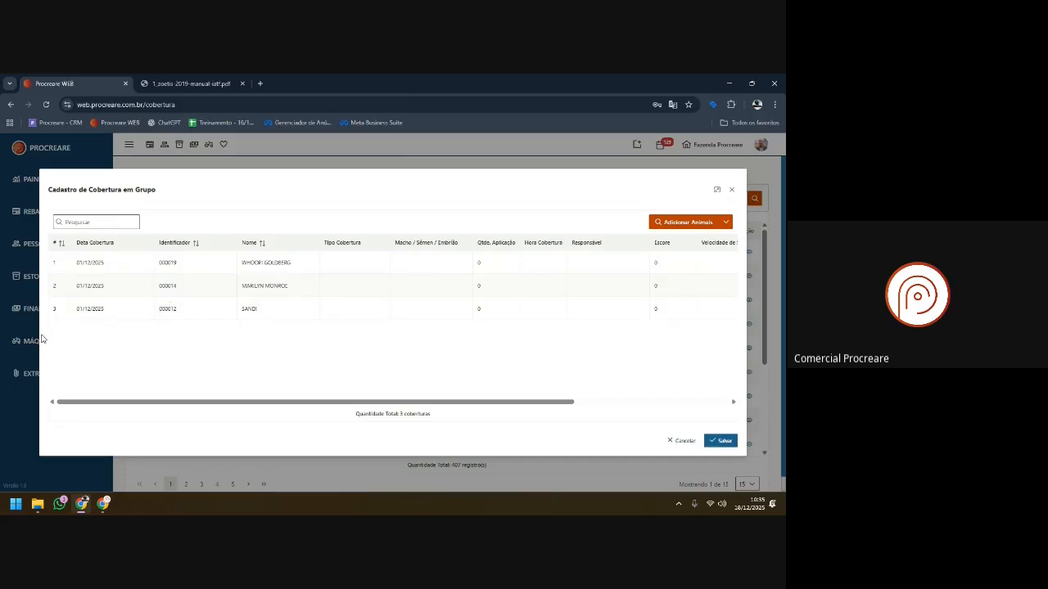
- Set the Data Cobertura of animal 000012 to 04/12/2025
click(120, 308)
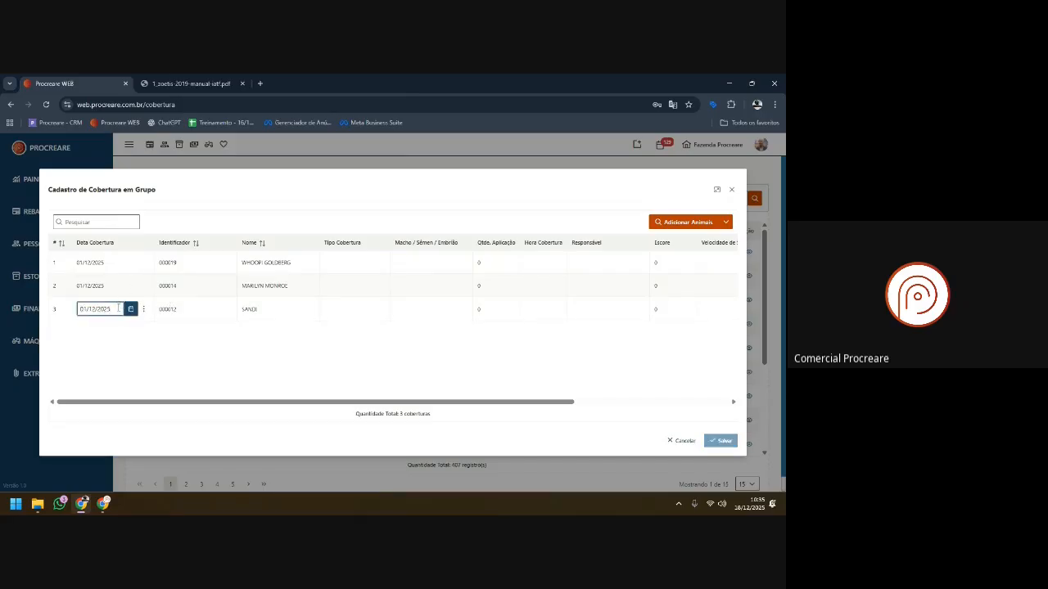
click(130, 308)
click(137, 350)
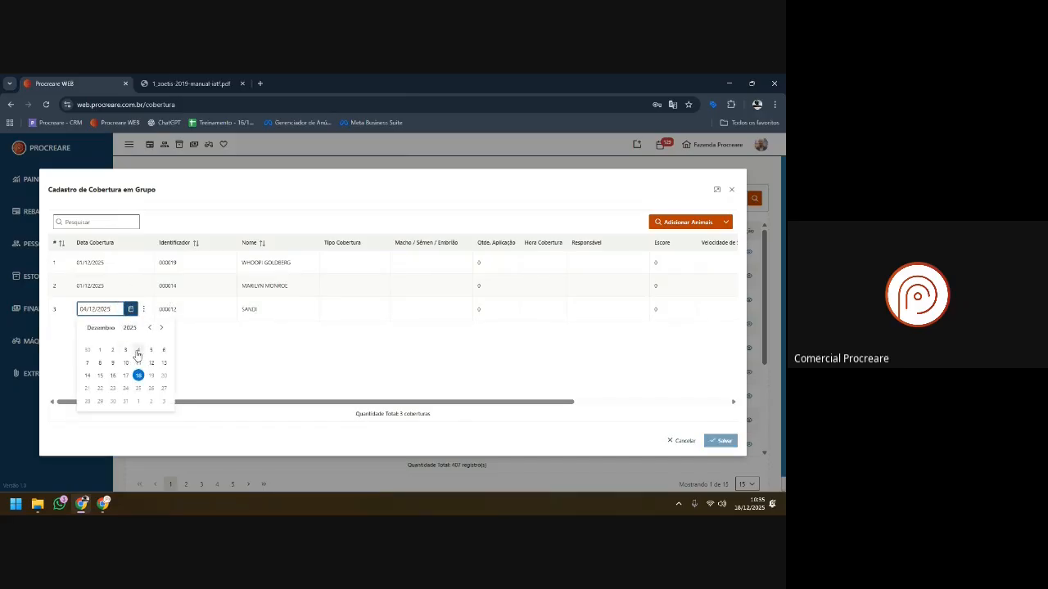
click(117, 343)
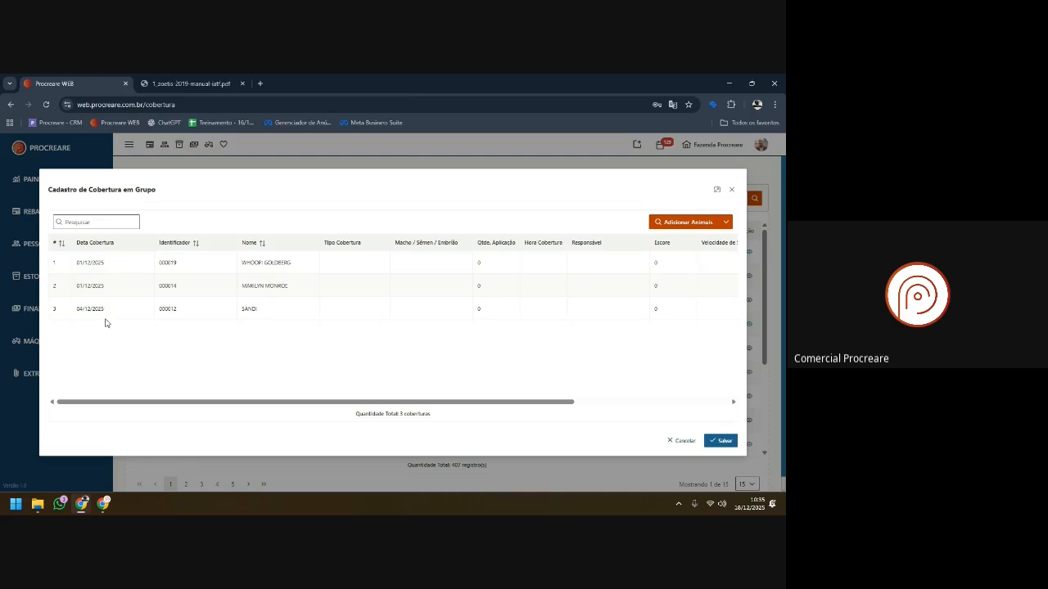
- Set the Tipo Cobertura to MONTA for animal 000019, ARTIFICIAL (IA) for 000014 and EMBRIÃO for 000012
click(368, 263)
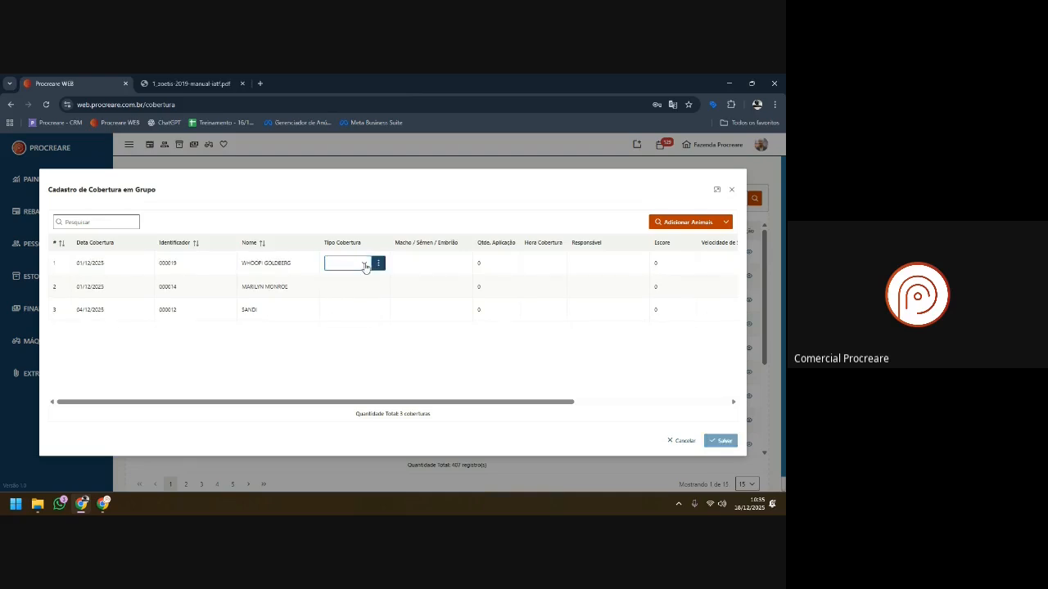
click(367, 263)
click(345, 281)
click(346, 286)
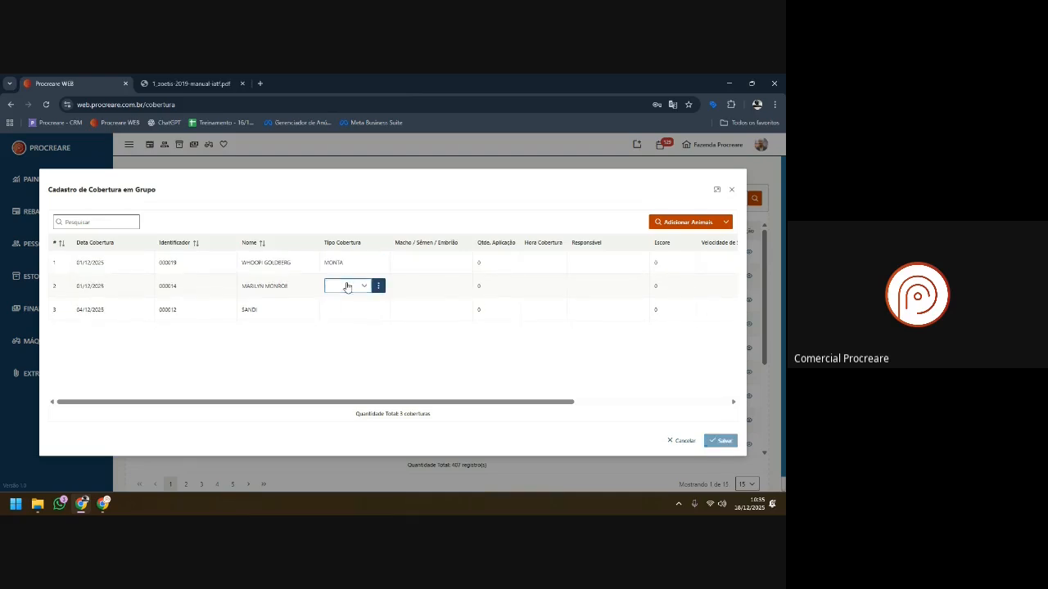
click(346, 285)
click(352, 321)
click(352, 316)
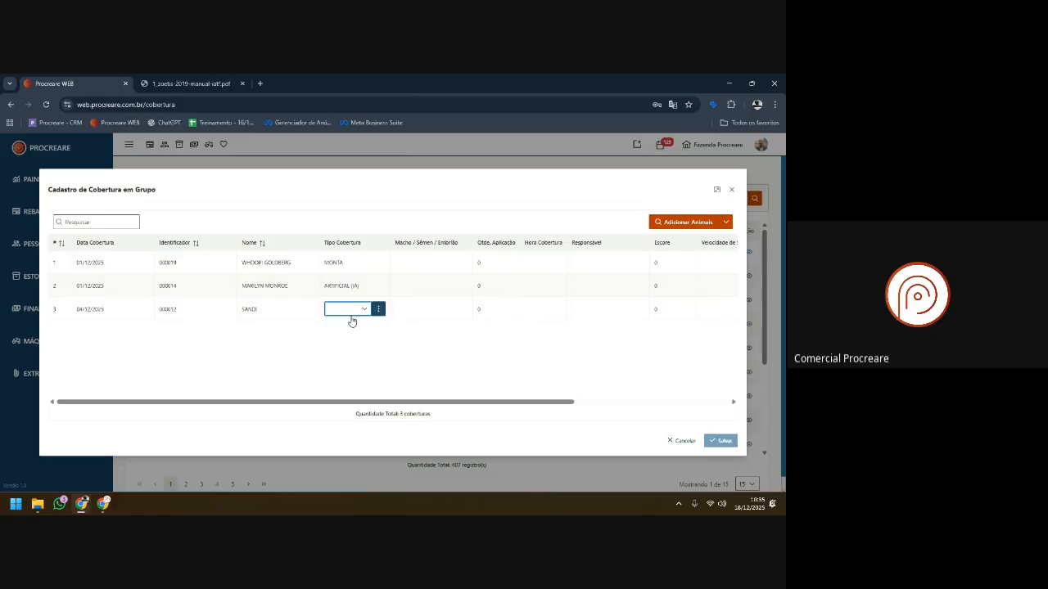
click(351, 309)
click(347, 365)
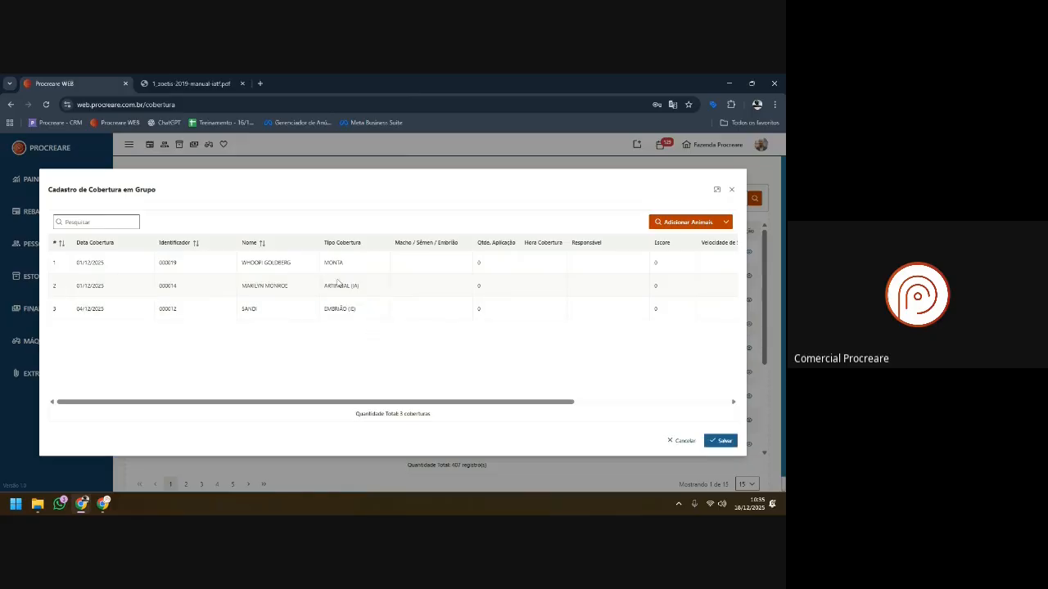
- Assign the semen of bull 000052 with quantity 100,00 to the artificial cobertura of animal 000014
click(432, 270)
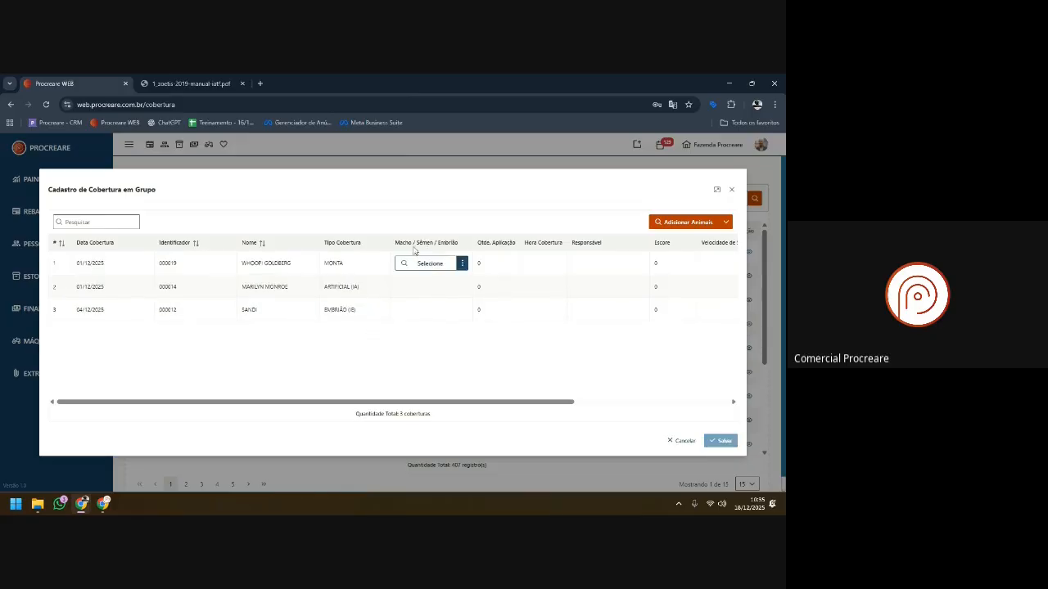
click(405, 292)
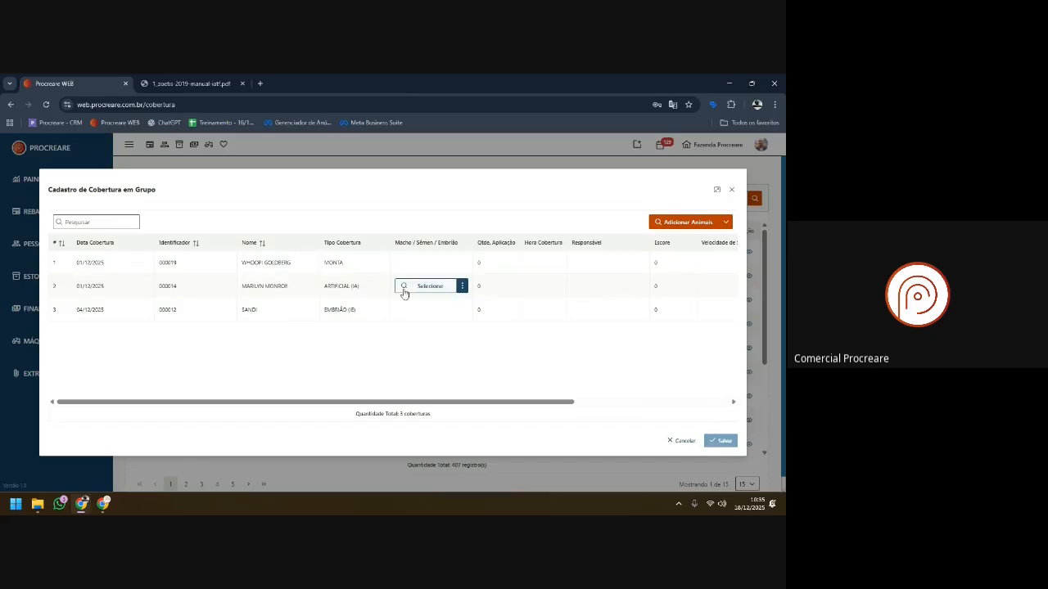
click(407, 312)
click(407, 291)
click(430, 287)
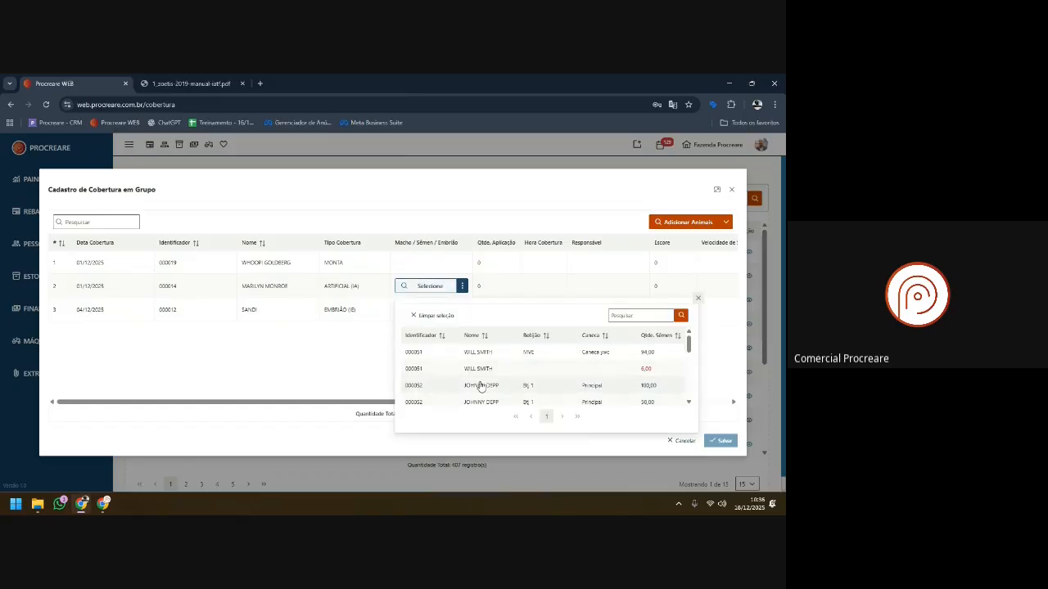
click(481, 386)
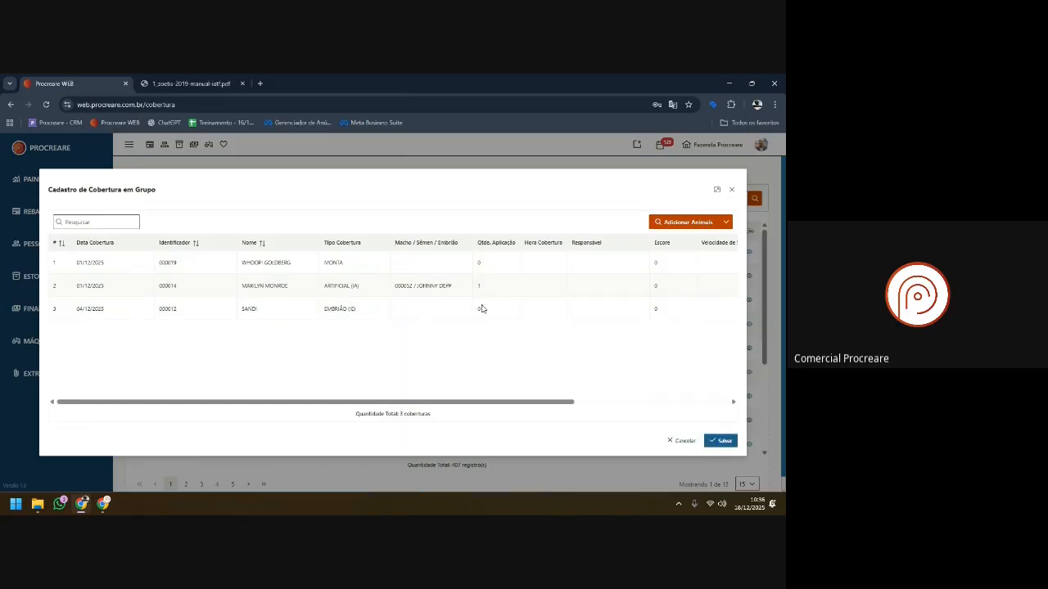
- Assign the embryo of matriz 000004 and macho 000053 to the cobertura of animal 000012
click(425, 309)
click(428, 309)
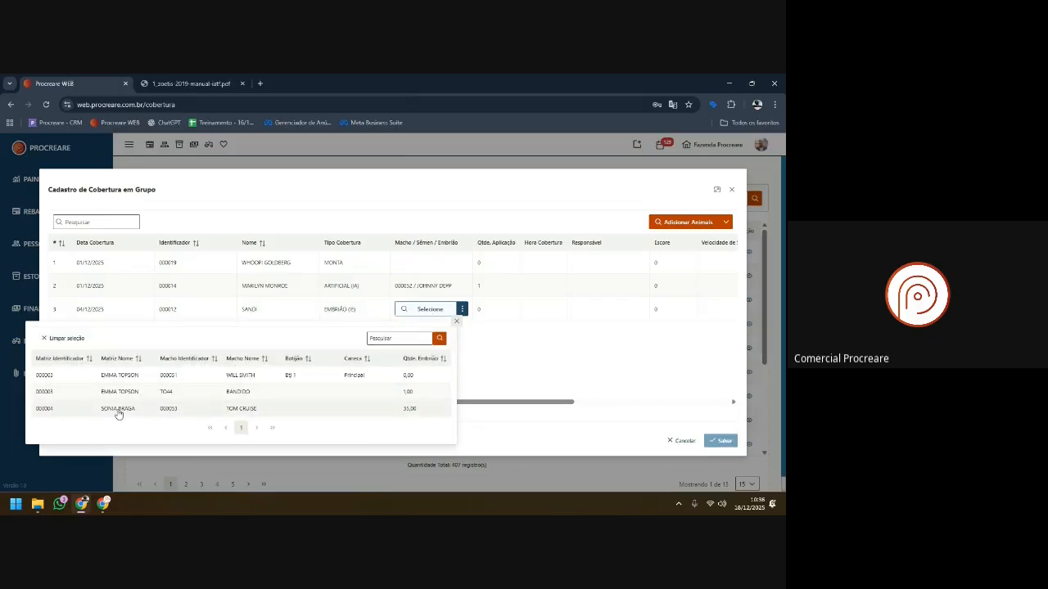
click(230, 410)
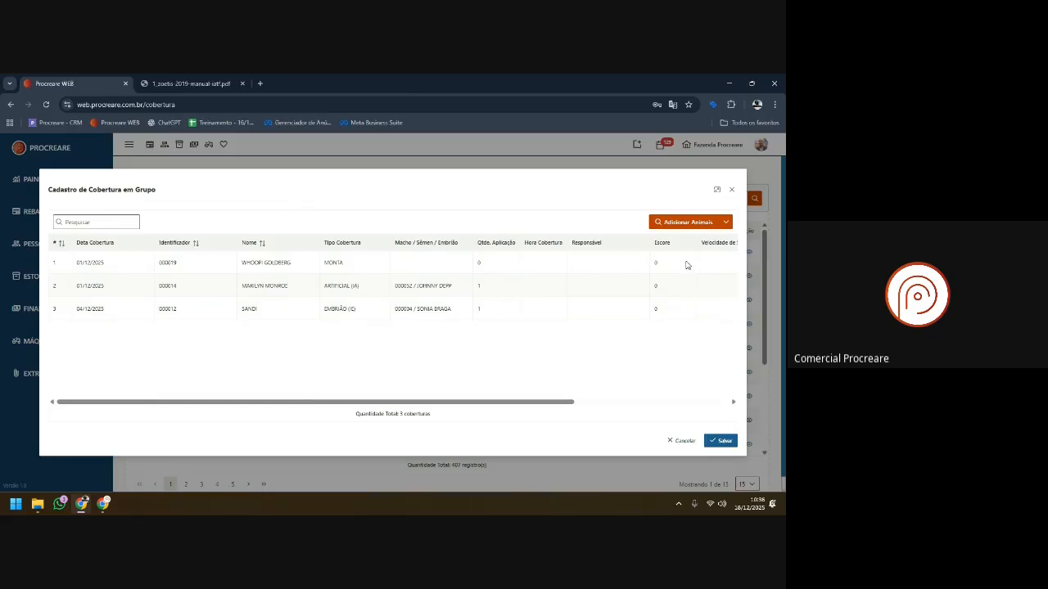
- Review the remaining columns of the group cobertura, such as Responsável, Escore and Valor, and save it
drag(573, 402, 735, 389)
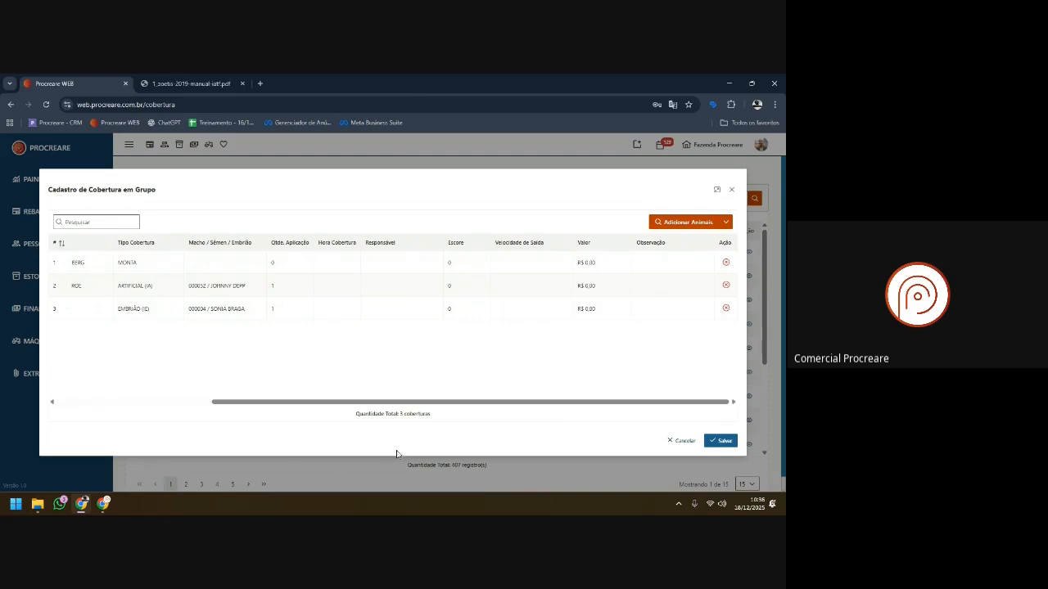
drag(400, 405, 342, 407)
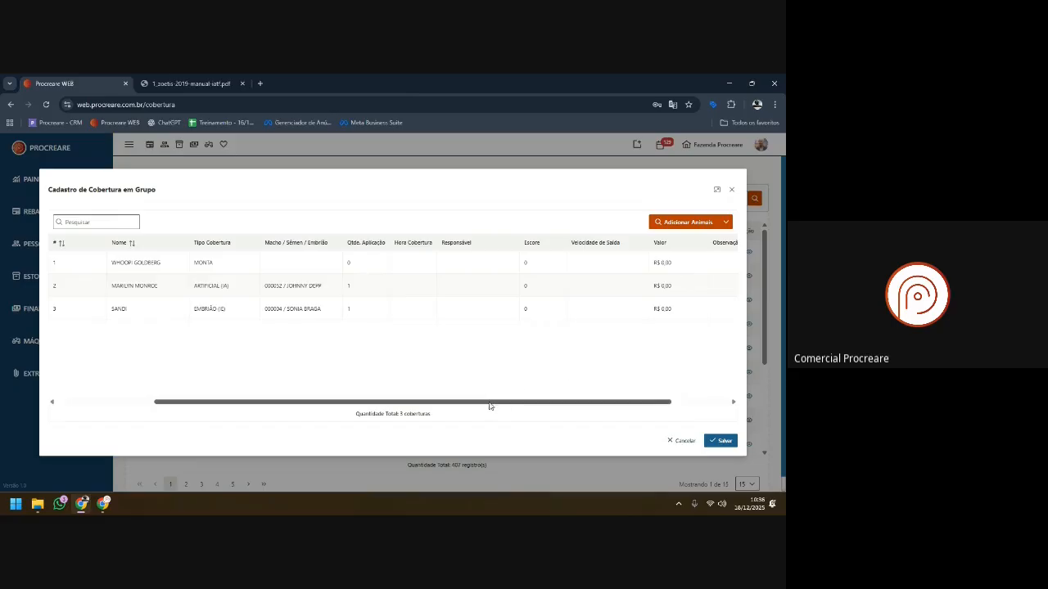
drag(489, 404, 360, 413)
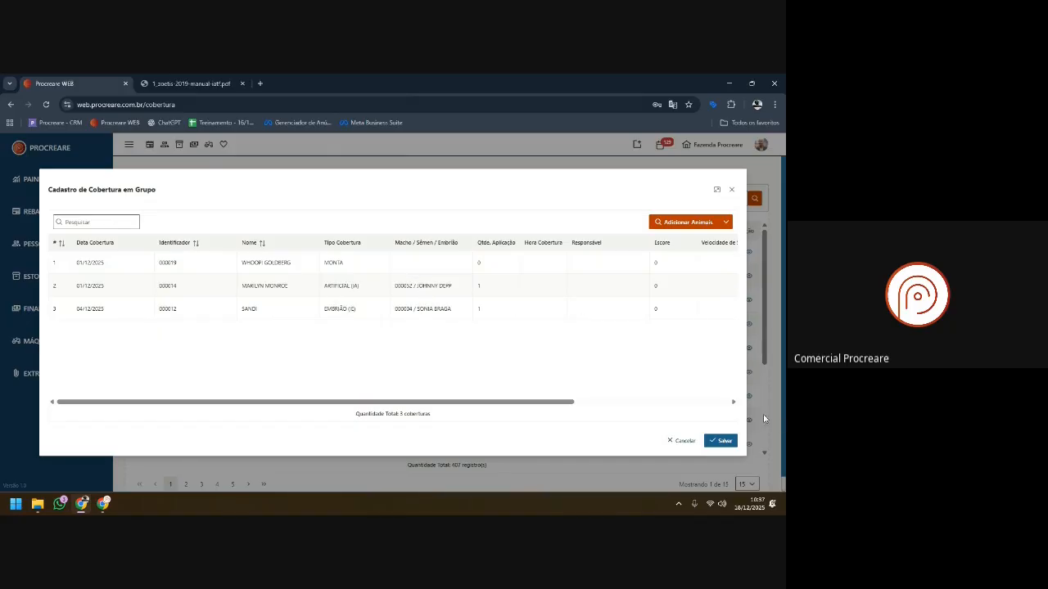
click(720, 442)
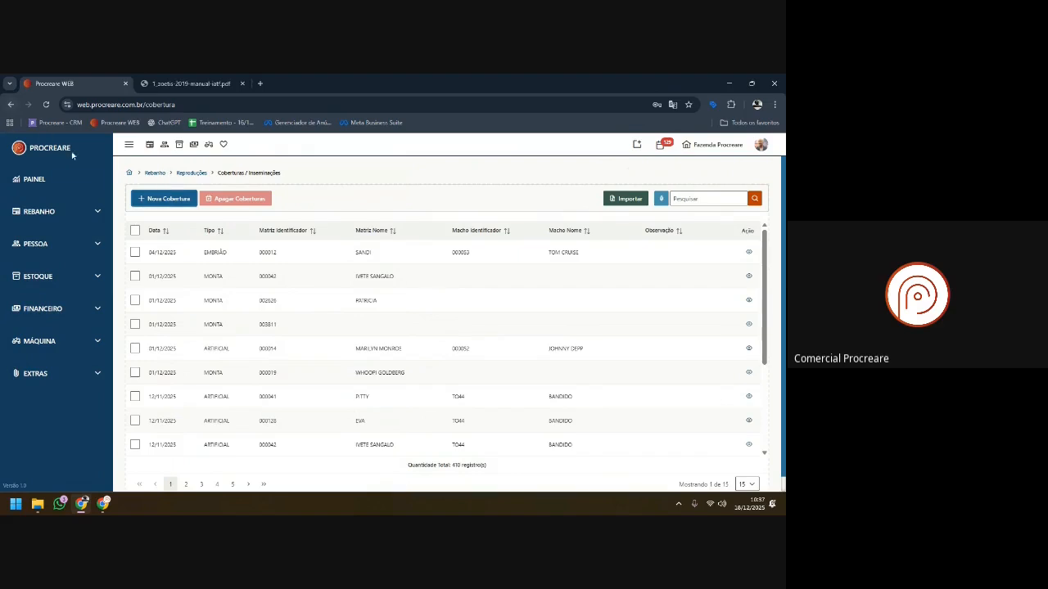
- Expand Rebanho, Reproduções to view its list of registers
click(66, 214)
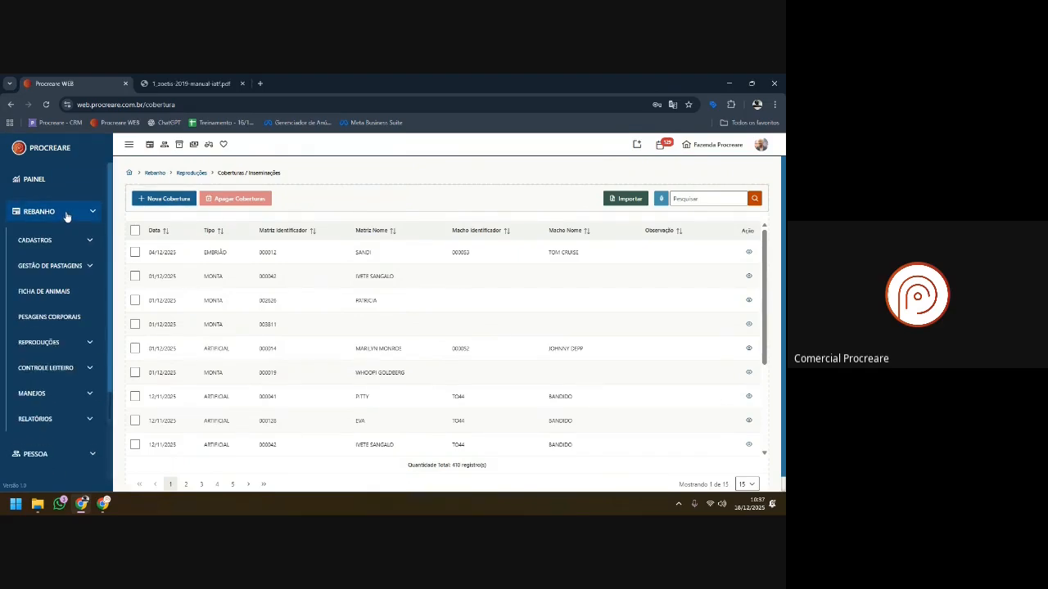
click(66, 343)
scroll(107, 316, down, 2)
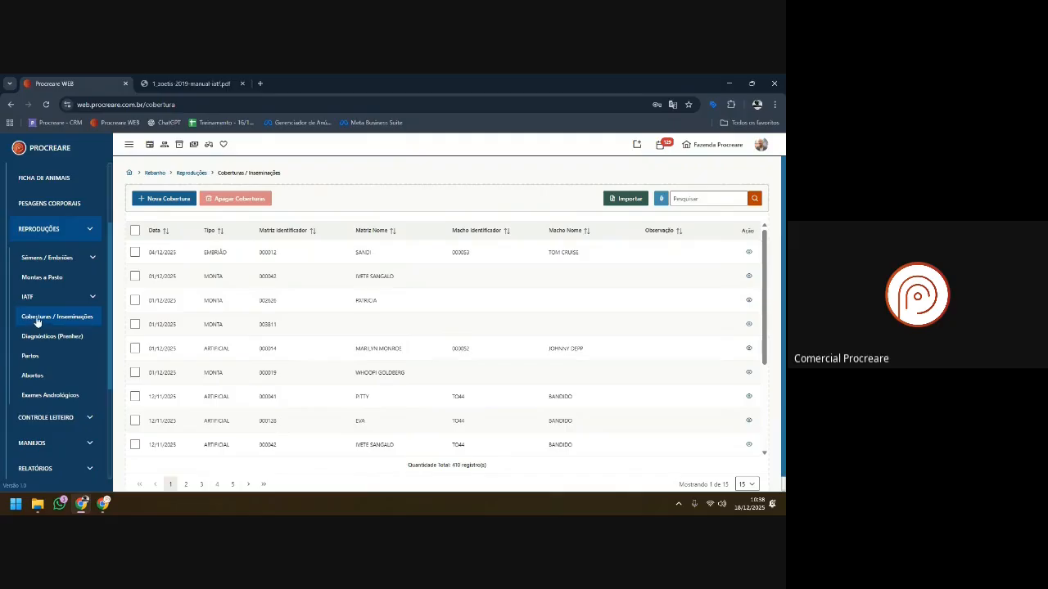
- Start a new group cobertura and add only the females 000015, 000014 and 000013 from the filtered animals
click(187, 203)
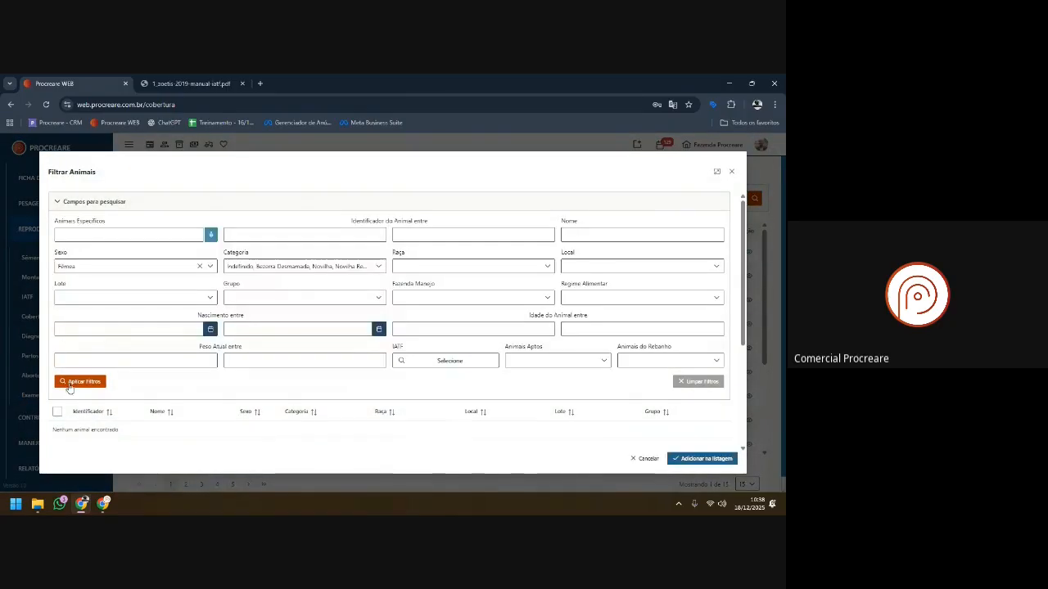
click(78, 381)
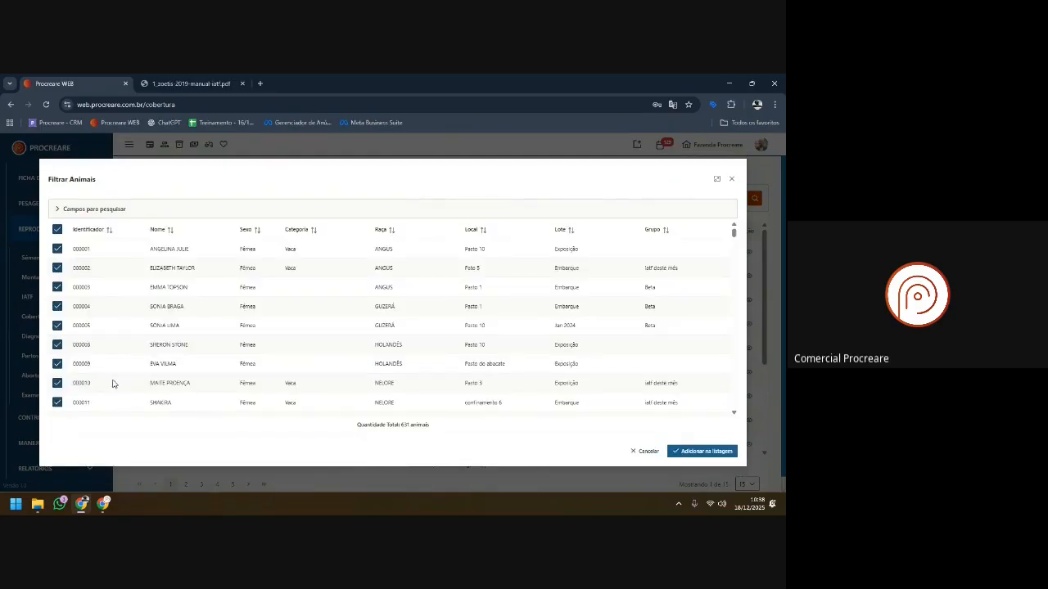
scroll(113, 383, down, 1)
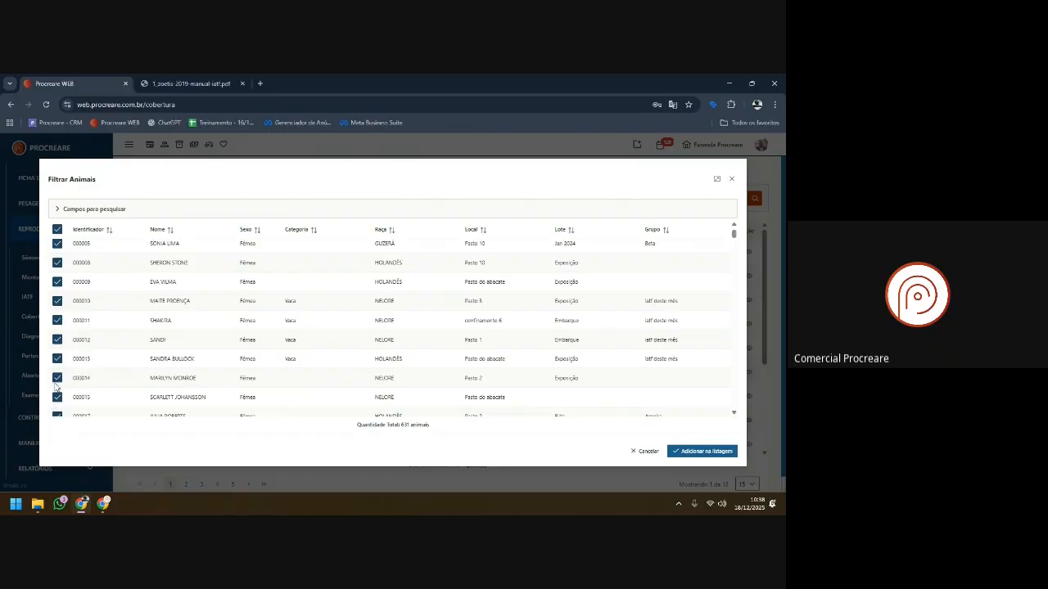
click(58, 229)
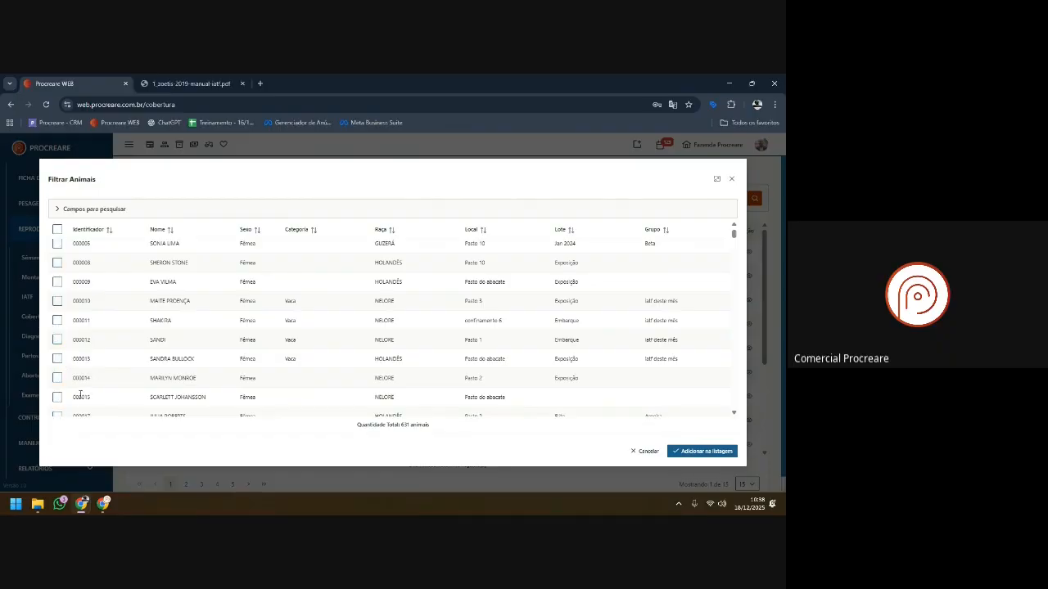
click(57, 397)
click(57, 377)
click(58, 358)
click(701, 451)
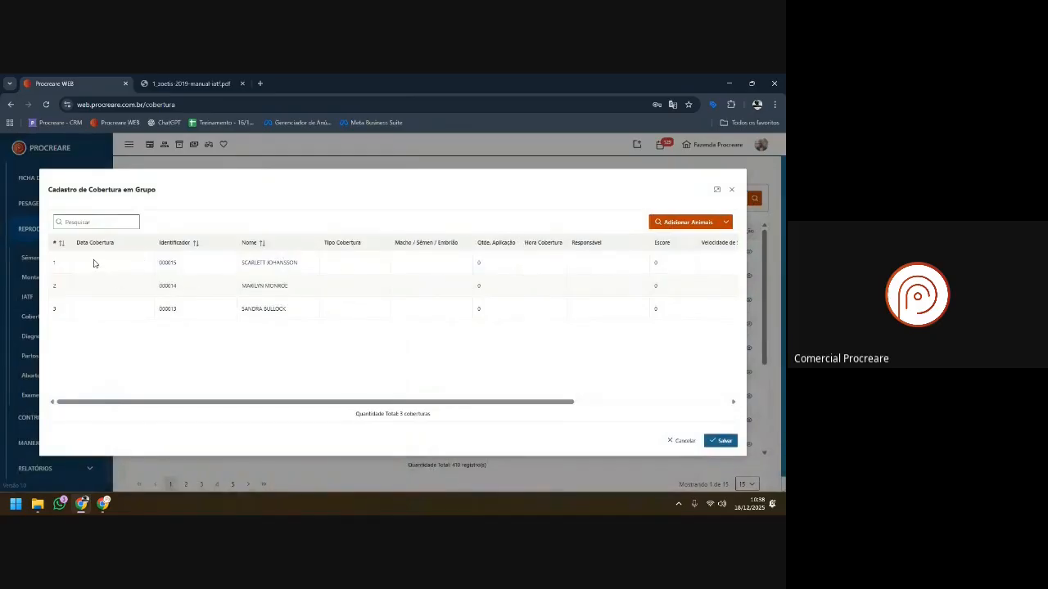
- Set the Data Cobertura to 18/12/2025 and the Tipo Cobertura to MONTA for all three animals
click(94, 263)
click(128, 267)
click(365, 270)
click(332, 279)
click(352, 269)
click(379, 263)
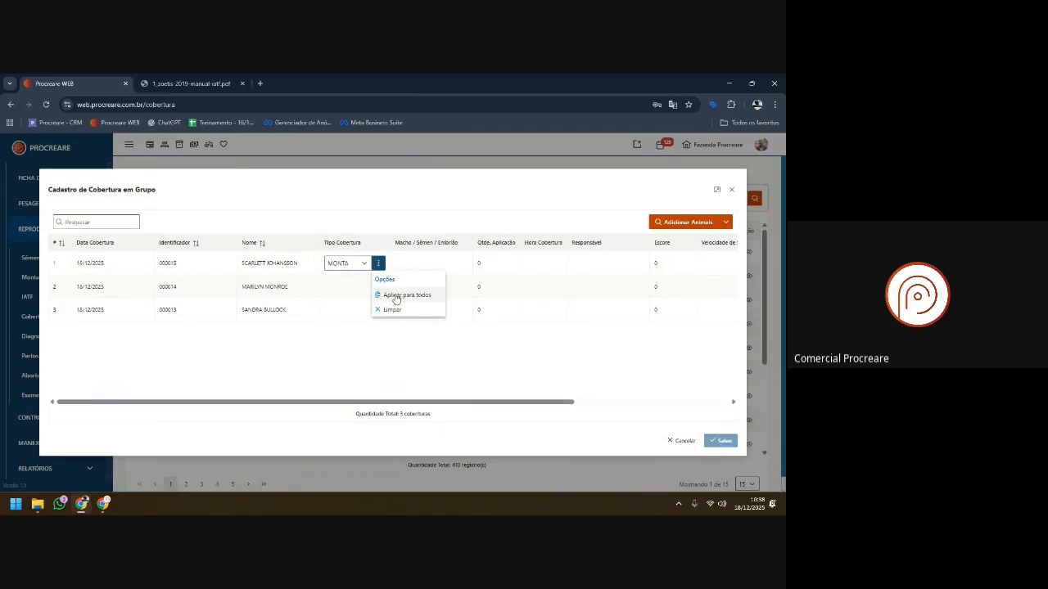
click(397, 297)
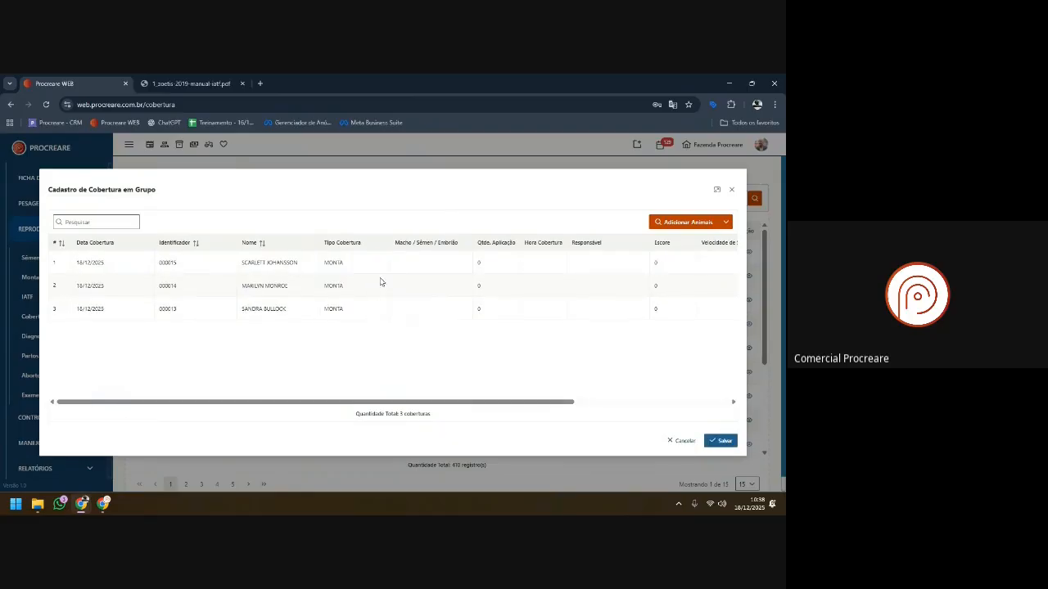
- Assign macho 000058 to all three animals in the group cobertura and save it
click(424, 264)
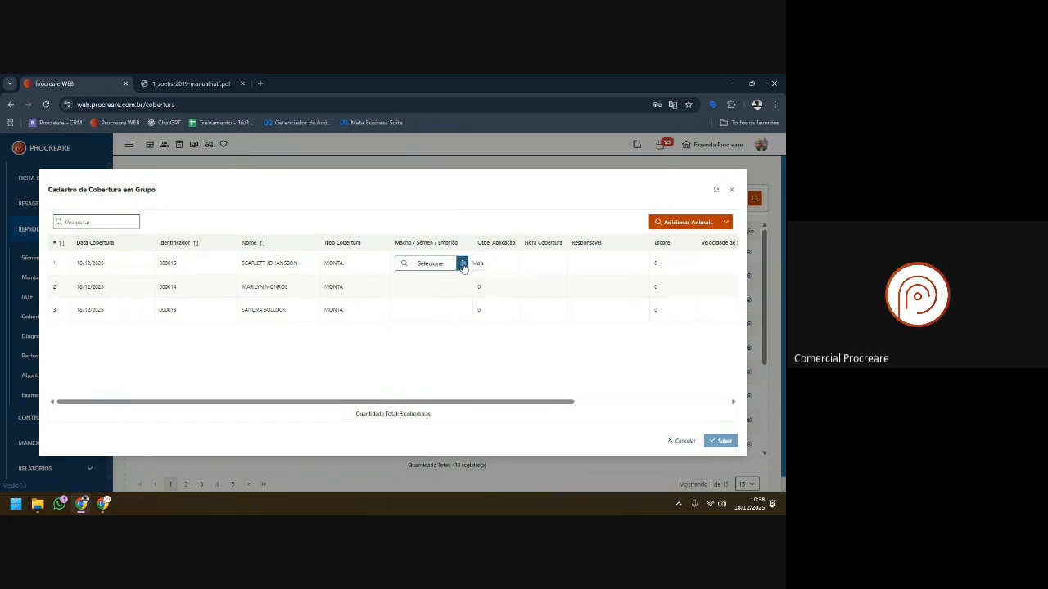
click(463, 264)
click(421, 264)
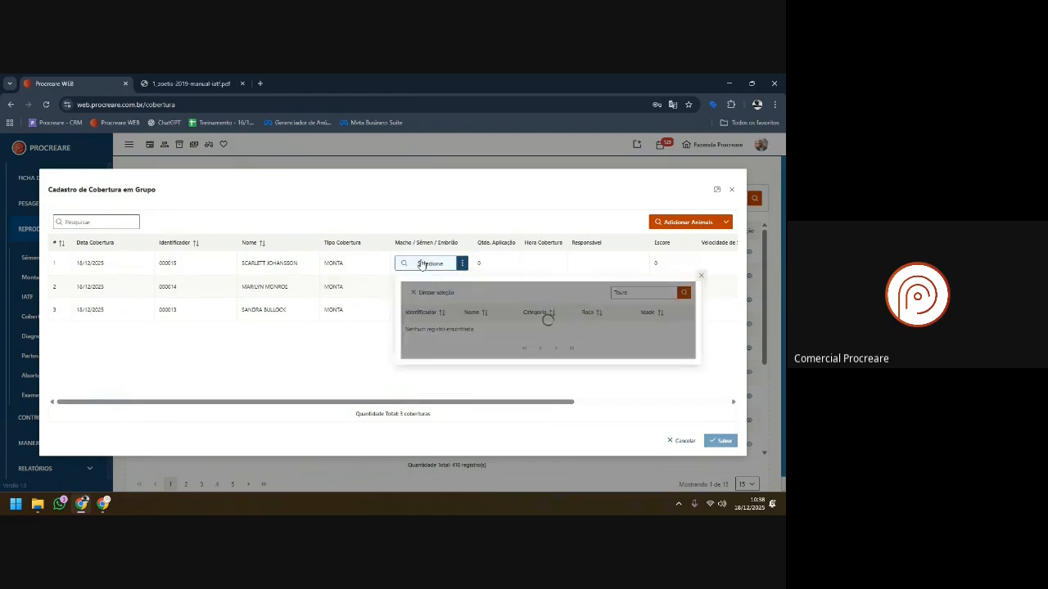
click(421, 264)
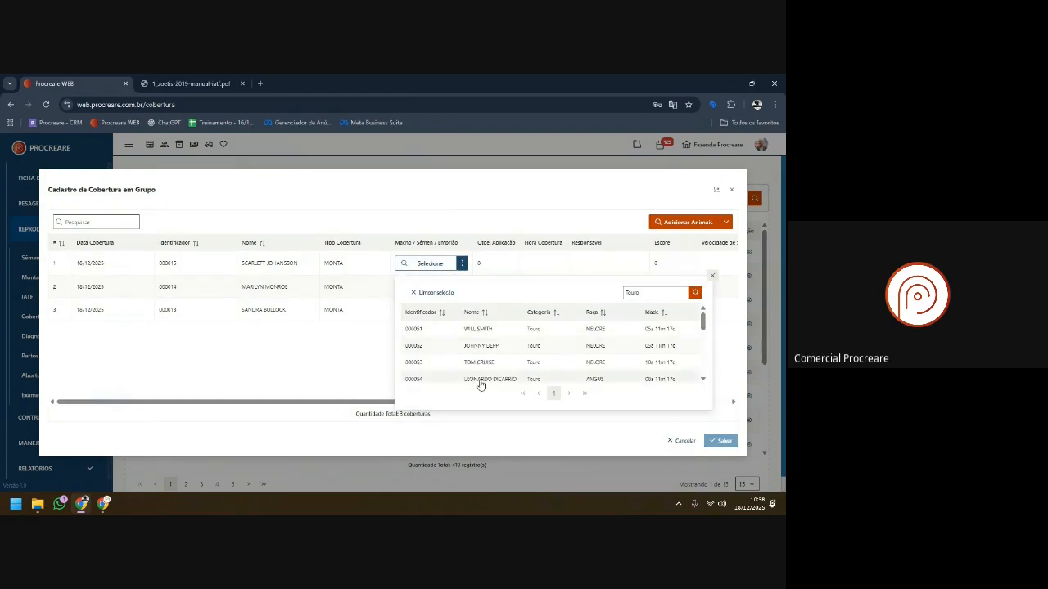
scroll(481, 385, down, 3)
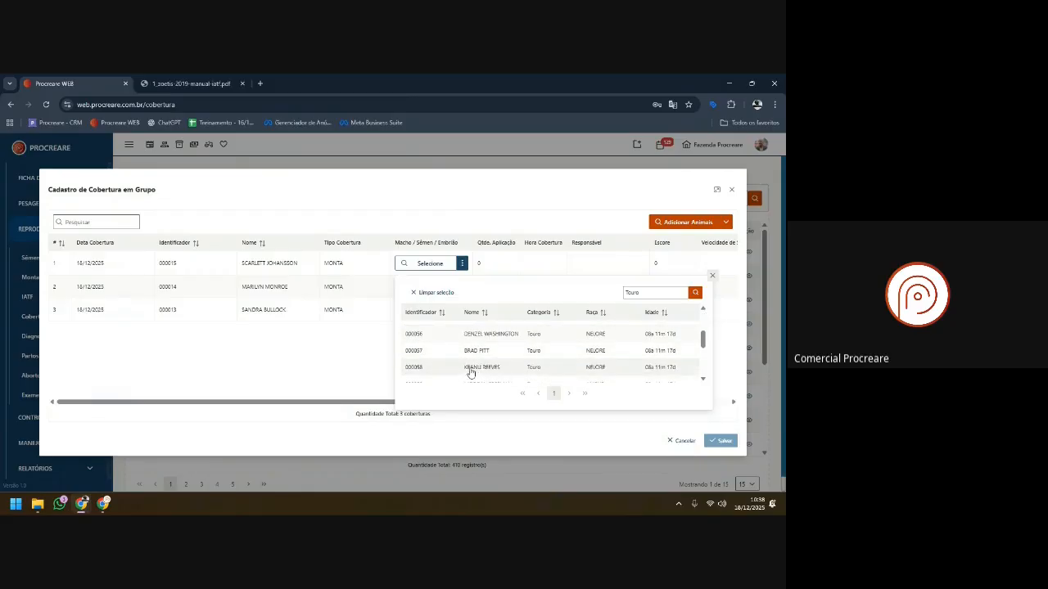
click(471, 369)
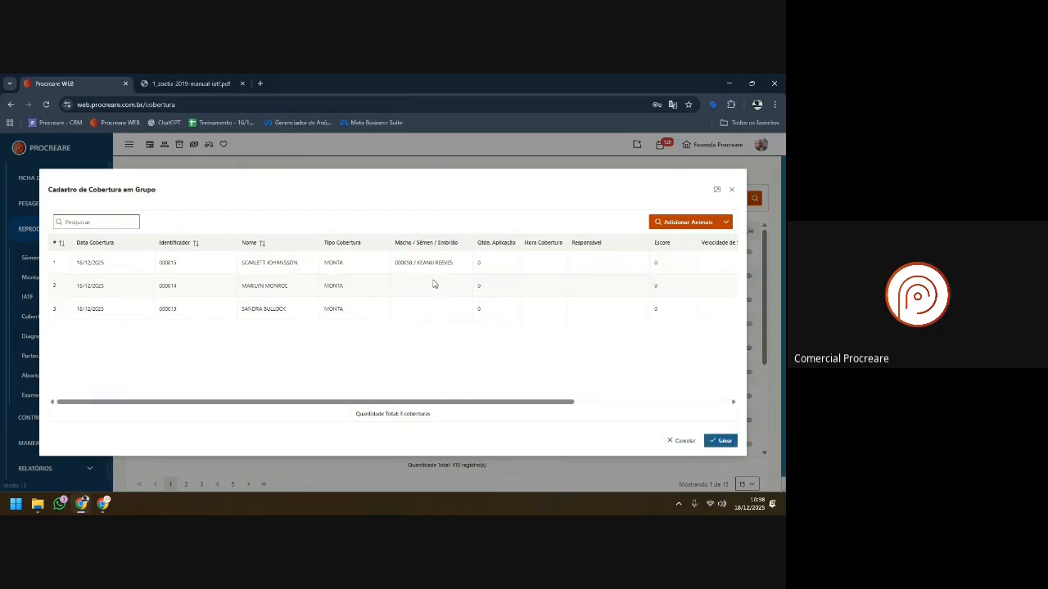
click(468, 265)
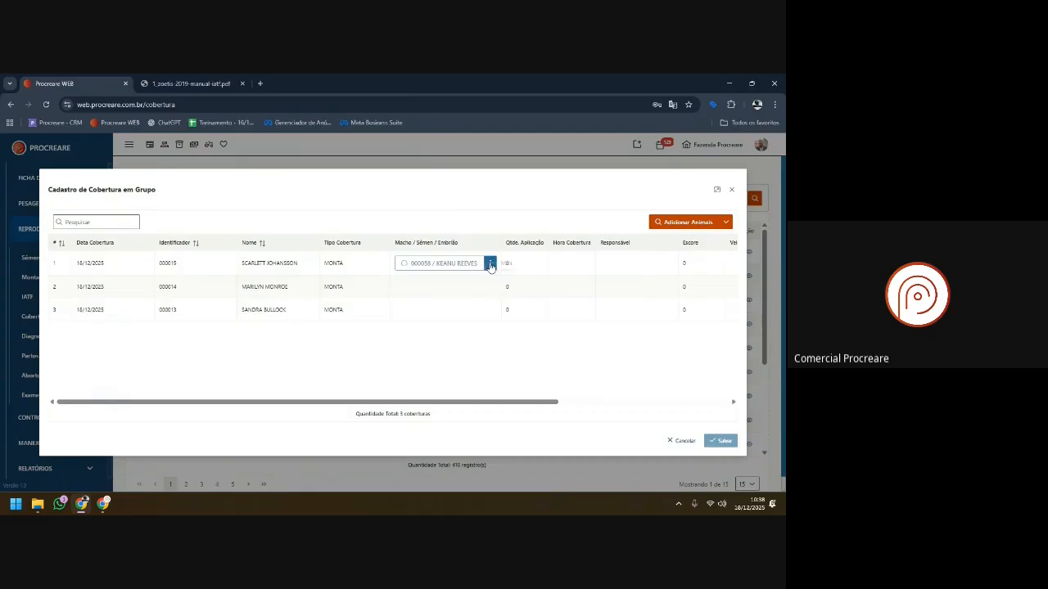
click(491, 266)
click(512, 299)
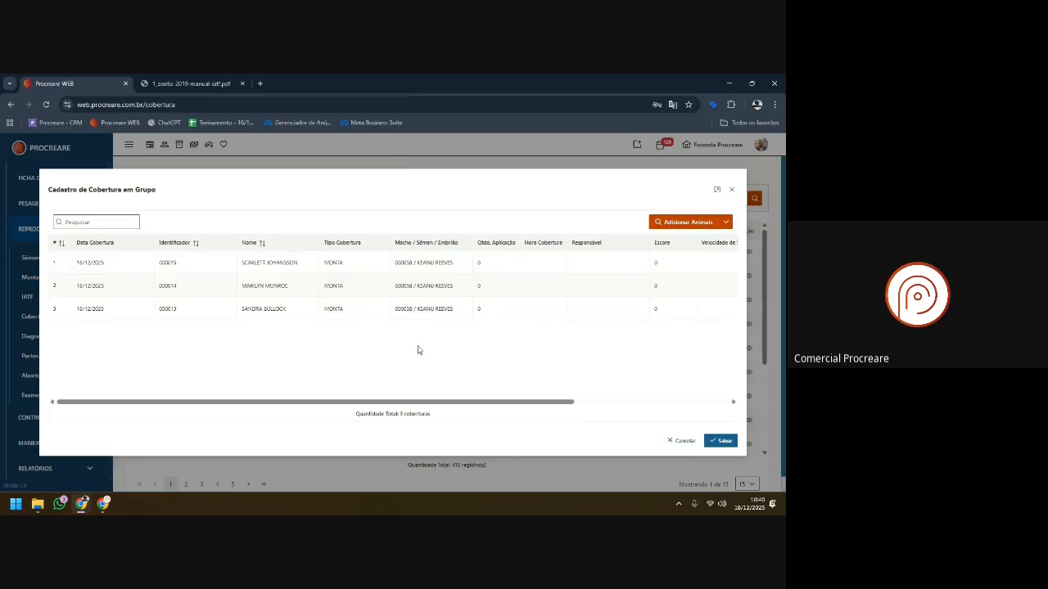
click(719, 442)
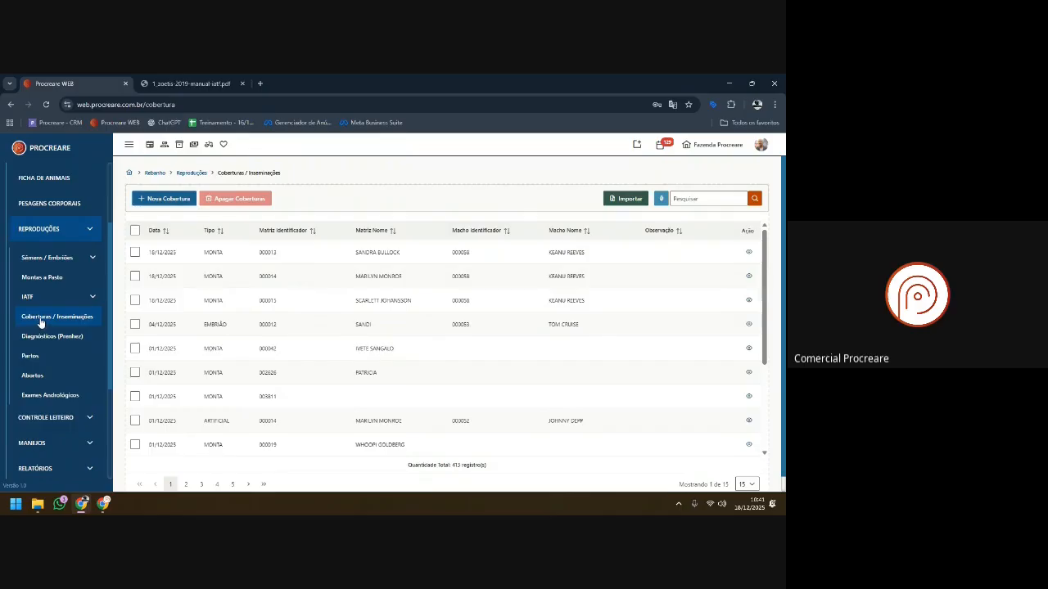
- Start another group cobertura, filter the females by Animais Aptos A Cobrir and add only animals 000030 and 000008
click(164, 199)
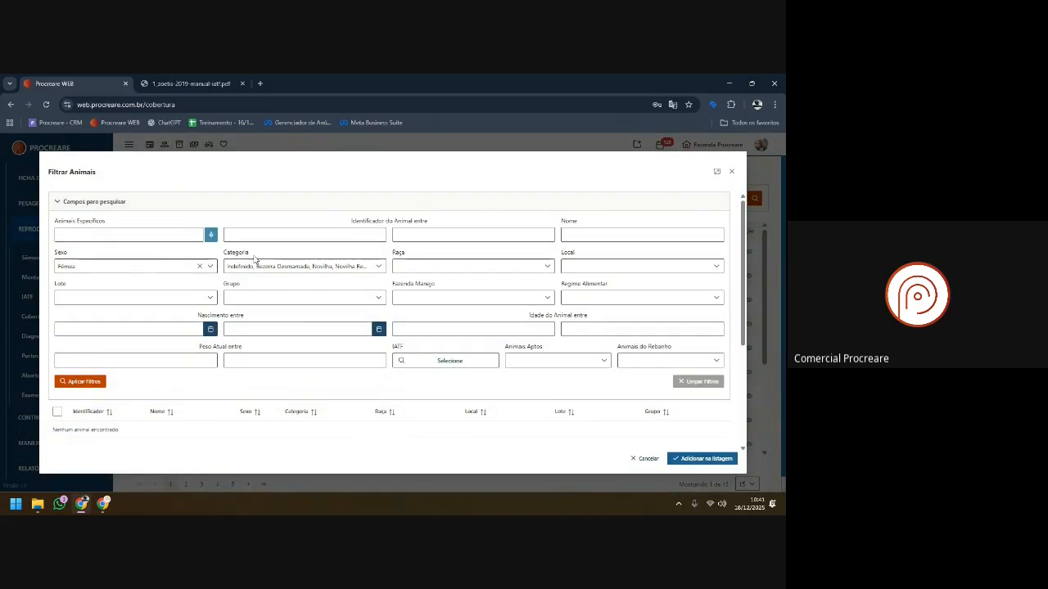
click(598, 361)
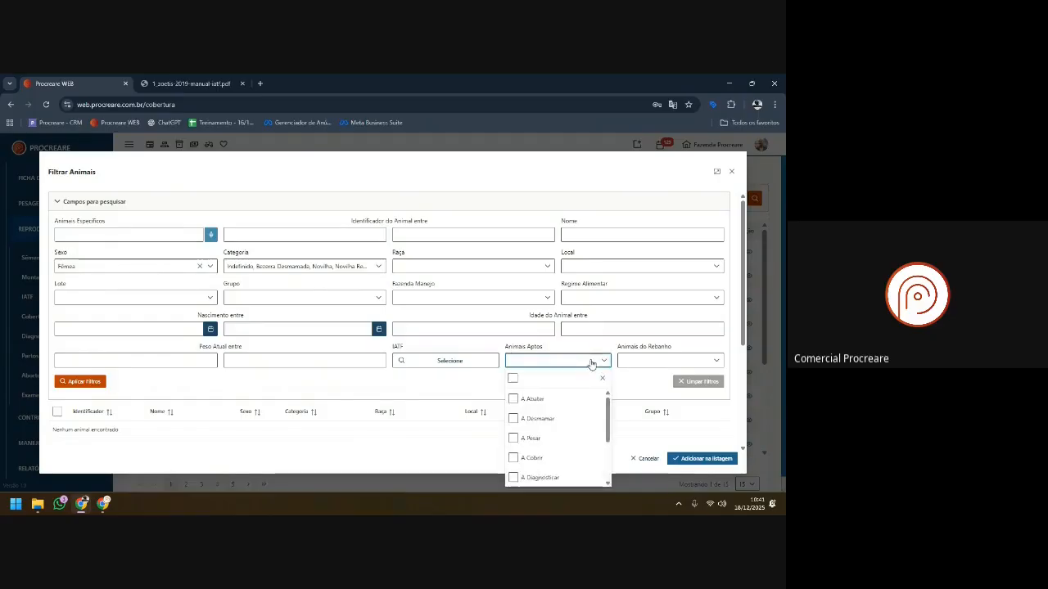
click(519, 465)
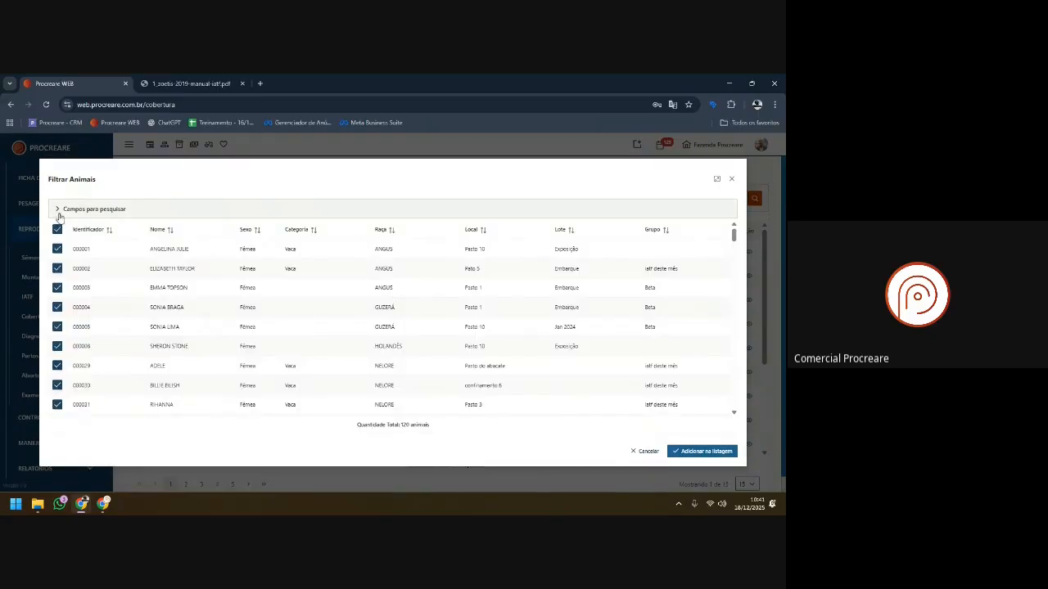
click(58, 229)
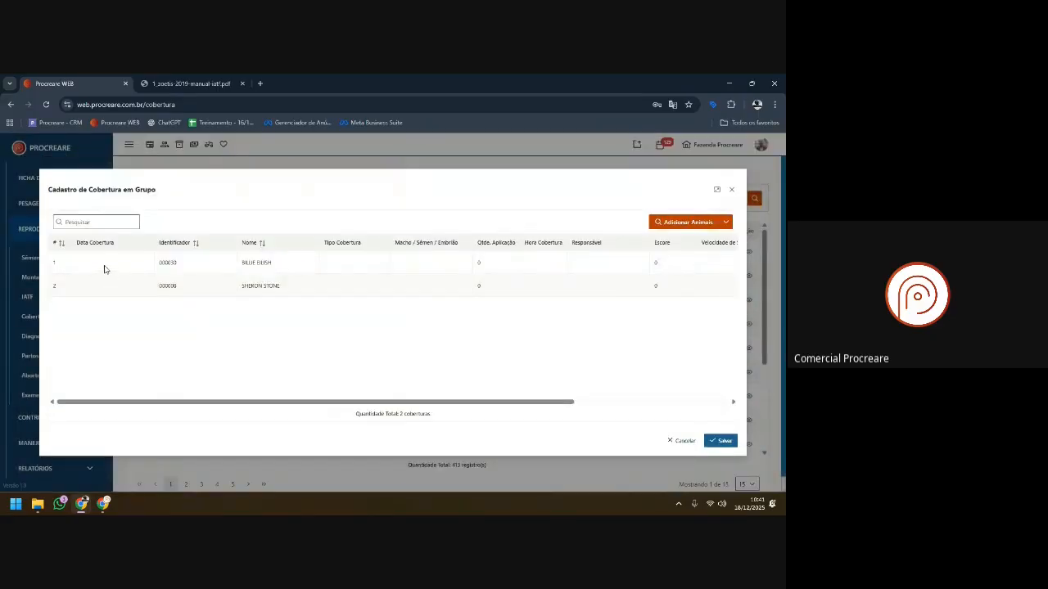
- Set the Data Cobertura to 18/12/2025 for animal 000030 and apply it to all animals
click(104, 266)
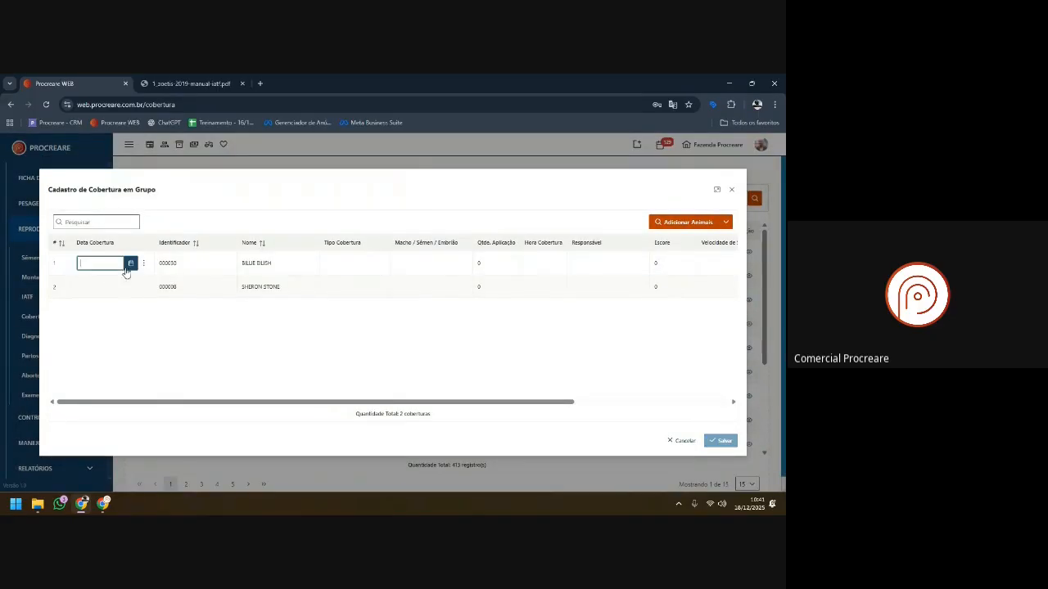
click(128, 265)
click(138, 330)
click(143, 263)
click(161, 297)
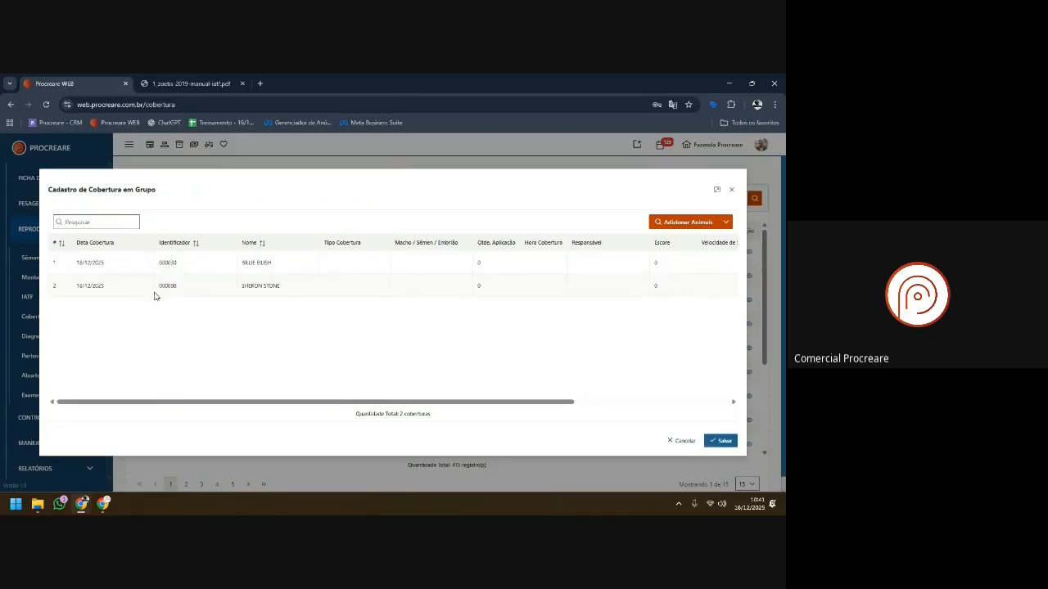
- Set the Tipo Cobertura to ARTIFICIAL (IA) for animal 000030 and apply it to all animals
click(342, 264)
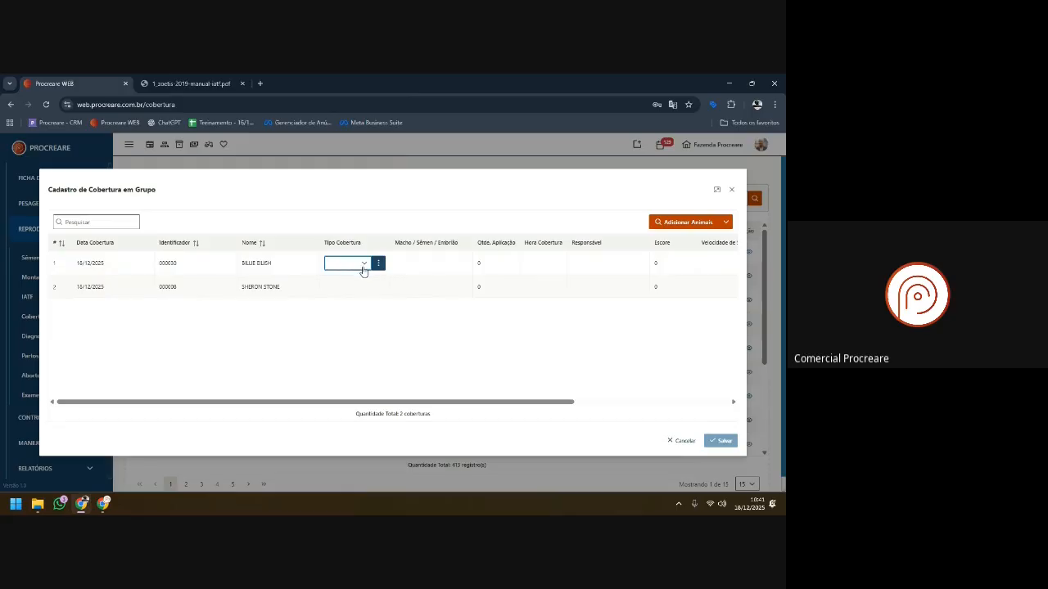
click(361, 263)
click(349, 298)
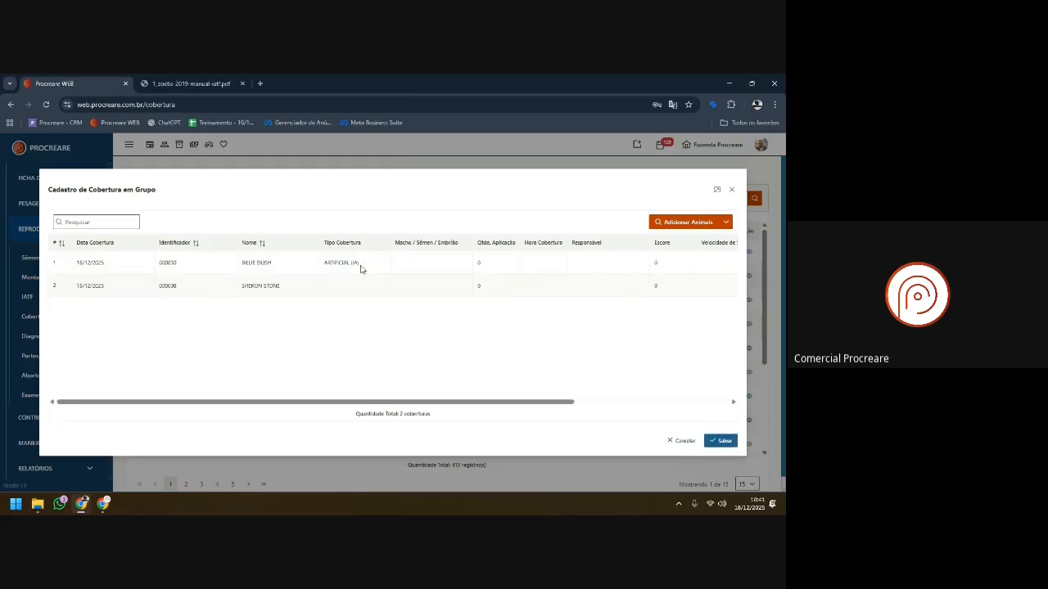
click(361, 266)
click(389, 263)
click(409, 296)
- Select the semen of bull 000051 from botijão MVE for animal 000030 and apply it to all animals
click(423, 263)
click(427, 264)
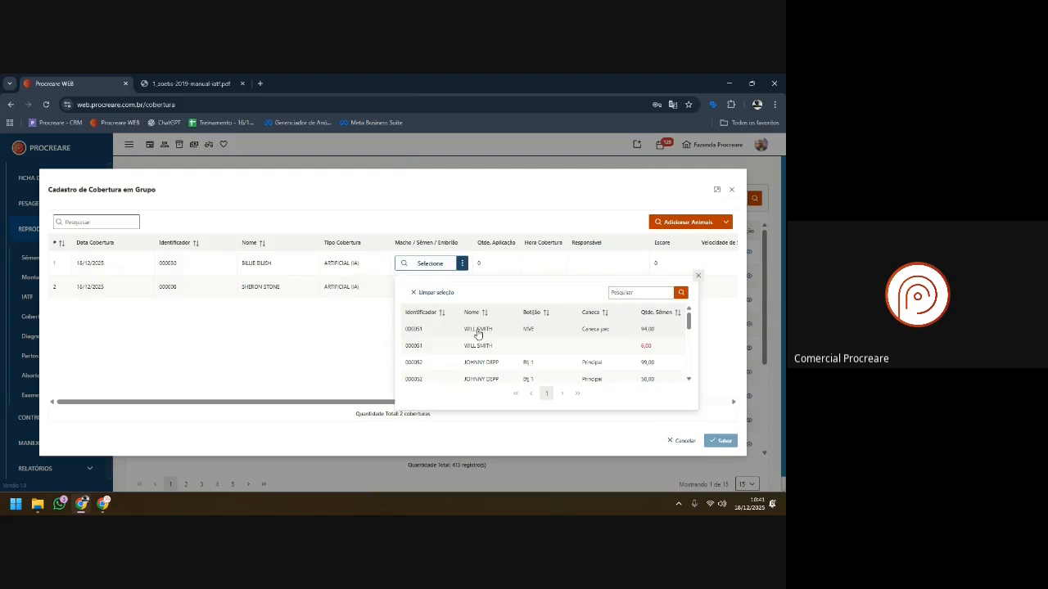
click(478, 331)
click(481, 263)
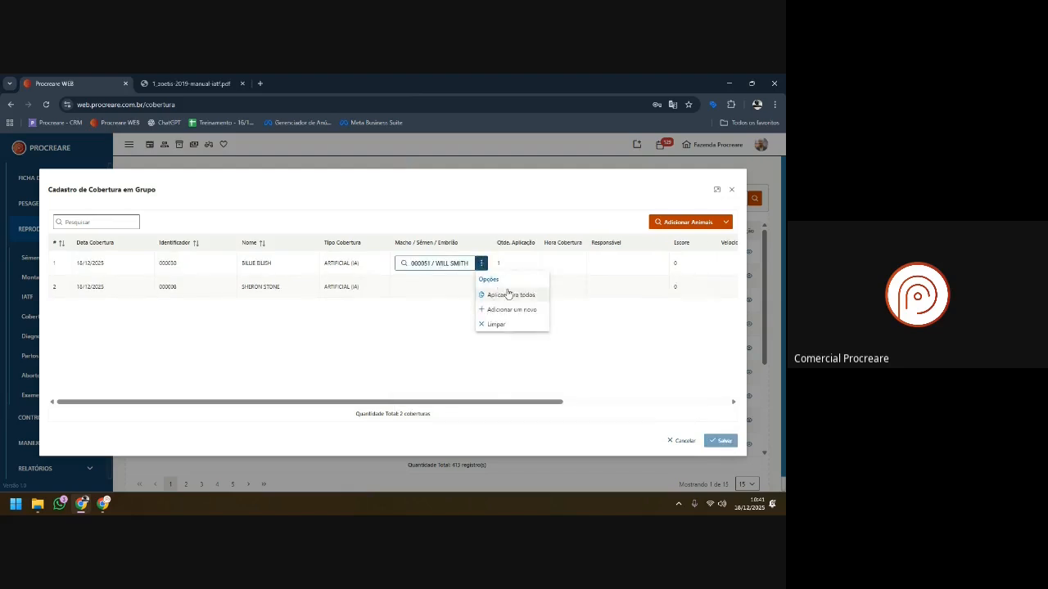
click(508, 294)
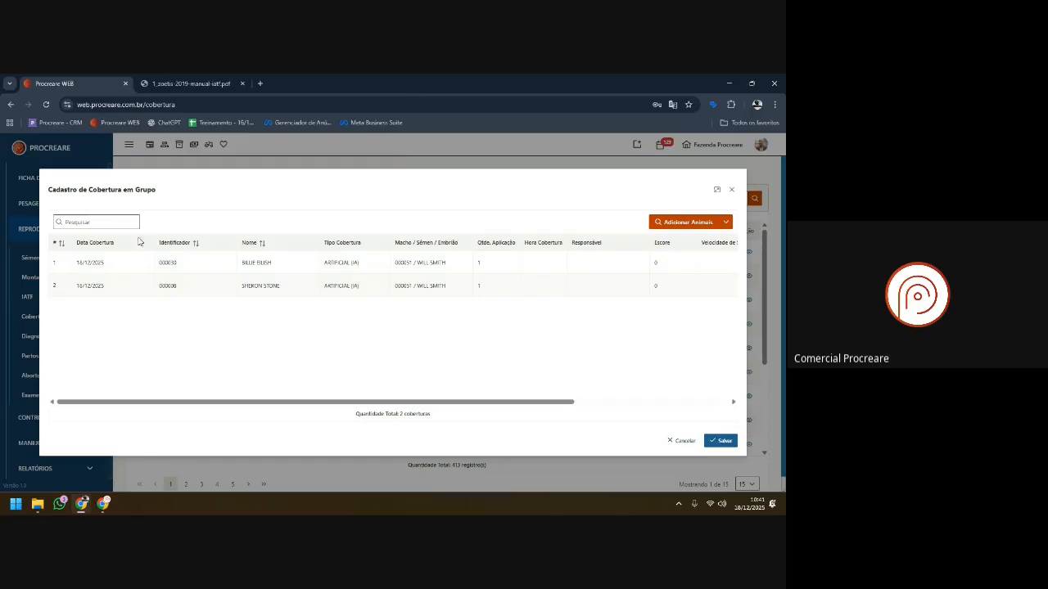
- Change the Data Cobertura of animal 000008 to 17/12/2025 and save the group cobertura
click(129, 265)
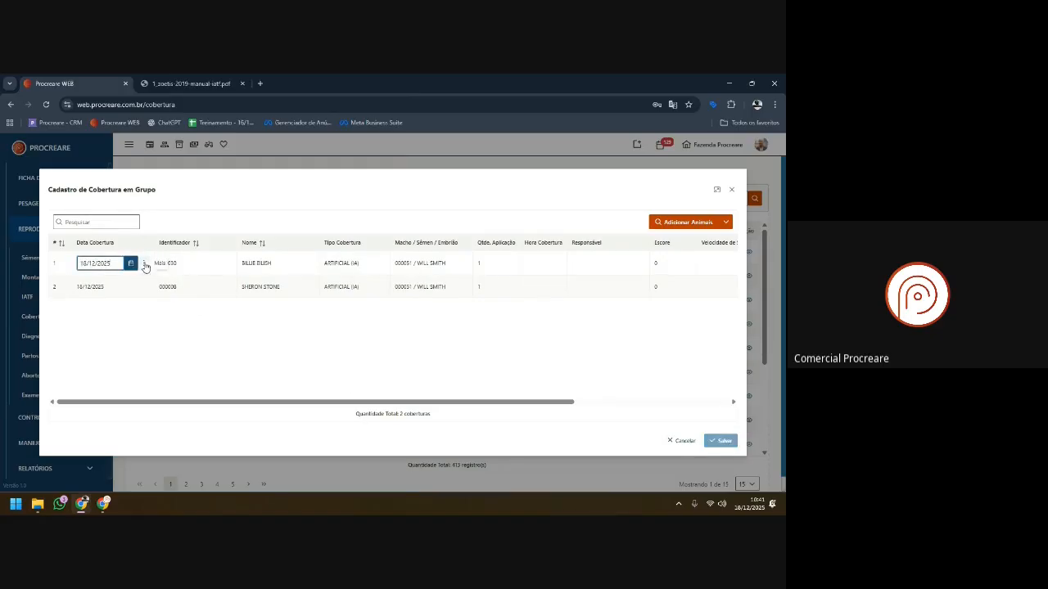
click(144, 263)
click(127, 291)
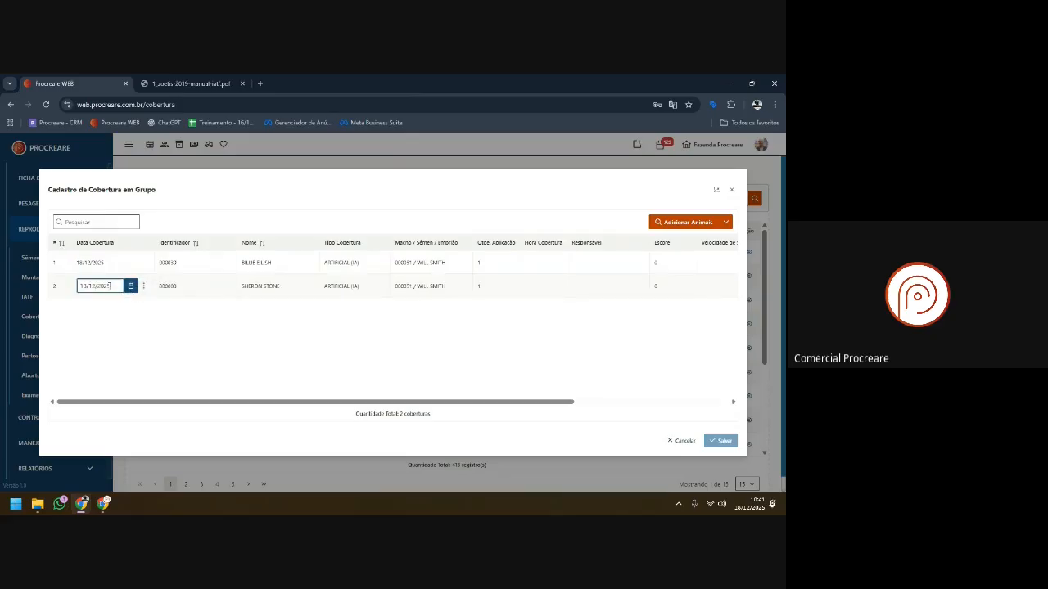
click(129, 286)
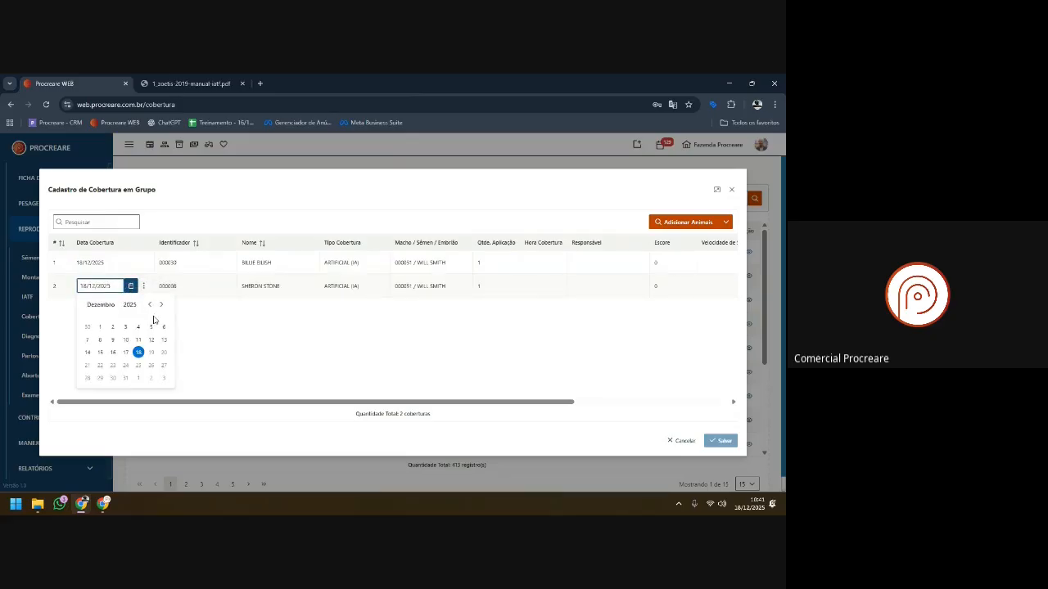
click(126, 352)
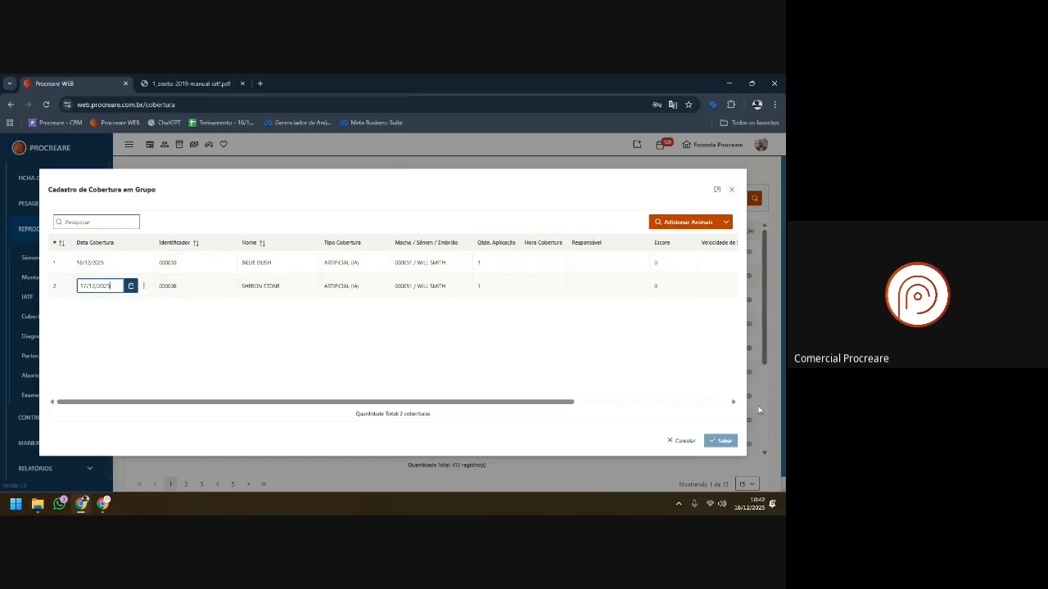
click(720, 442)
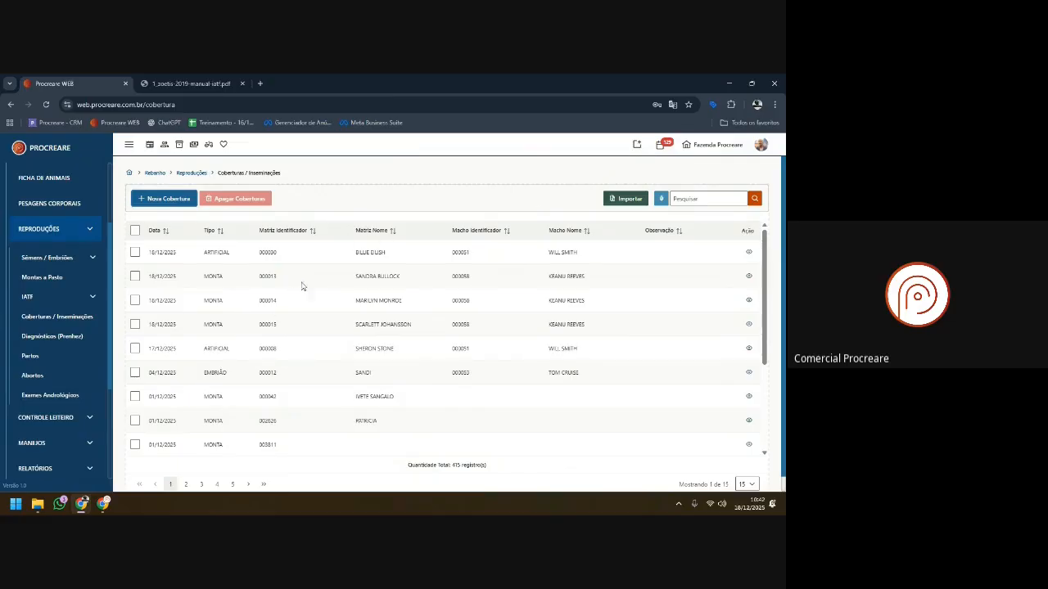
- Open a second Procreare WEB tab, go to the property selection and open the Fazenda Procreare registration for editing
click(637, 145)
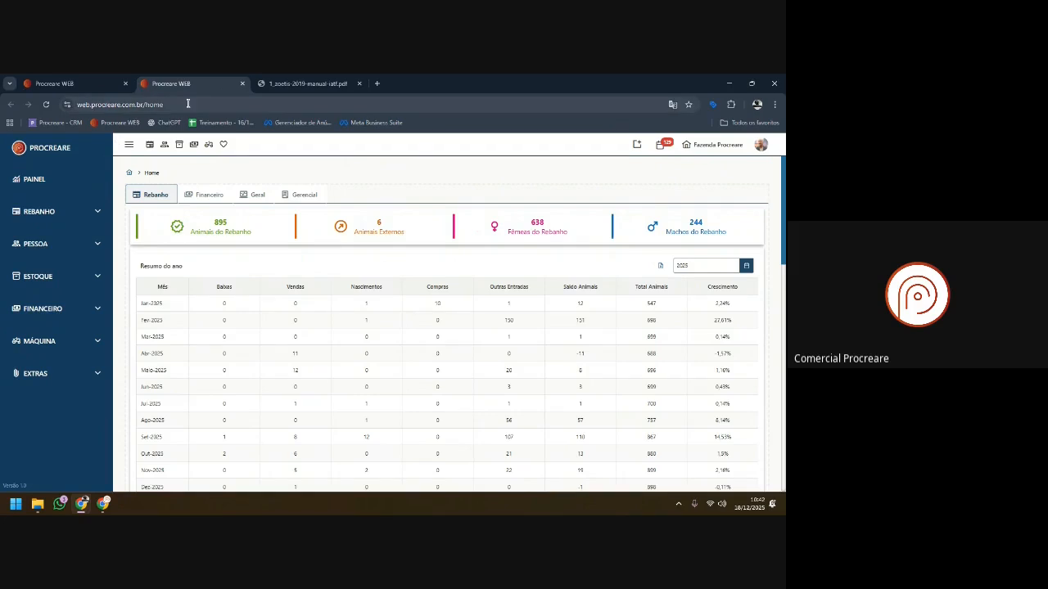
click(714, 145)
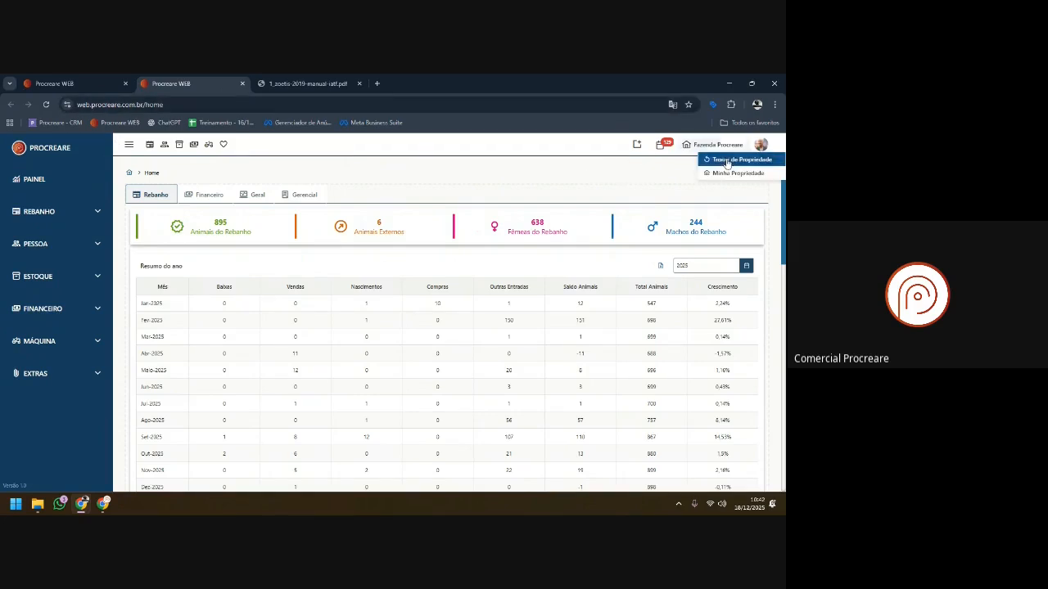
click(726, 162)
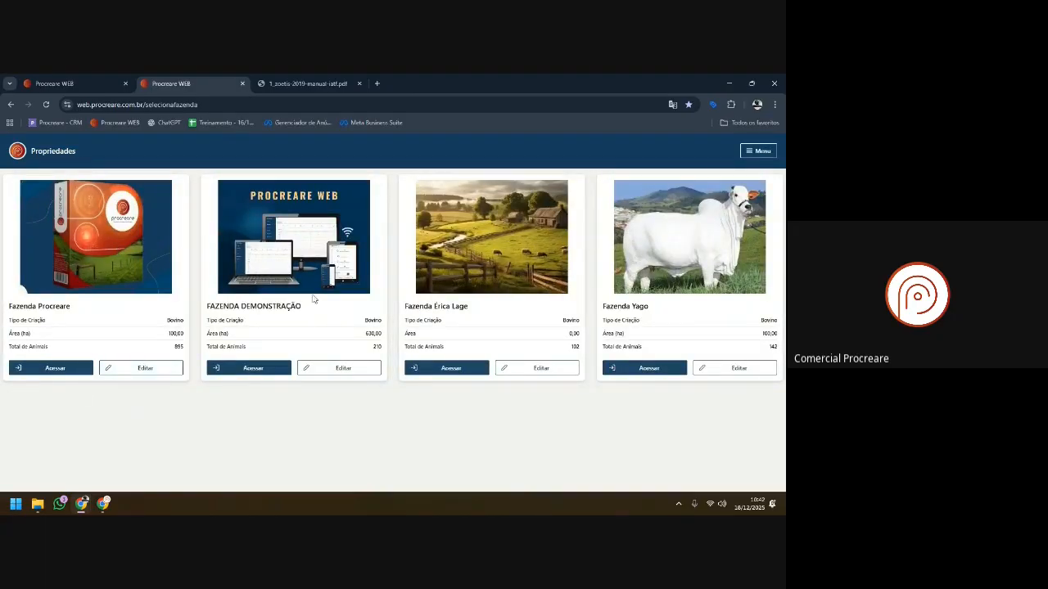
click(136, 370)
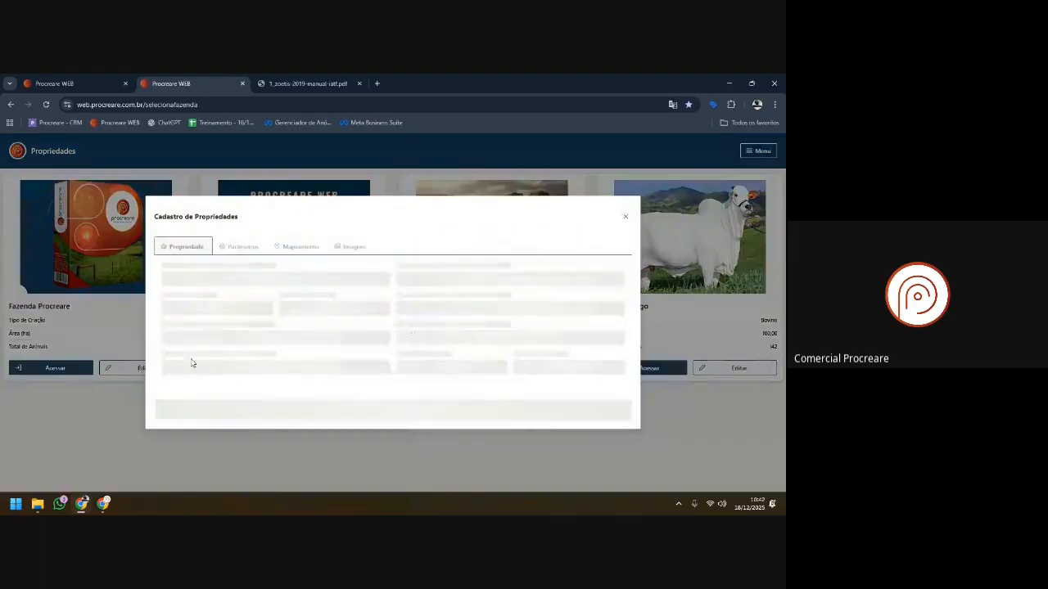
- In the Parâmetros of Fazenda Procreare, try 30 dias as the Diagnóstico após Cobertura interval and clear the field
click(236, 246)
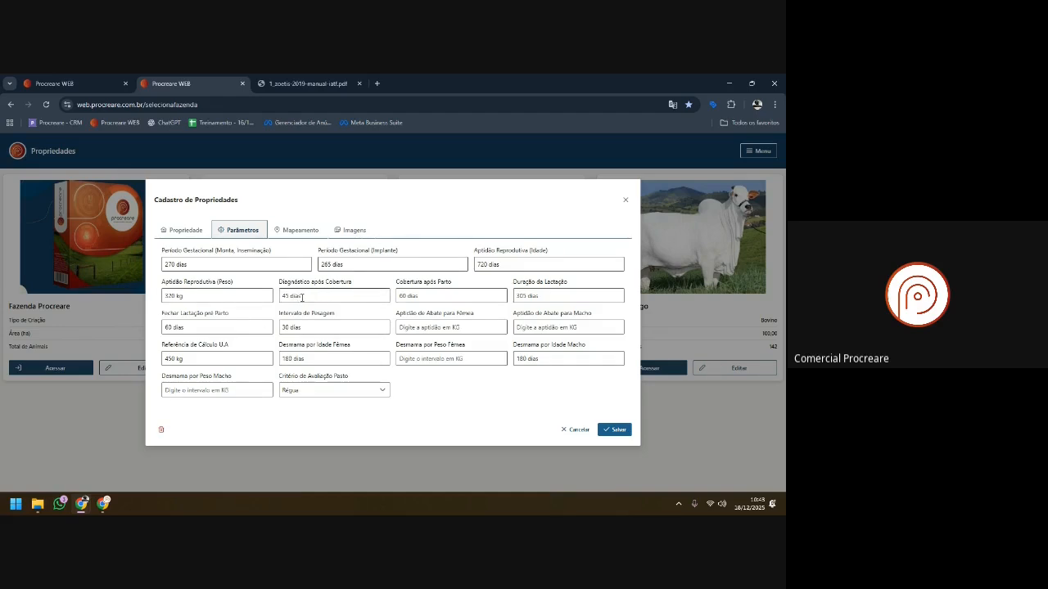
triple_click(304, 298)
text(30 dias)
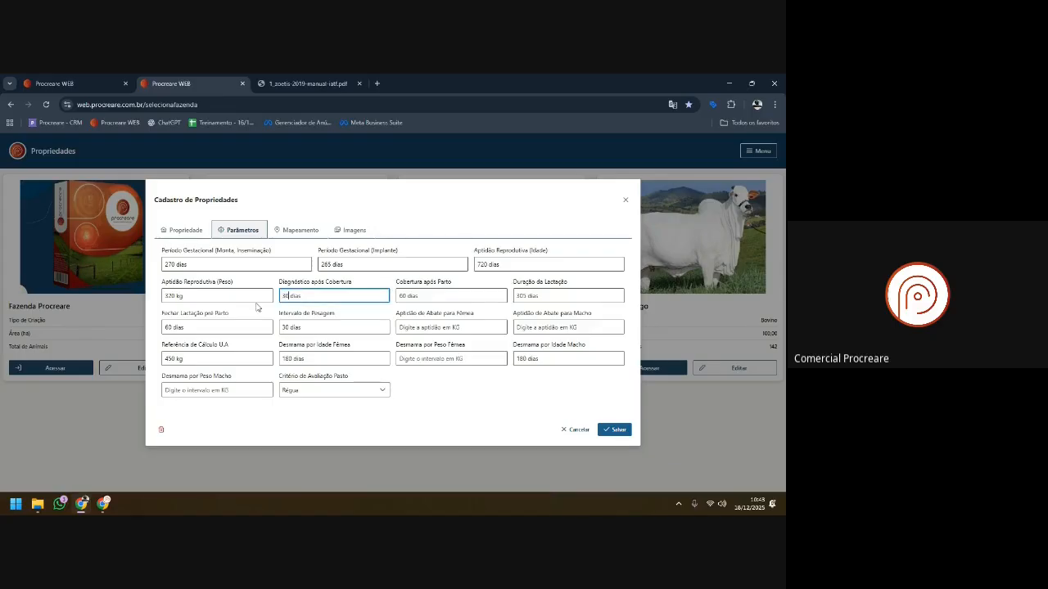
key(ctrl+a)
text(300)
key(BackSpace)
- Enter 45 dias as the Diagnóstico após Cobertura interval and close the property registration without saving
click(210, 296)
drag(210, 296, 150, 311)
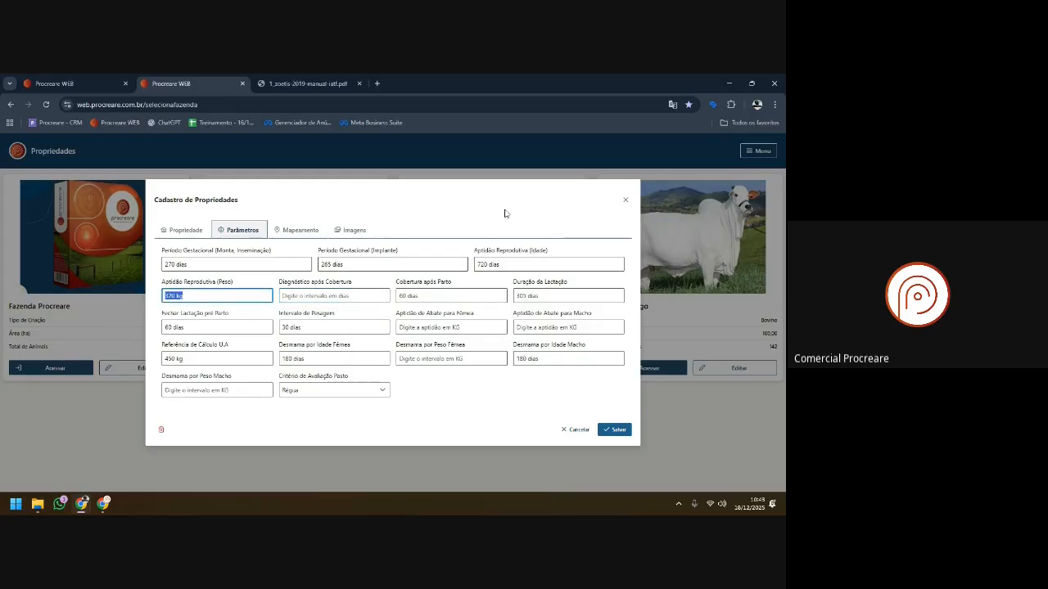
key(shift+Tab)
key(Tab)
key(Tab)
key(Tab)
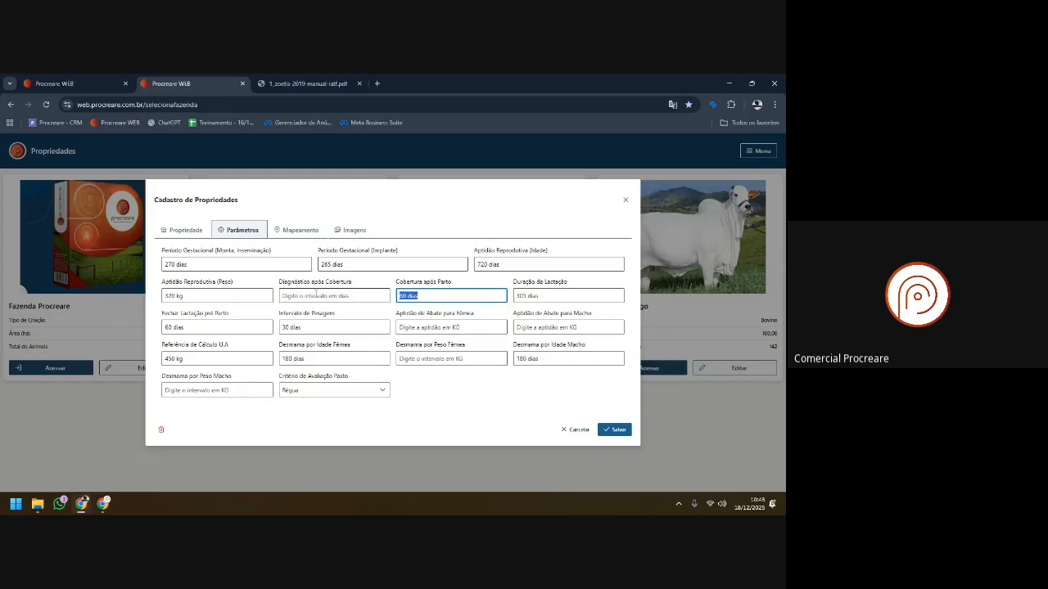
click(309, 294)
text(45 dias)
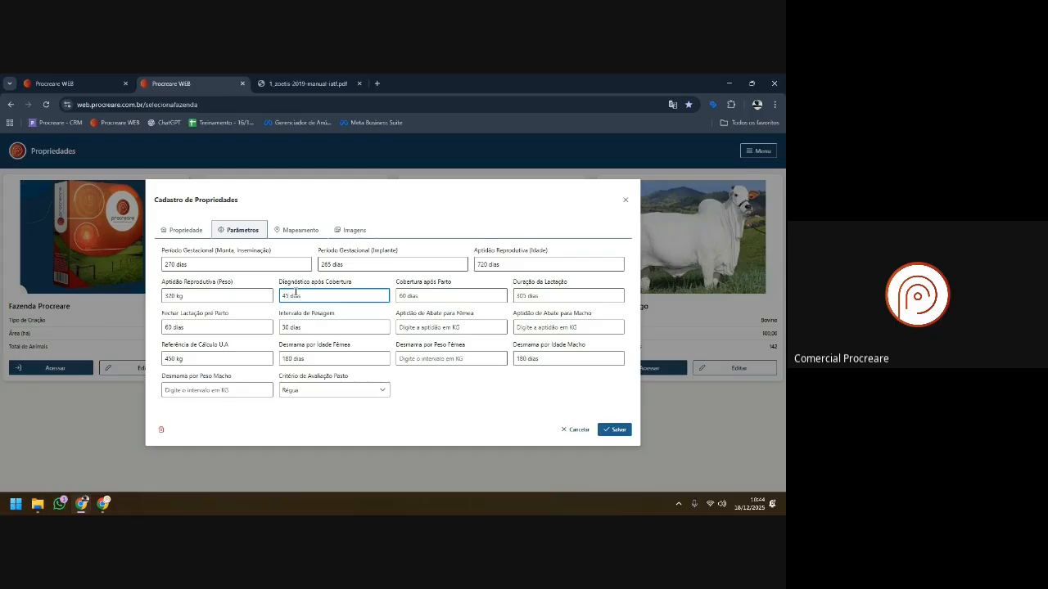
click(625, 200)
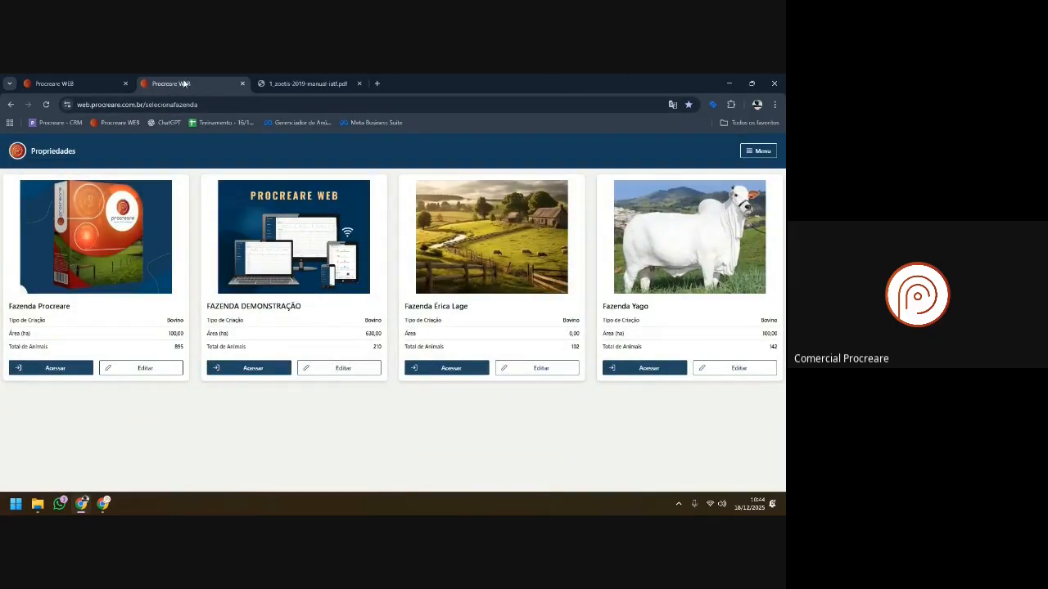
- Access Fazenda Procreare in the second browser tab and open its Lembretes list
click(91, 90)
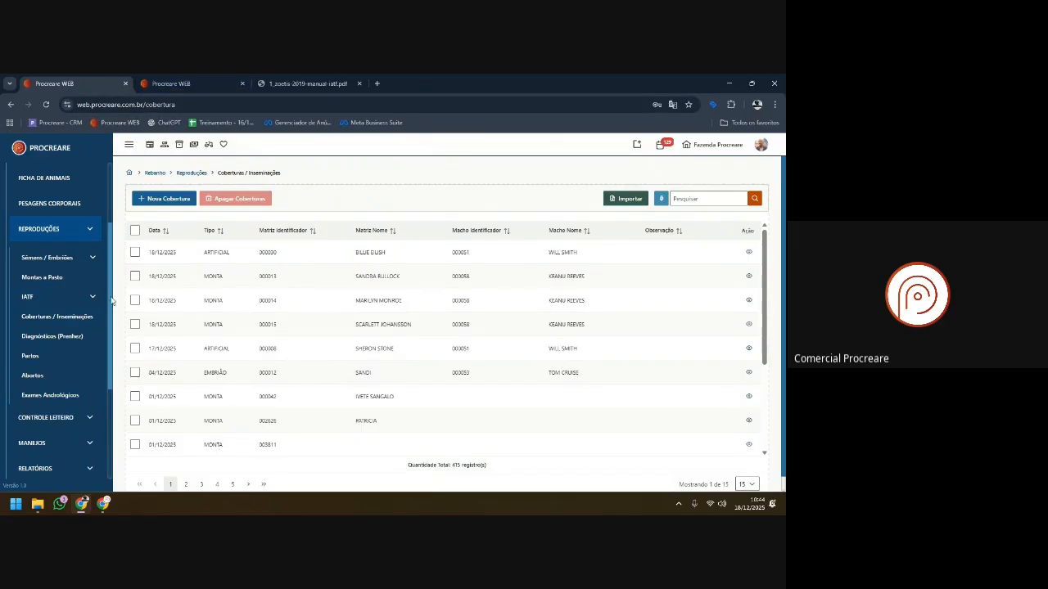
click(176, 84)
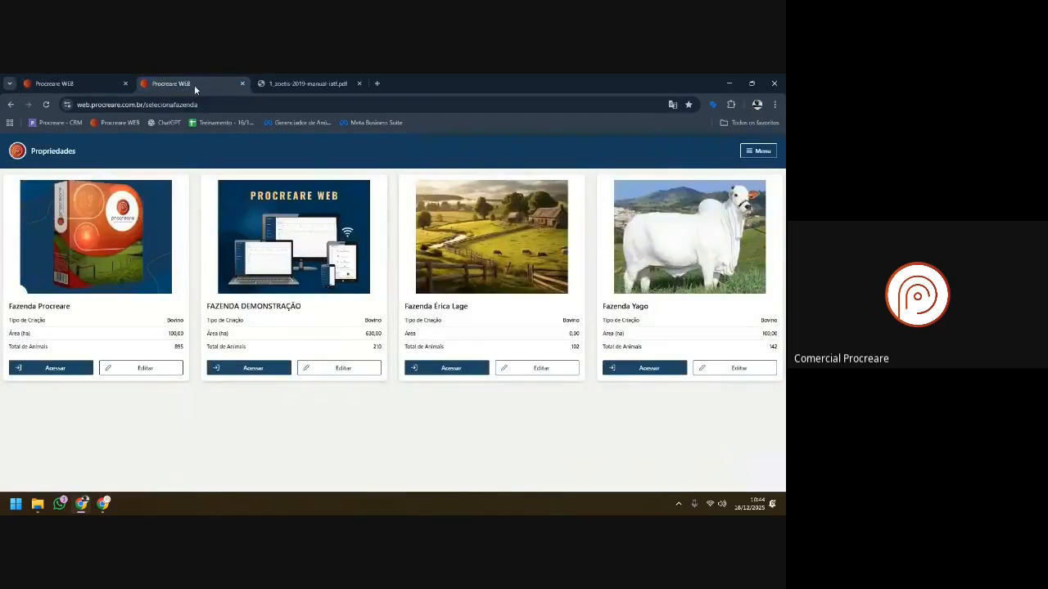
click(31, 369)
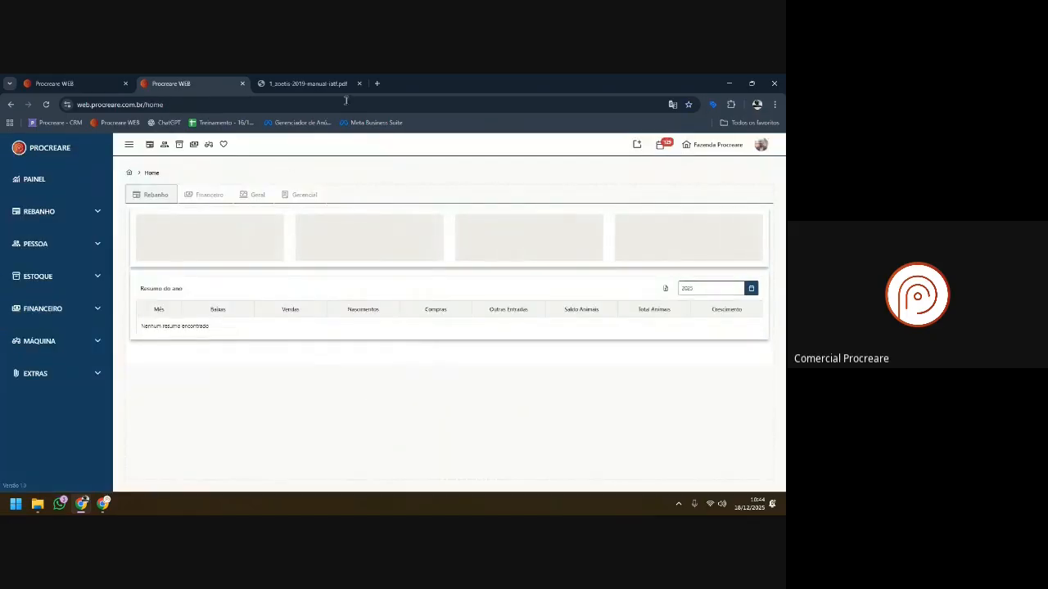
click(663, 146)
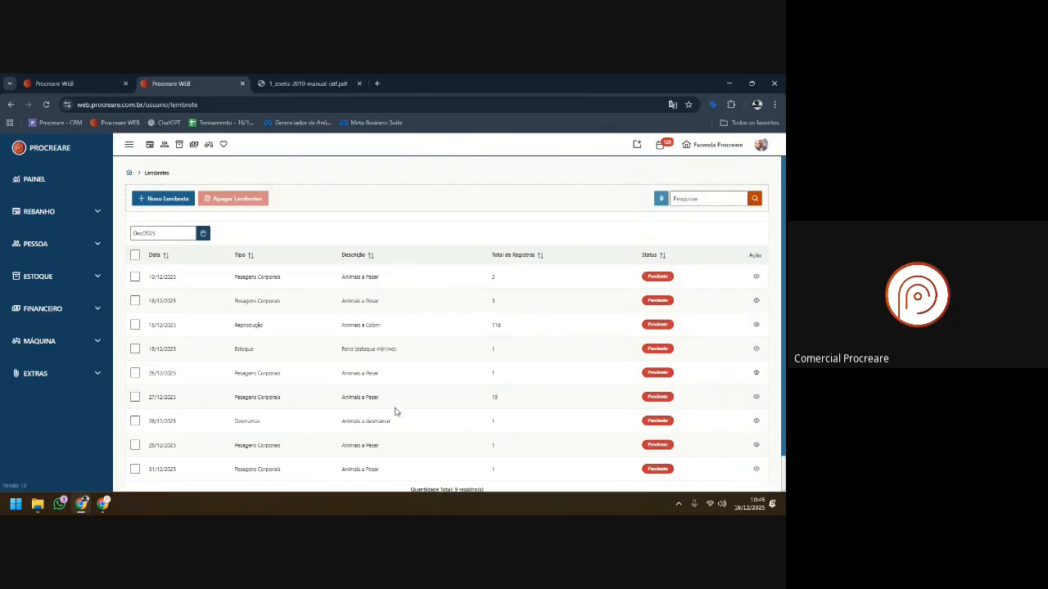
- Review the Dez/2025 Lembretes and search them for "diagnos"
scroll(393, 413, down, 1)
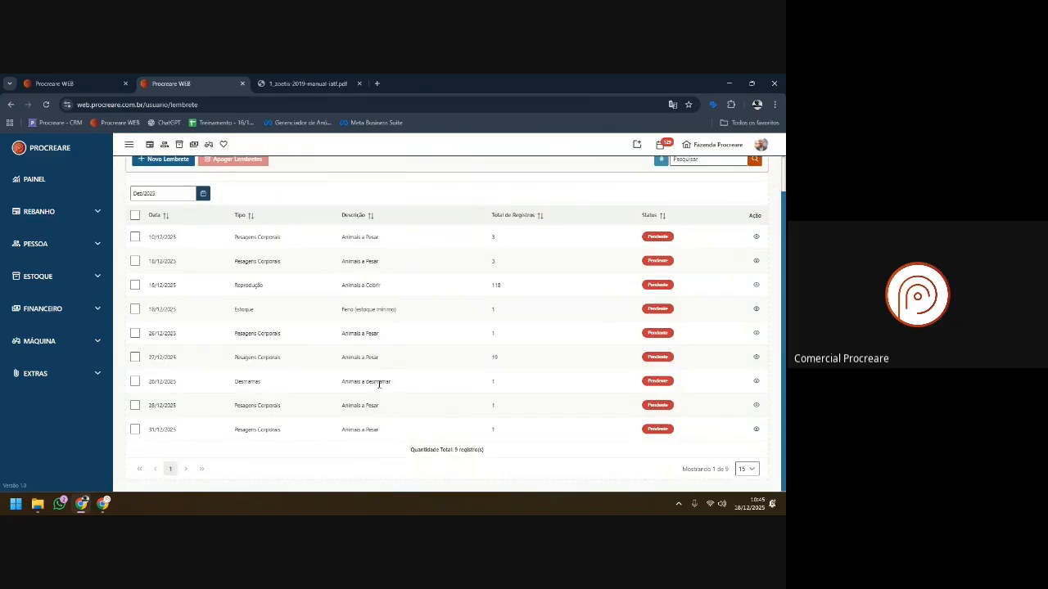
scroll(379, 384, up, 1)
click(688, 199)
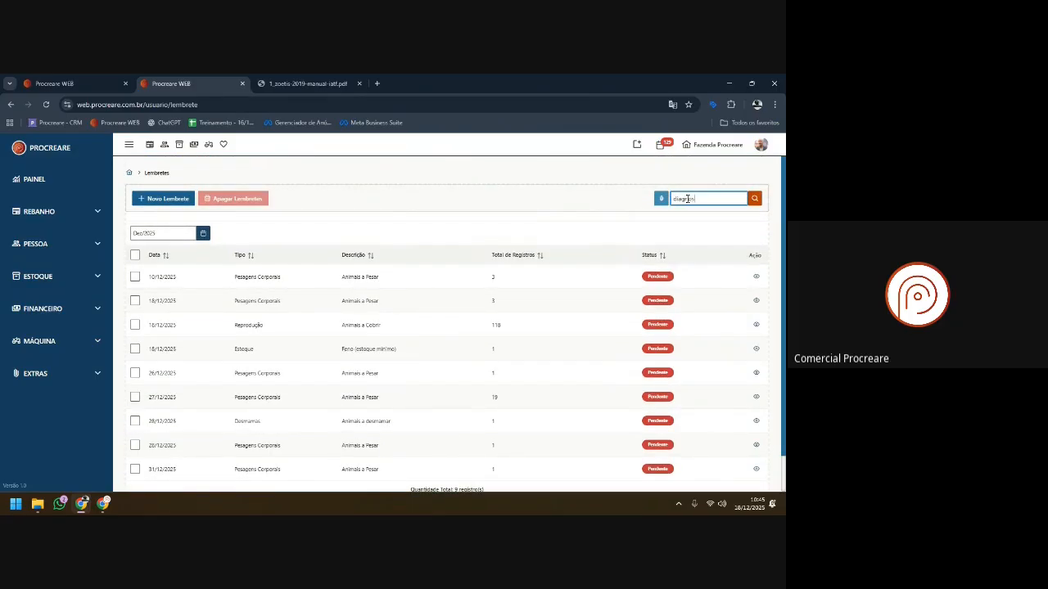
text(diagnóstico)
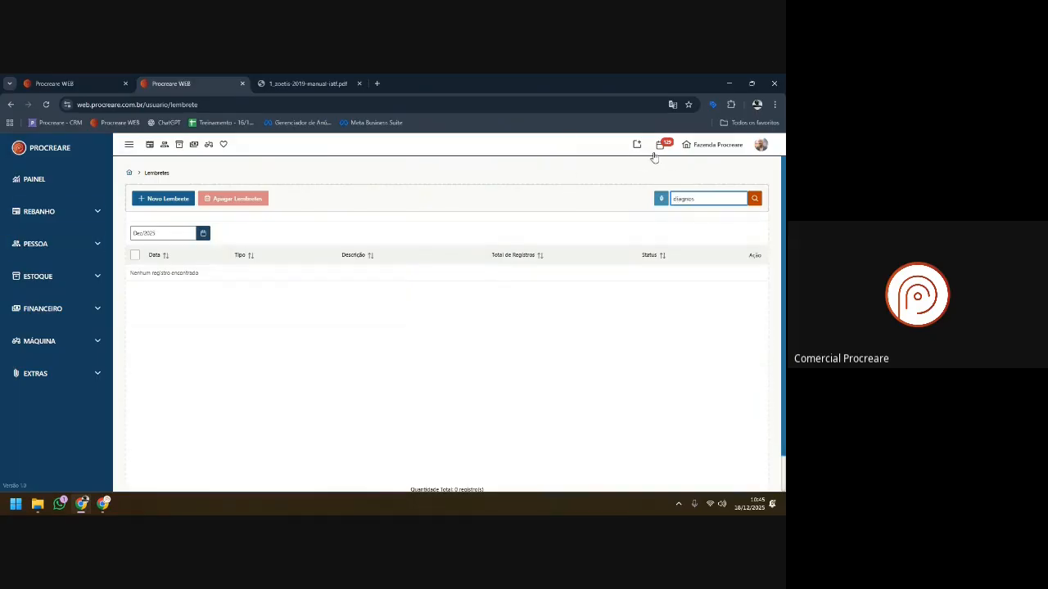
- Return to the first Procreare WEB tab and start a new diagnosis in Diagnósticos (Prenhez)
click(98, 84)
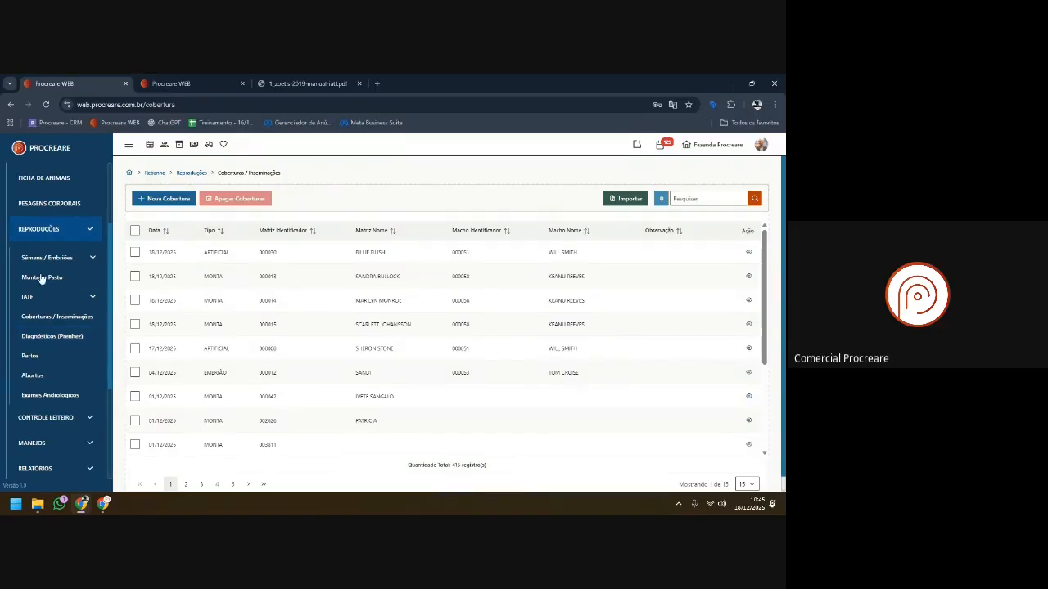
click(43, 337)
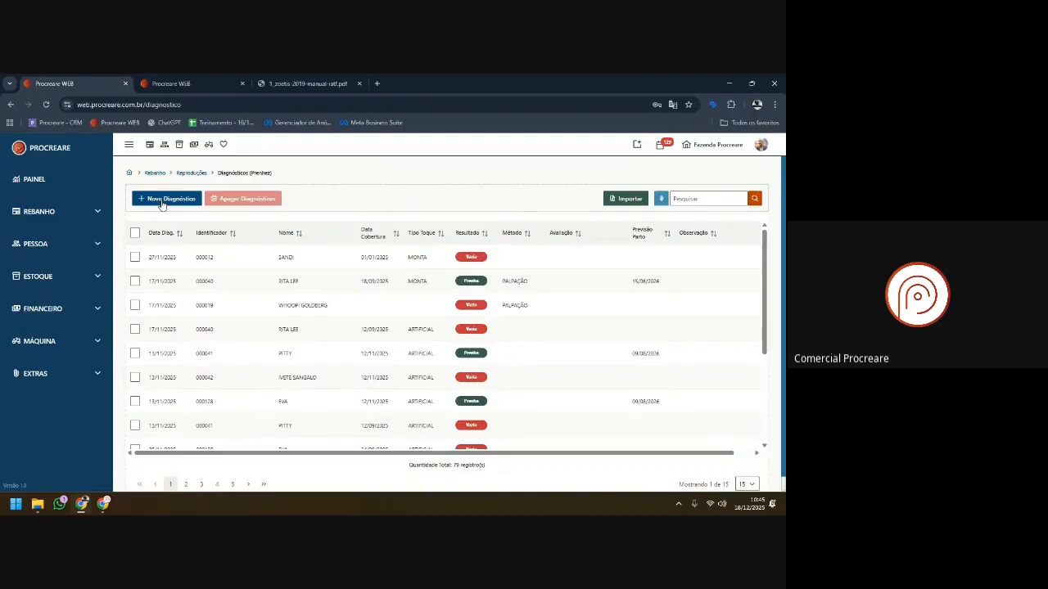
click(163, 199)
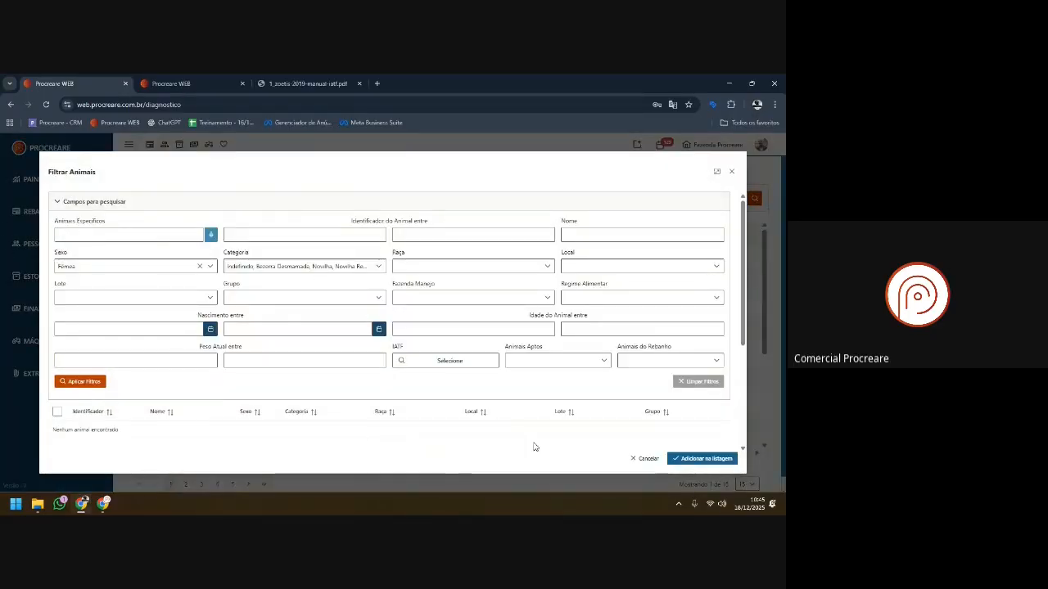
- Filter the specific animals by 14 and add animal 000014 to the group diagnosis listing
click(137, 237)
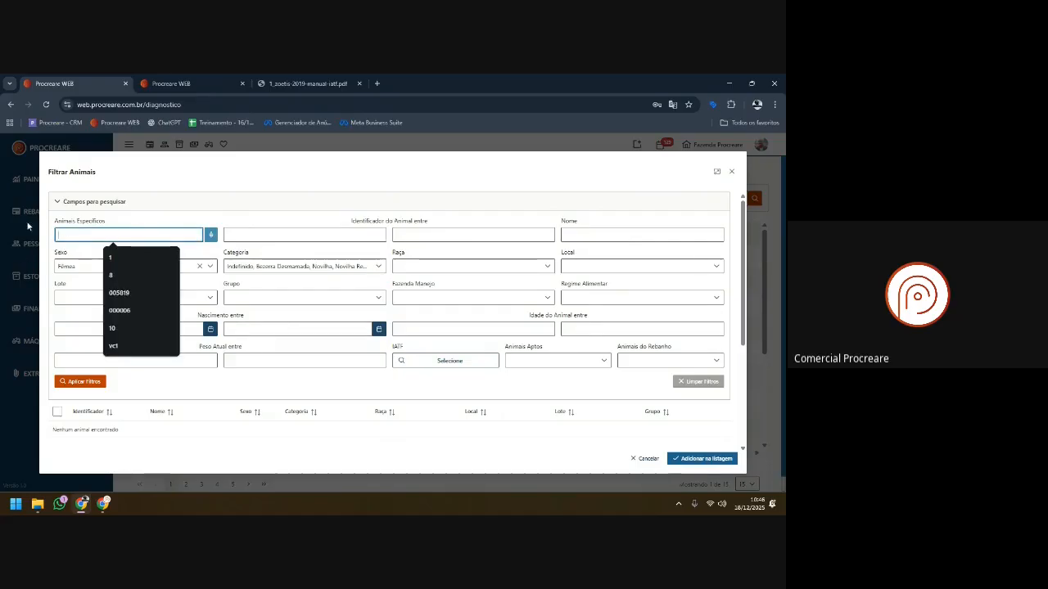
text(14)
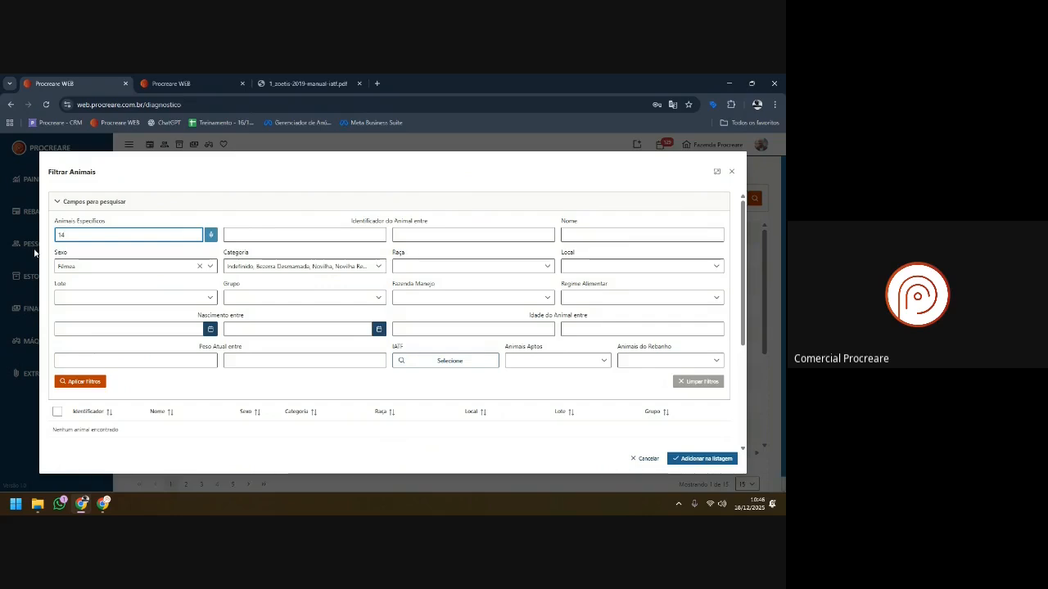
text(,15)
click(72, 383)
double_click(389, 250)
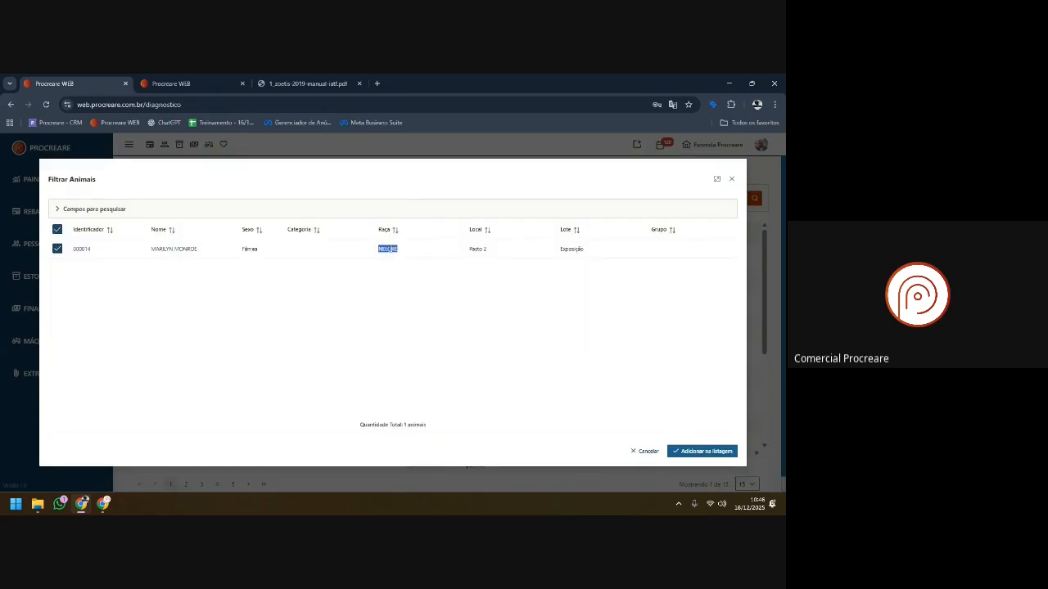
click(700, 451)
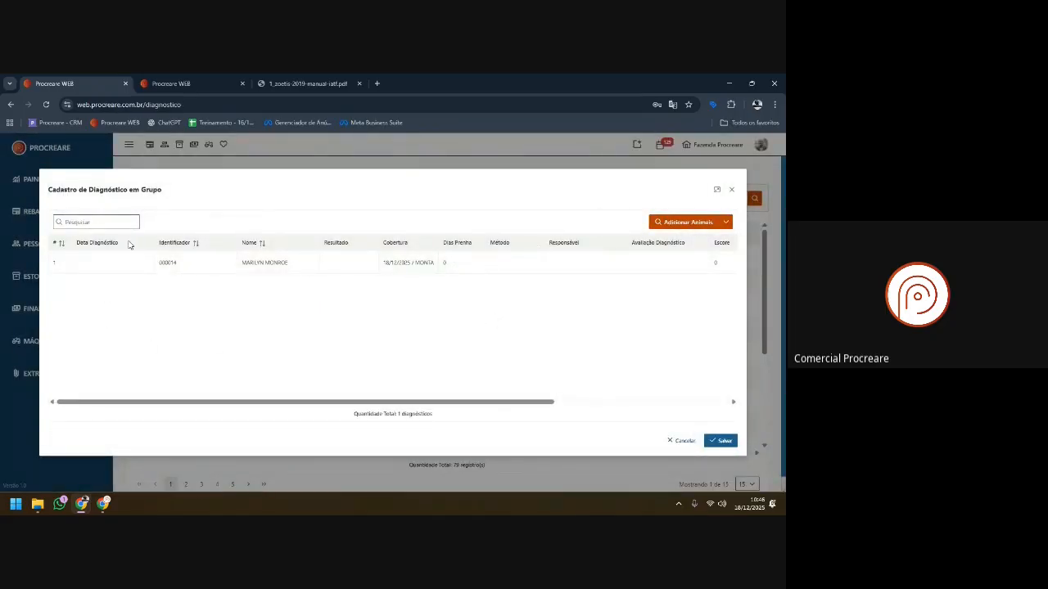
- Set the Data Diagnóstico of animal 000014 to 18/12/2025 and its Resultado to Prenha
click(107, 262)
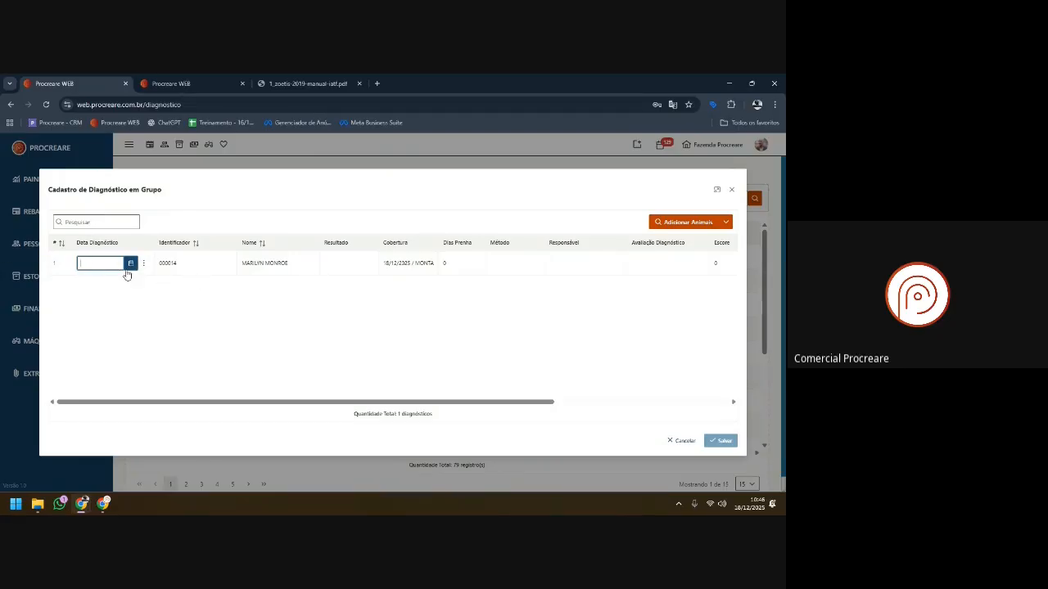
click(129, 263)
click(140, 333)
click(331, 264)
click(354, 264)
click(338, 279)
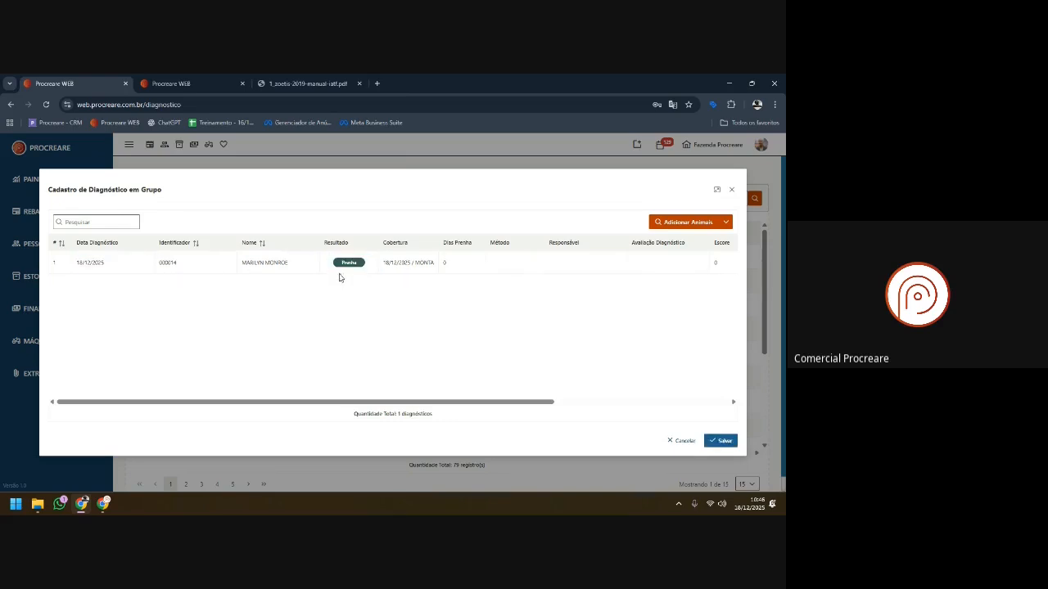
- Link the diagnosis of animal 000014 to the MONTA cobertura of 18/12/2025
click(410, 267)
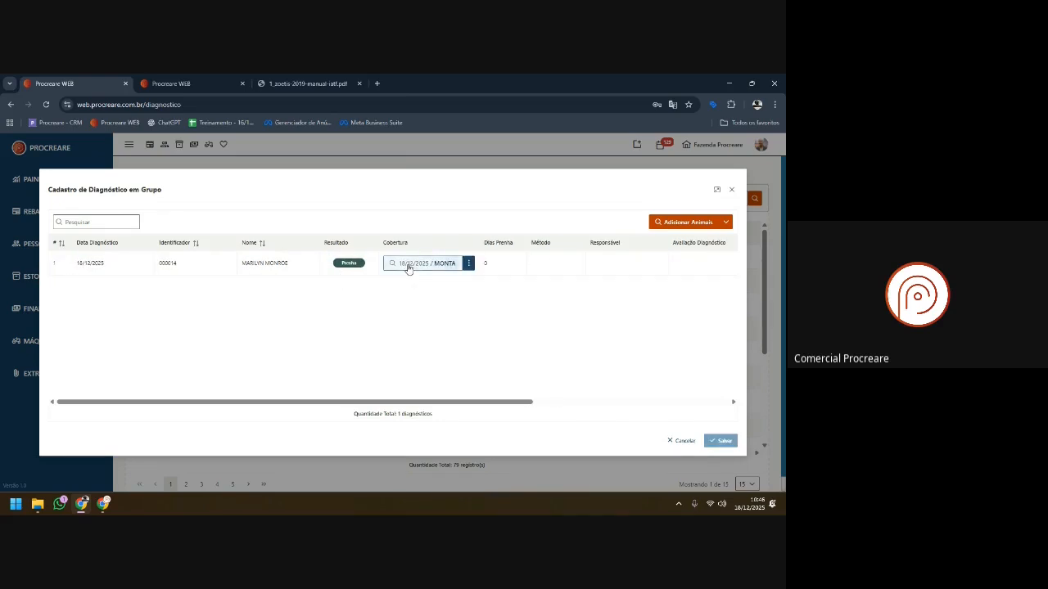
click(410, 264)
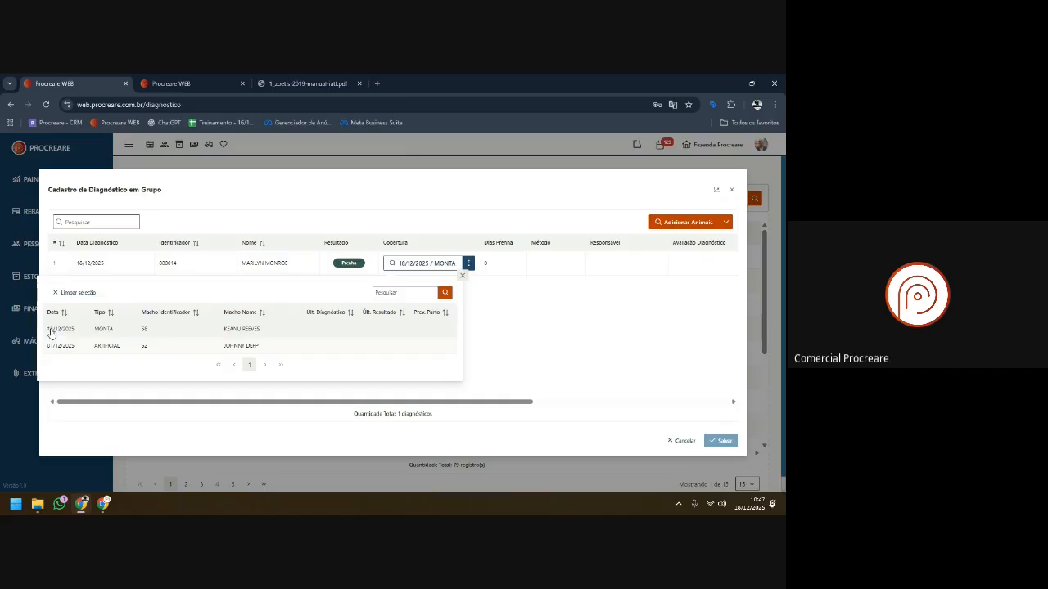
click(143, 335)
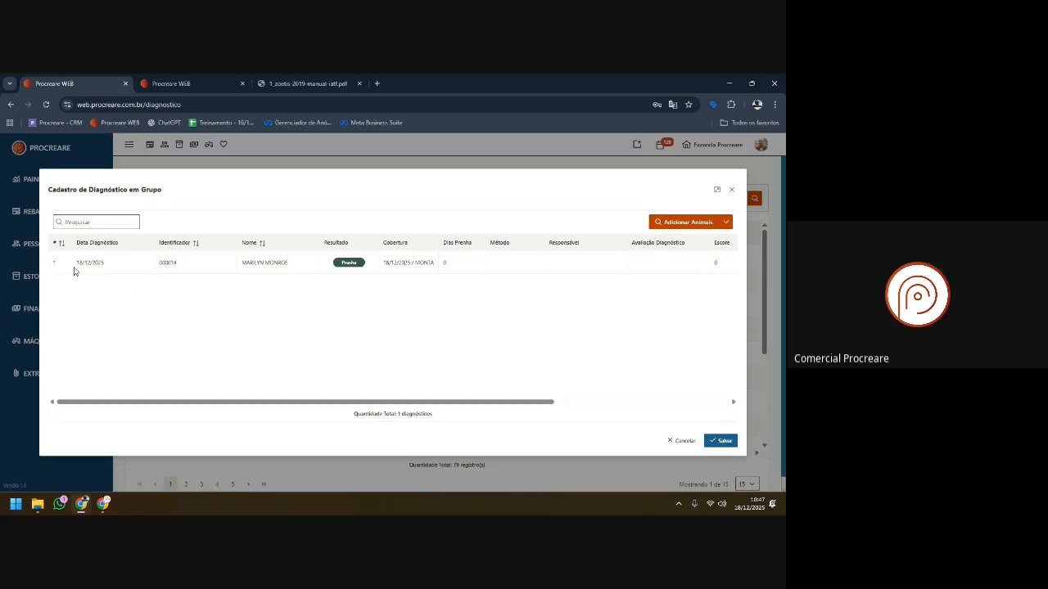
- Check the available Data Diagnóstico days and the Dias Prenha field of animal 000014, and close the group diagnosis without saving
click(125, 263)
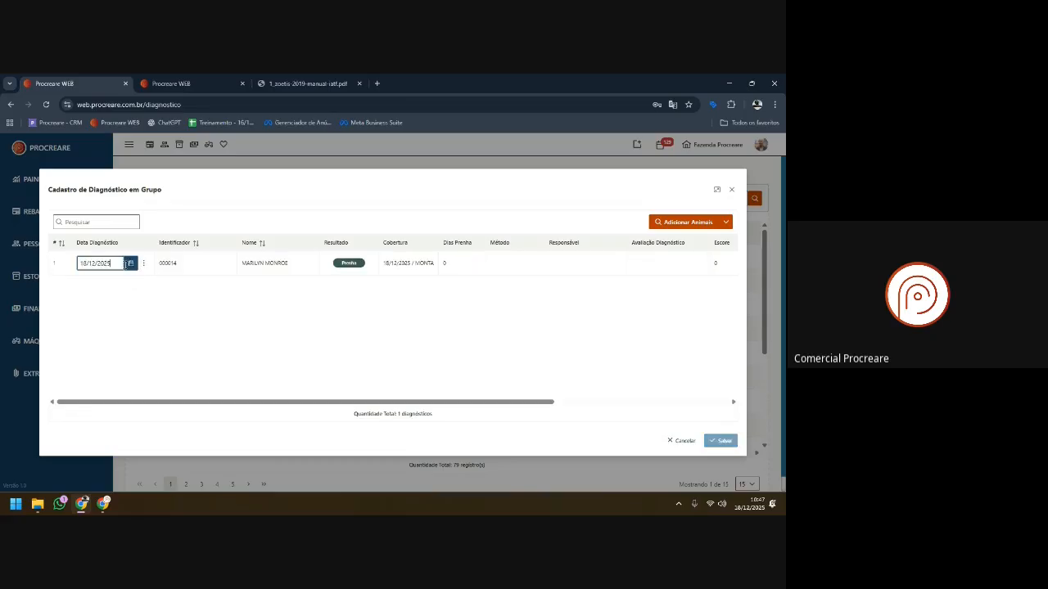
click(130, 265)
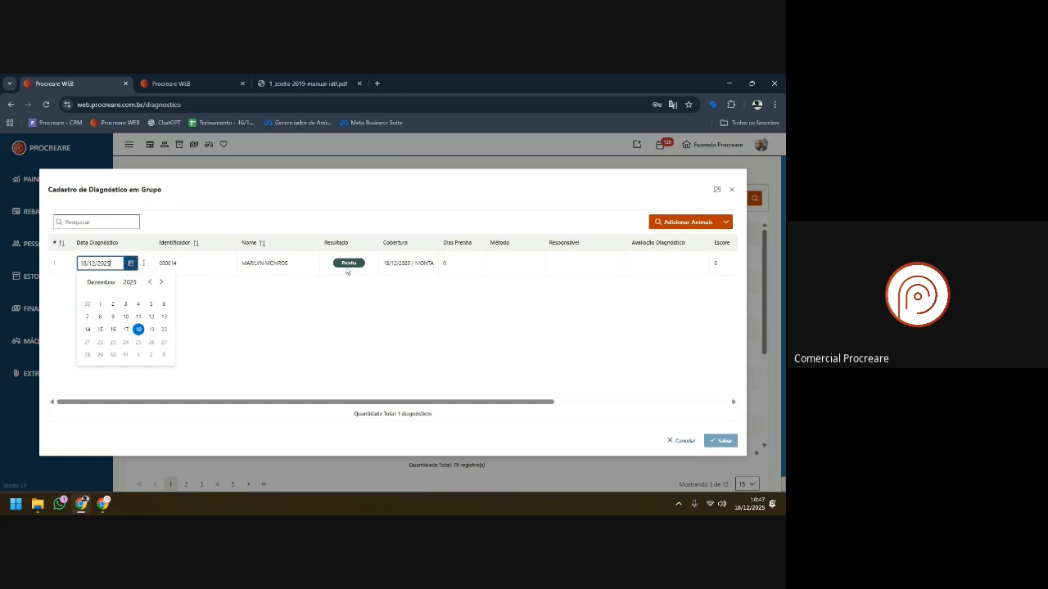
click(455, 263)
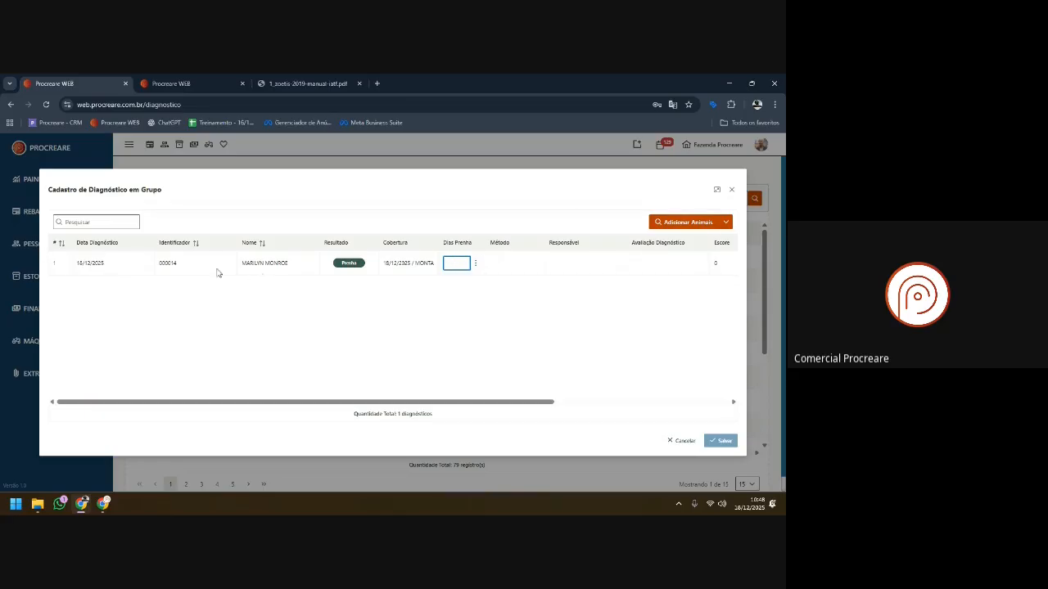
click(731, 190)
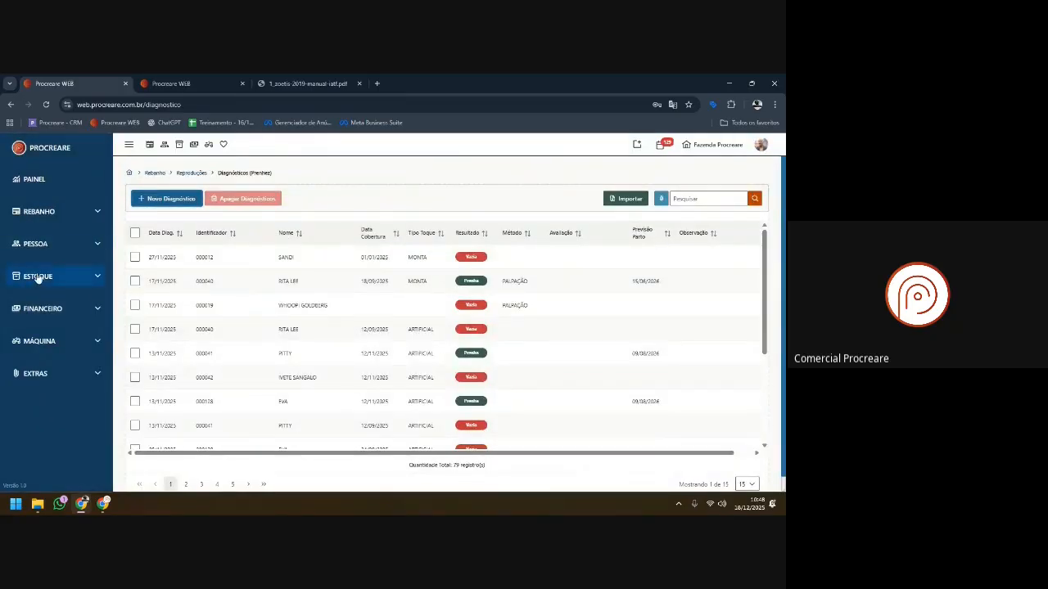
- In Coberturas / Inseminações, set the Data Cobertura of animal 000014's MONTA cobertura to 18/11/2025 and save it
click(34, 215)
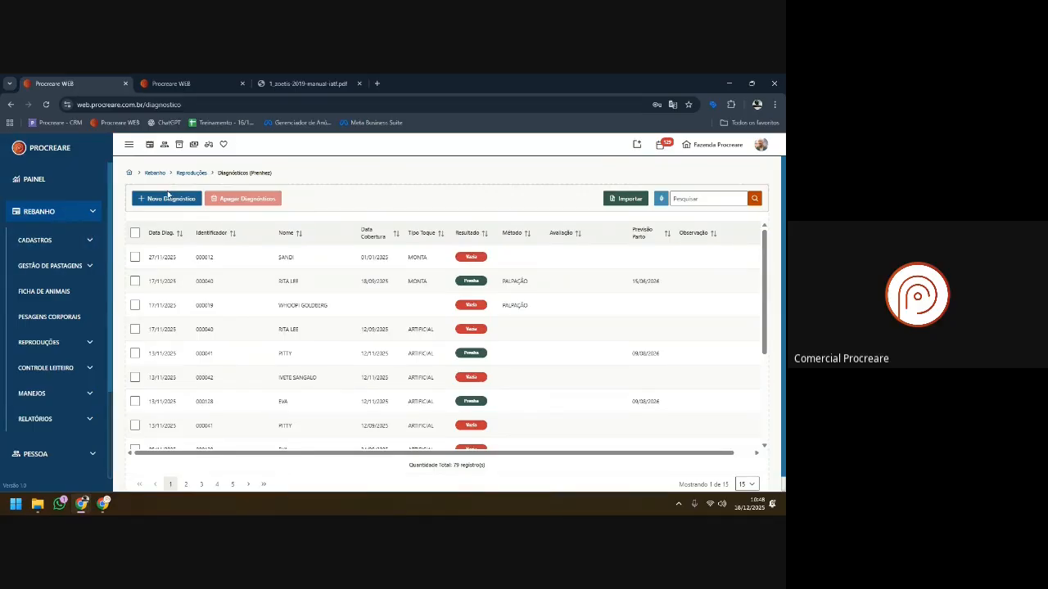
click(57, 341)
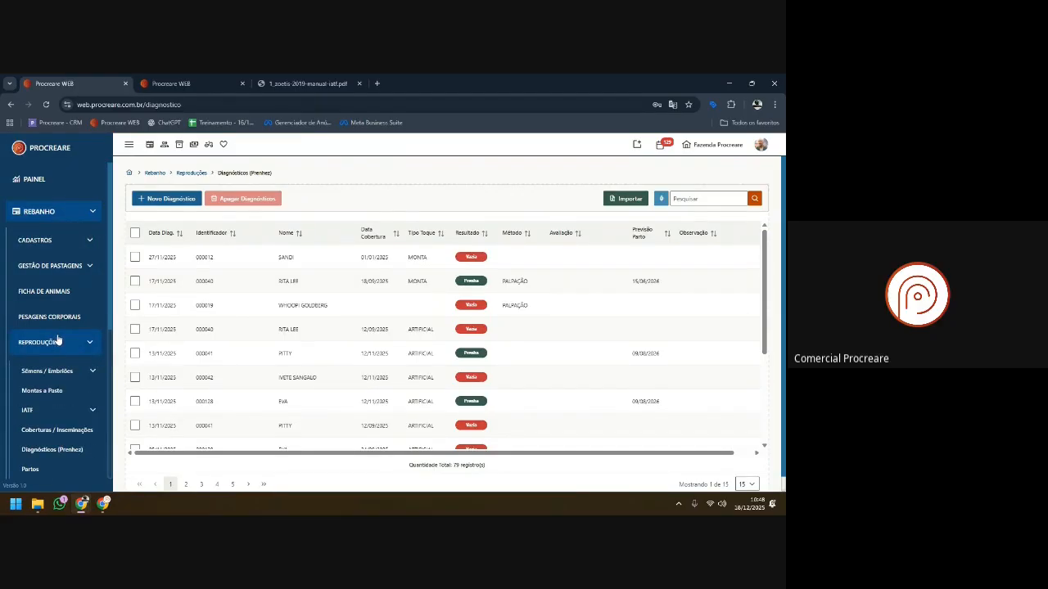
click(47, 429)
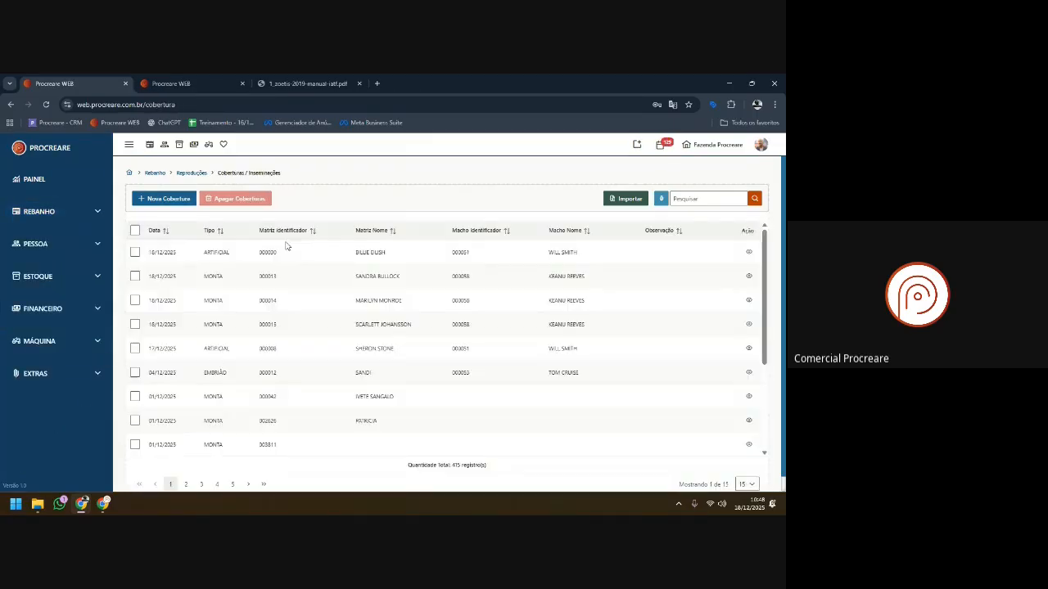
click(265, 301)
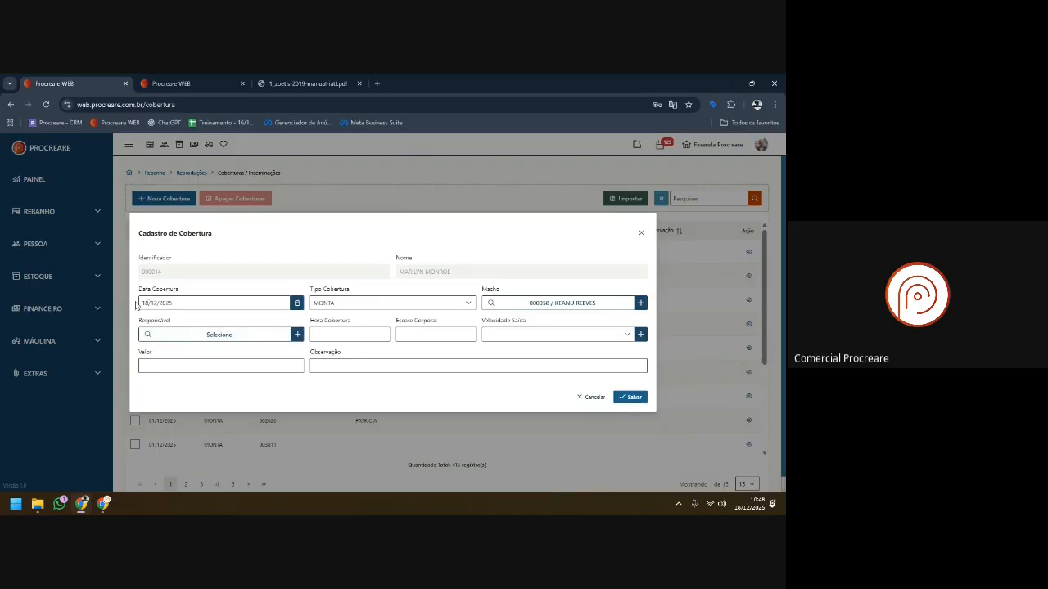
click(297, 303)
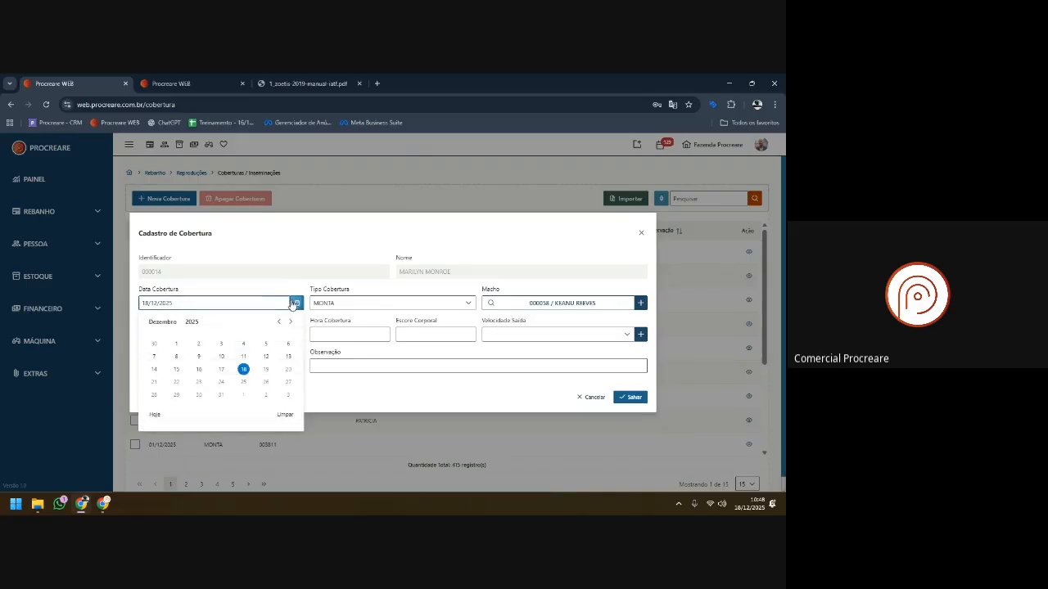
click(162, 324)
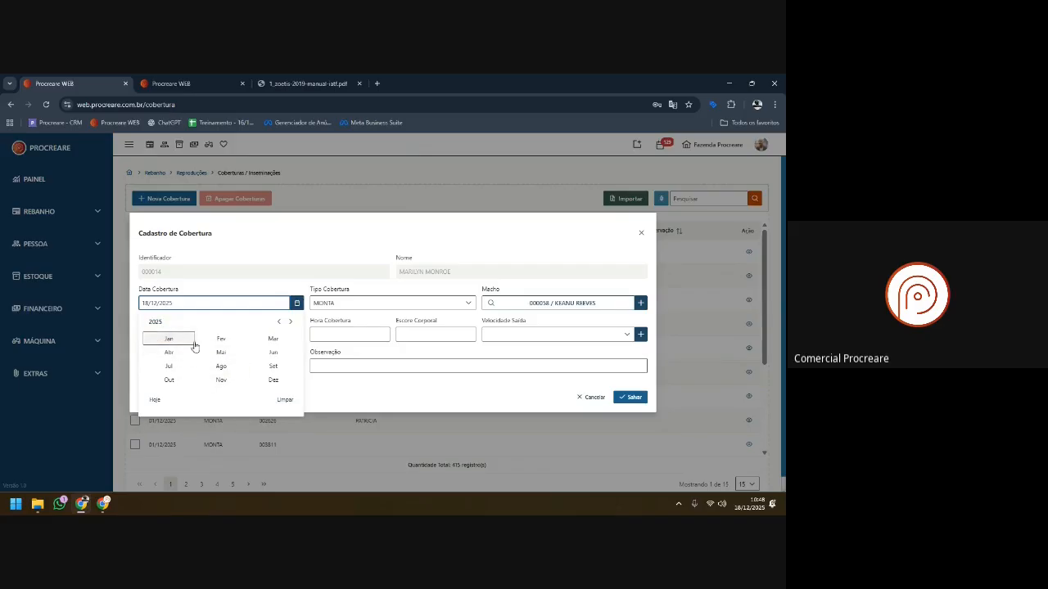
click(221, 380)
click(198, 382)
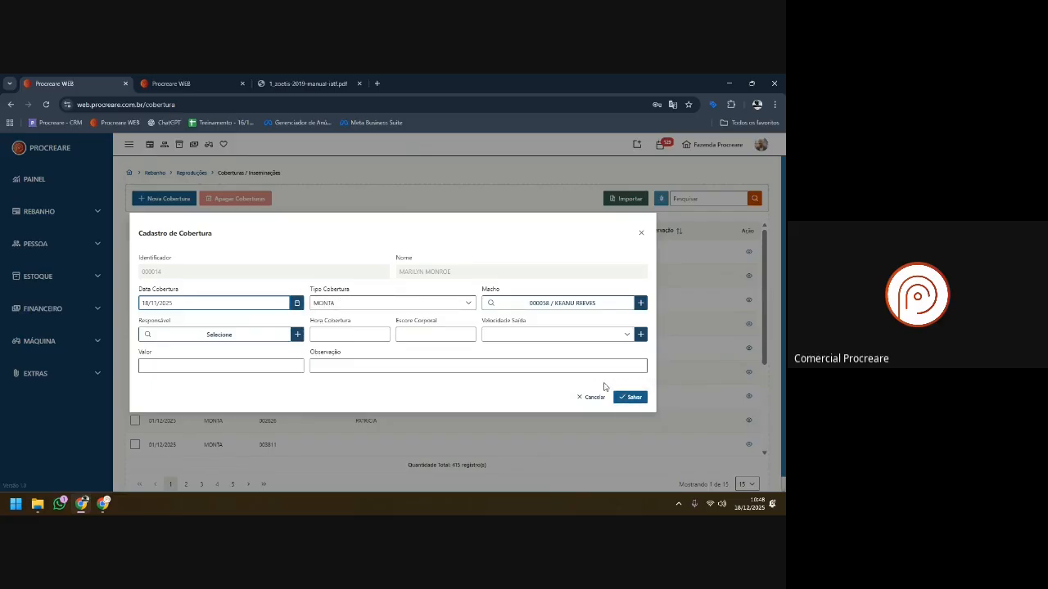
click(630, 398)
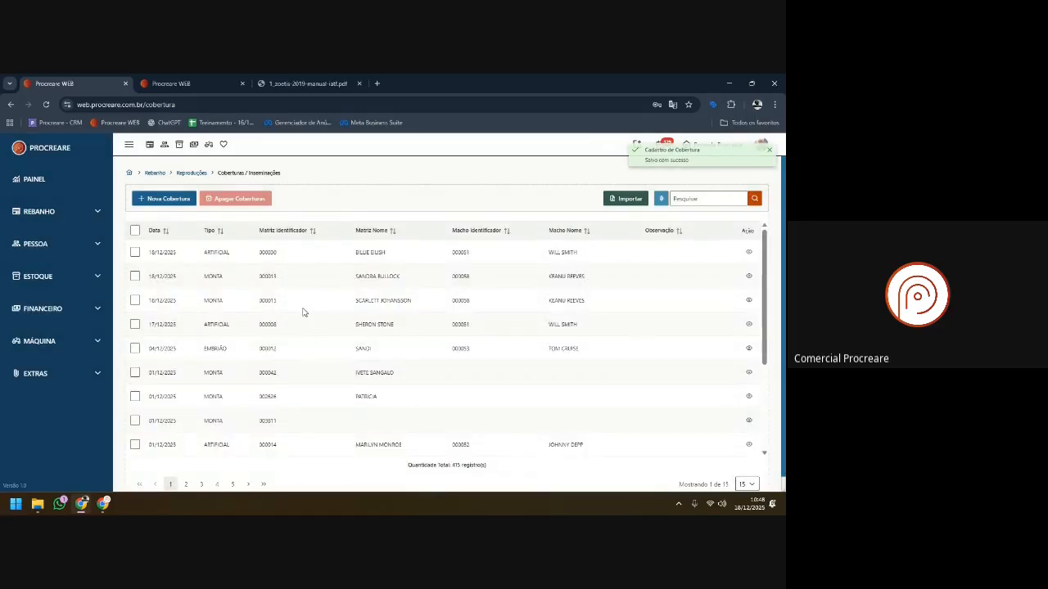
- Set the Data Cobertura of animal 000014's ARTIFICIAL cobertura to 01/11/2025 and save it
double_click(275, 444)
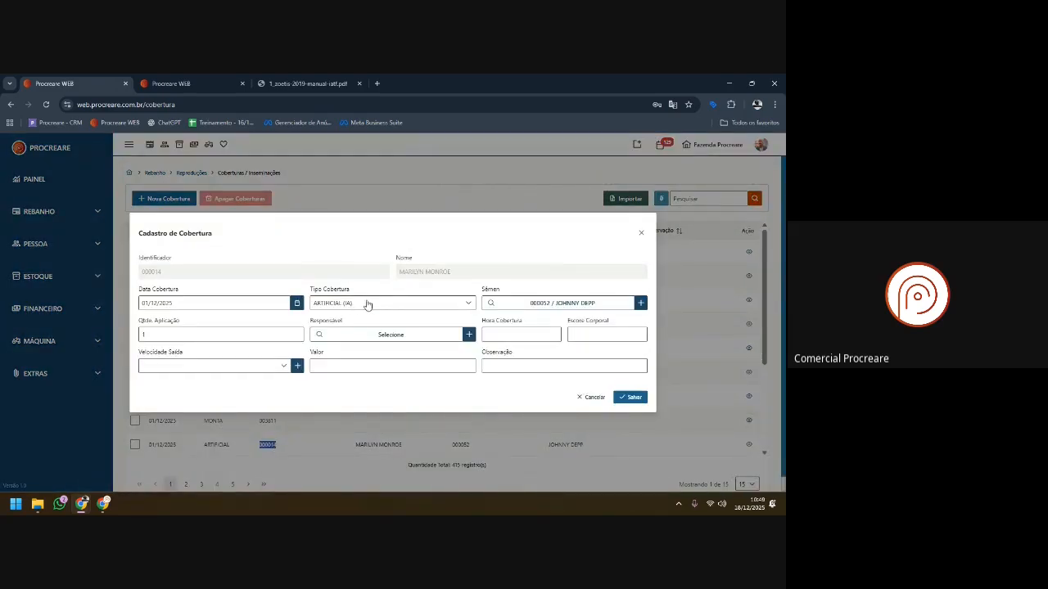
click(214, 303)
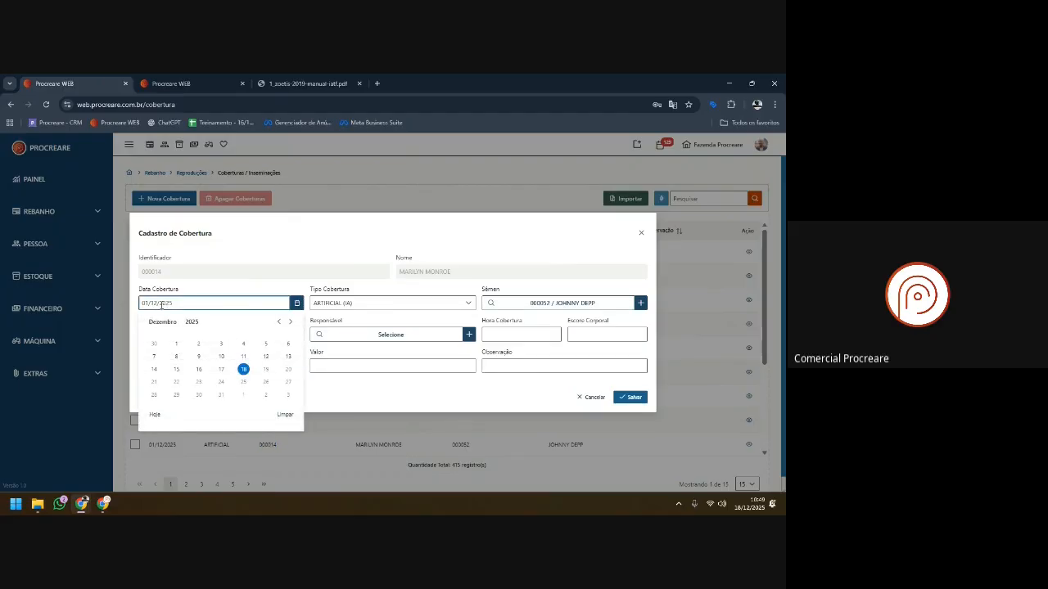
click(163, 322)
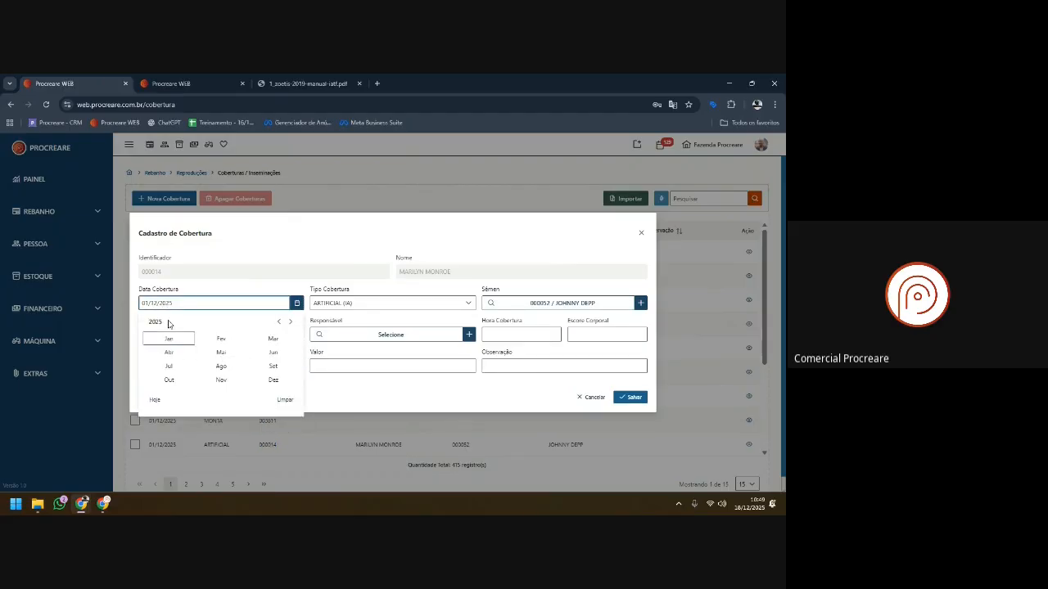
click(228, 382)
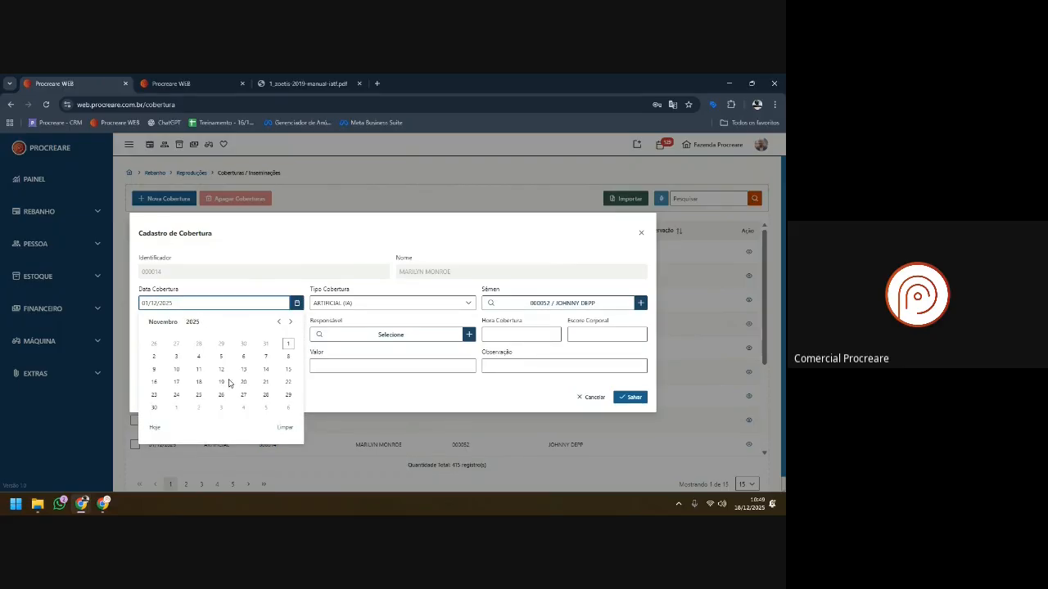
click(286, 345)
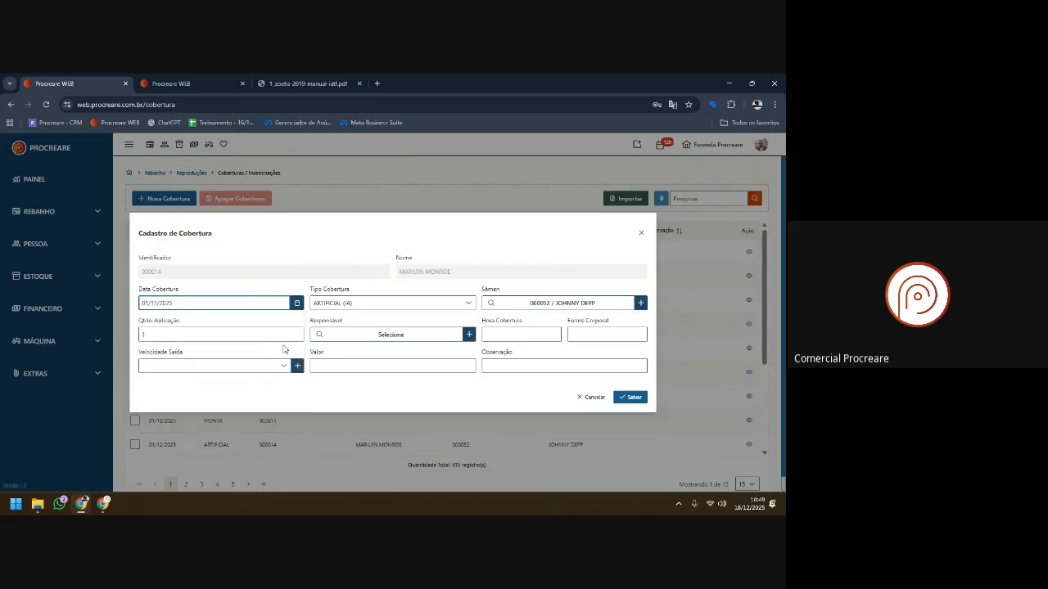
click(634, 402)
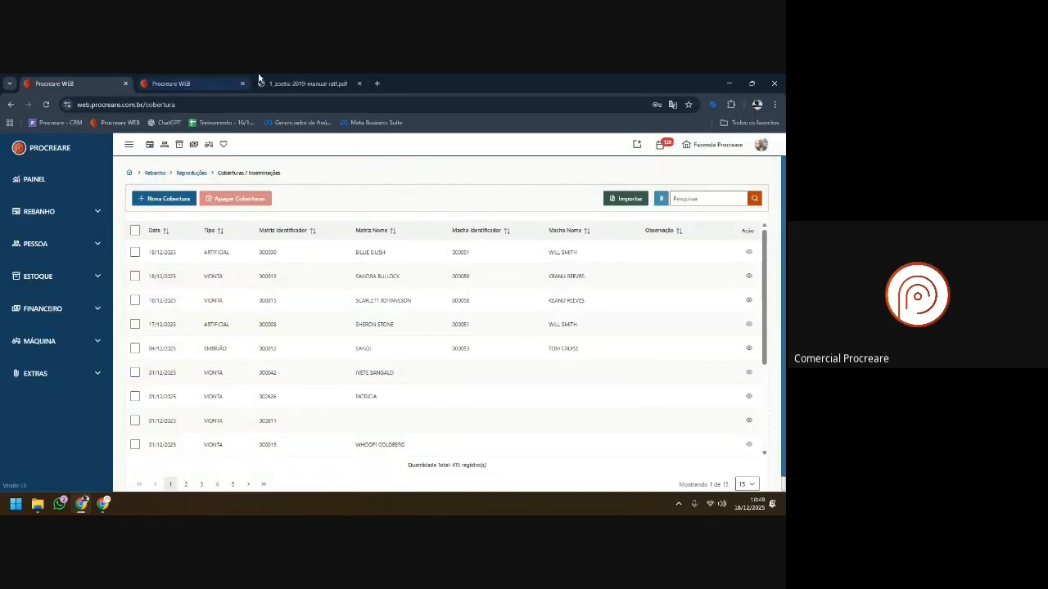
- Start a new diagnosis in Diagnósticos (Prenhez), filter the specific animals by 14 and add animal 000014 to the listing
click(41, 211)
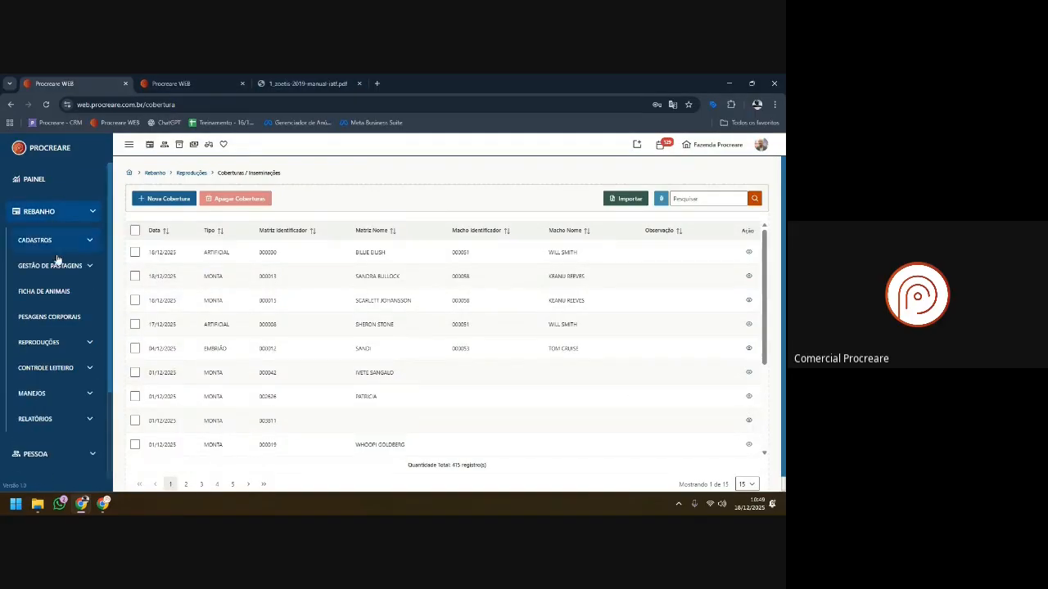
click(49, 343)
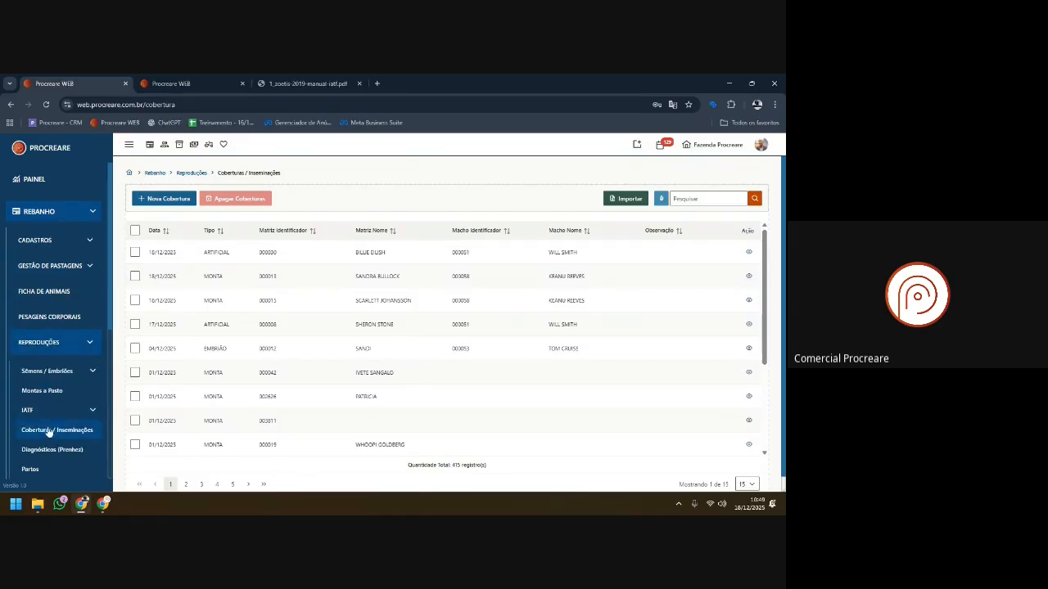
click(41, 453)
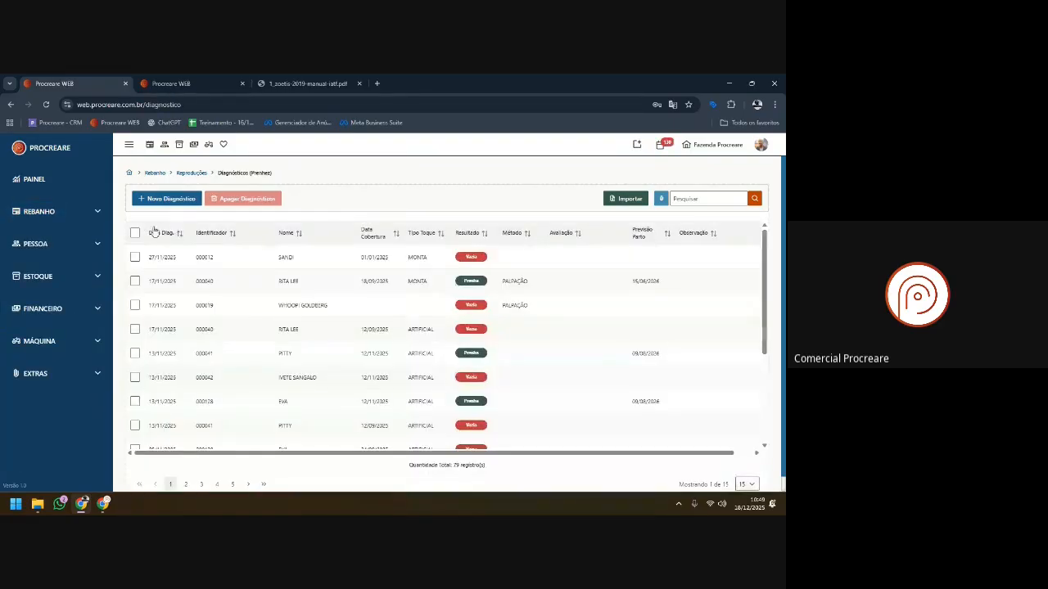
click(168, 198)
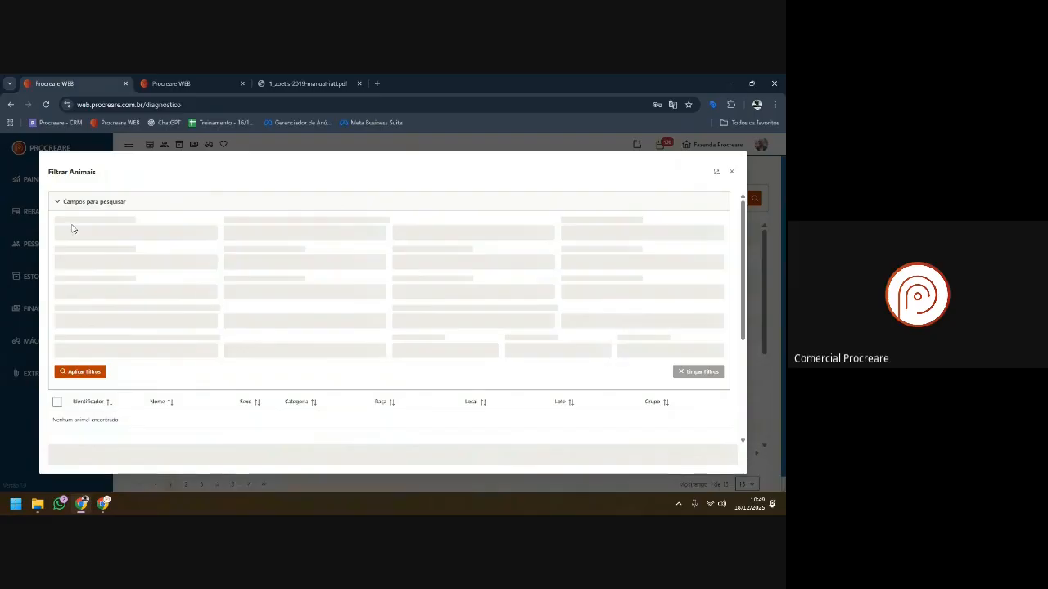
click(69, 233)
text(14)
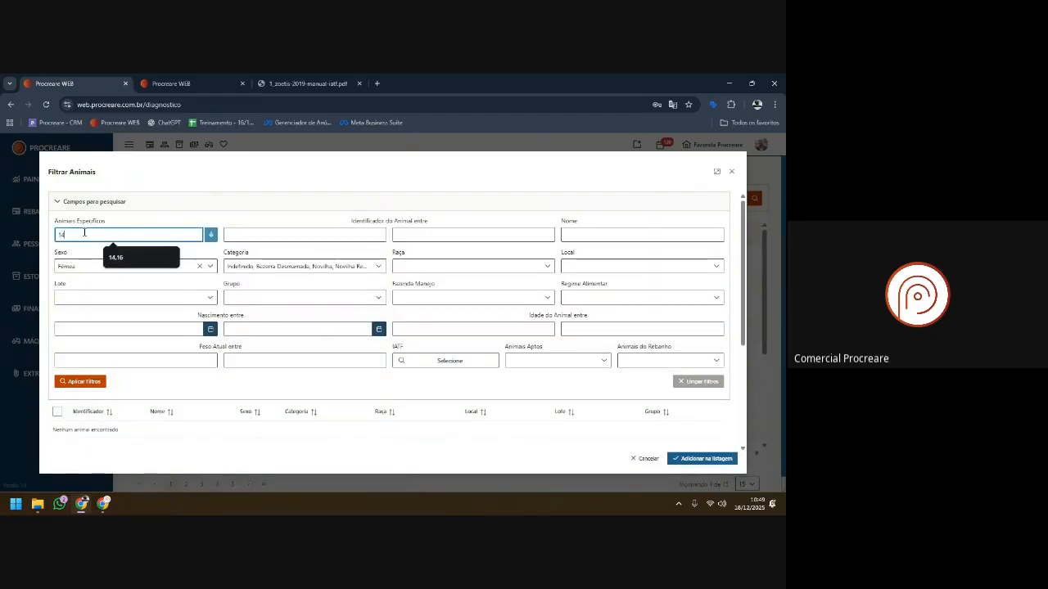
click(71, 384)
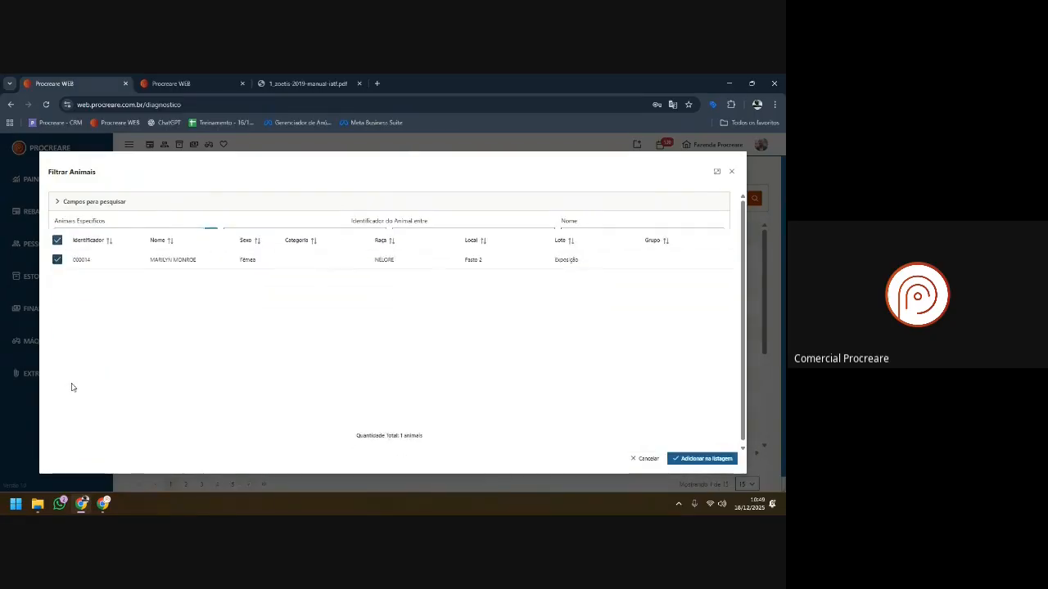
click(671, 455)
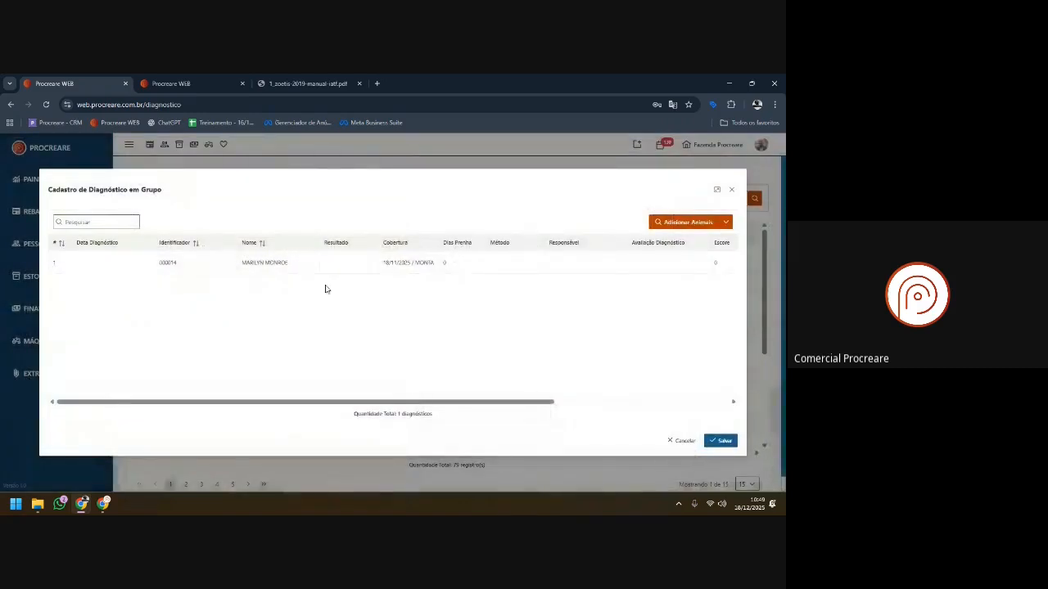
- Set the Data Diagnóstico of animal 000014 to 17/12/2025 and its Resultado to Prenha
click(125, 273)
click(130, 265)
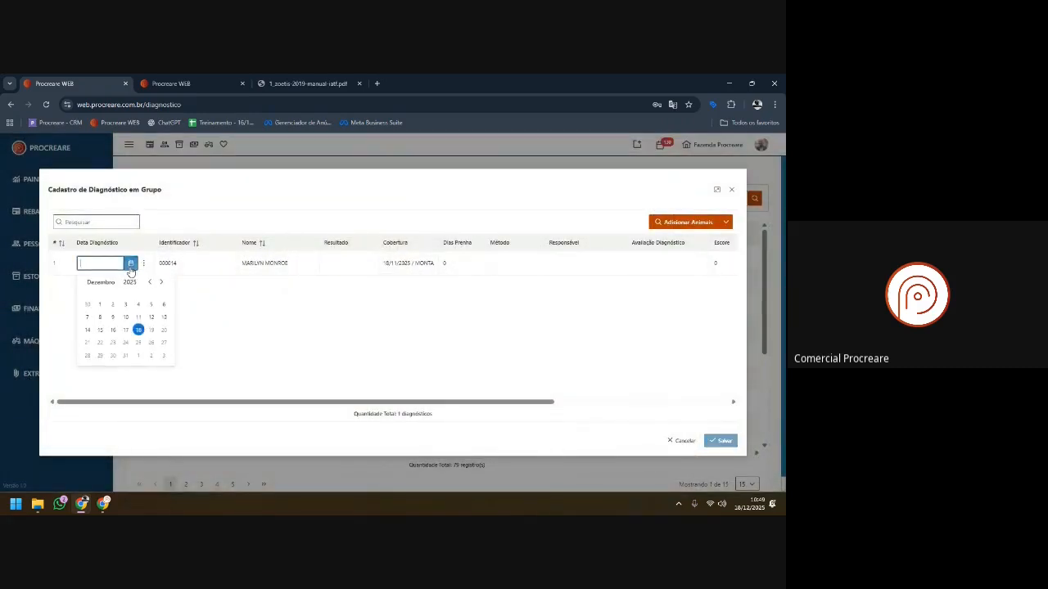
click(125, 329)
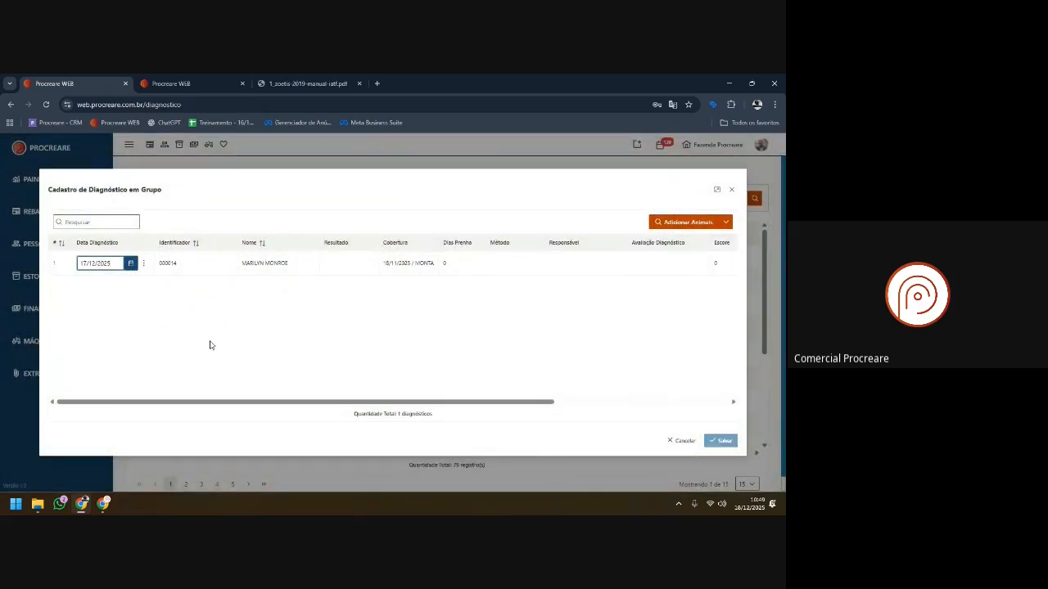
click(170, 287)
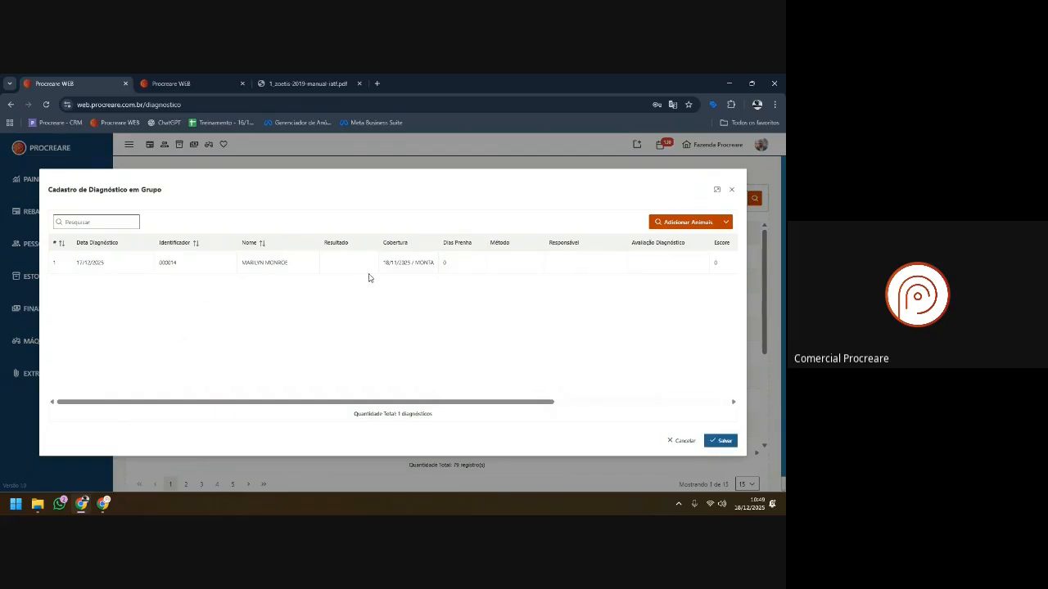
click(345, 267)
click(339, 268)
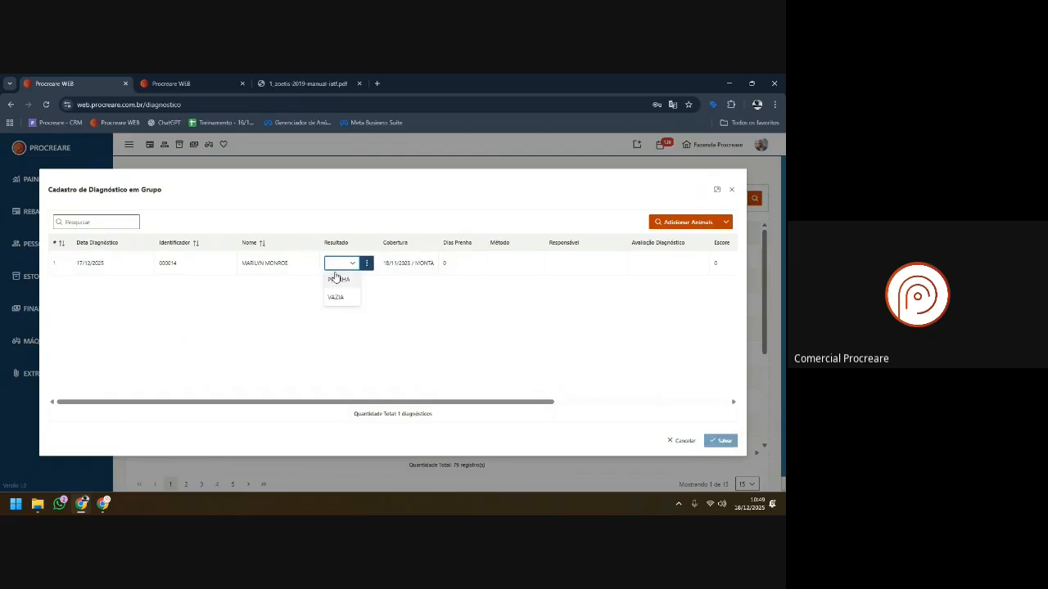
click(337, 279)
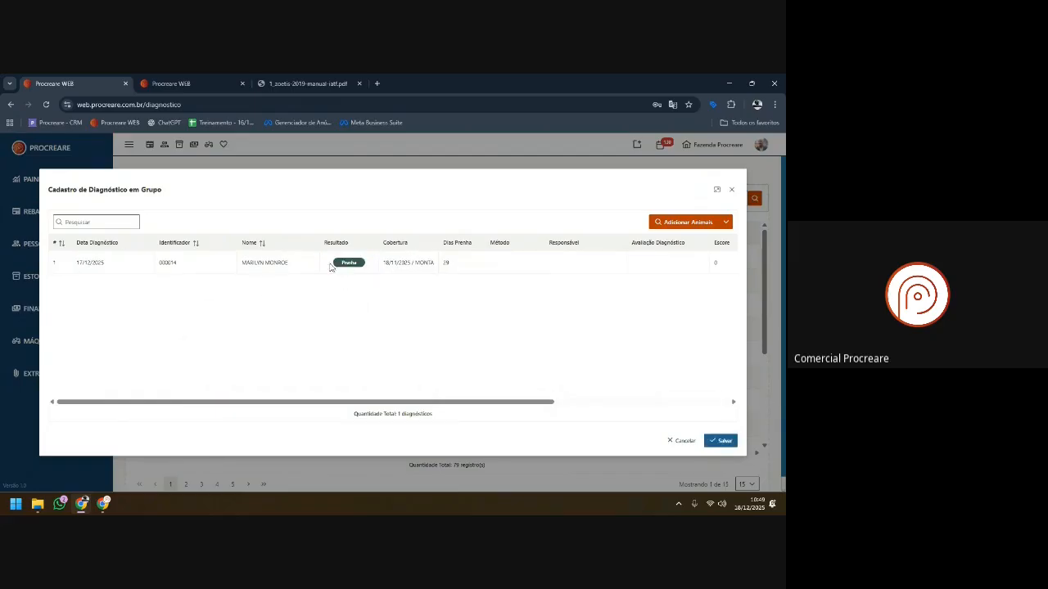
- Link the diagnosis to the ARTIFICIAL cobertura of 01/11/2025 and set Dias Prenha to 45
click(415, 270)
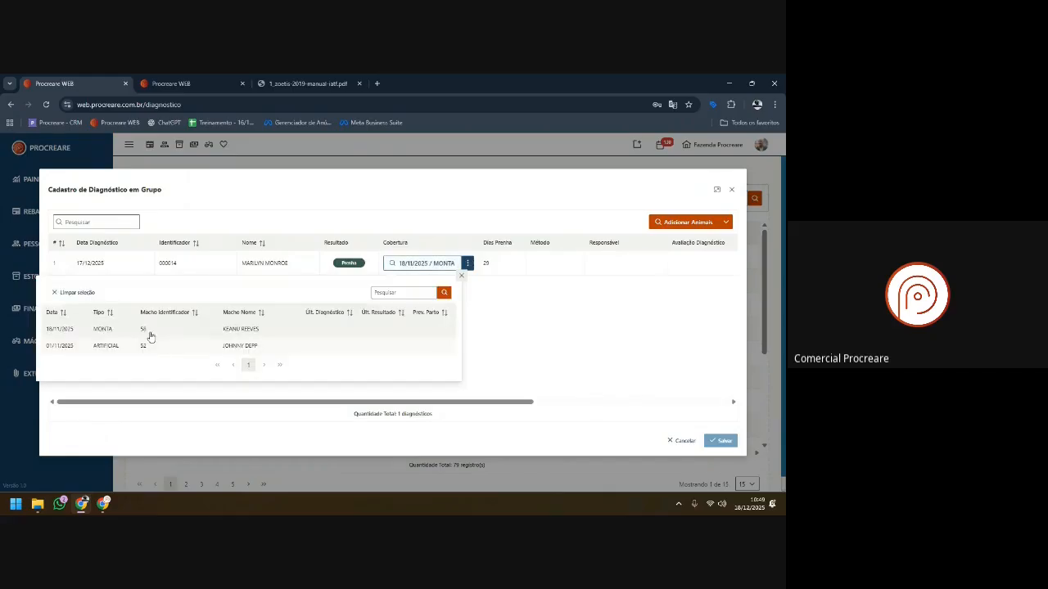
click(113, 350)
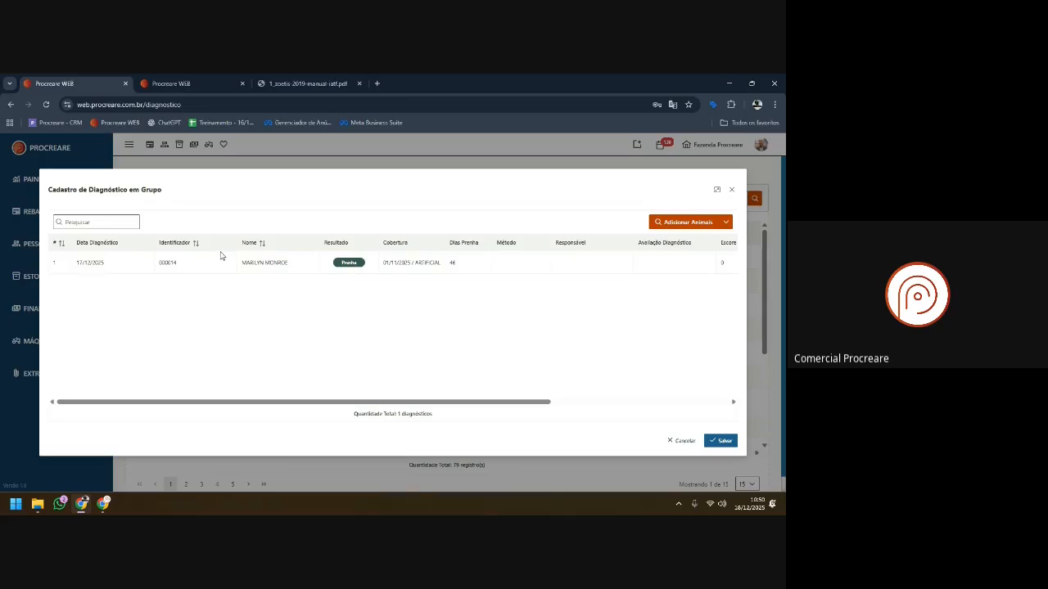
click(463, 265)
click(460, 264)
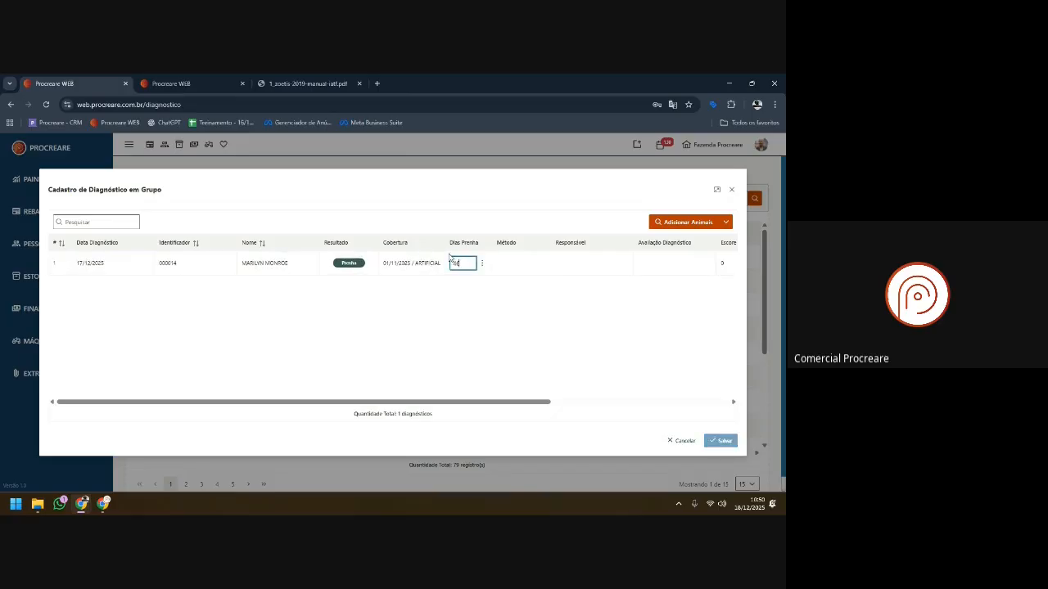
key(BackSpace)
text(45)
- Set the diagnosis Método to ULTRASSOM, review the remaining fields through Encerrar Pendentes and save the group diagnosis
click(507, 271)
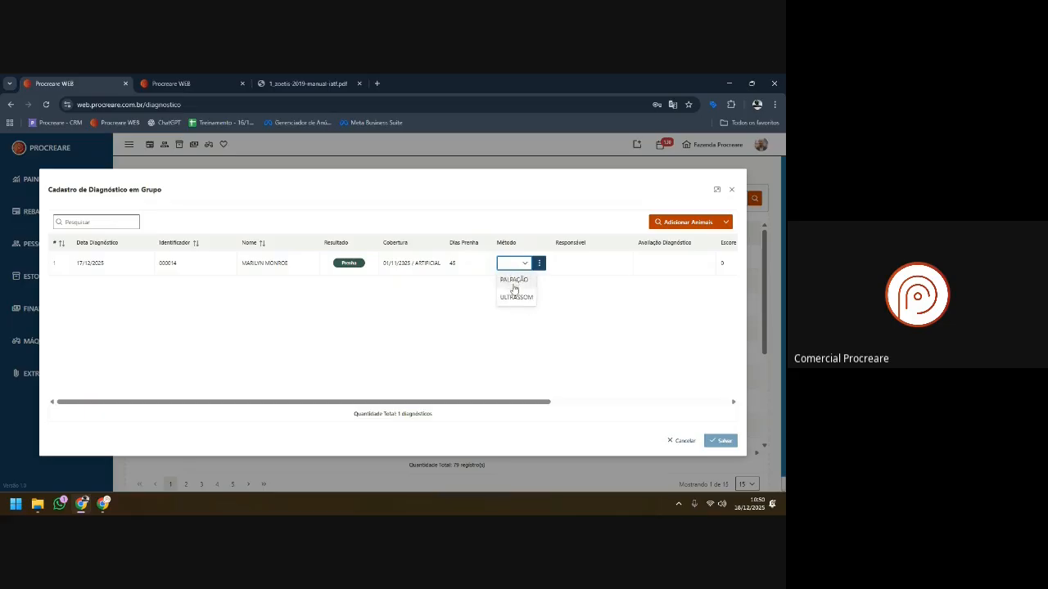
click(516, 297)
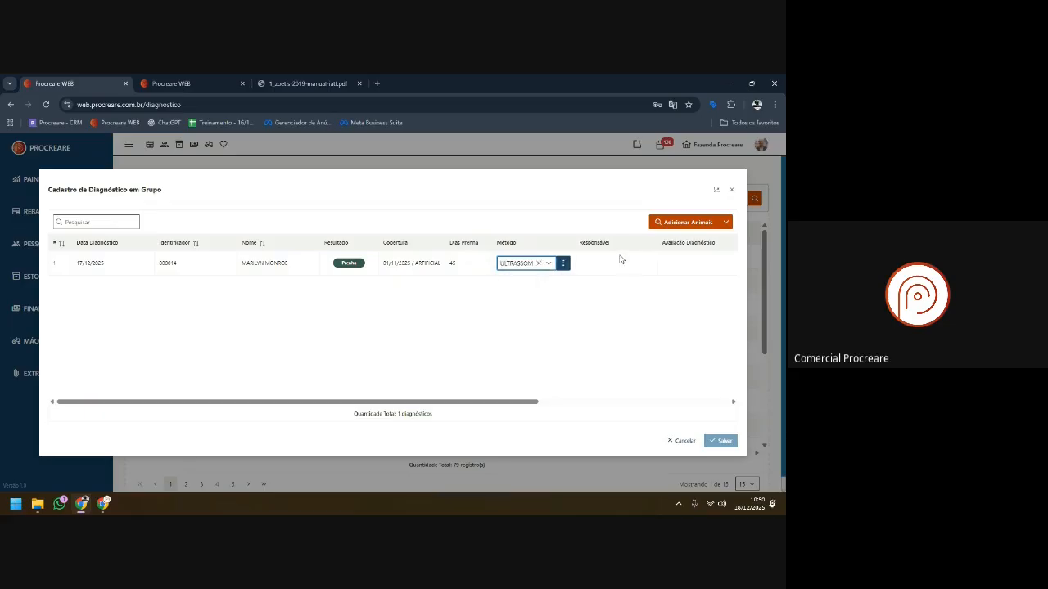
click(616, 262)
drag(448, 402, 639, 401)
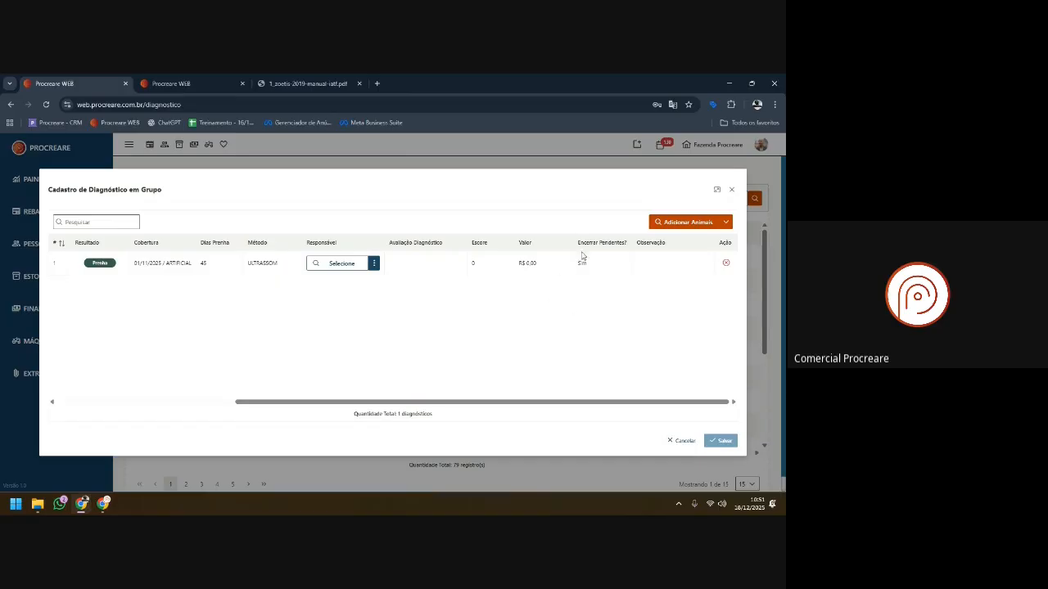
click(720, 443)
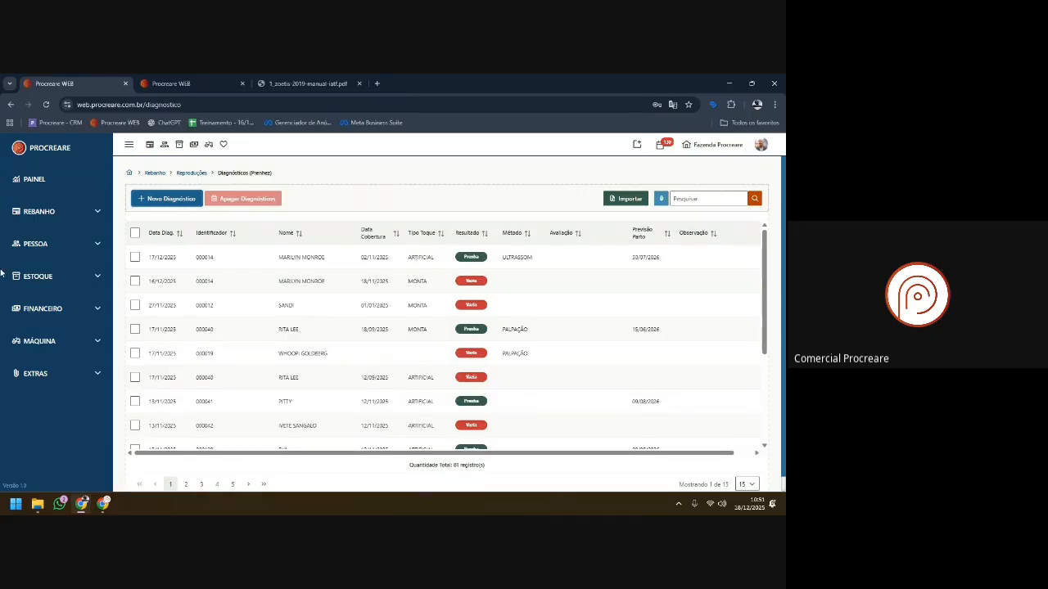
click(54, 278)
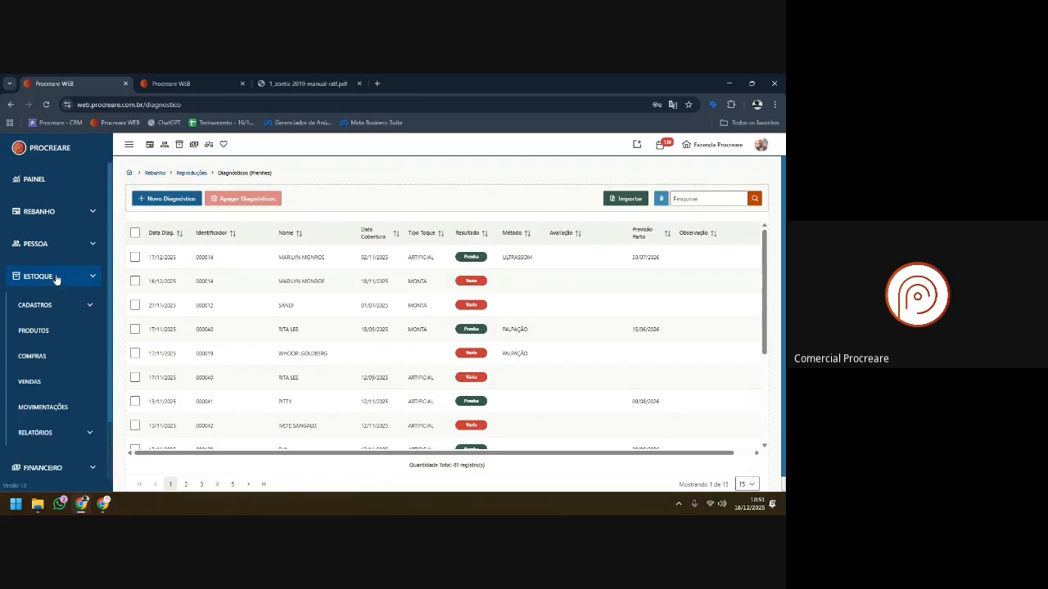
click(55, 278)
click(50, 213)
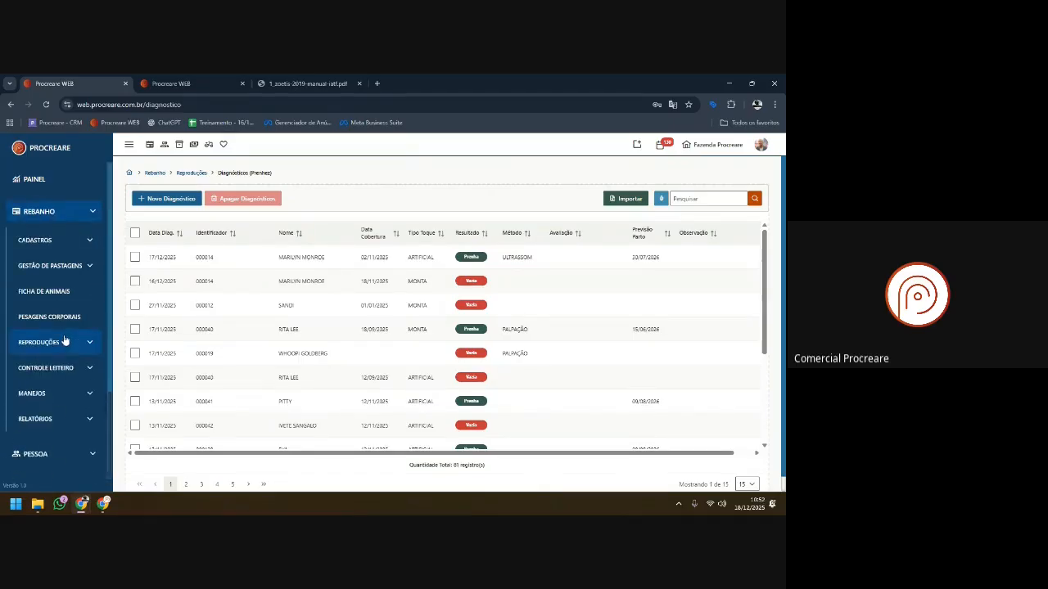
click(65, 342)
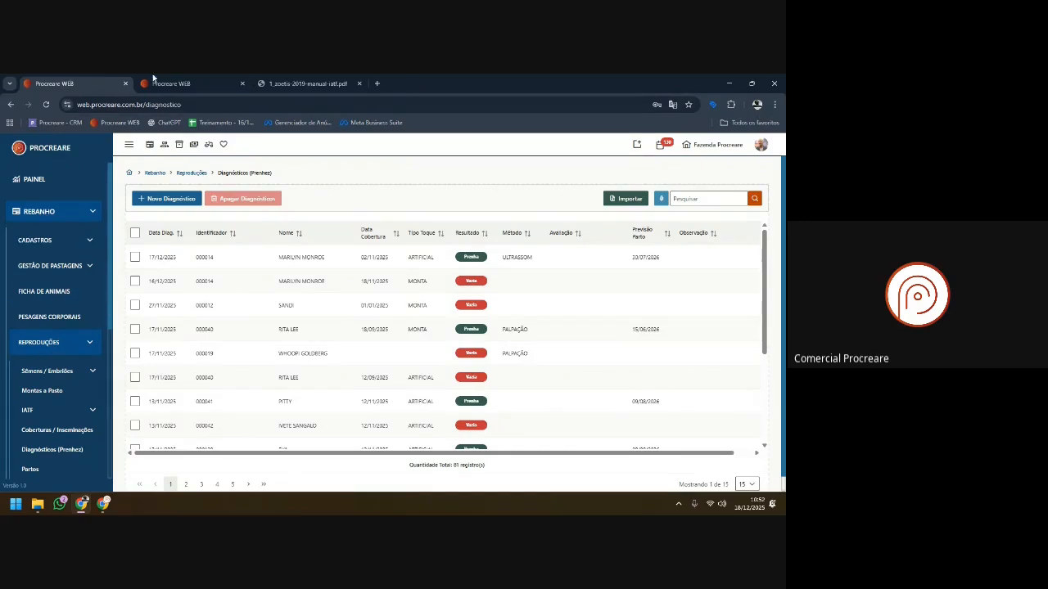
- Search Ficha de Animais for 14 in the second Procreare tab and review the Vida Reprodutiva of animal 000014
click(184, 85)
click(150, 145)
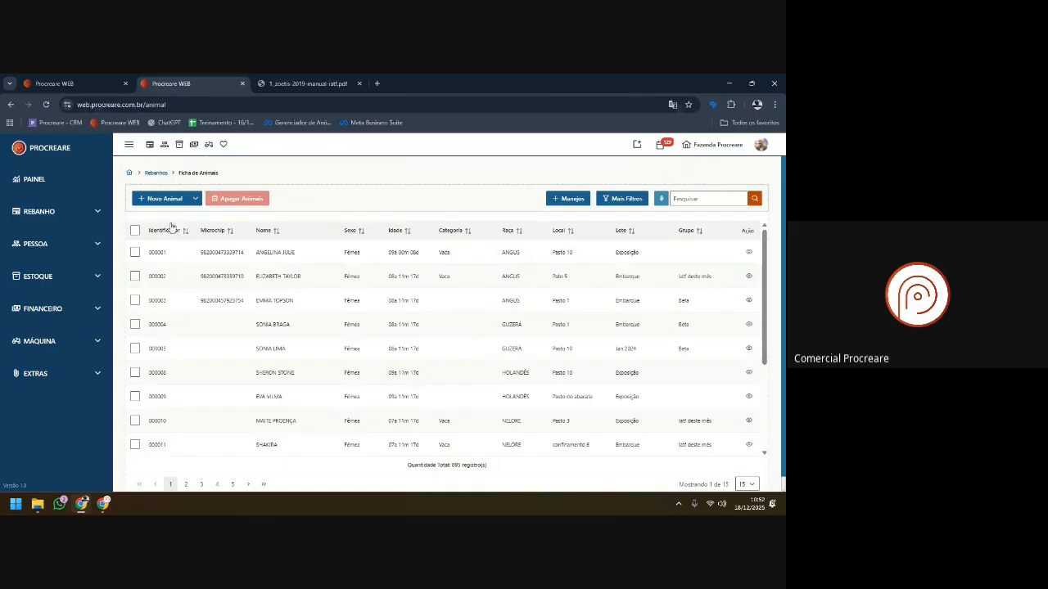
click(696, 198)
text(14)
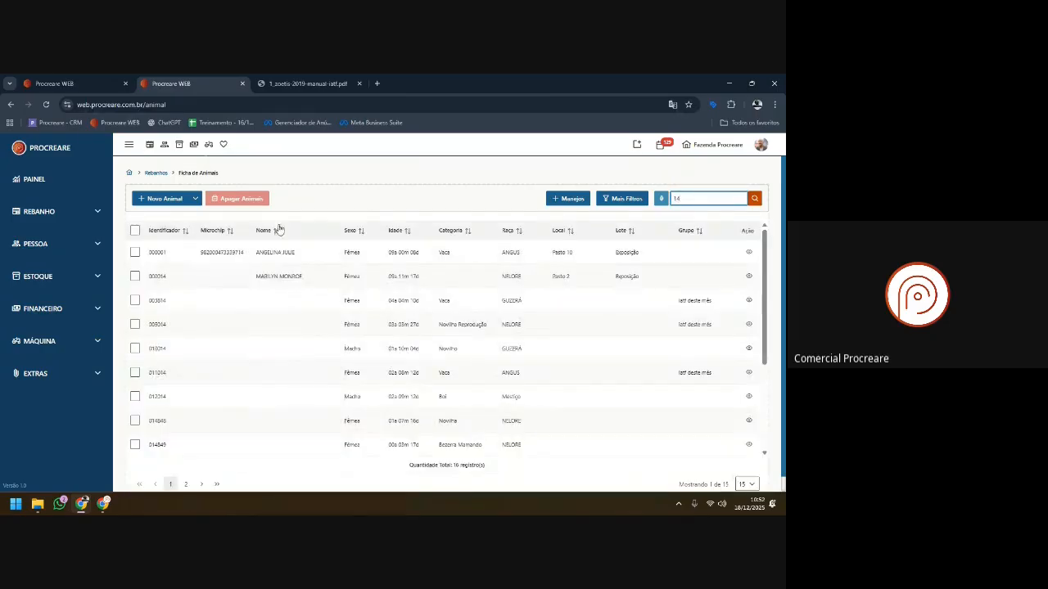
click(190, 283)
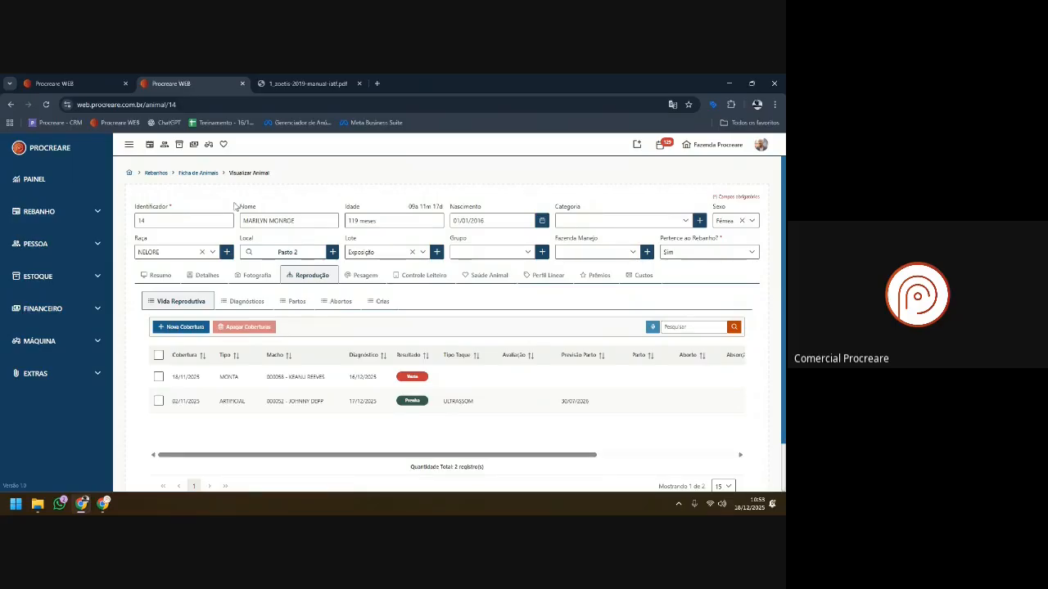
click(69, 85)
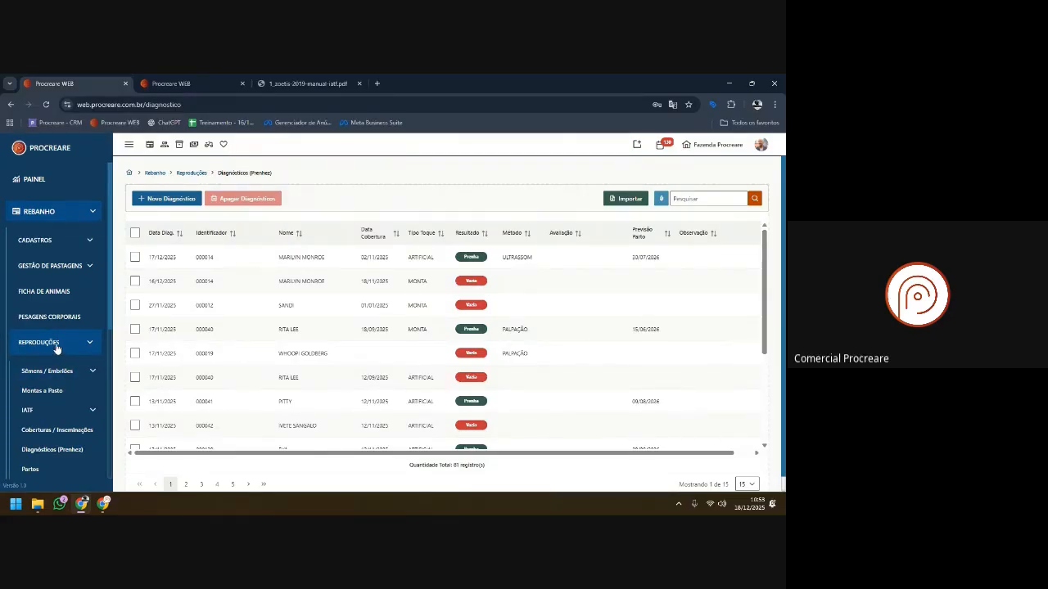
click(61, 429)
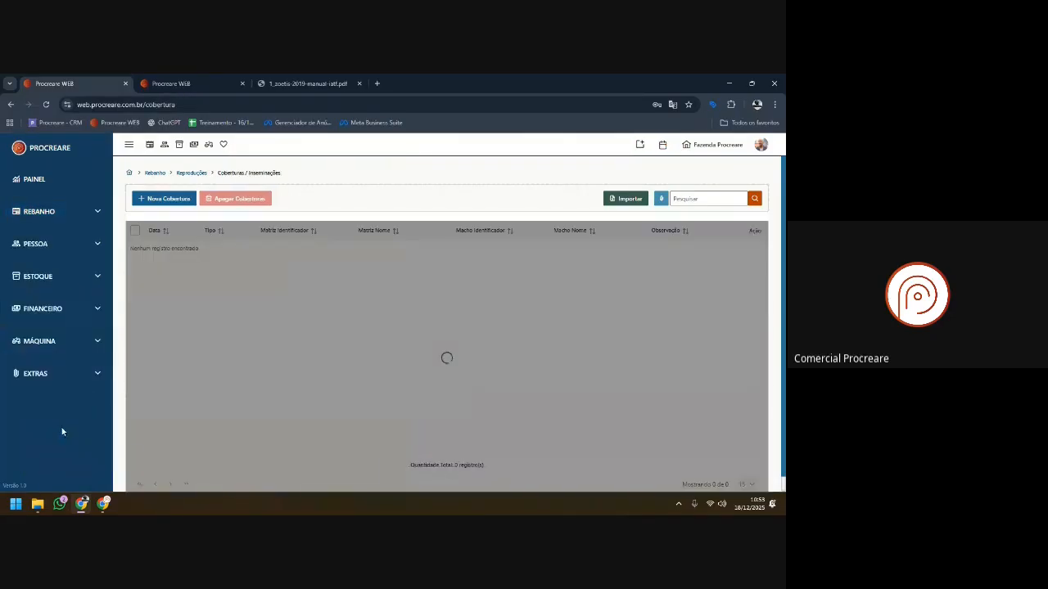
click(152, 198)
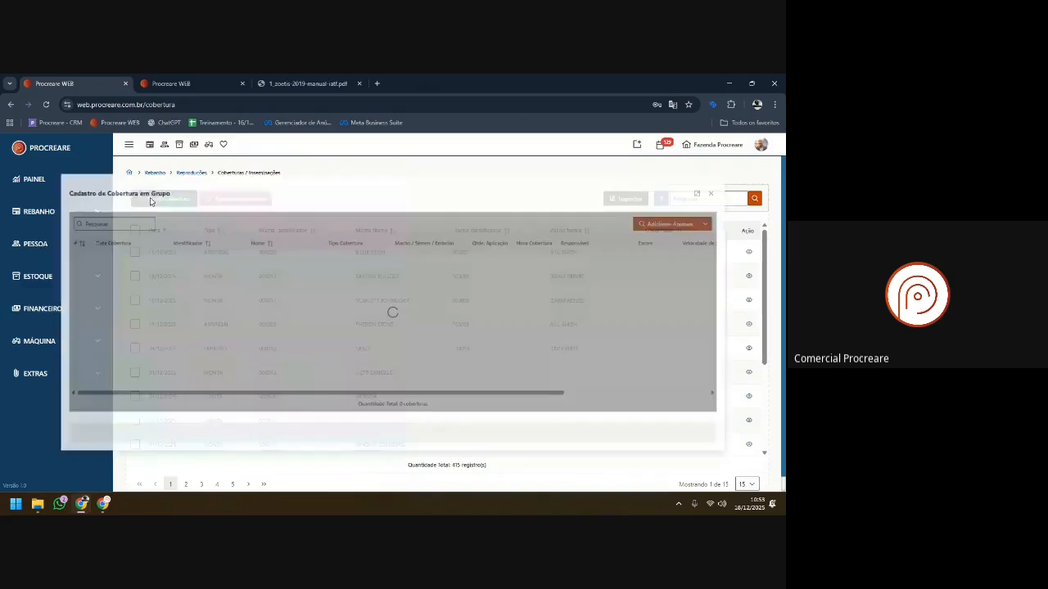
click(87, 236)
text(14)
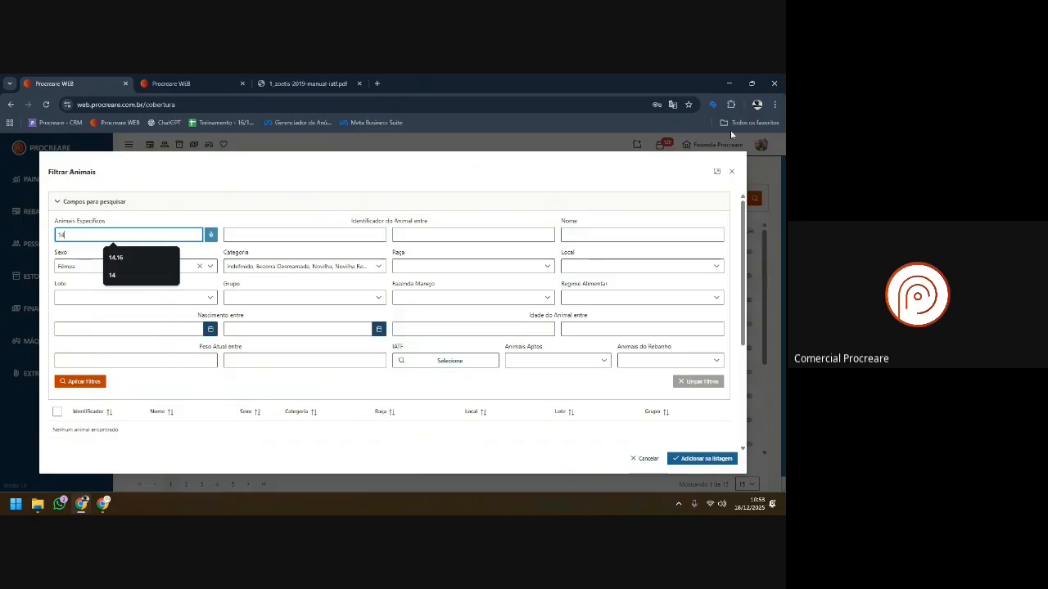
click(732, 174)
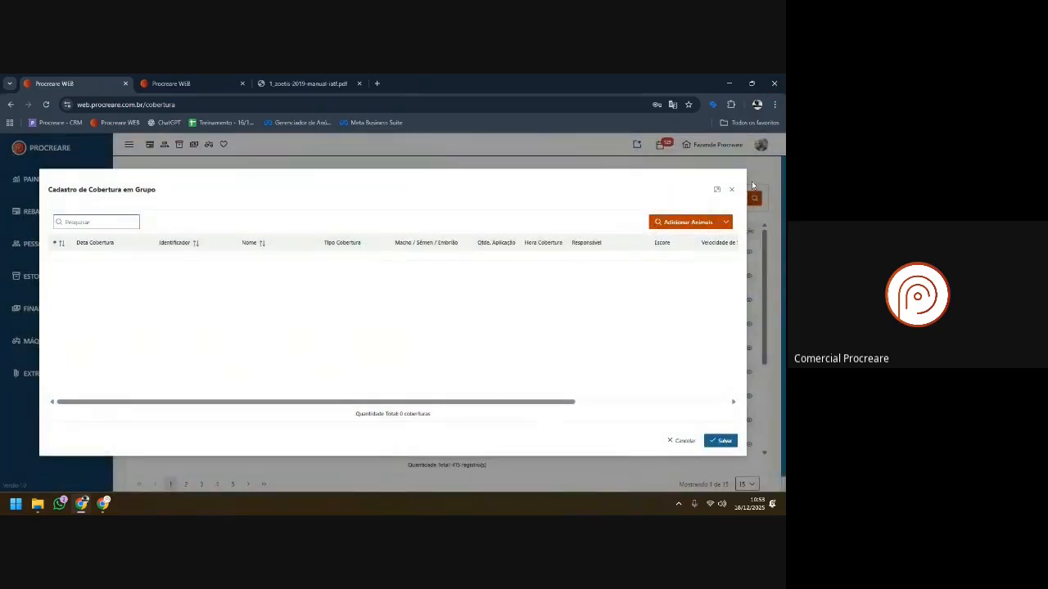
click(732, 191)
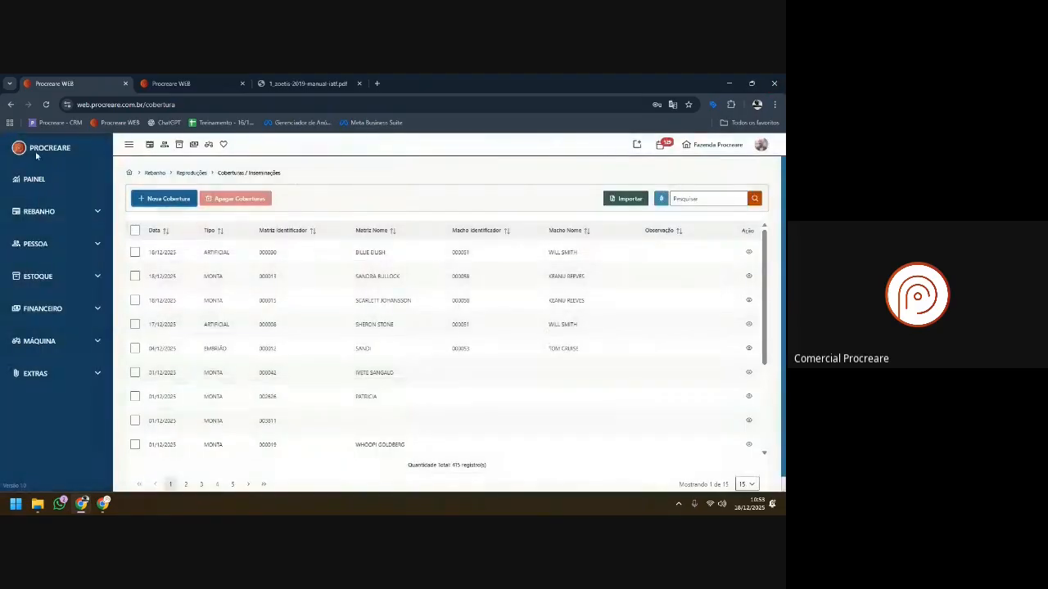
- Start another group diagnosis in Diagnósticos (Prenhez), filter the specific animals by 14 and add animal 000014 to the listing
click(43, 213)
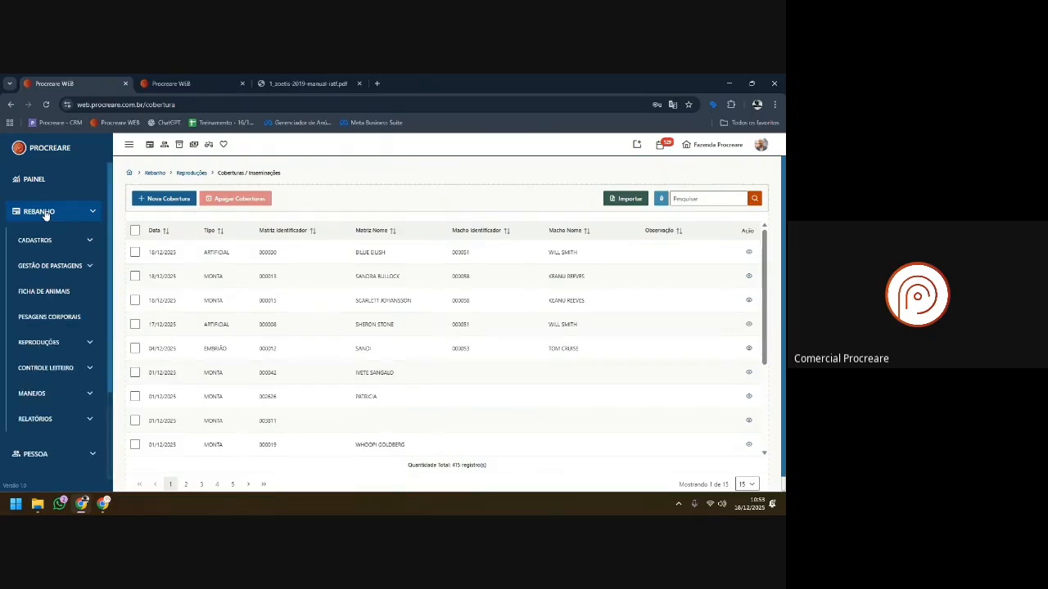
click(46, 342)
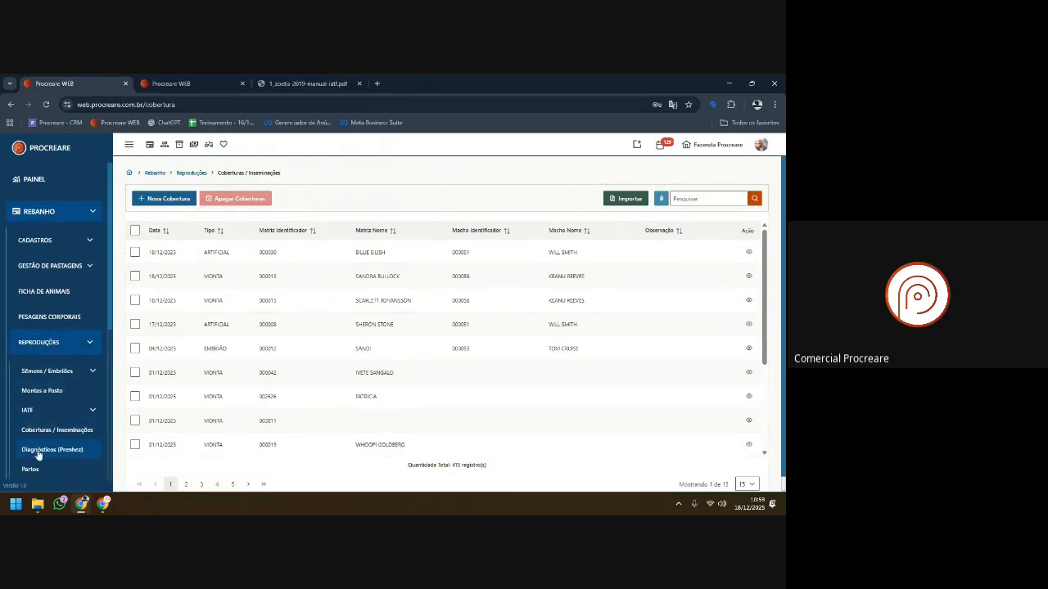
click(37, 451)
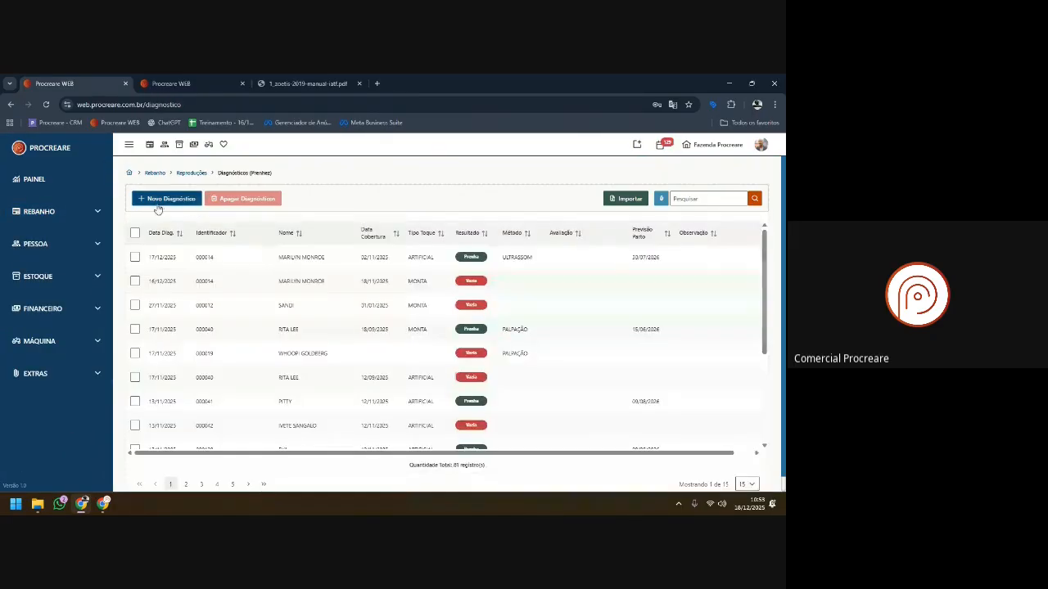
click(164, 199)
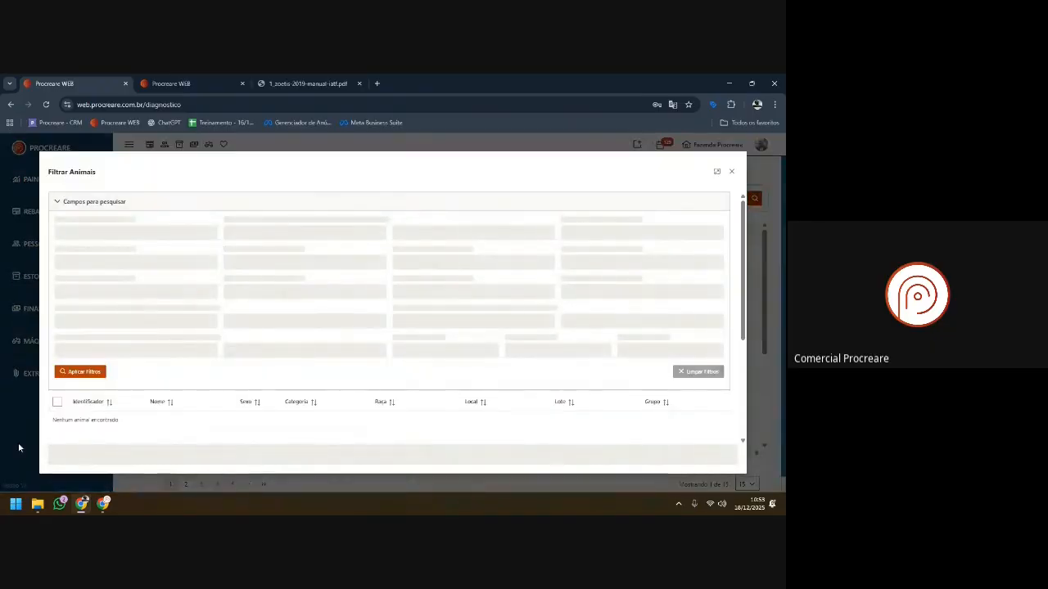
click(89, 236)
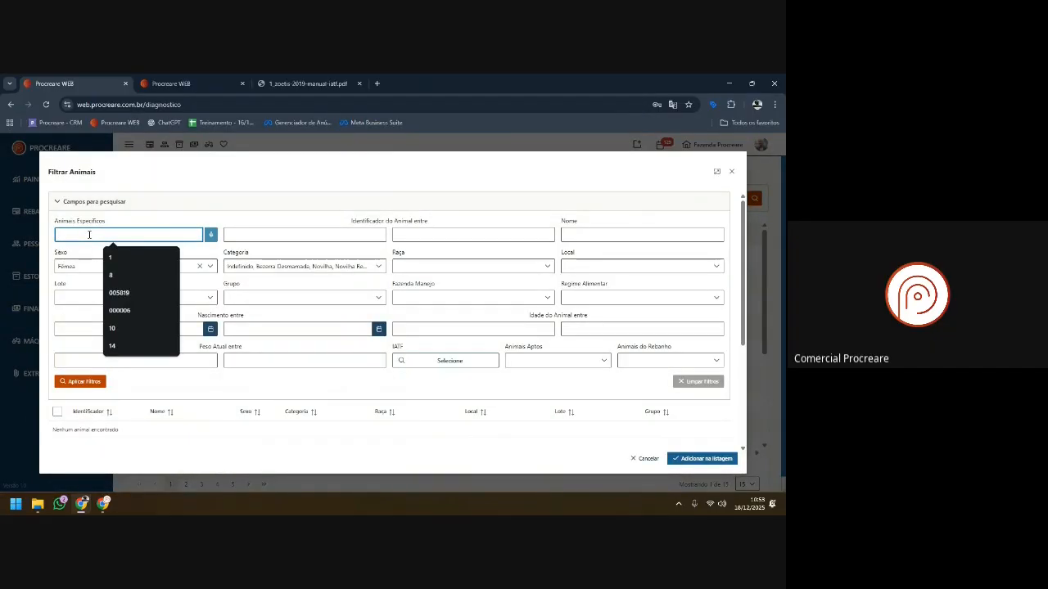
text(14)
click(79, 382)
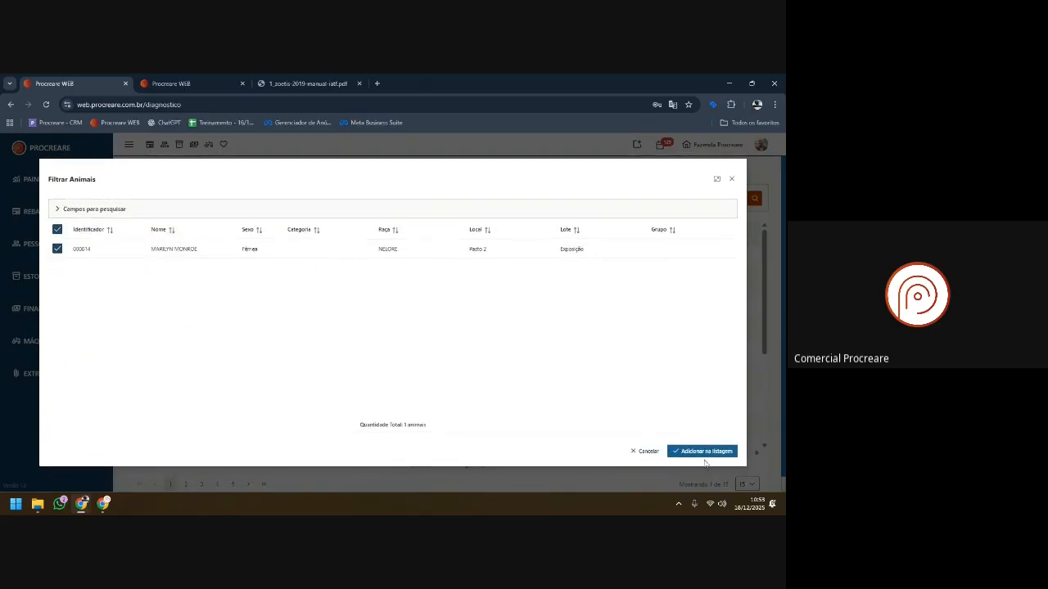
click(703, 454)
- Set the Data Diagnóstico of animal 000014 to 18/12/2025 and its Resultado to Vazia
click(134, 268)
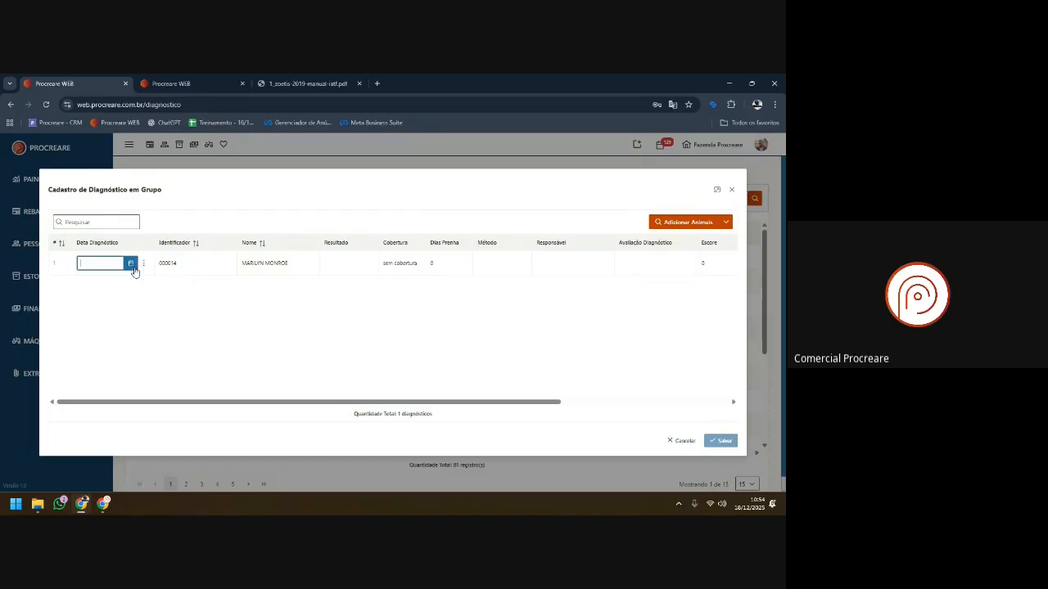
click(131, 265)
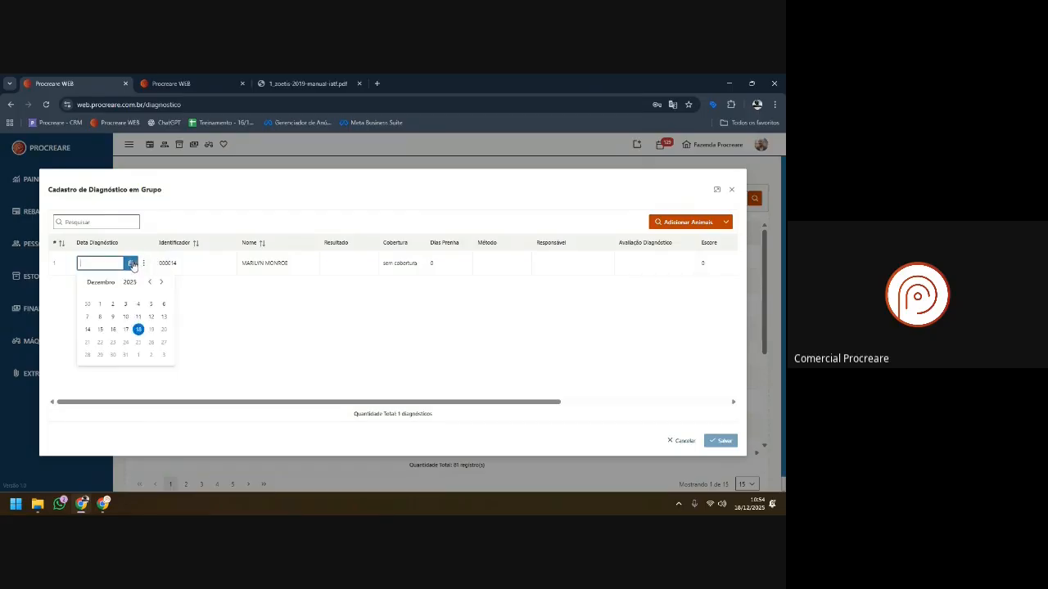
click(139, 328)
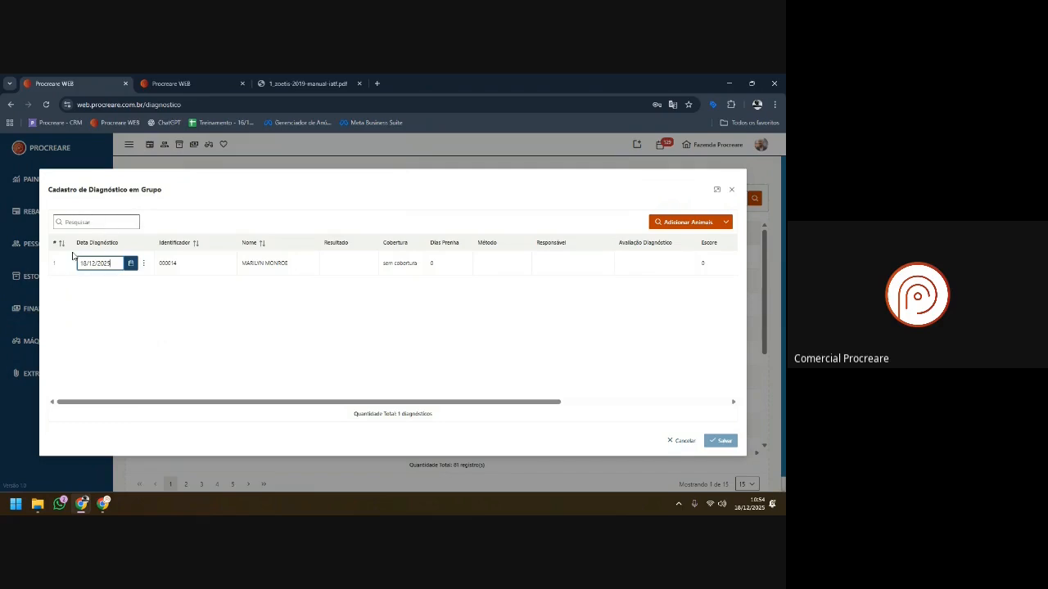
click(325, 263)
click(338, 264)
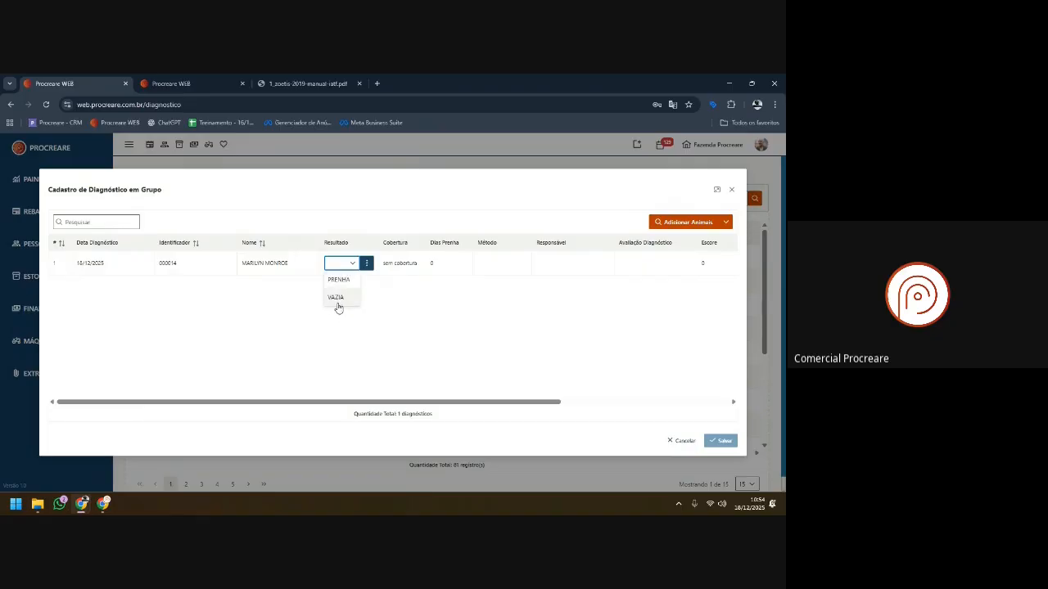
click(336, 298)
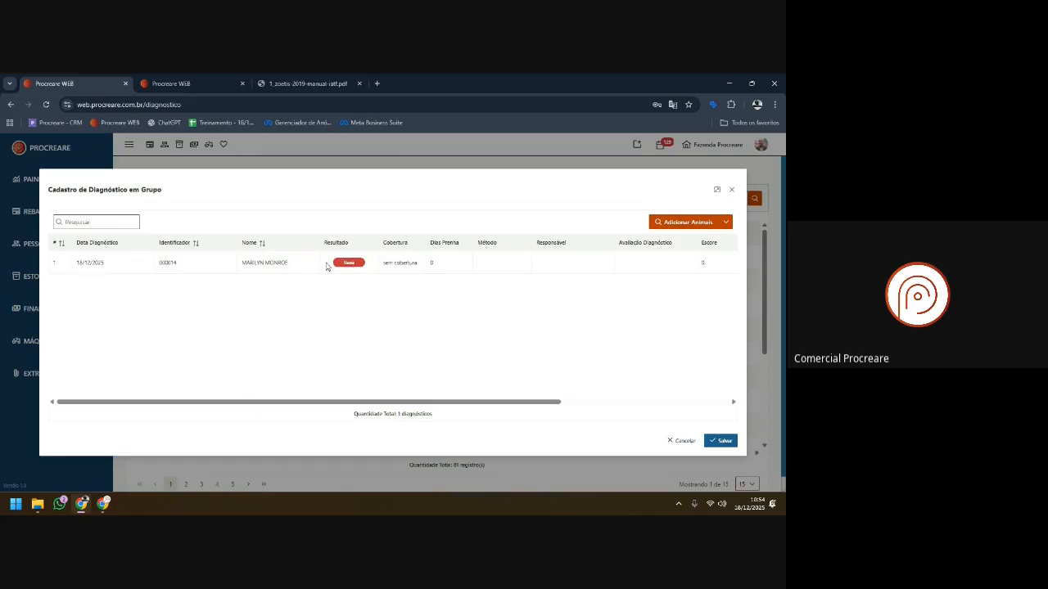
- Link the diagnosis to the ARTIFICIAL cobertura of 02/11/2025 and save the group diagnosis
click(392, 271)
click(397, 266)
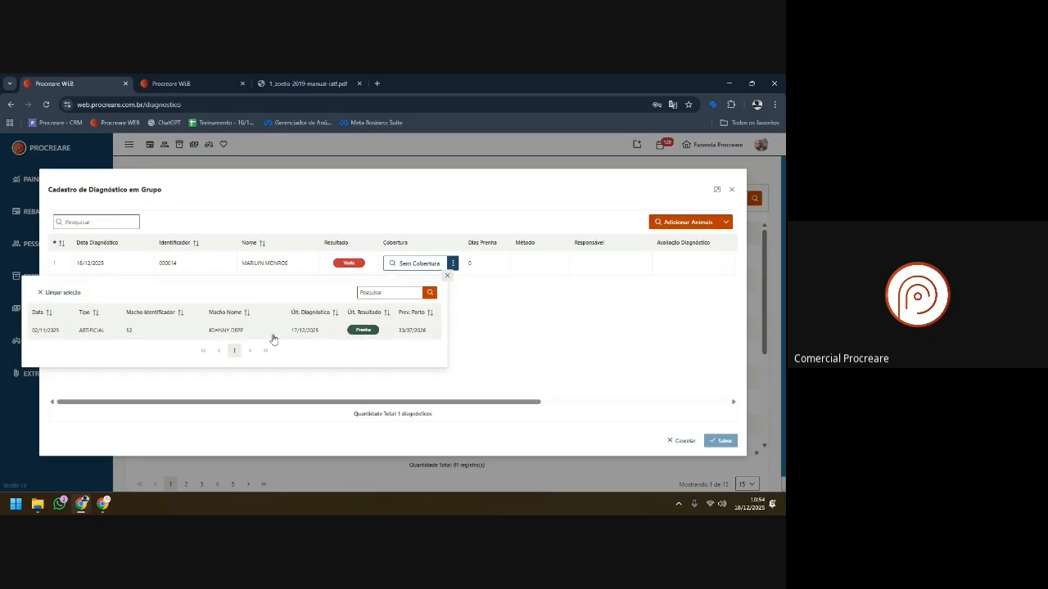
click(233, 334)
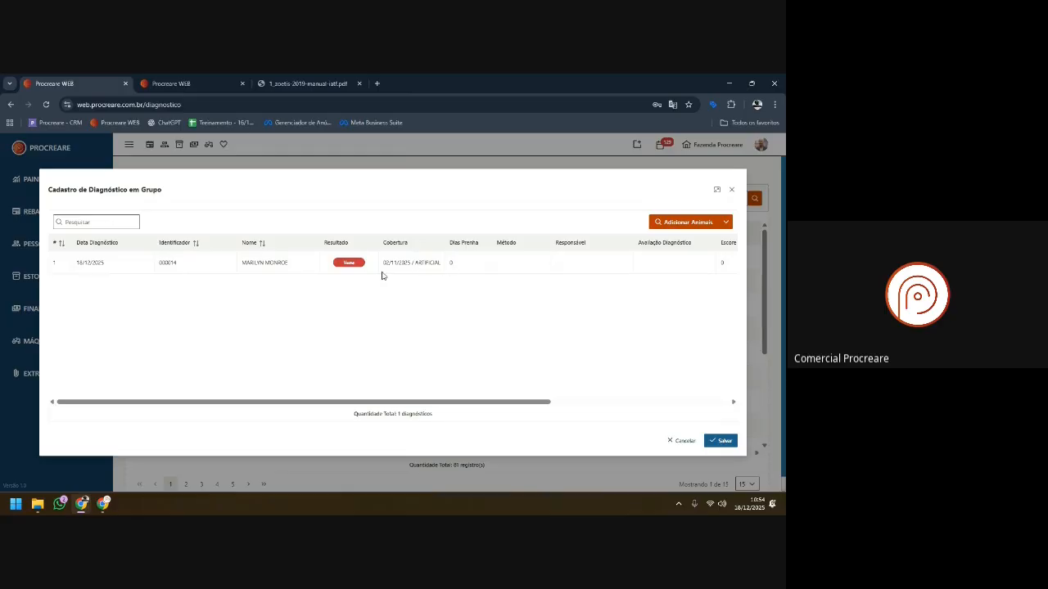
click(716, 439)
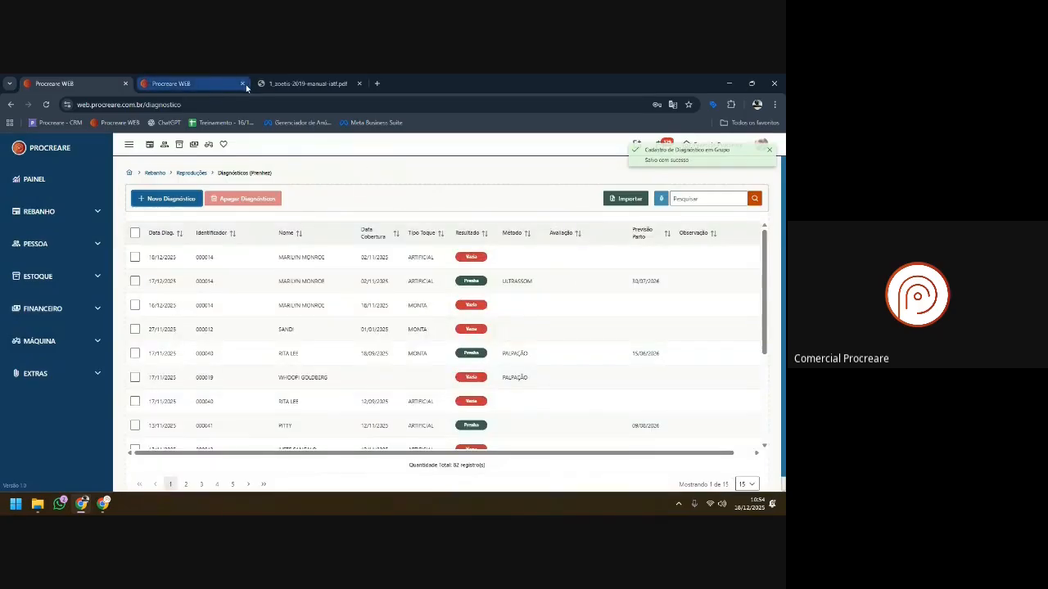
- Reload the record of animal 000014 from Ficha de Animais and check the Resultado and Absorção columns of its Vida Reprodutiva
click(176, 83)
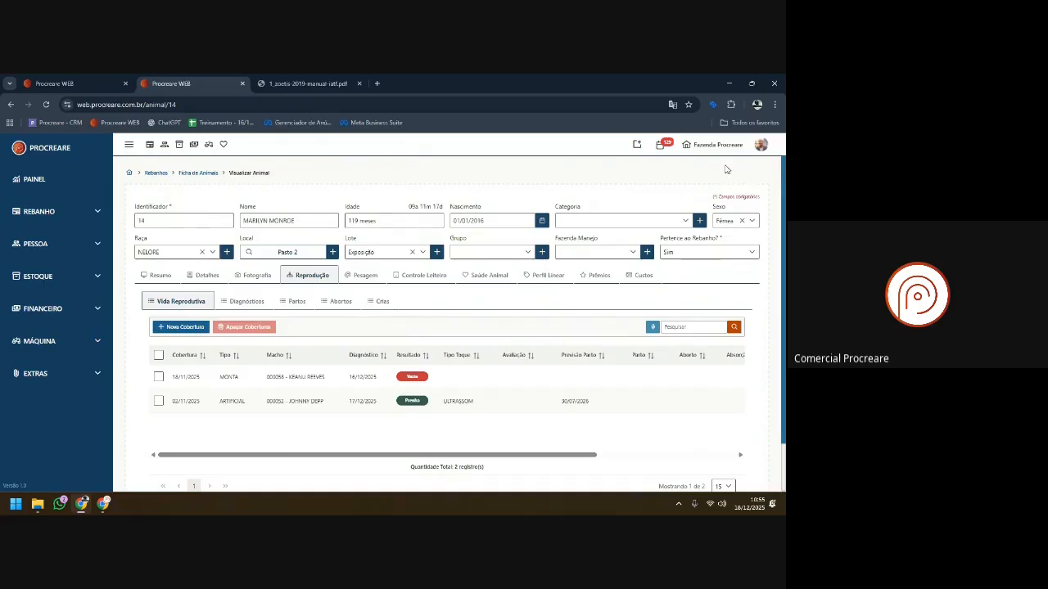
click(149, 144)
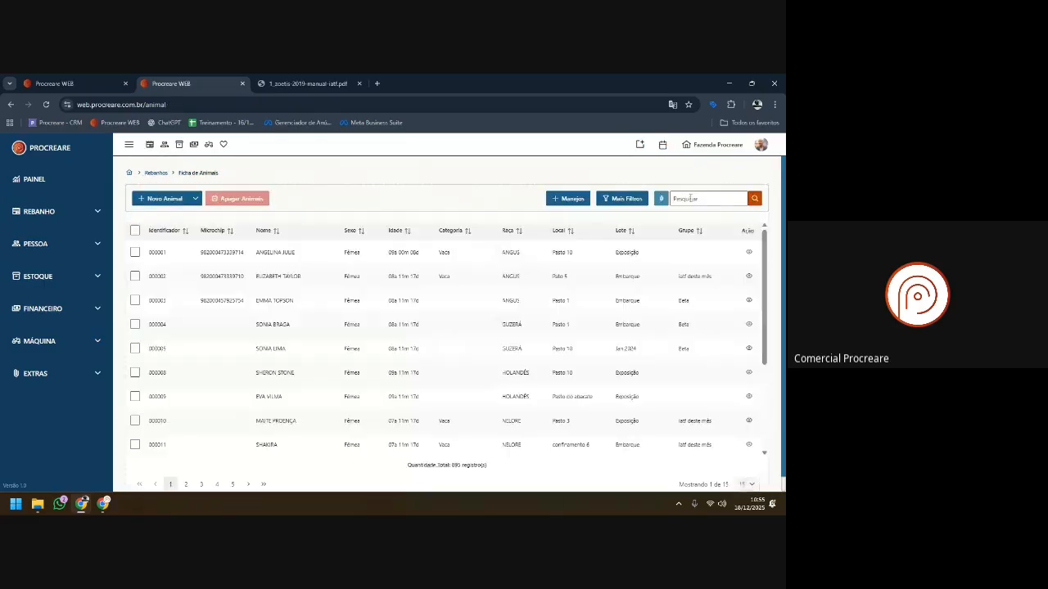
click(690, 198)
text(14)
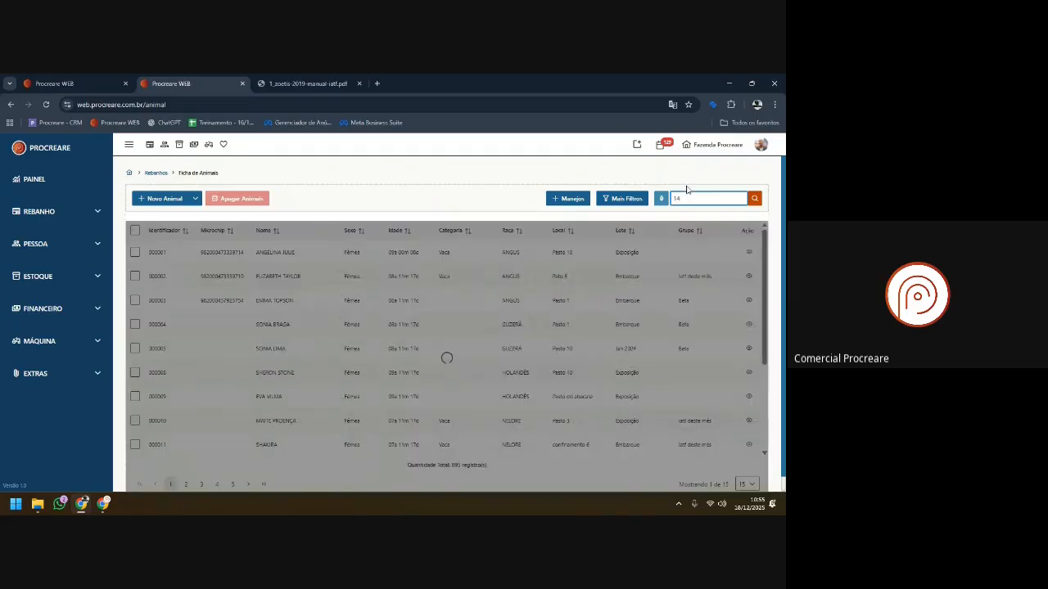
click(207, 279)
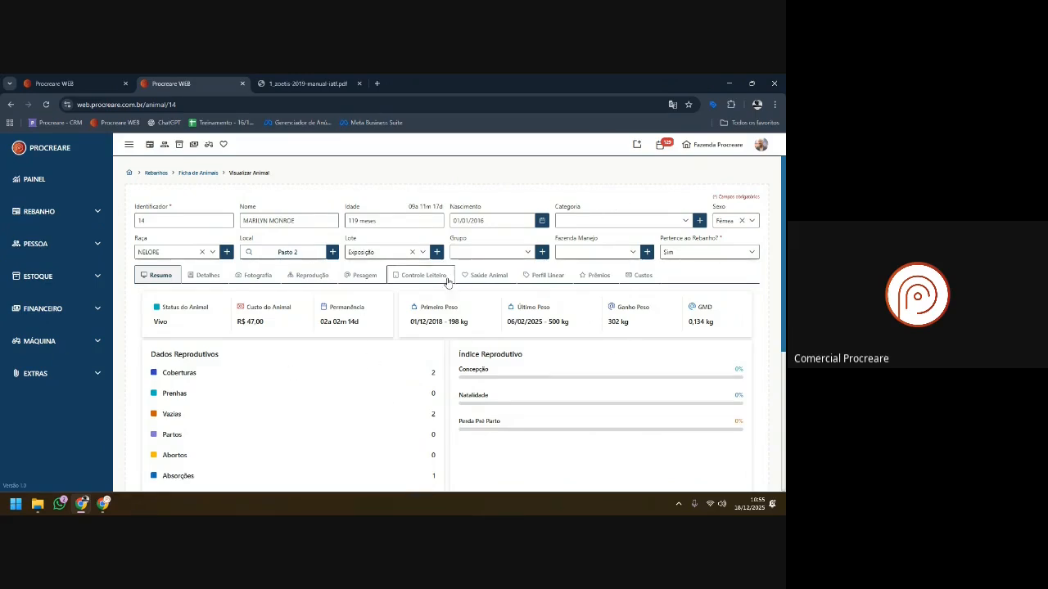
click(315, 277)
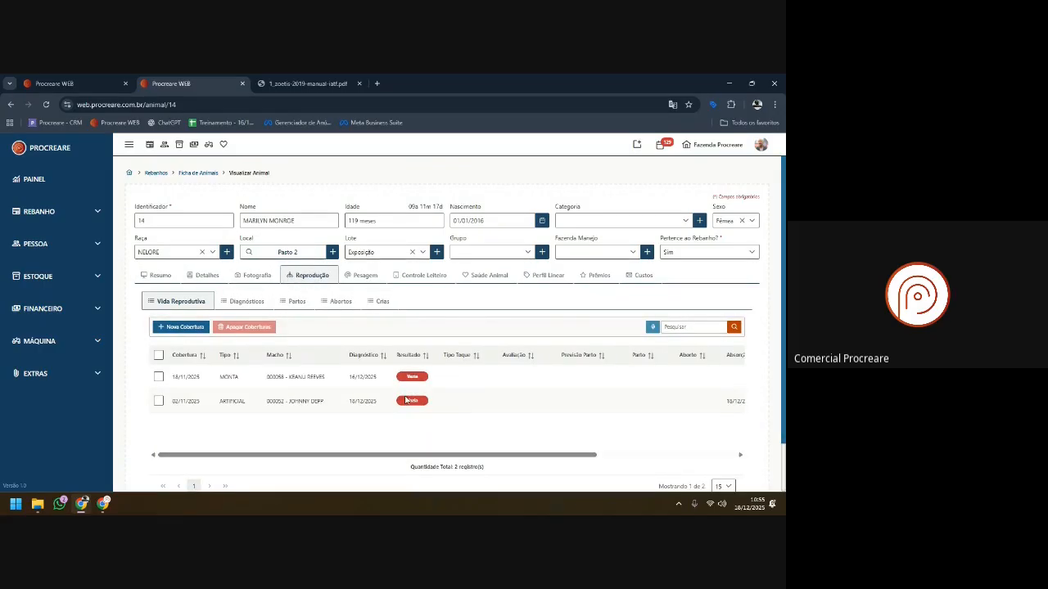
drag(398, 456, 585, 457)
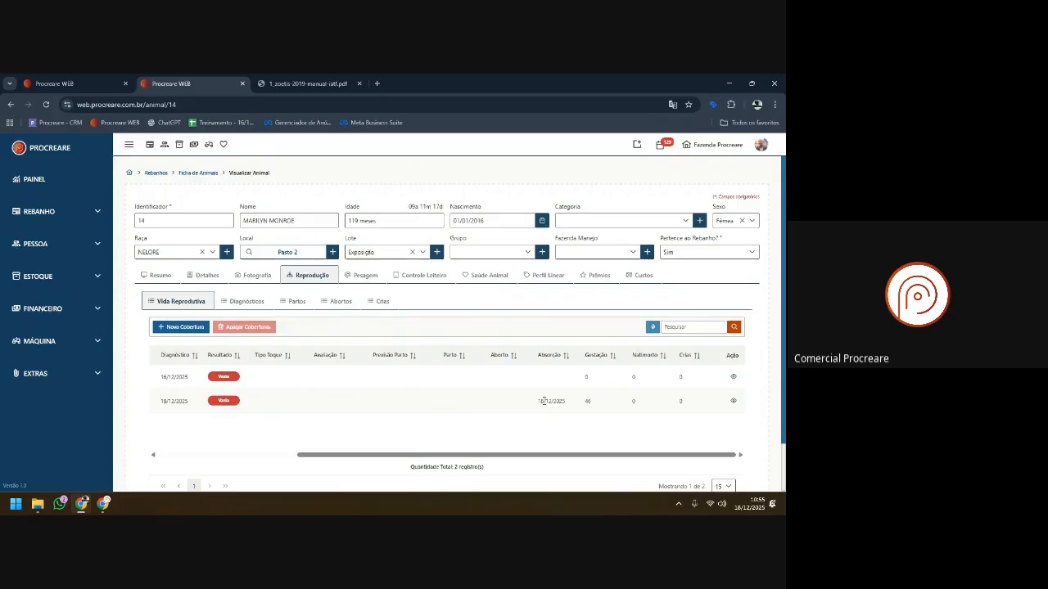
- Open Partos under Rebanho > Reproduções and start a new group birth record
click(43, 215)
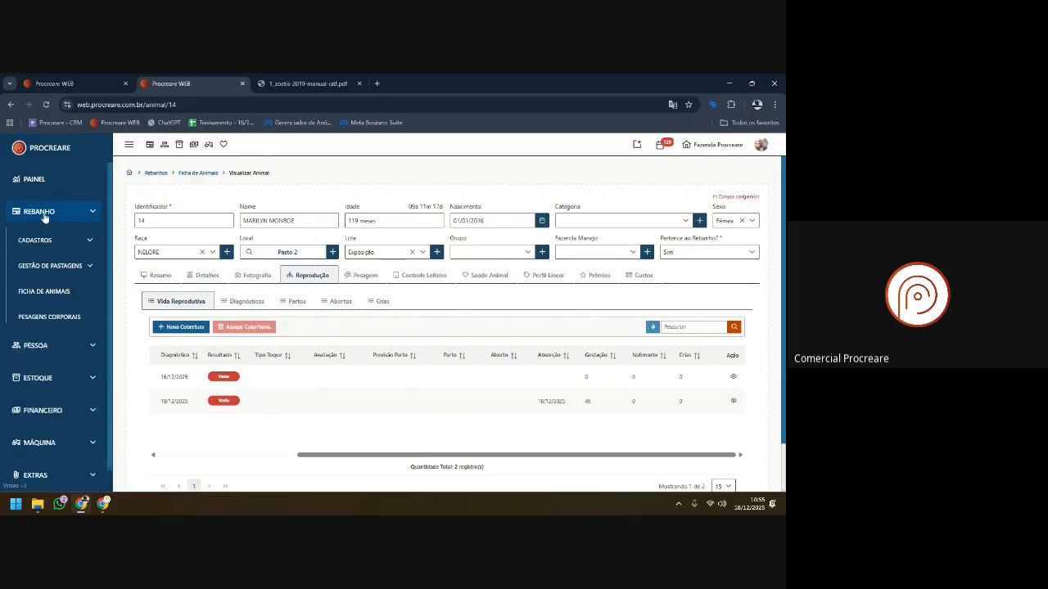
click(94, 84)
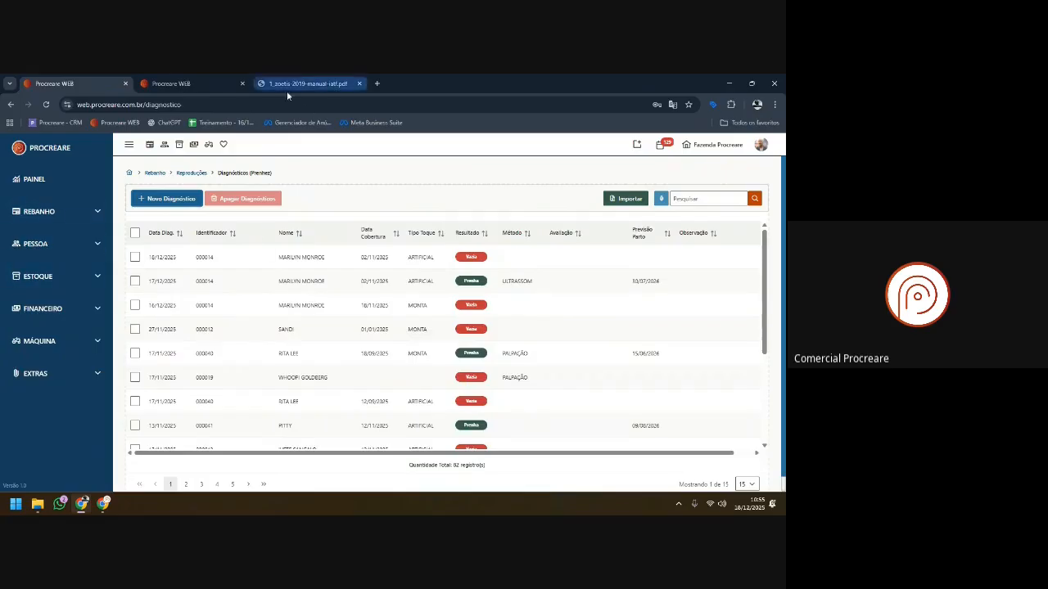
click(51, 214)
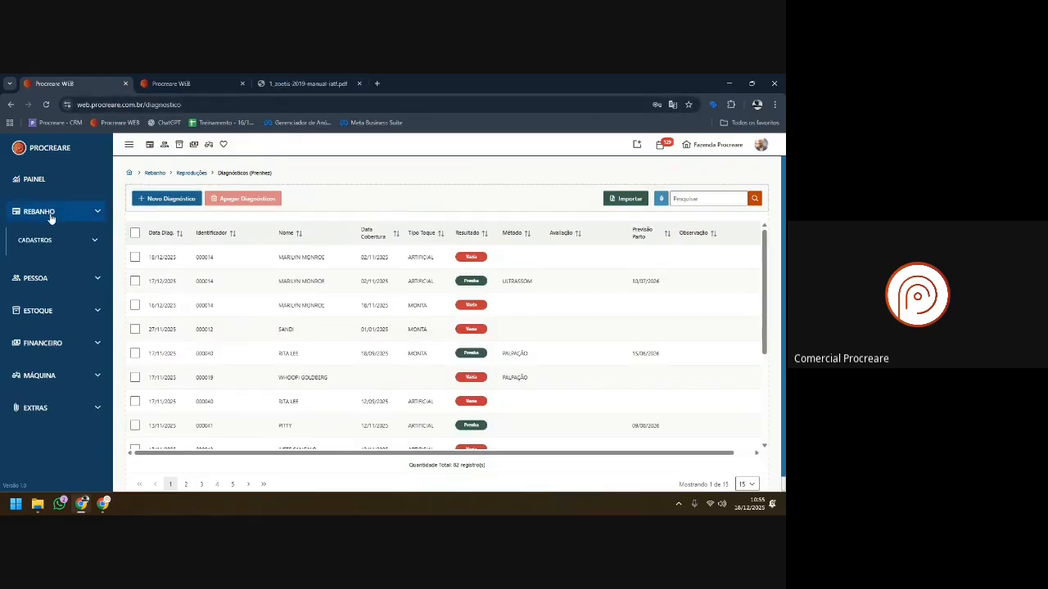
click(47, 347)
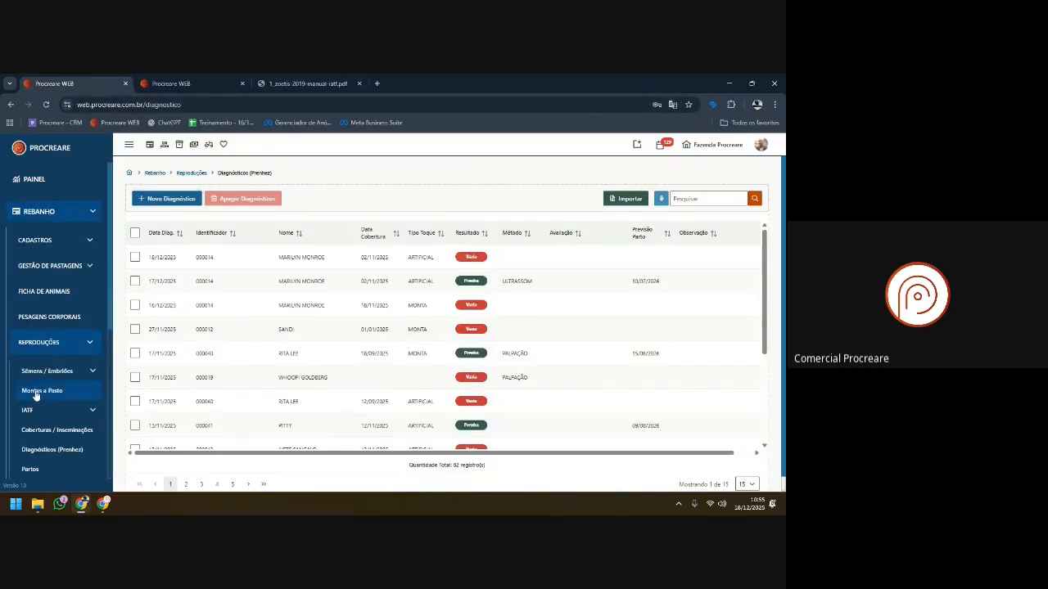
scroll(44, 414, down, 2)
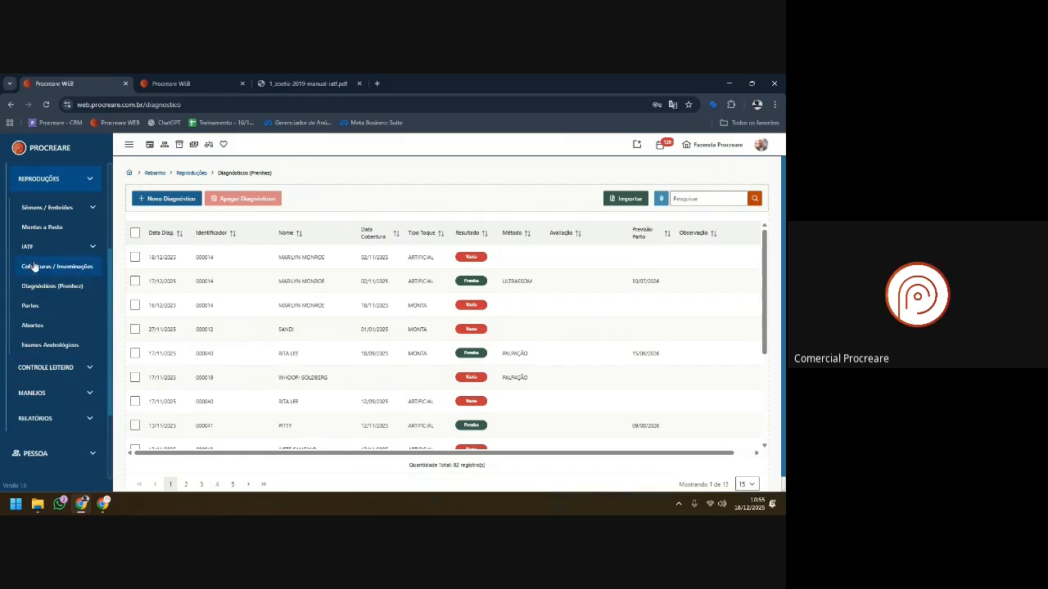
click(30, 307)
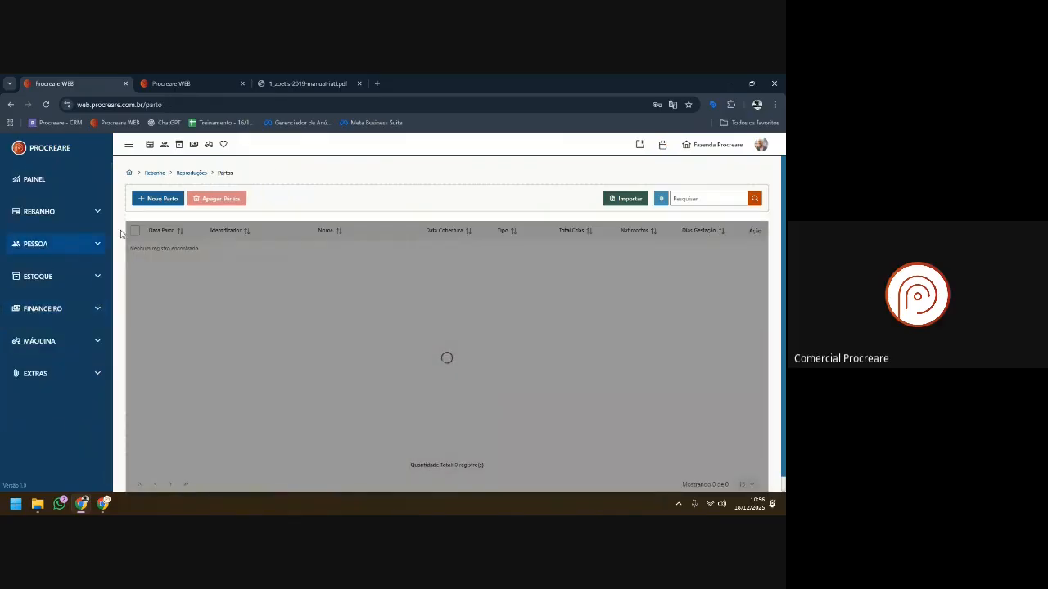
click(172, 200)
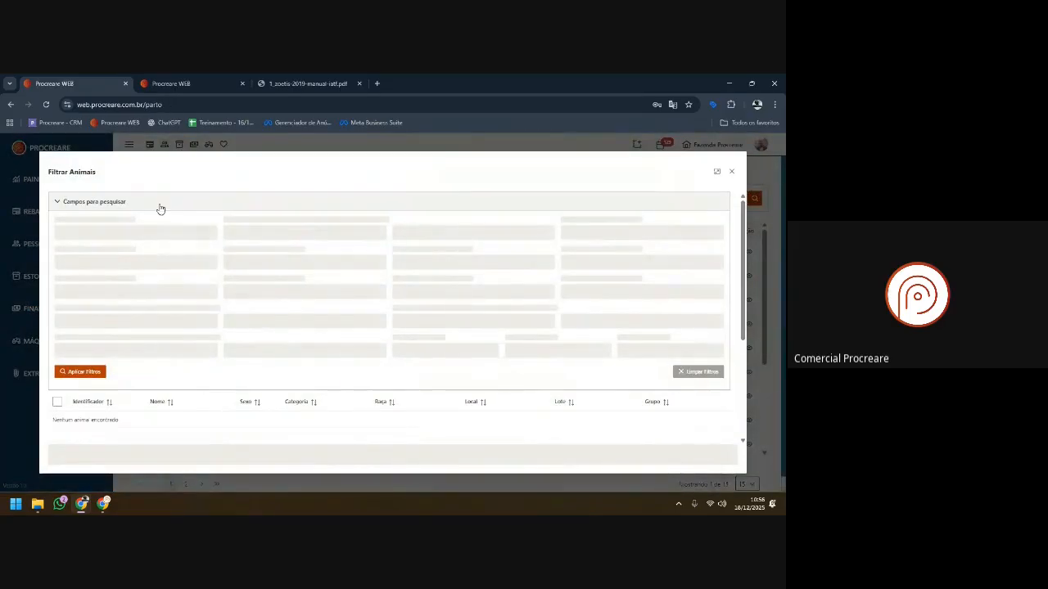
- Filter the females by Animais Aptos A Parir and add all the matching animals to the group birth listing
click(586, 360)
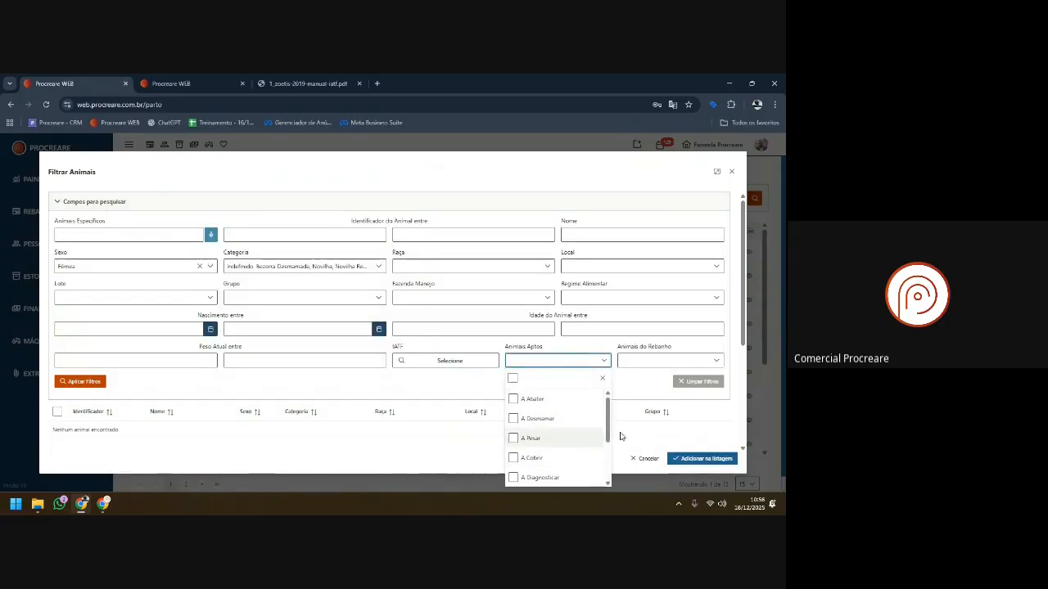
scroll(573, 444, down, 1)
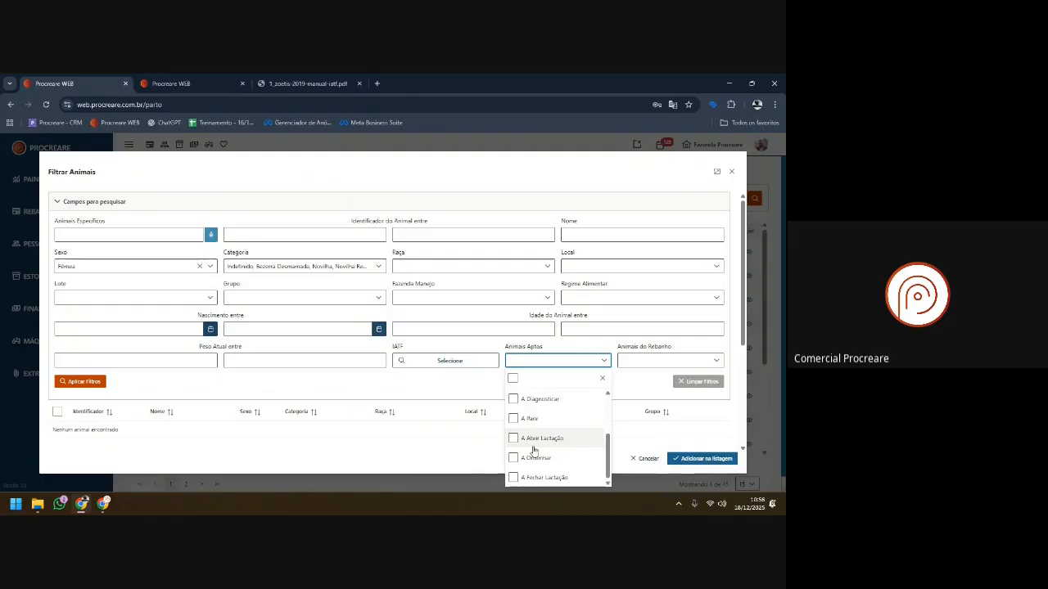
scroll(529, 417, down, 2)
scroll(556, 425, up, 3)
scroll(551, 442, down, 2)
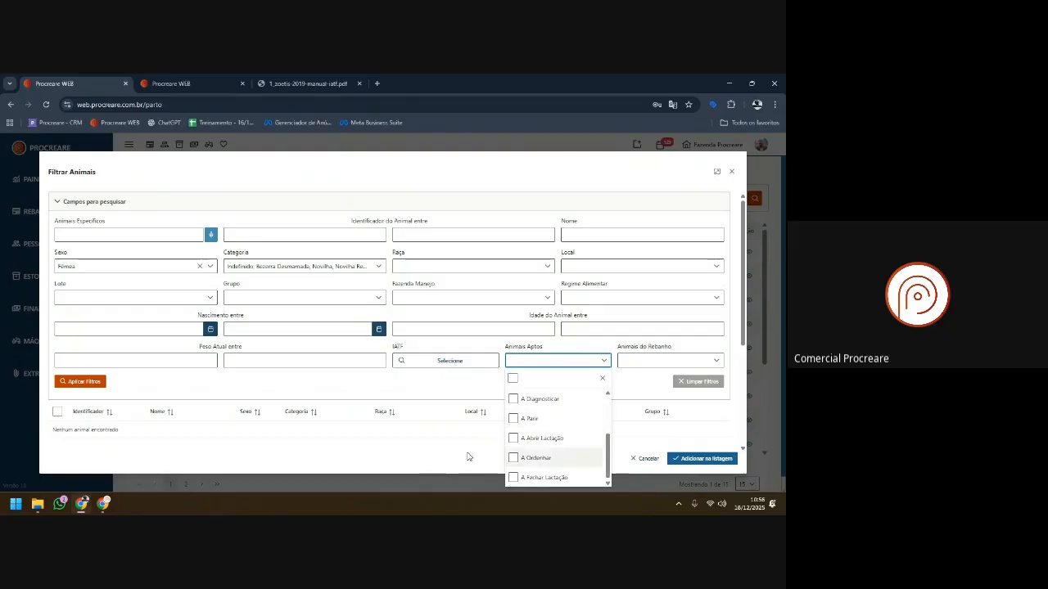
click(524, 363)
click(525, 363)
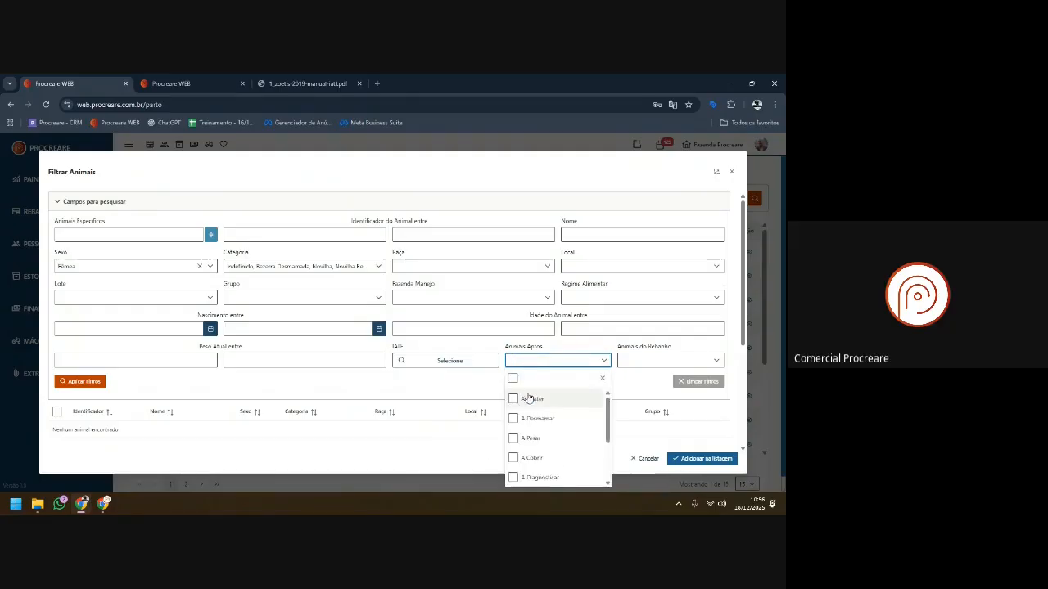
scroll(551, 440, down, 2)
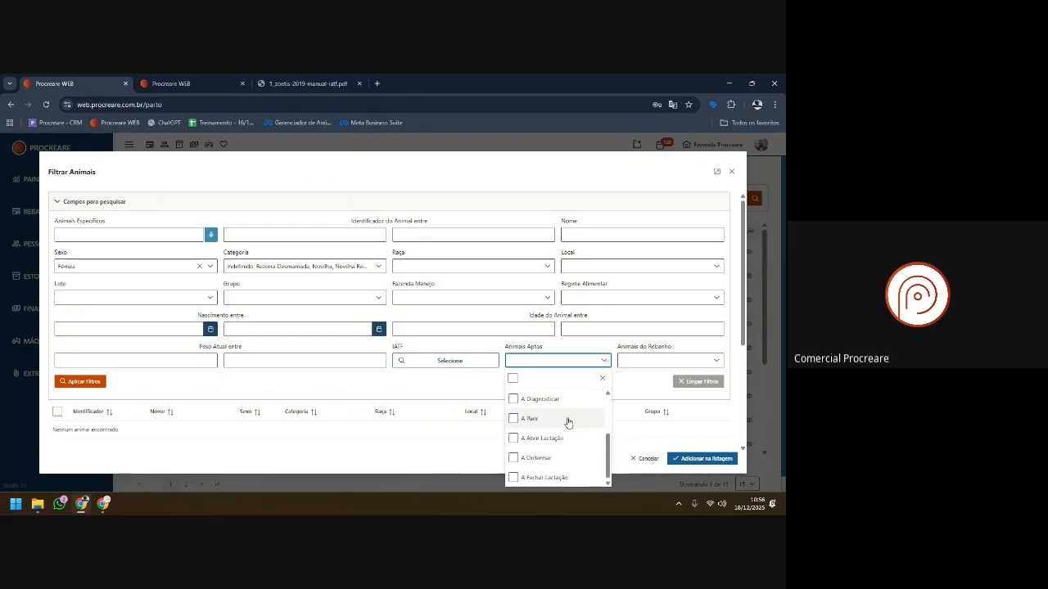
click(509, 422)
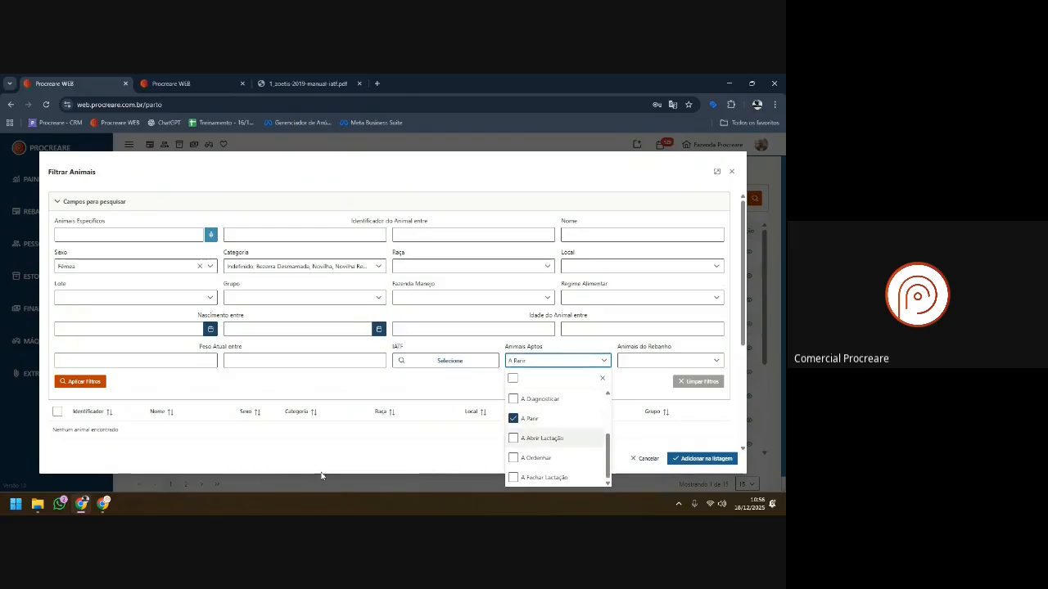
click(426, 456)
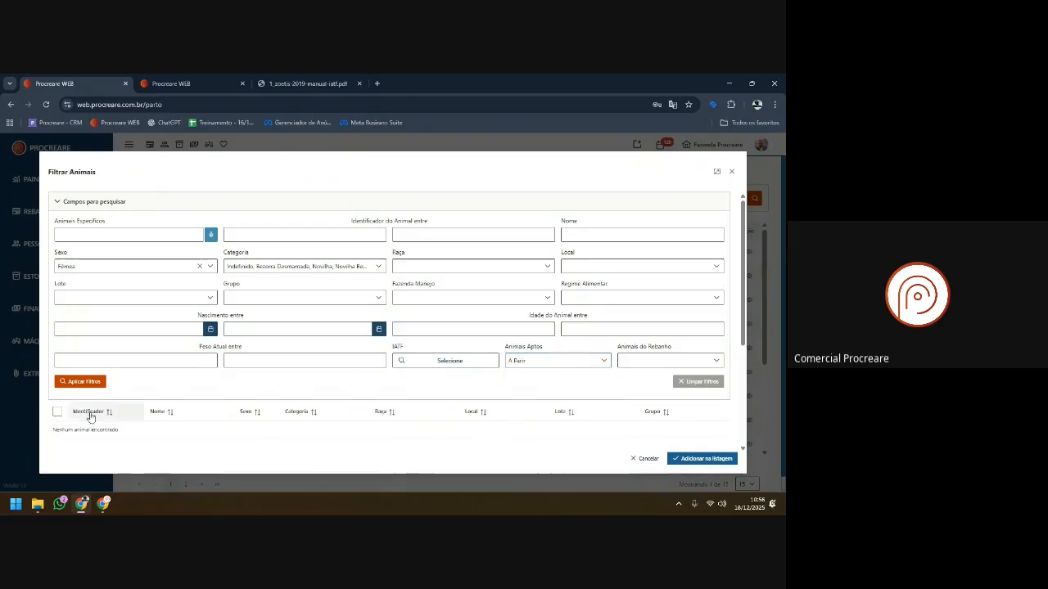
click(78, 381)
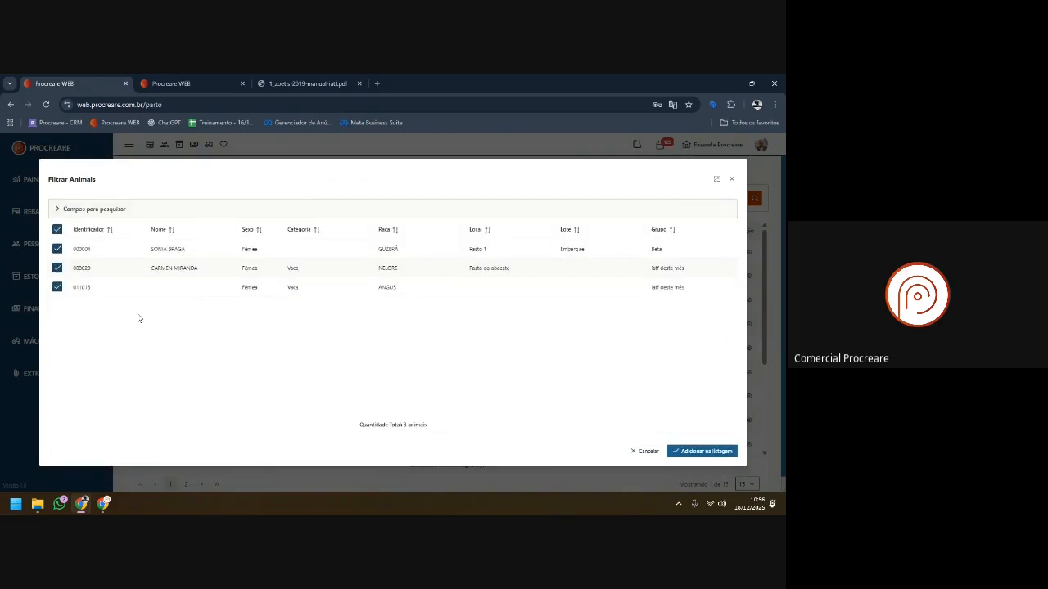
click(719, 452)
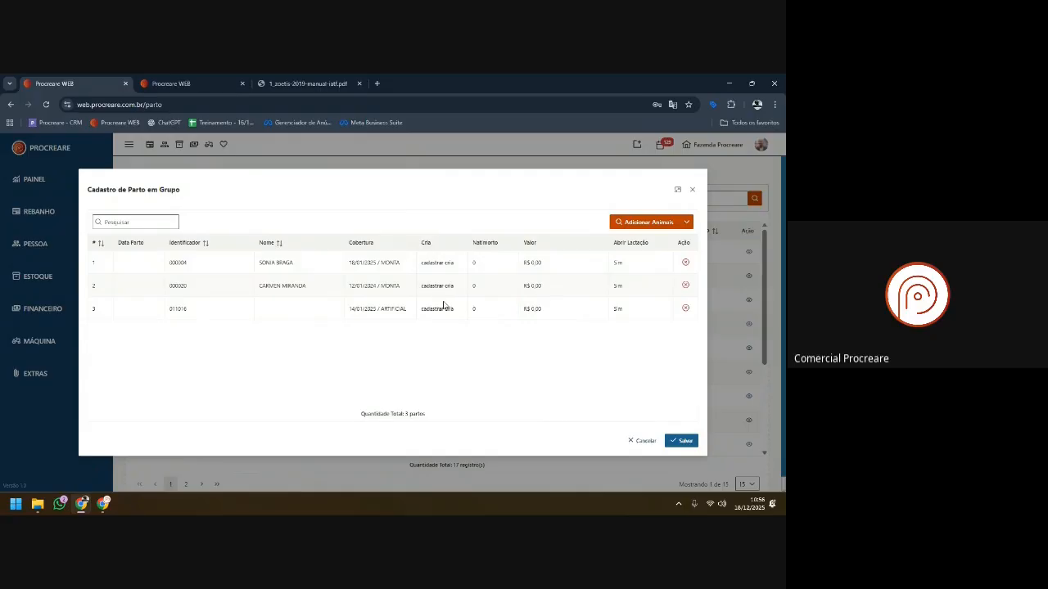
- Check the December 2025 reminders in Lembretes and review the animal filter of the group birth registration again without adding animals
click(214, 83)
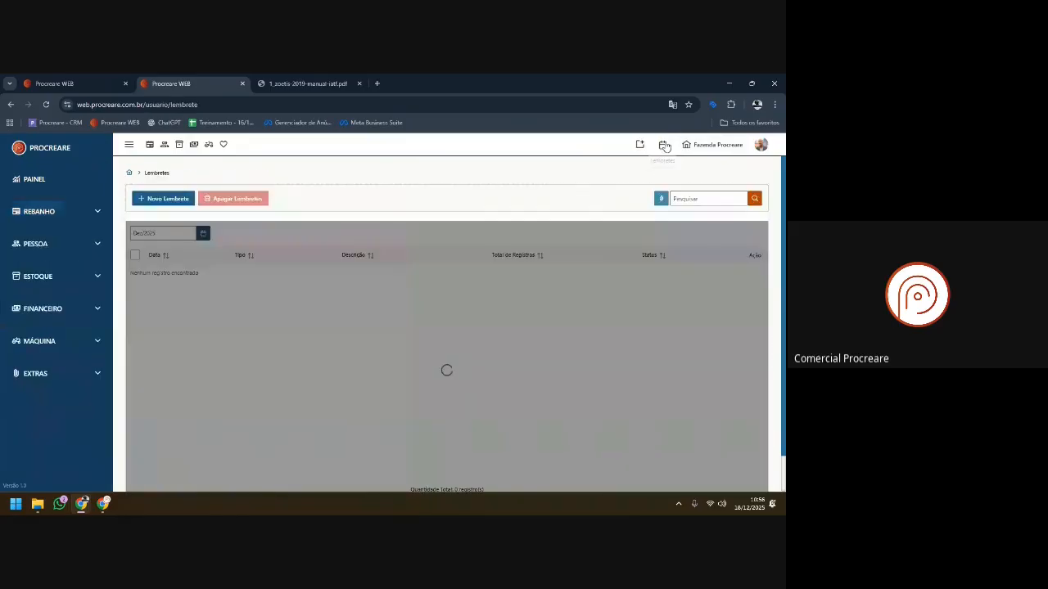
click(666, 145)
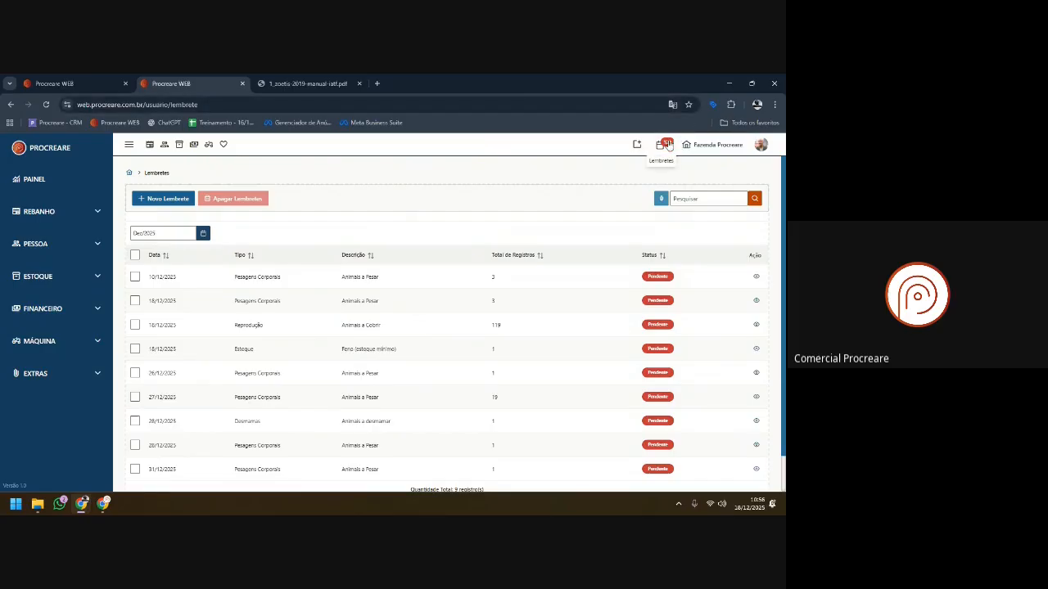
click(76, 86)
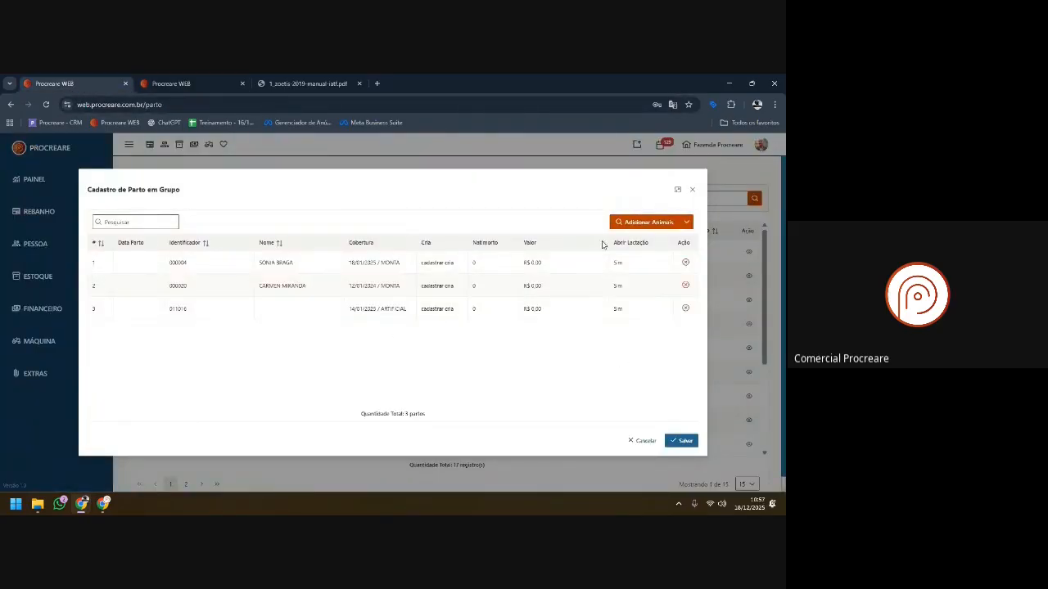
click(645, 223)
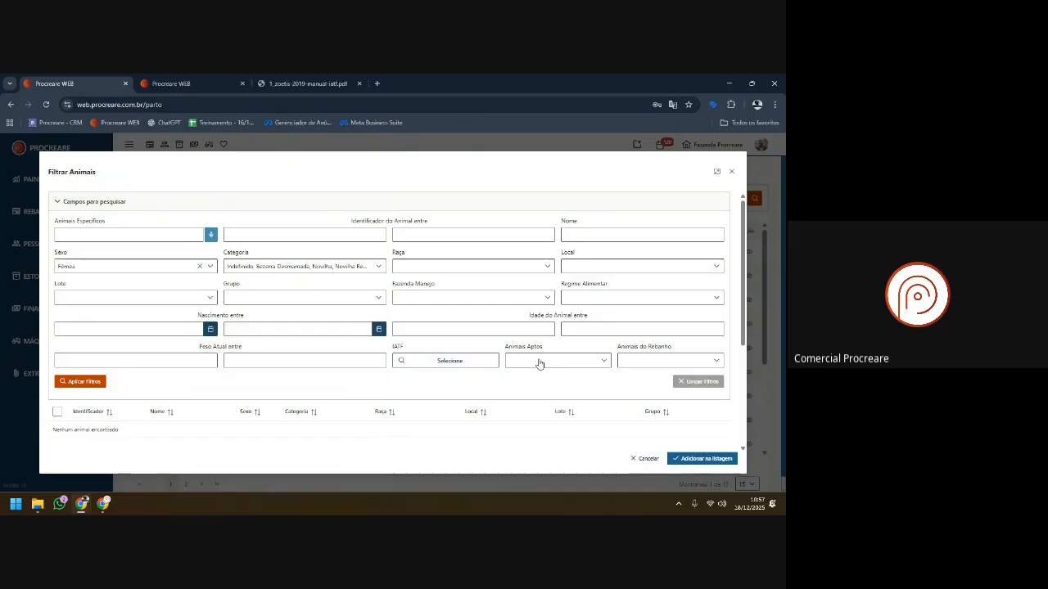
click(733, 172)
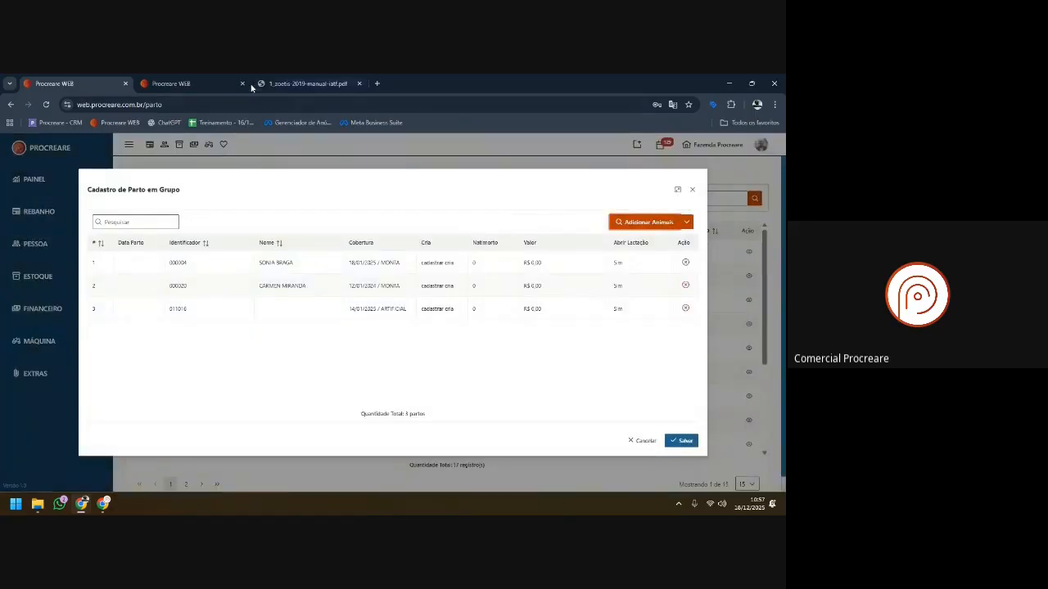
- Return to the browser tab with Lembretes and expand the Rebanho modules
click(208, 83)
click(50, 213)
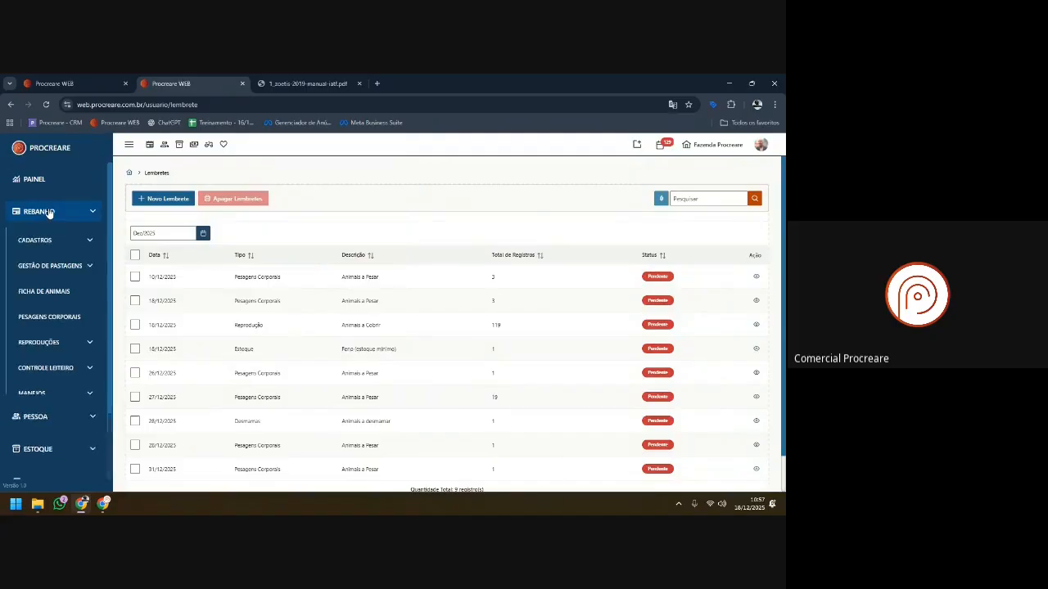
- Browse the herd's reproduction reports down to the Acompanhamento Reprodutivo options
click(65, 419)
scroll(64, 405, down, 2)
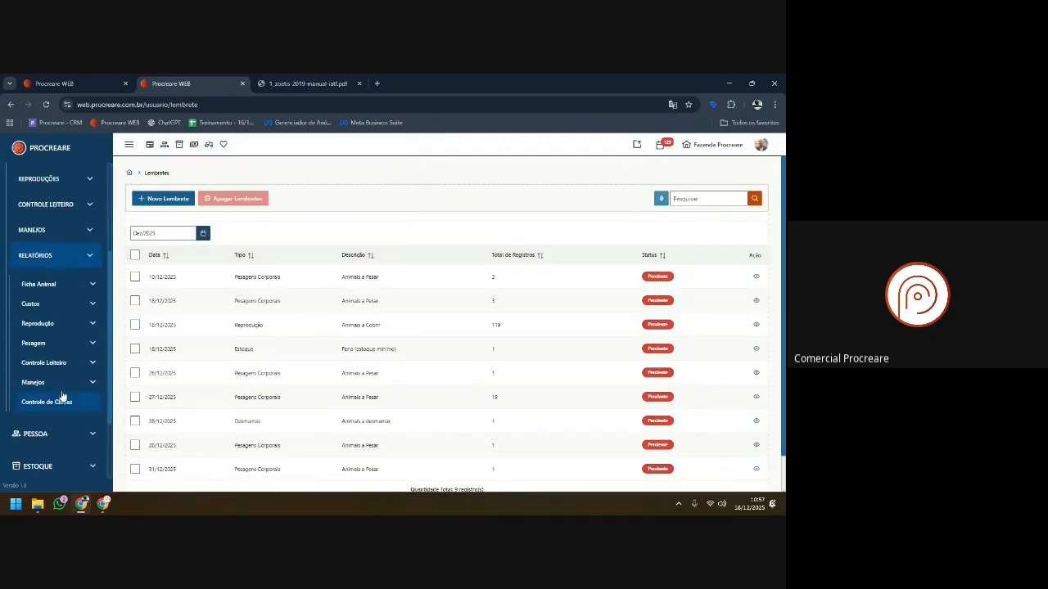
click(46, 325)
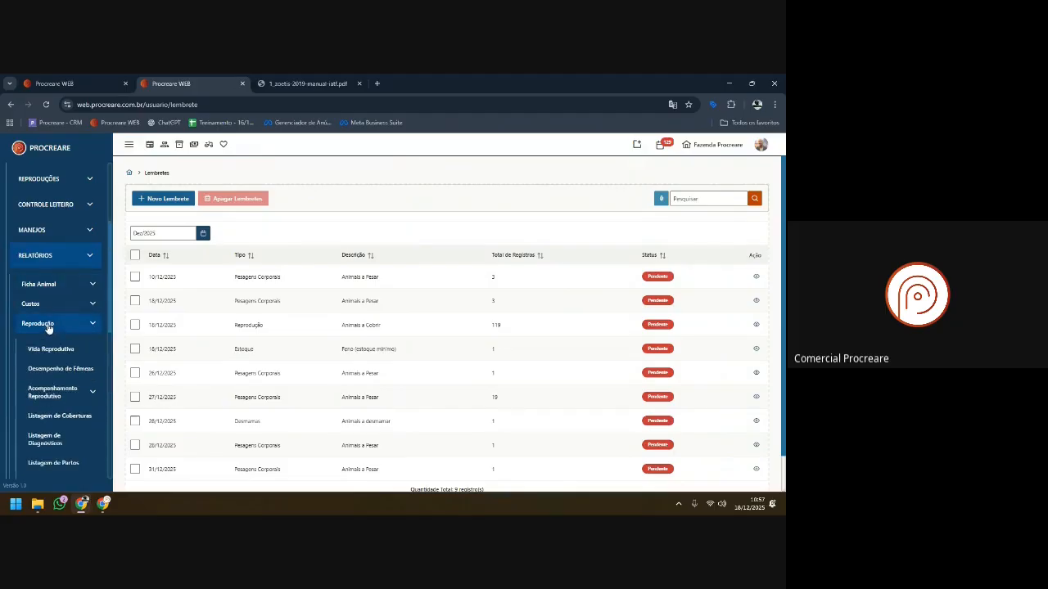
click(49, 393)
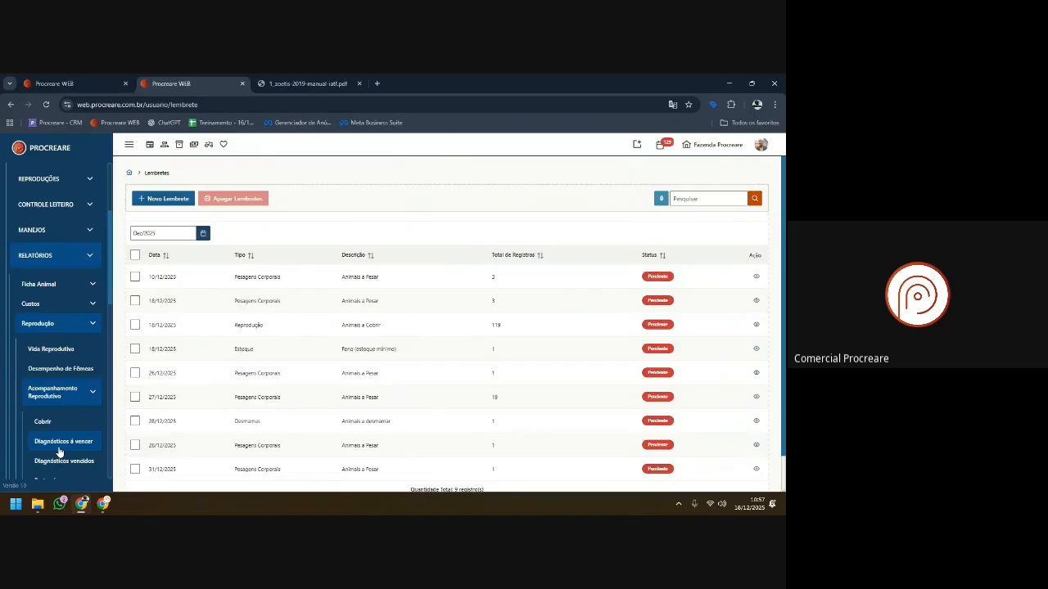
- Return to the open group birth registration and apply the birth date 18/12/2025 to all listed animals
click(74, 84)
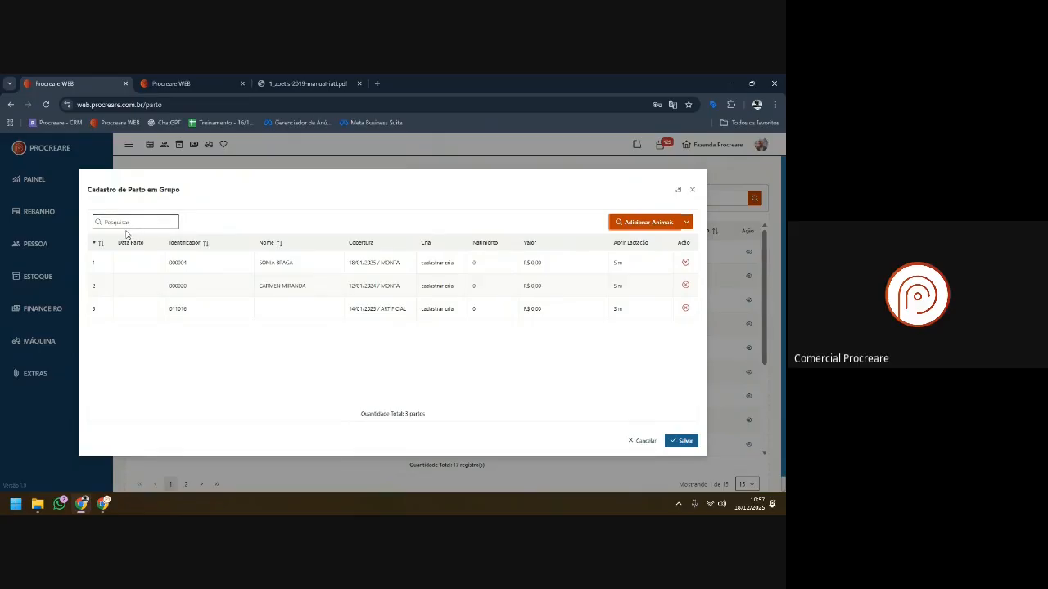
click(135, 266)
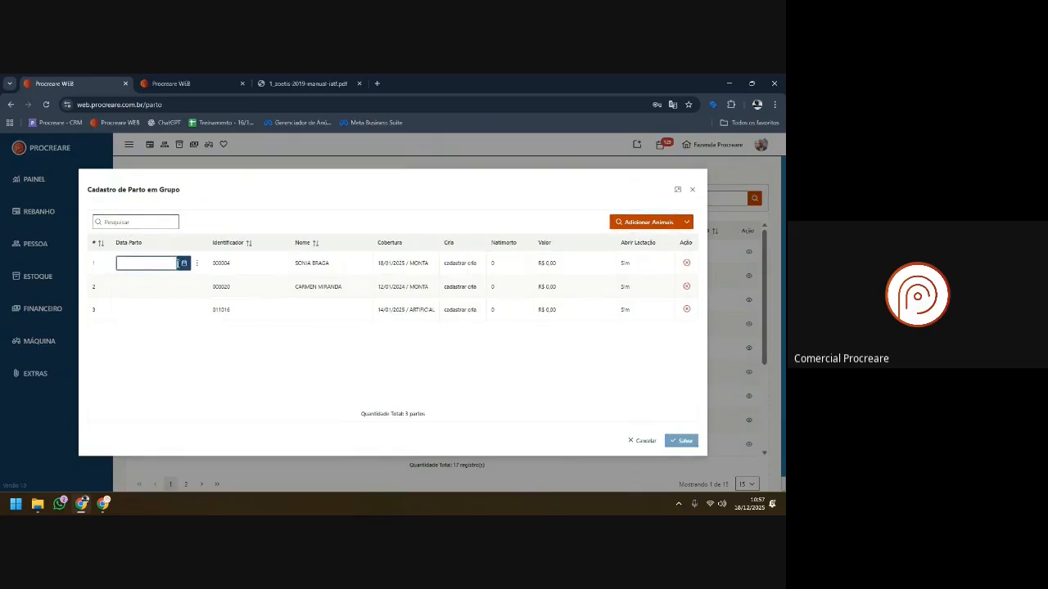
click(181, 263)
click(177, 332)
click(196, 264)
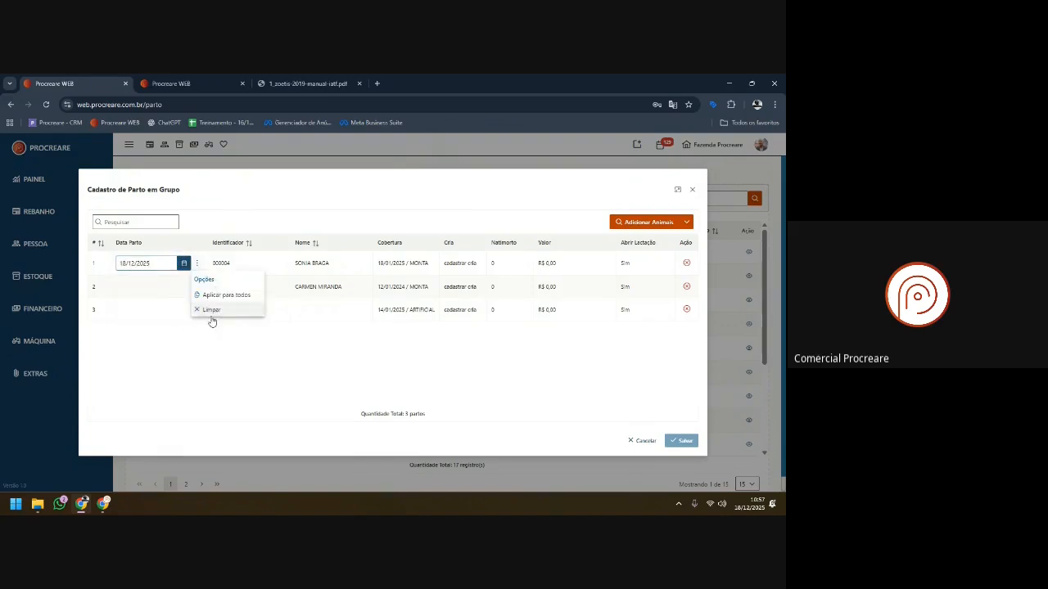
click(204, 296)
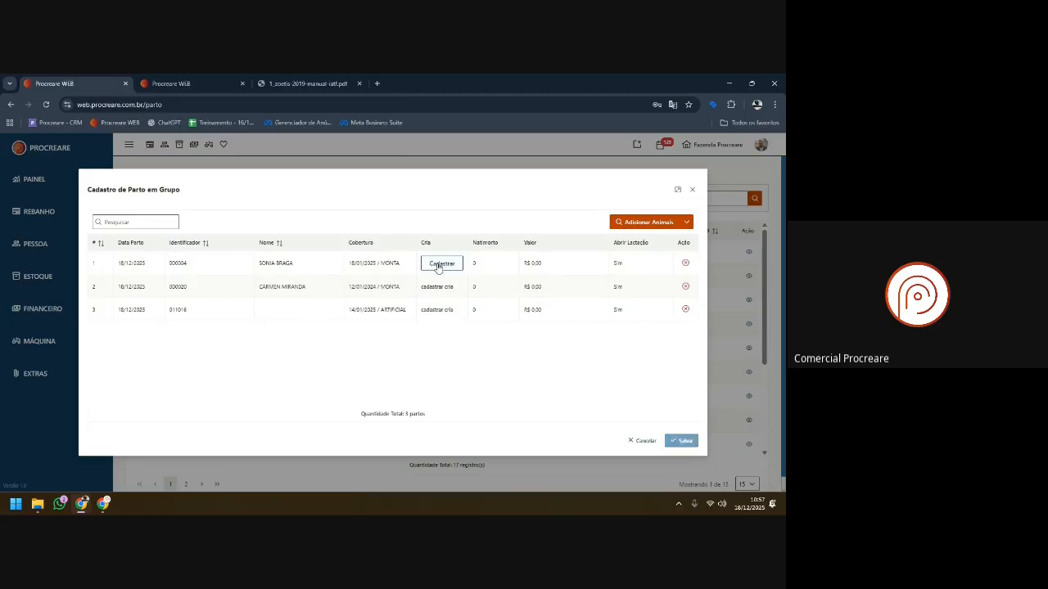
- Add a calf to the birth of mother 000004 and set its identifier to C104
click(436, 264)
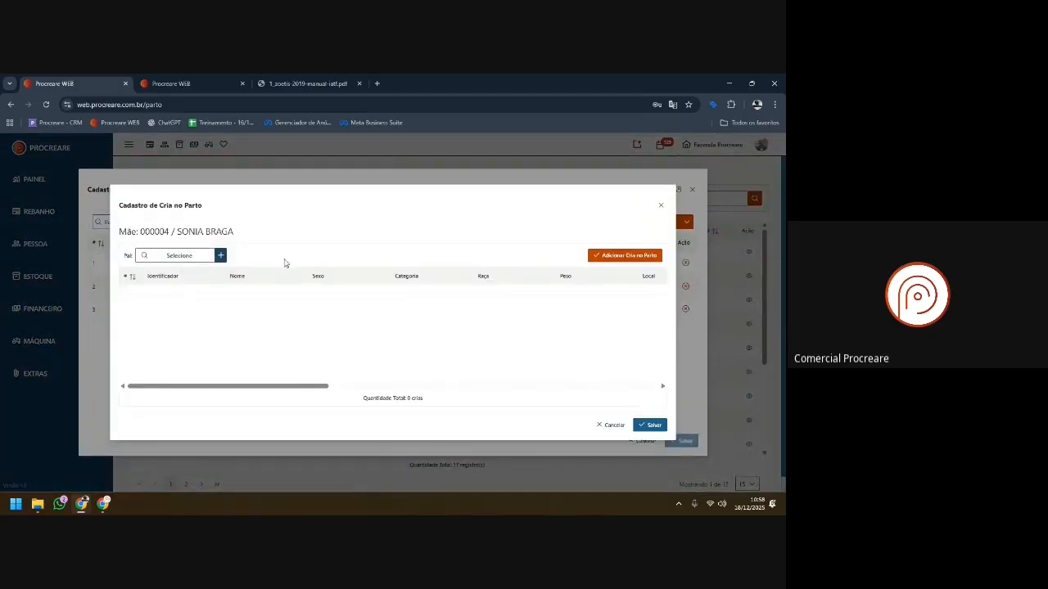
click(618, 259)
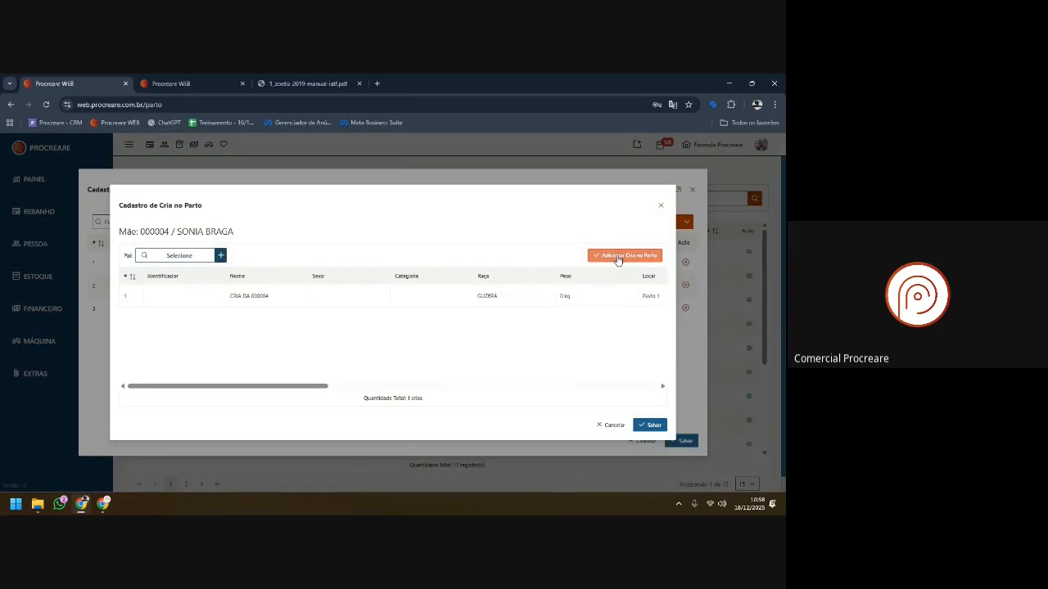
click(171, 297)
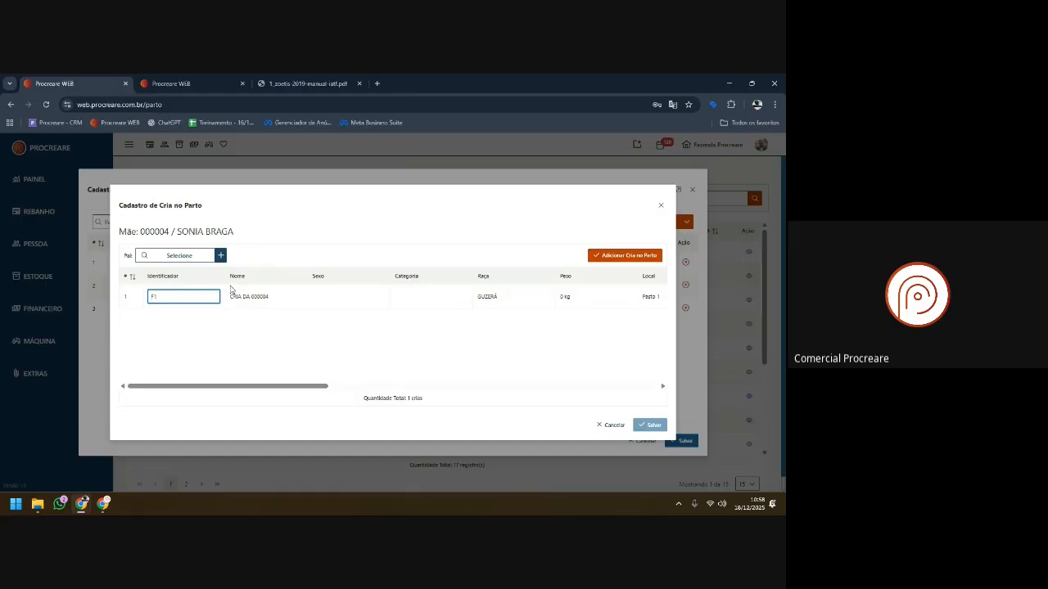
text(C)
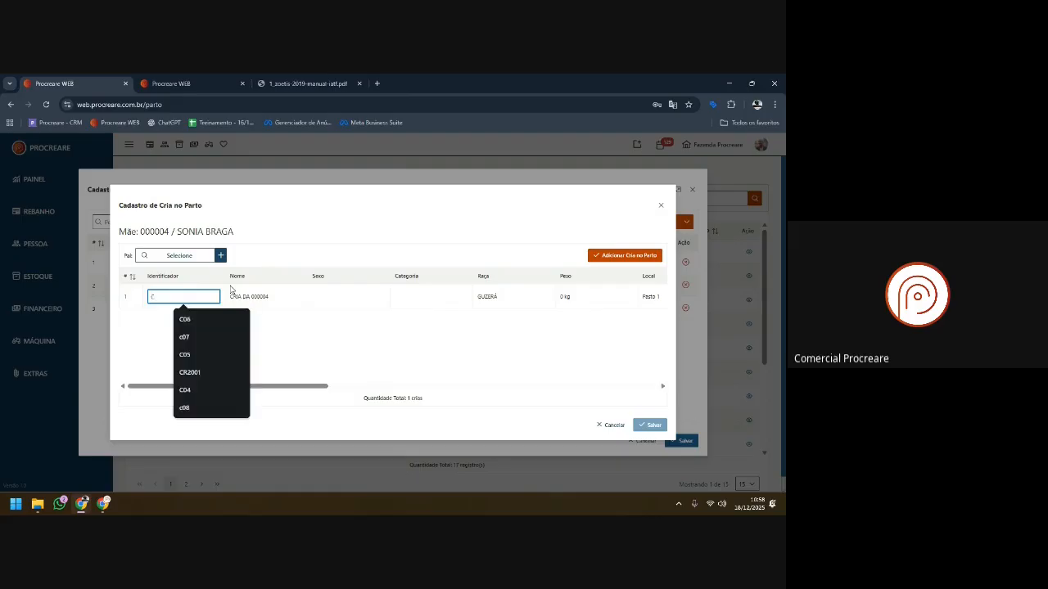
text(10)
text(4)
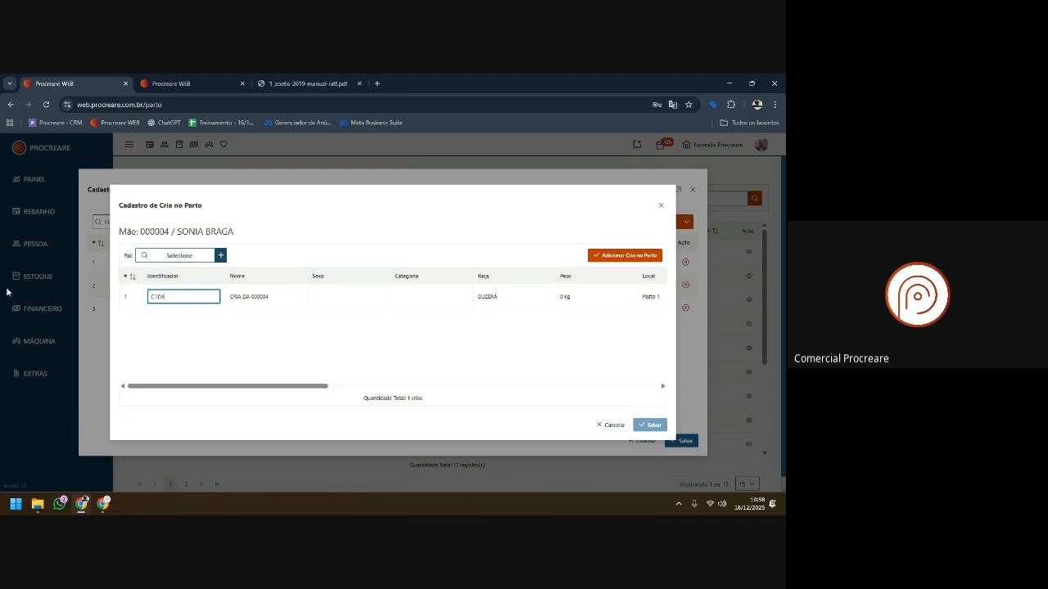
- Set calf C104 to sex Fêmea, category Bezerra Mamando and weight 41 kg, and save the calf registration
click(345, 303)
click(346, 307)
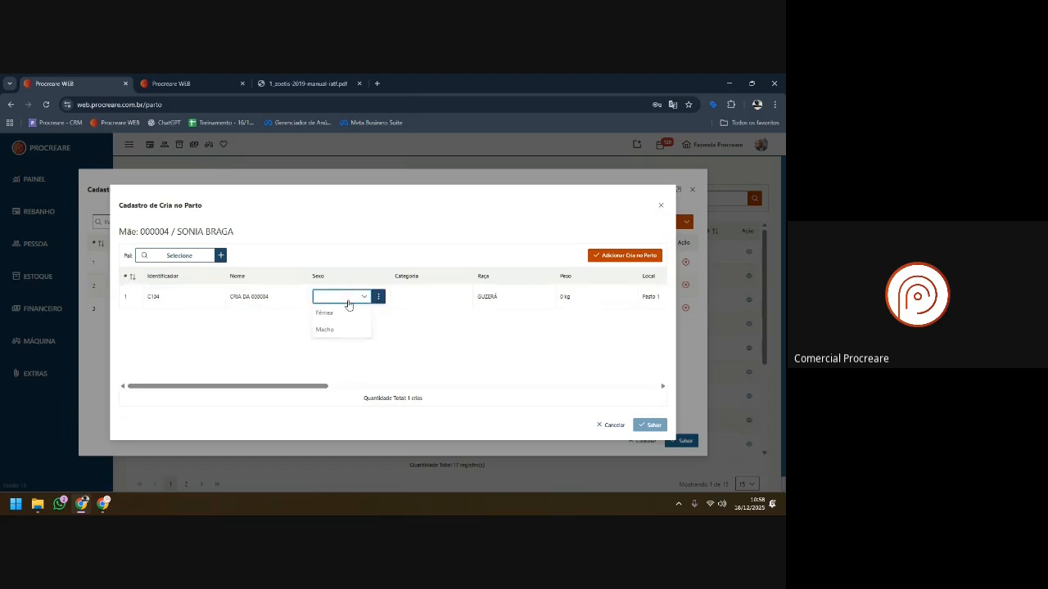
click(339, 314)
click(428, 297)
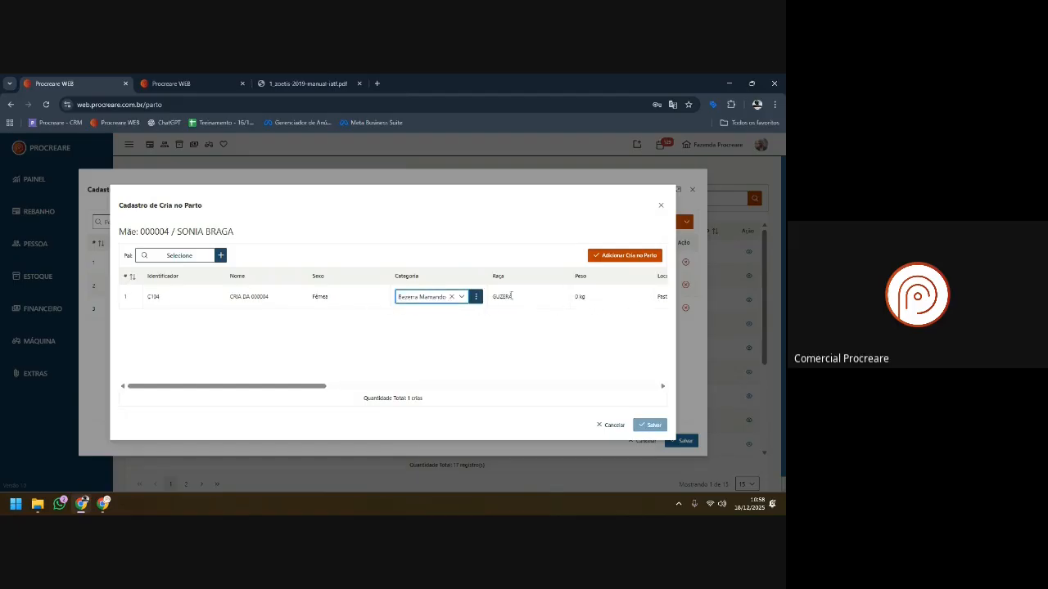
click(608, 296)
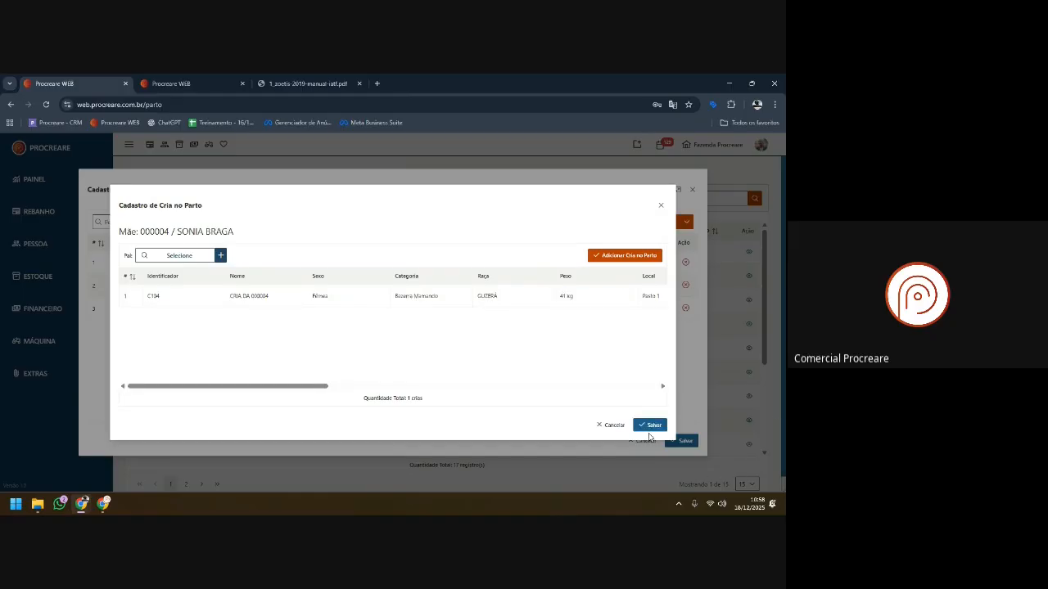
click(649, 425)
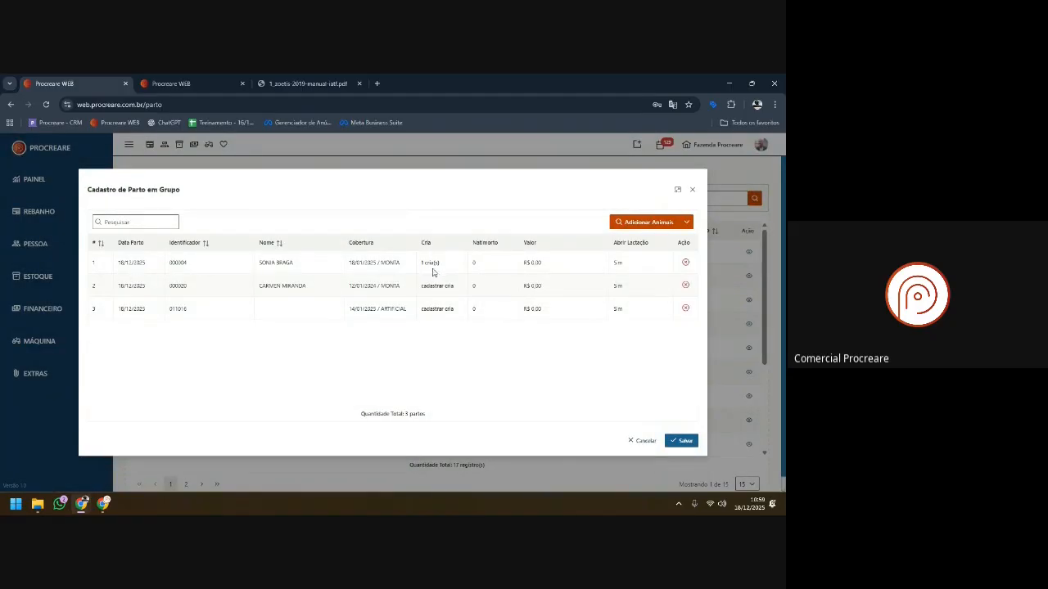
- Open and close the calf registration for animal 000020 without adding a calf, and save the group birth registration
click(434, 286)
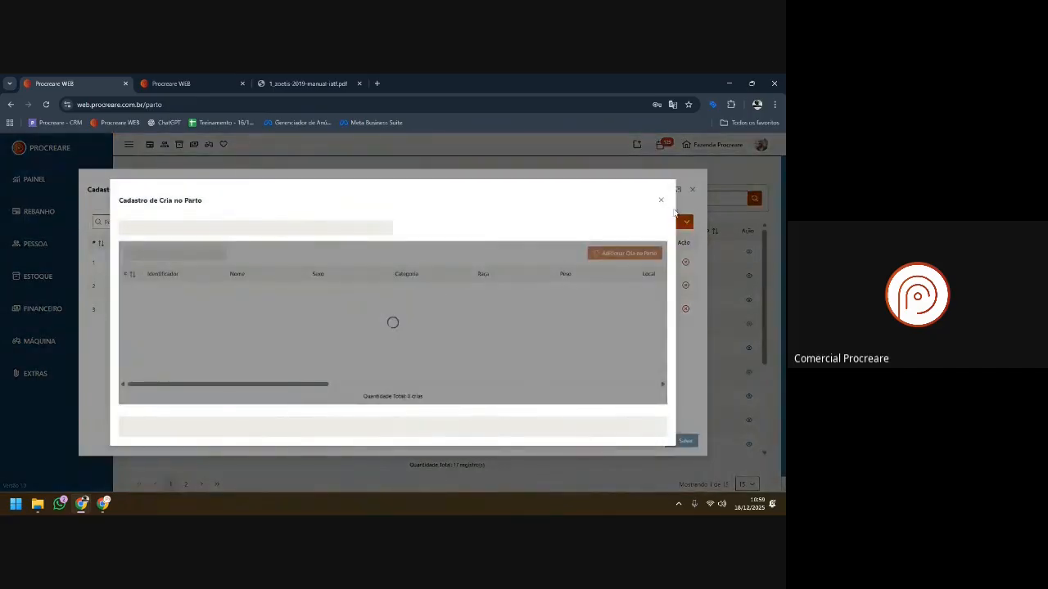
click(658, 202)
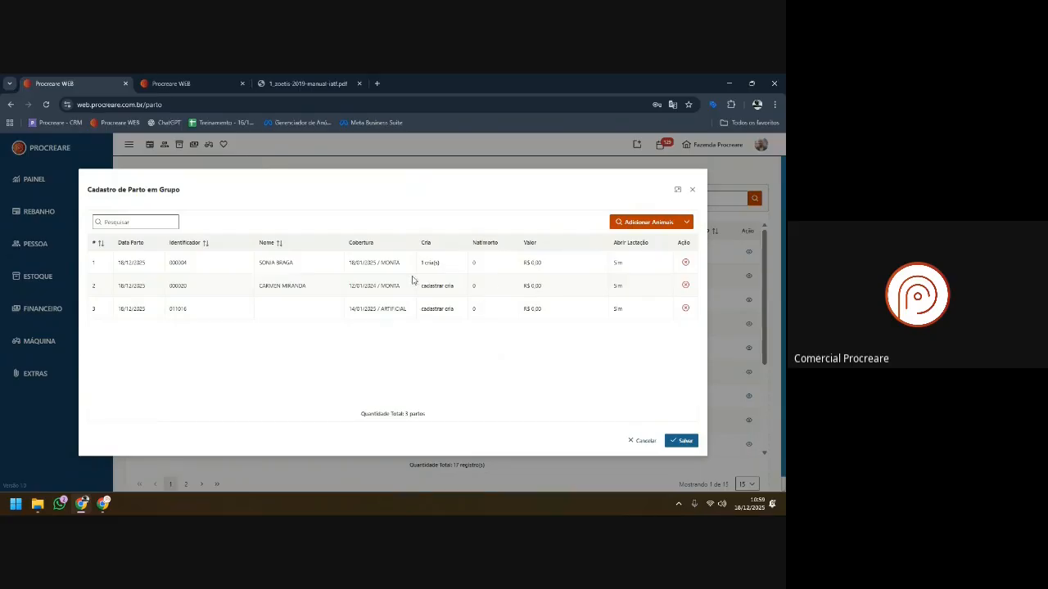
click(683, 442)
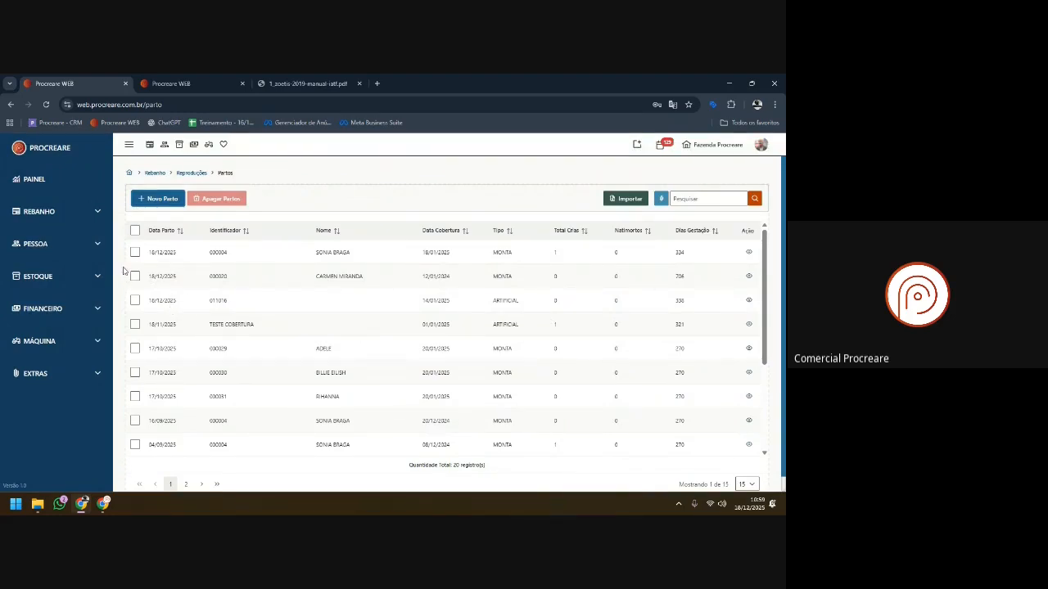
- Open the Abortos list in the herd's reproduction section
click(41, 212)
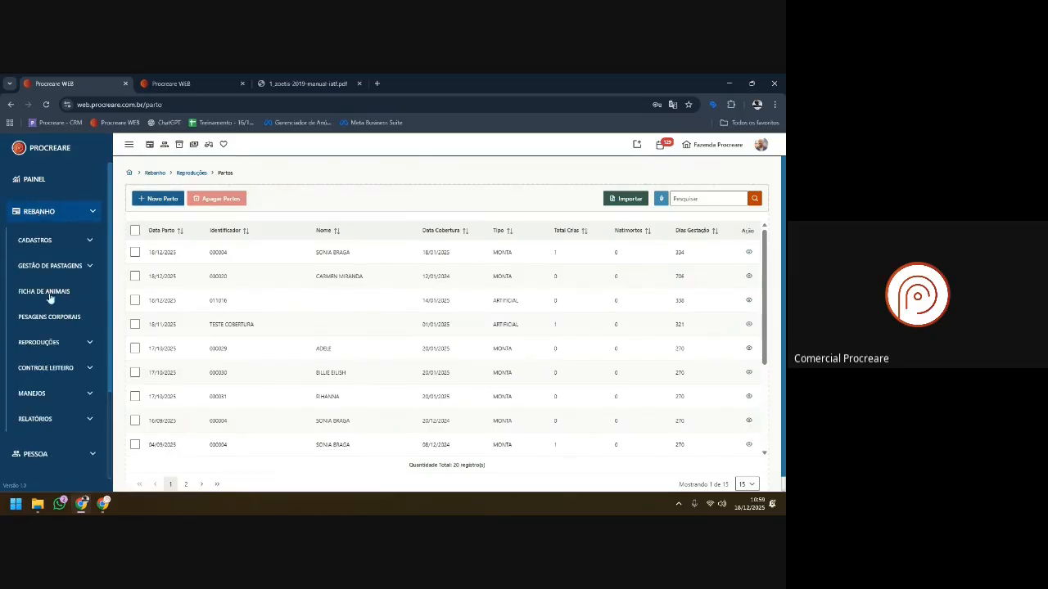
click(47, 342)
scroll(55, 356, down, 1)
scroll(56, 360, down, 1)
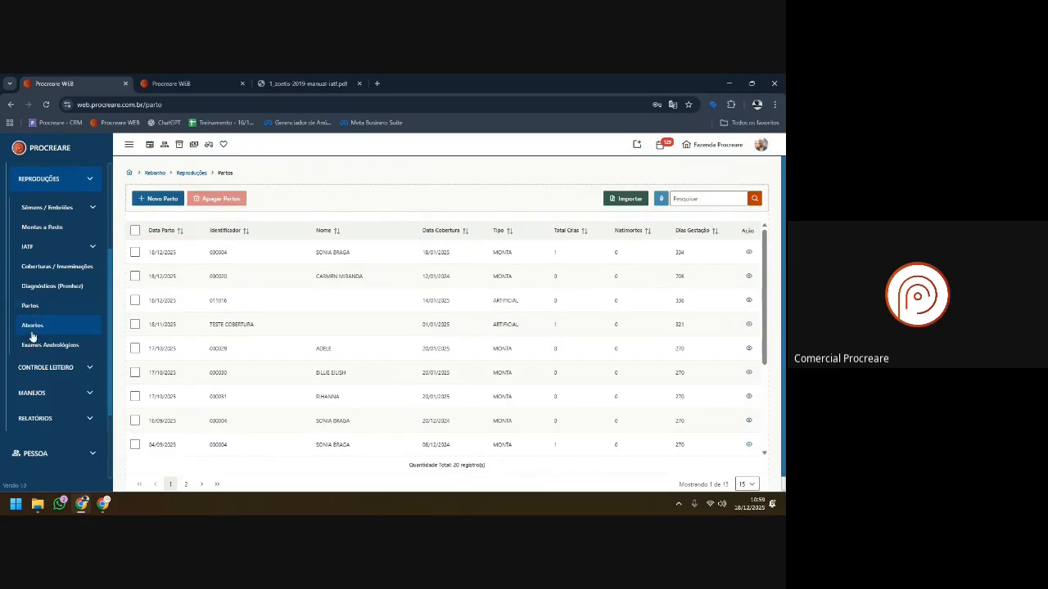
click(32, 326)
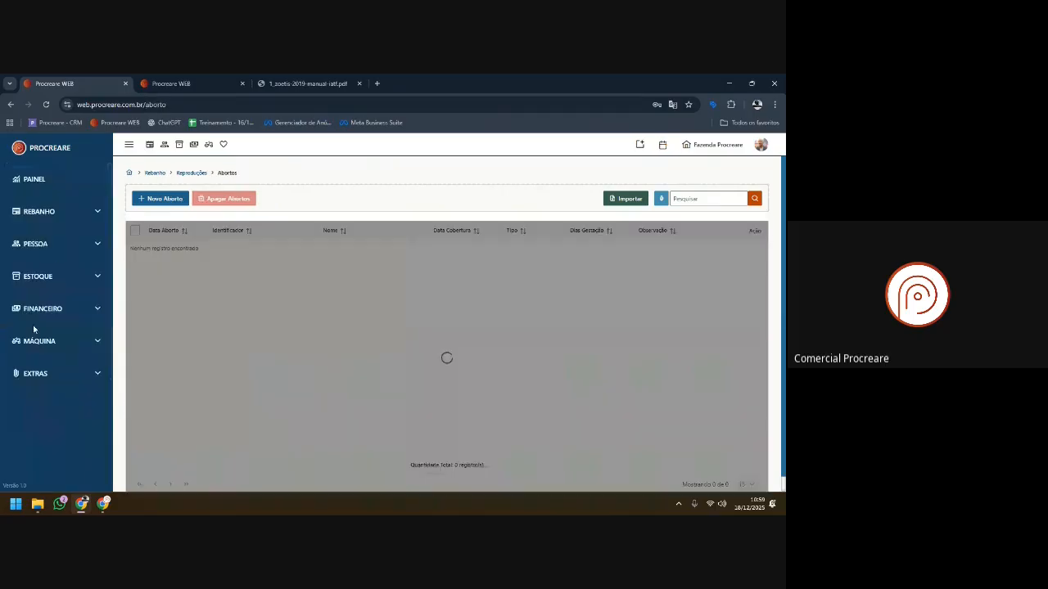
- Start a new abortion record, filter the animals and add only animal 000010 to the listing
click(160, 201)
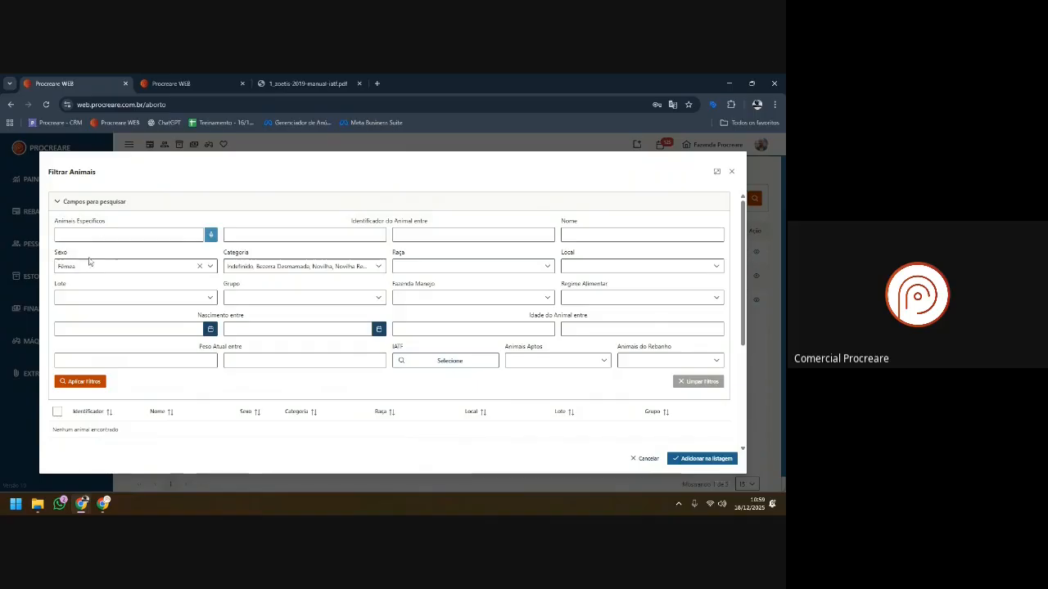
click(81, 382)
click(57, 230)
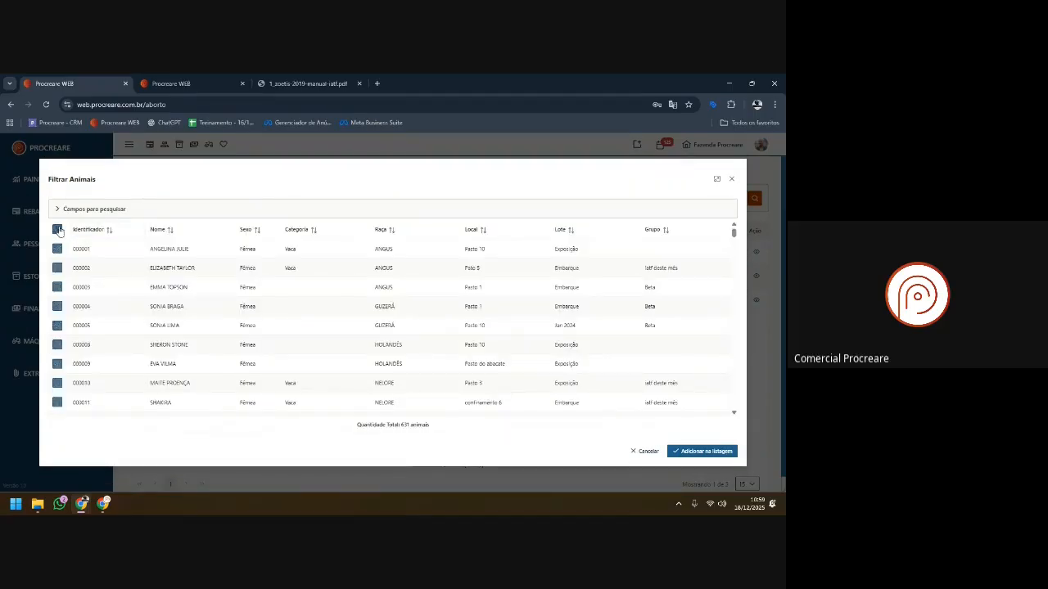
click(57, 382)
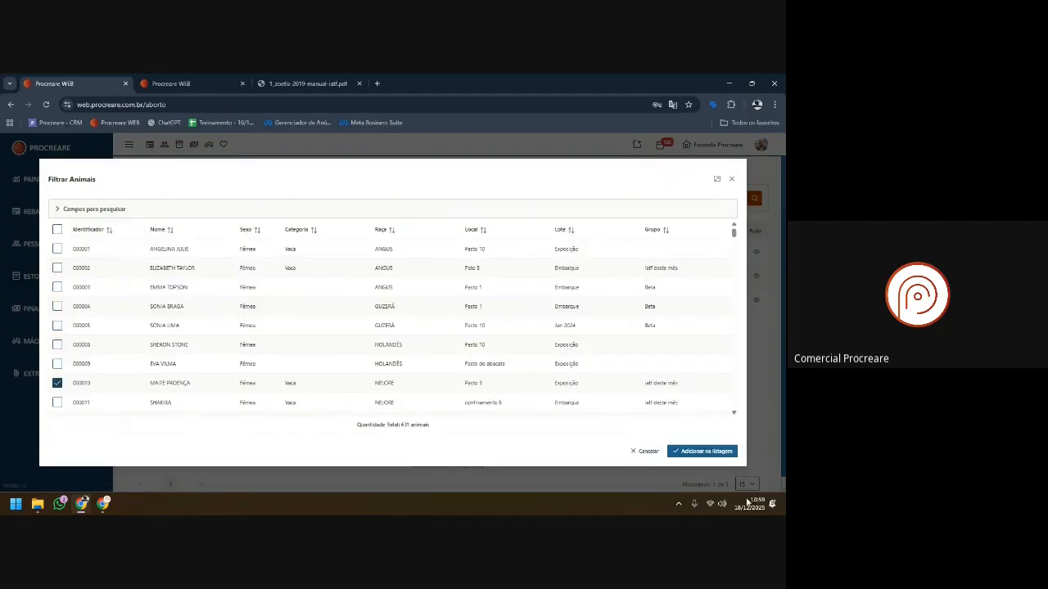
click(704, 453)
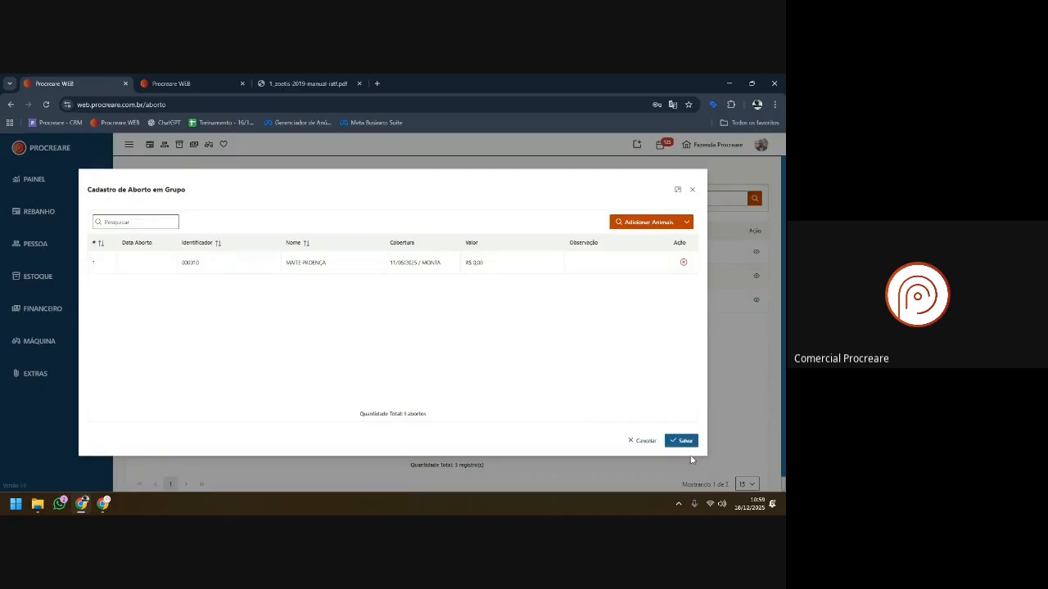
- Set the abortion date of animal 000010 to 18/12/2025 and close the registration without saving
click(156, 263)
click(216, 263)
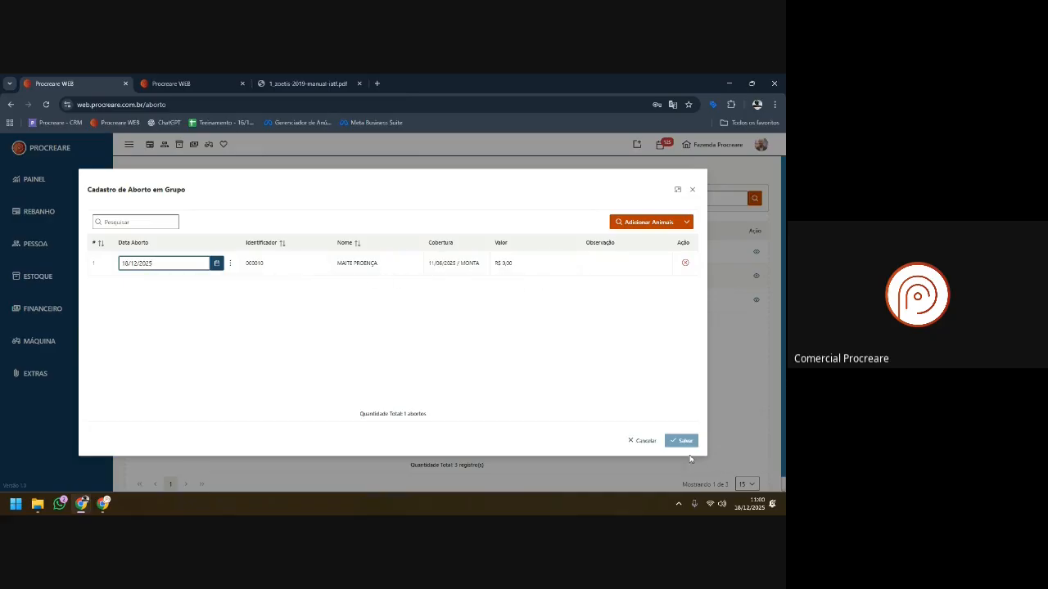
click(692, 189)
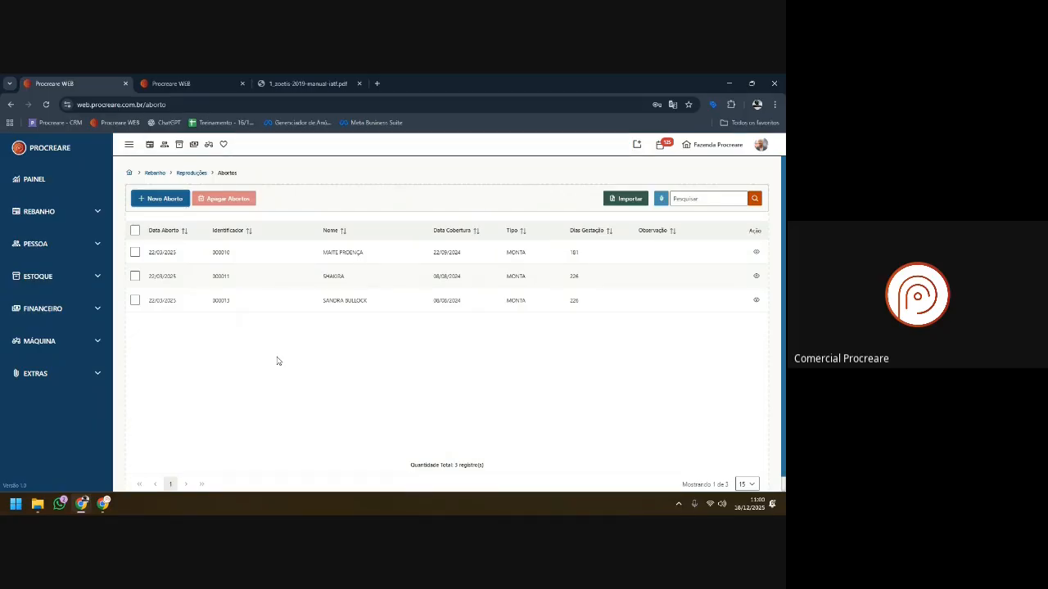
- Open the Exames Andrológicos list in the herd's reproduction section
click(29, 212)
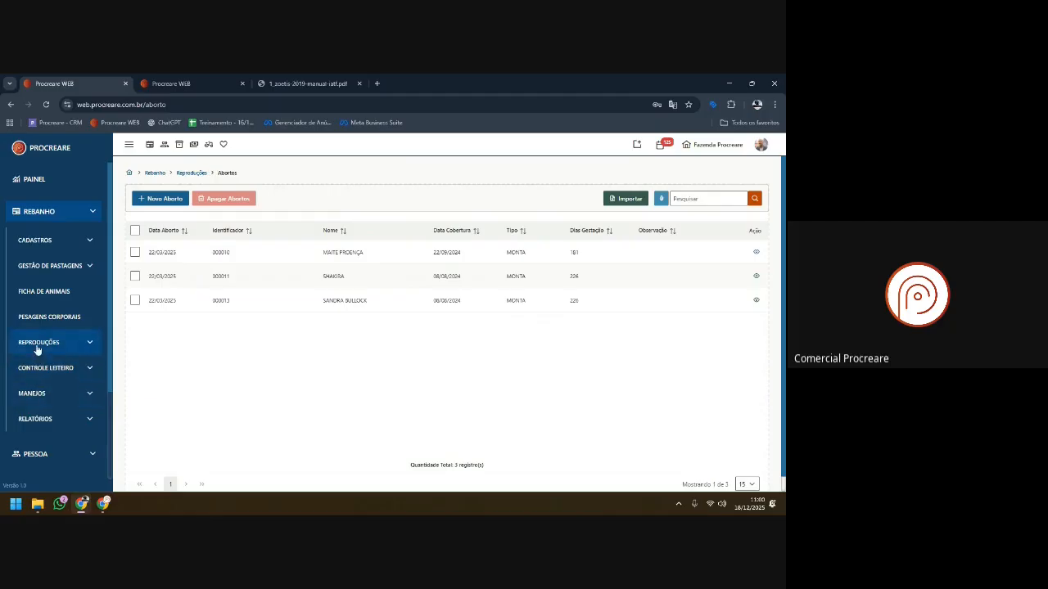
click(35, 343)
scroll(41, 416, down, 1)
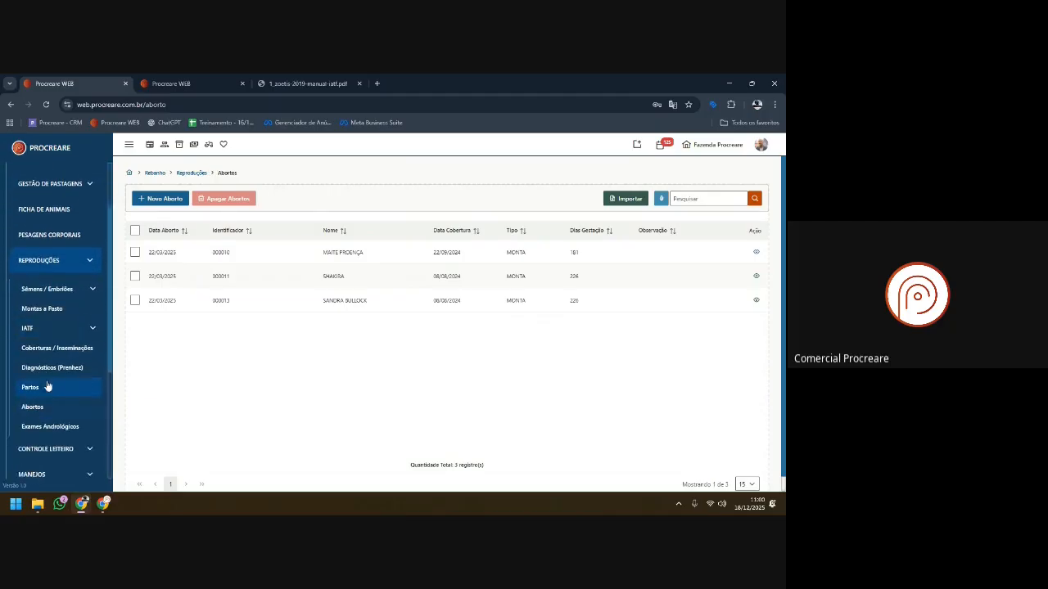
scroll(45, 405, down, 1)
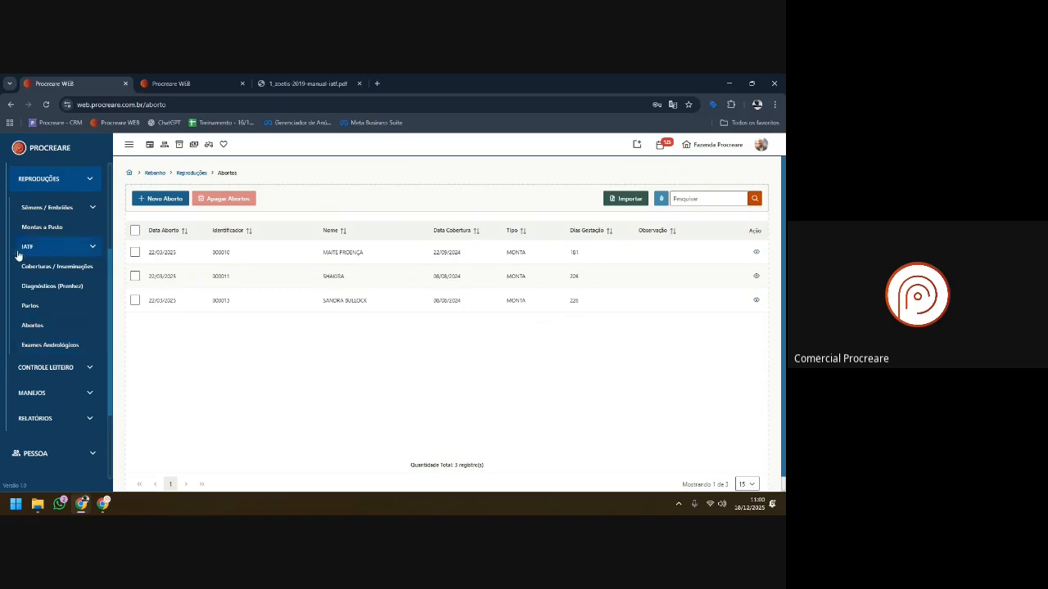
click(39, 345)
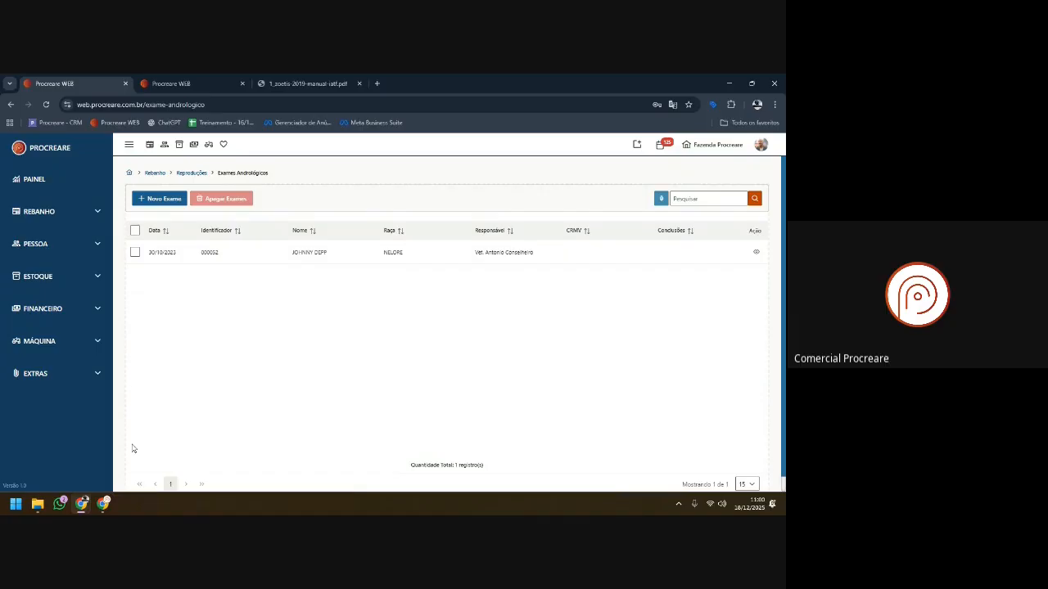
- Start a new andrological exam and review the form's clinical exam, spermogram and conclusions fields
click(166, 199)
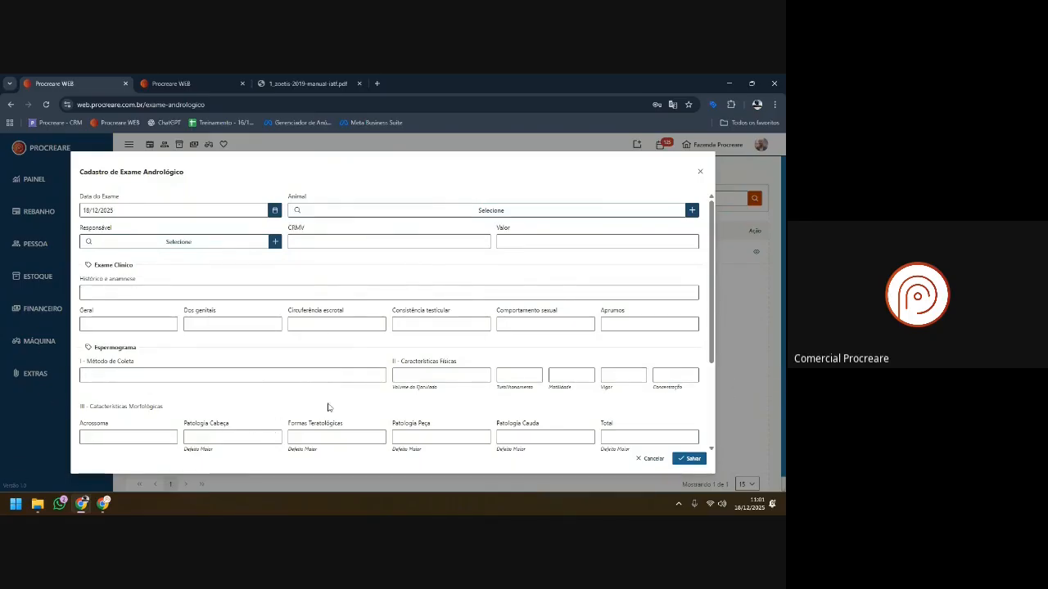
scroll(493, 374, down, 3)
scroll(491, 369, up, 3)
scroll(591, 272, down, 3)
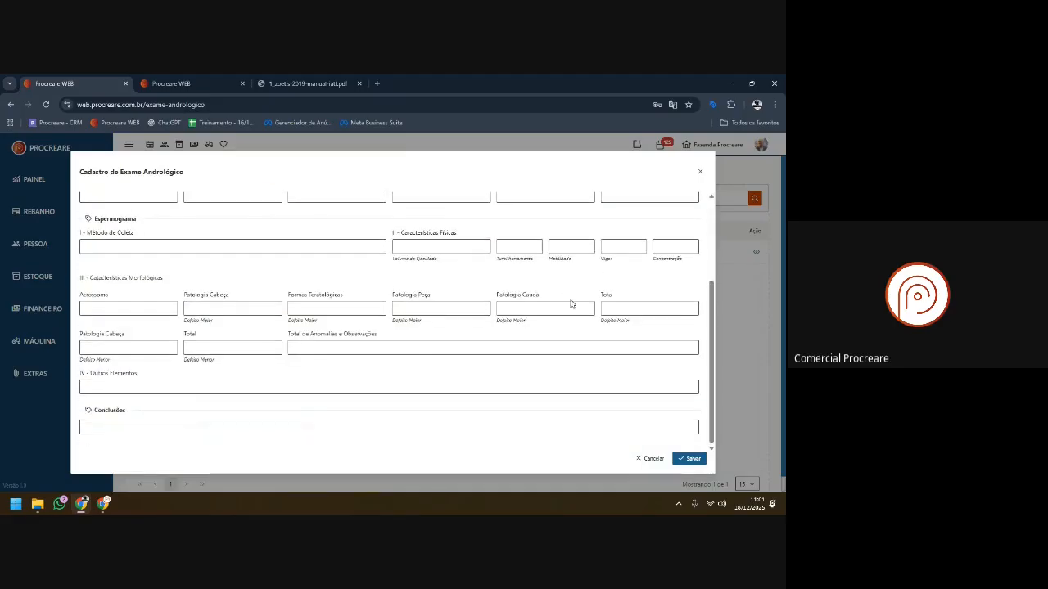
scroll(480, 294, up, 3)
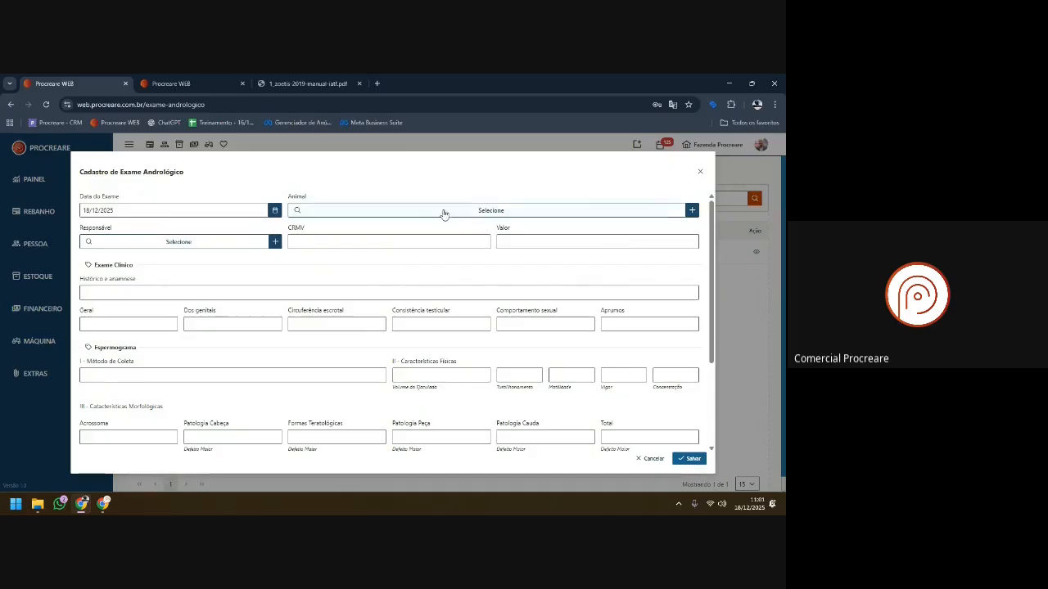
- Close the andrological exam form without saving and show the herd's reproduction options
click(700, 171)
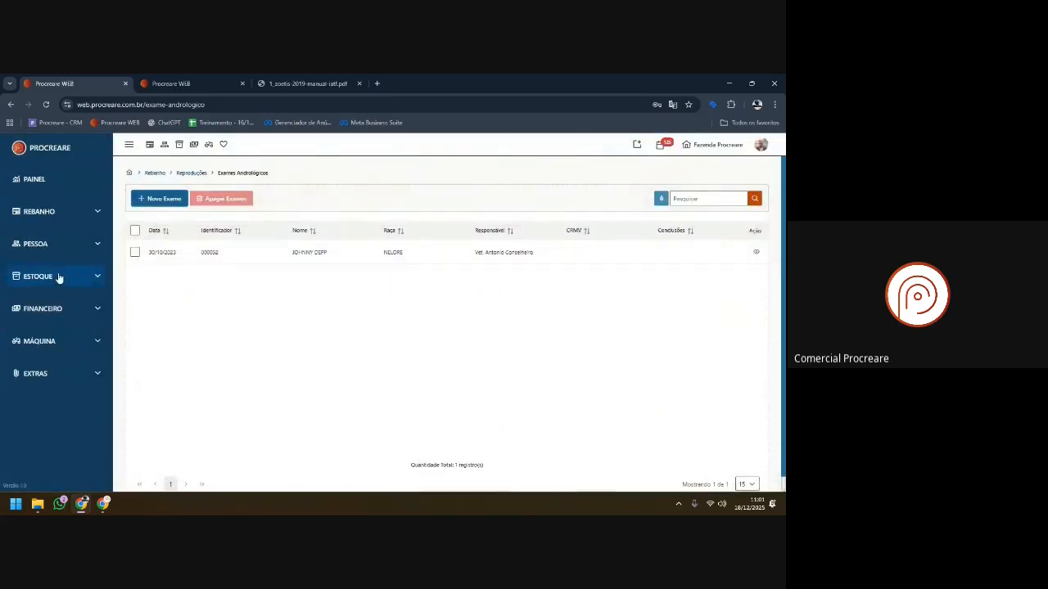
click(51, 215)
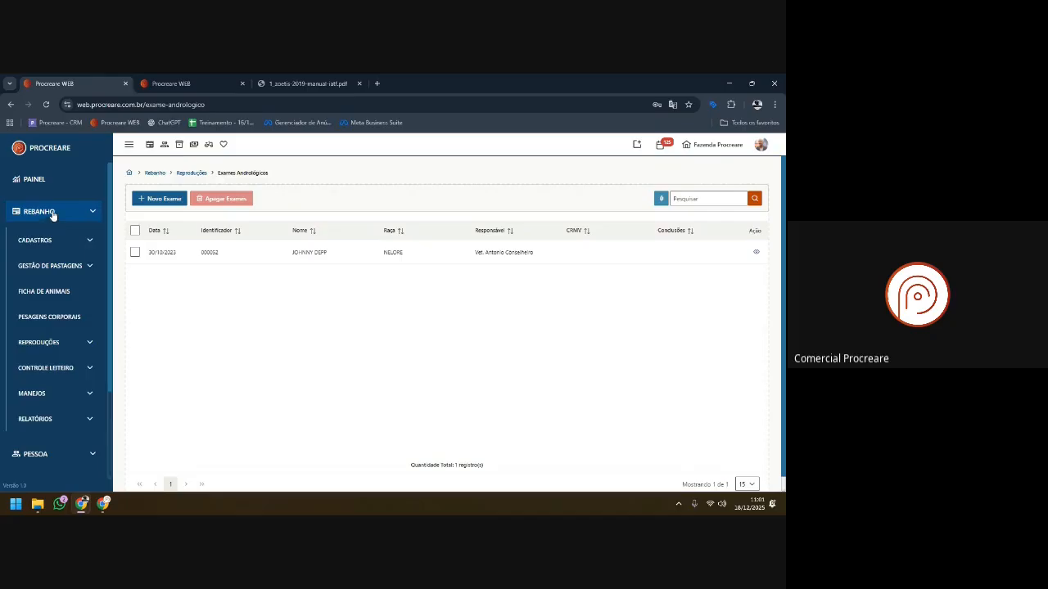
click(47, 347)
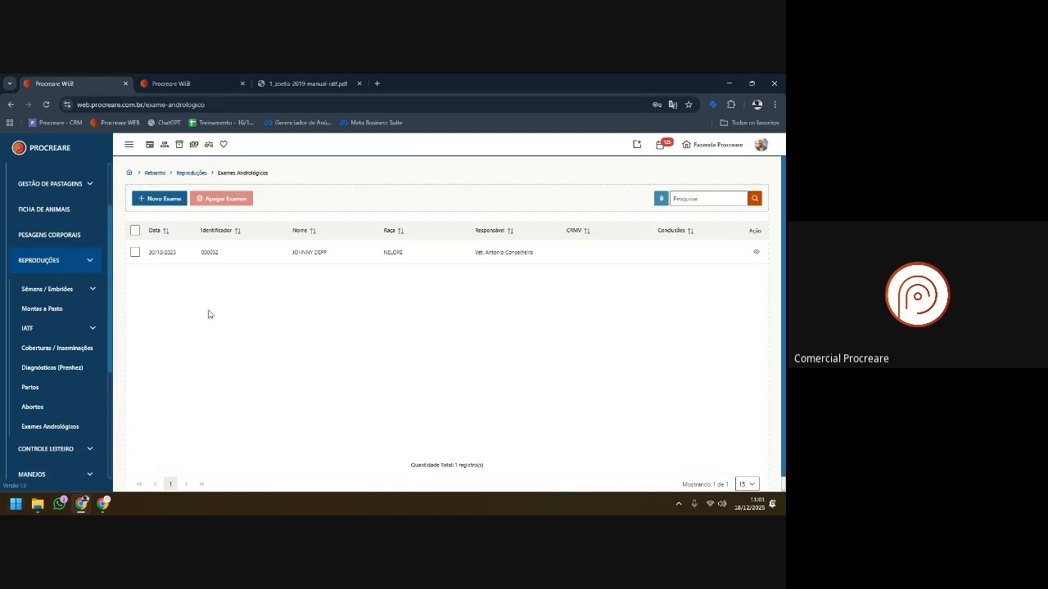
- Switch to the 1_zoetis-2019-manual-iatf.pdf manual and examine the IATF protocols for calved cows on page 11
click(313, 85)
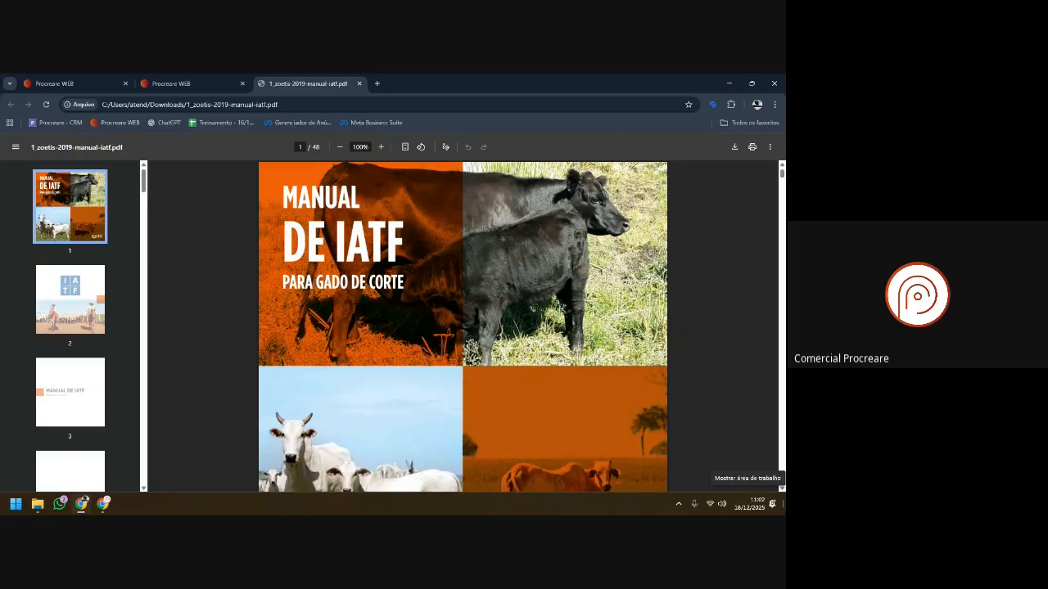
scroll(508, 229, down, 10)
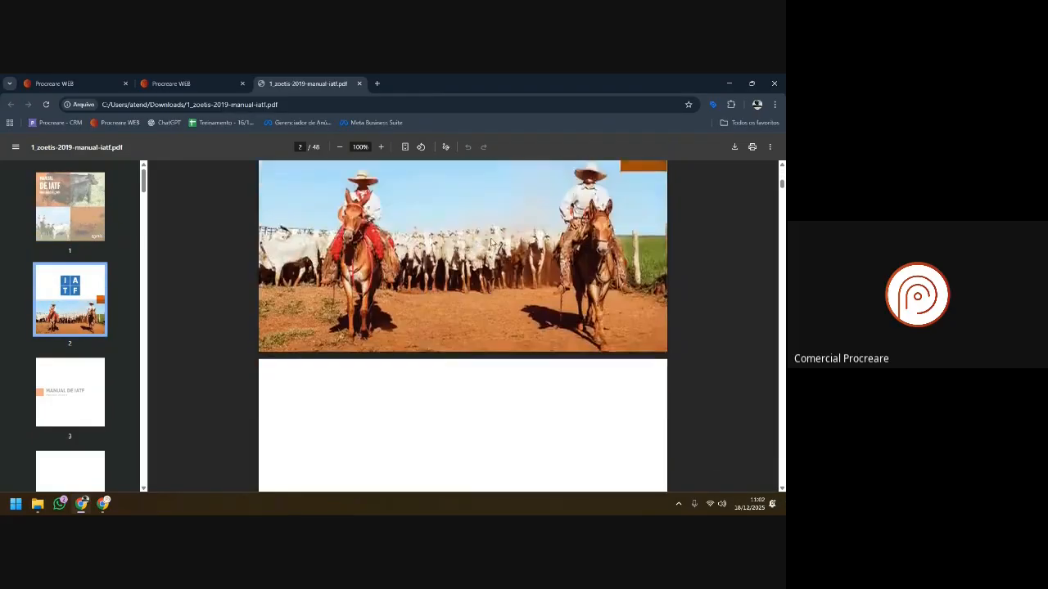
scroll(491, 242, down, 5)
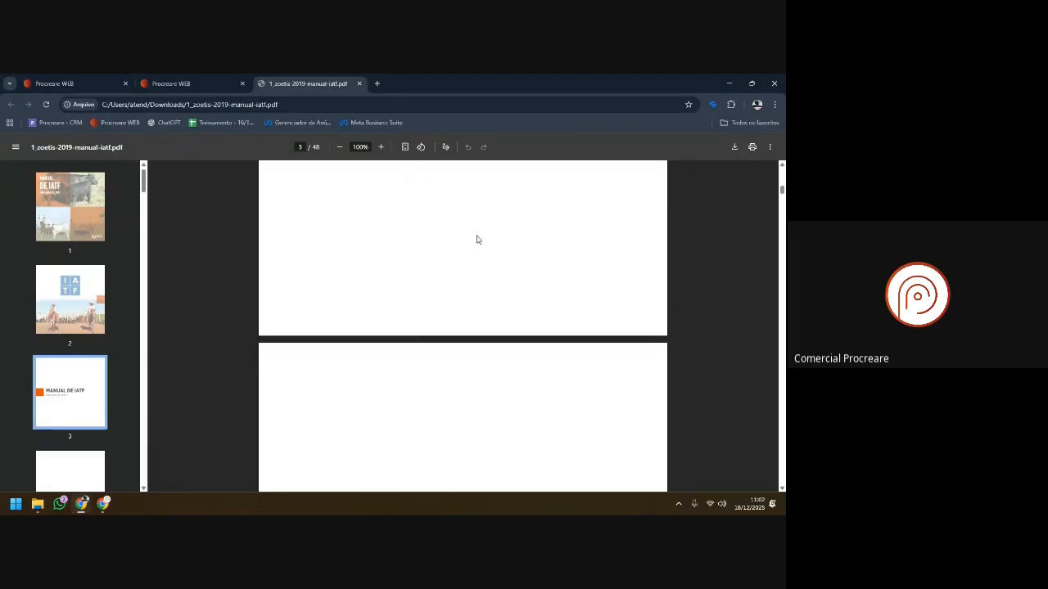
scroll(479, 234, down, 5)
scroll(483, 225, down, 8)
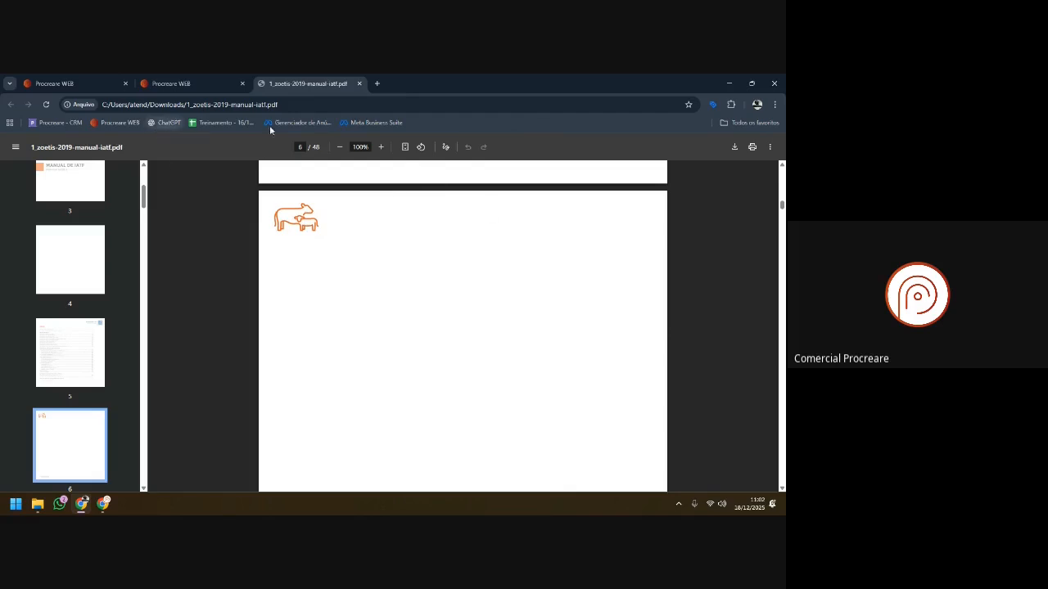
scroll(402, 253, down, 10)
scroll(401, 263, down, 15)
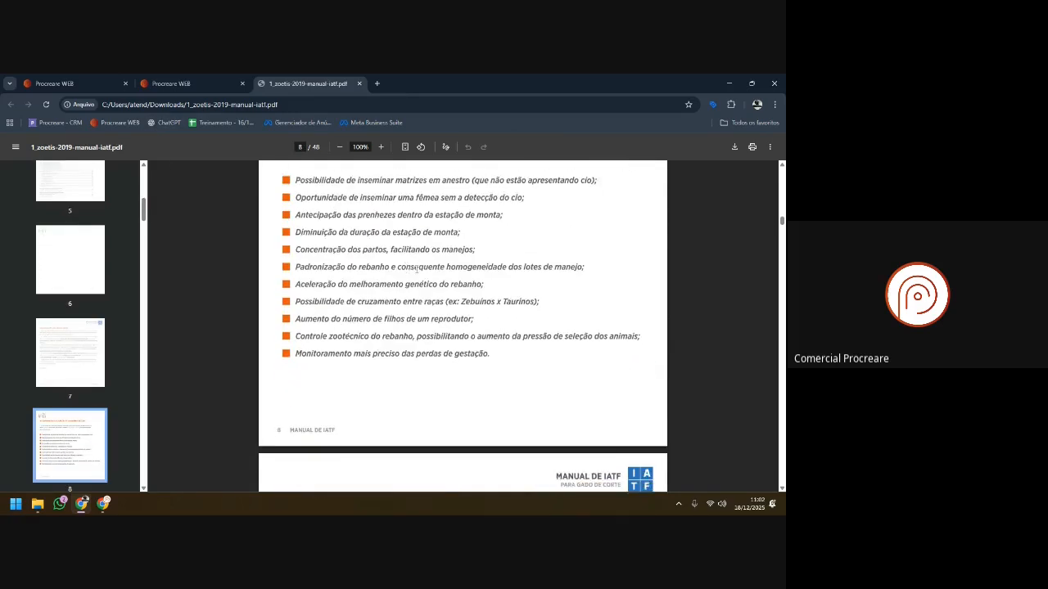
scroll(408, 271, down, 5)
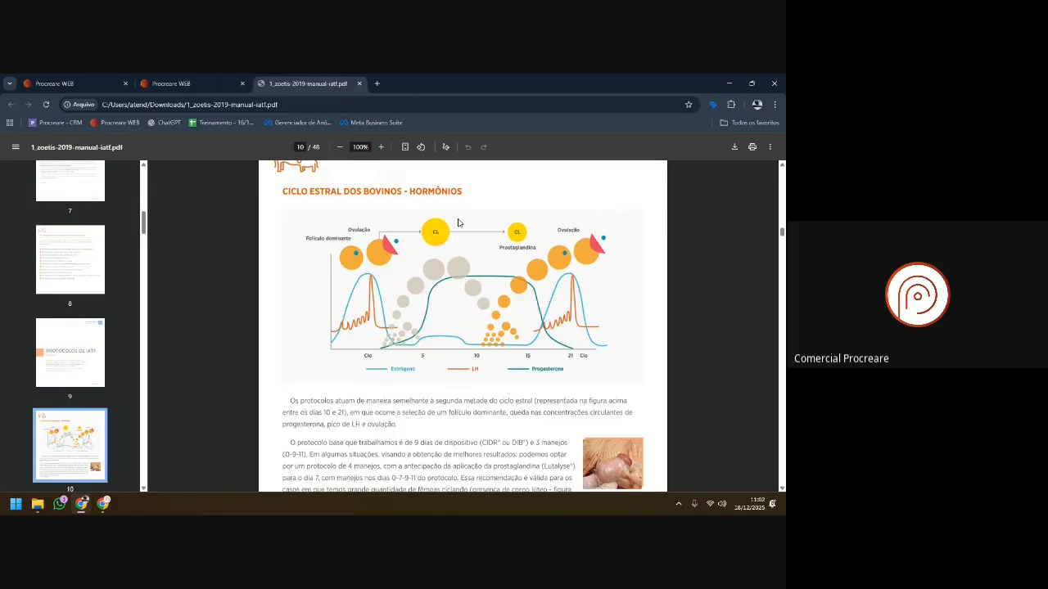
scroll(405, 258, down, 10)
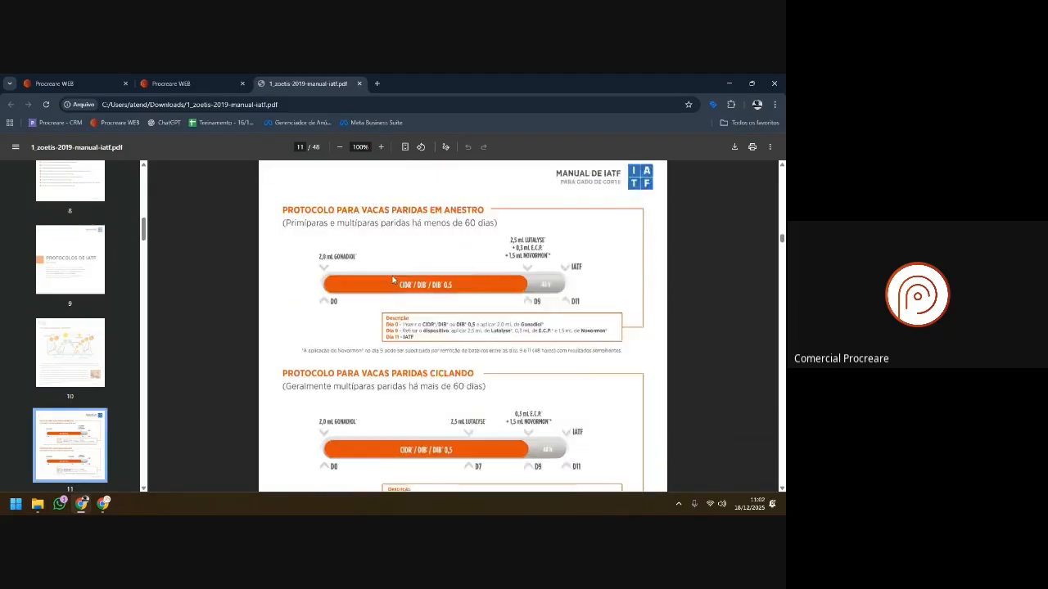
scroll(405, 259, up, 2)
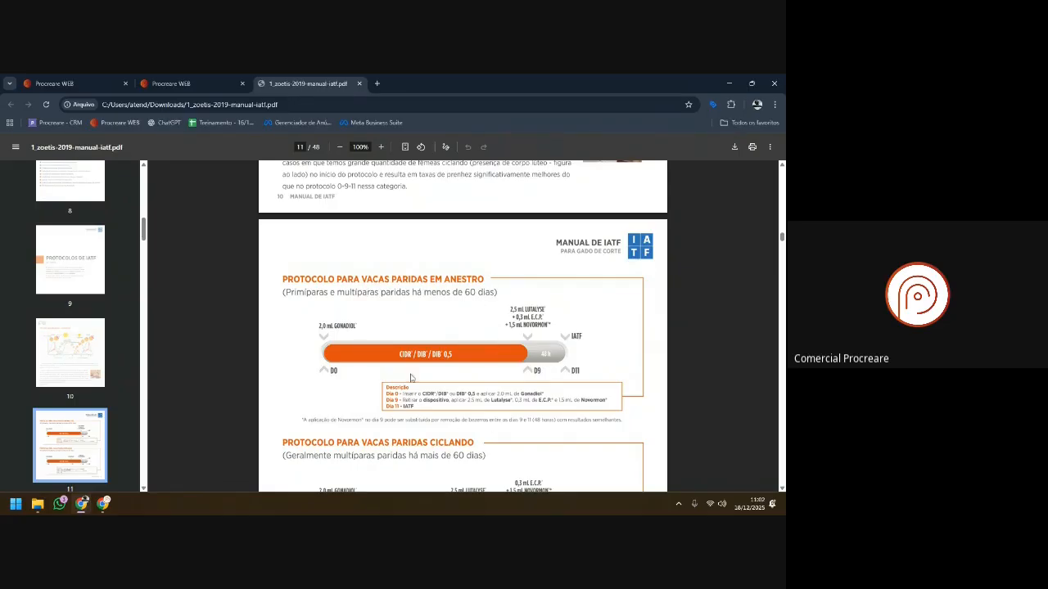
scroll(409, 377, down, 1)
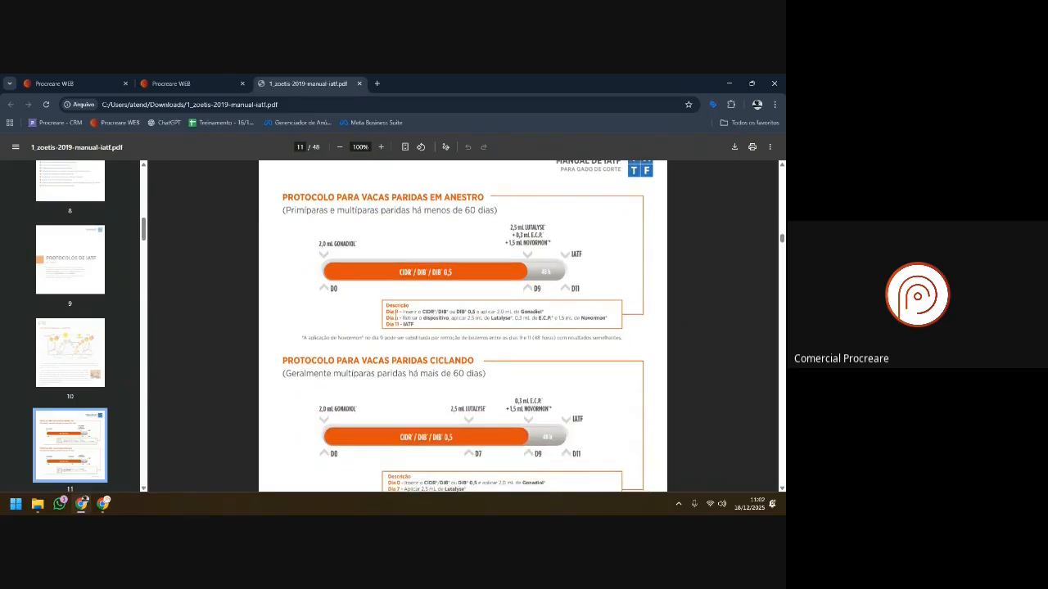
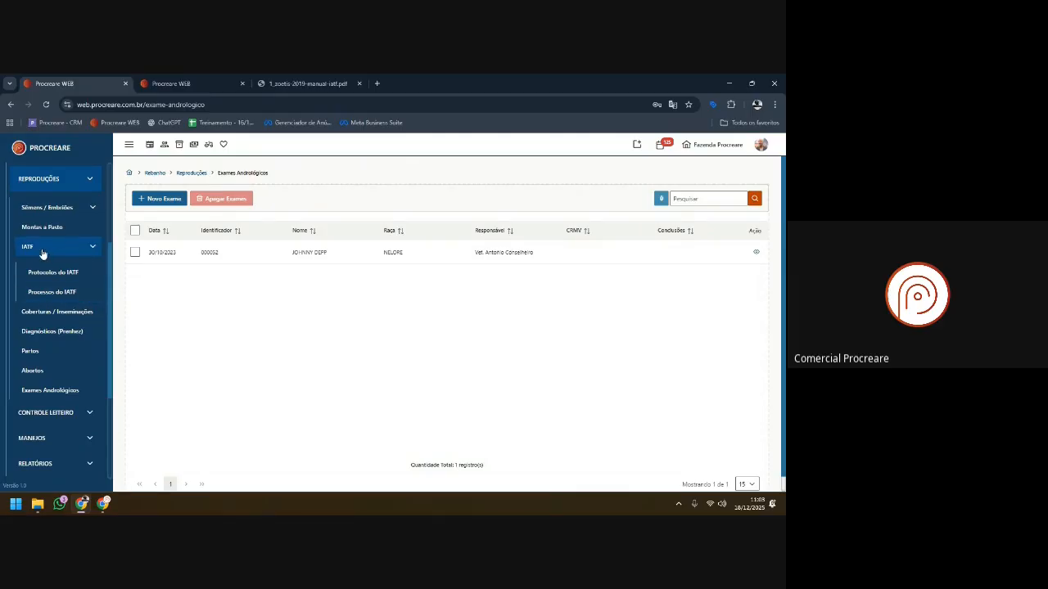
- Open the Protocolos de IATF list, review the actions of Protocolo 1 and Protocolo 2, and compare them with the PDF manual
click(52, 274)
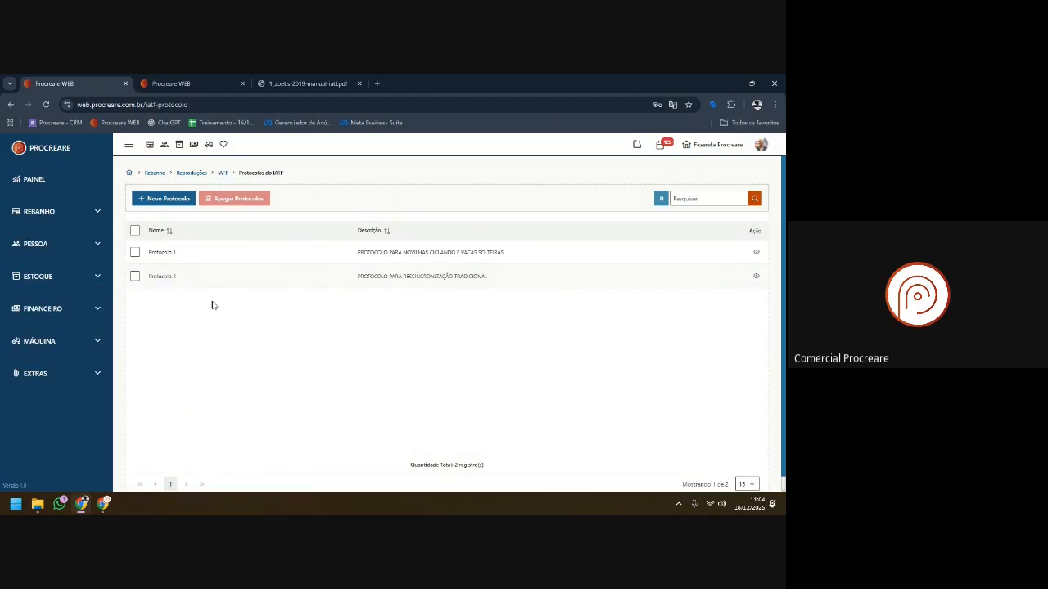
double_click(362, 255)
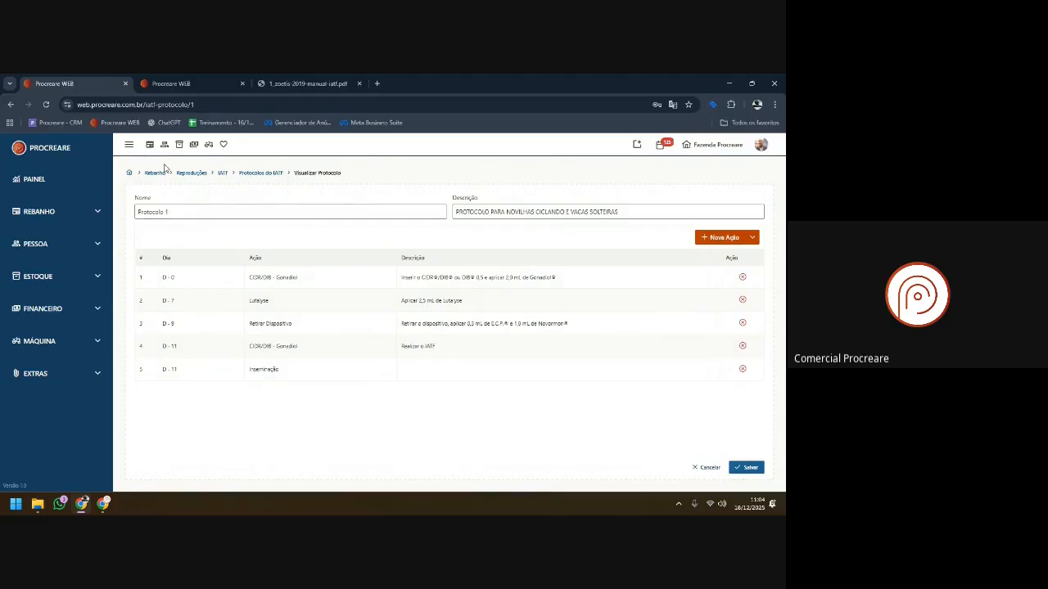
click(269, 175)
click(179, 278)
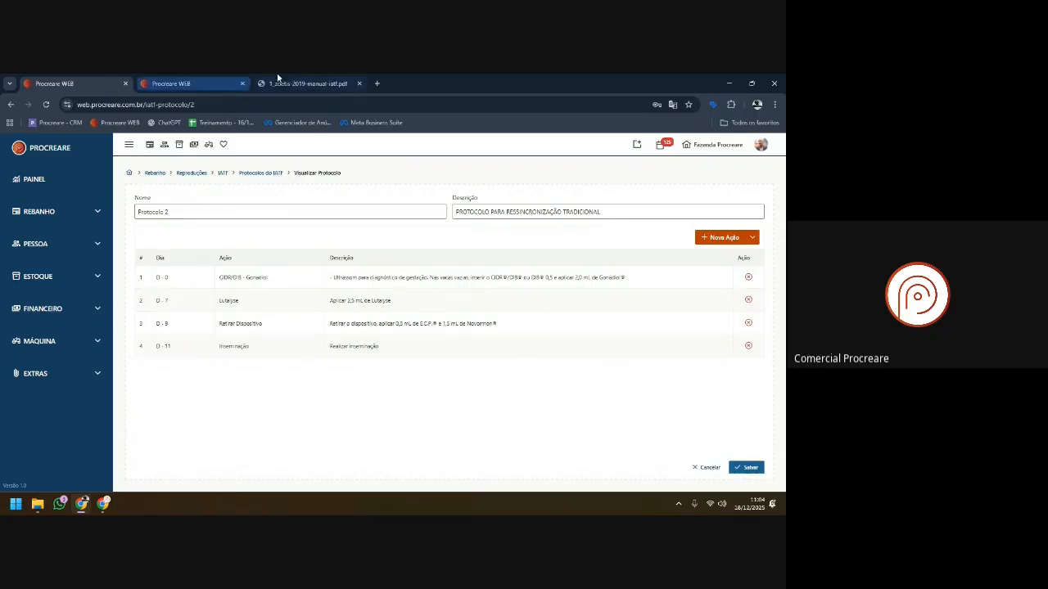
click(303, 83)
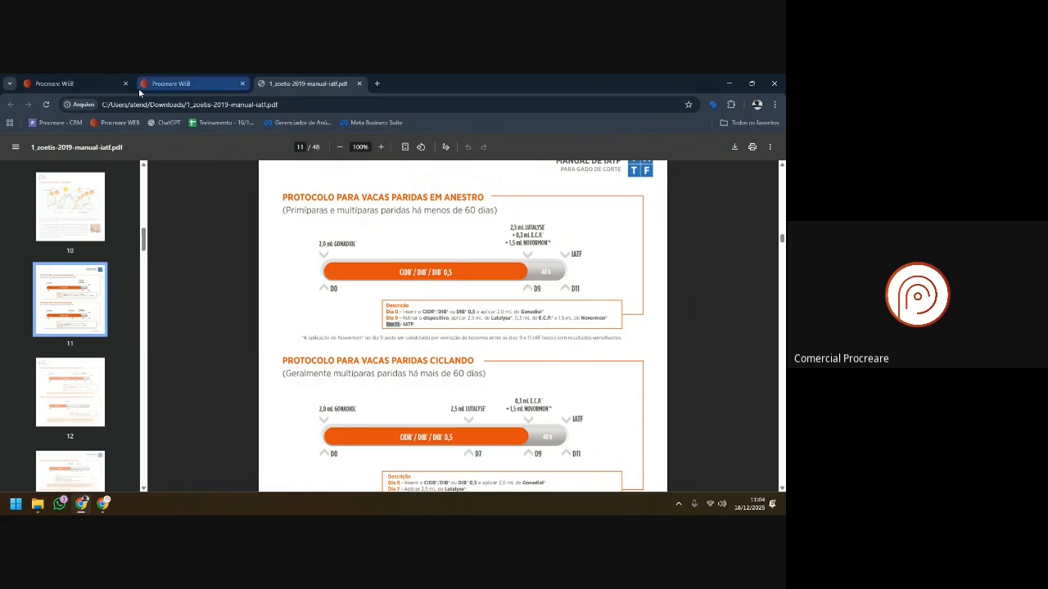
click(80, 83)
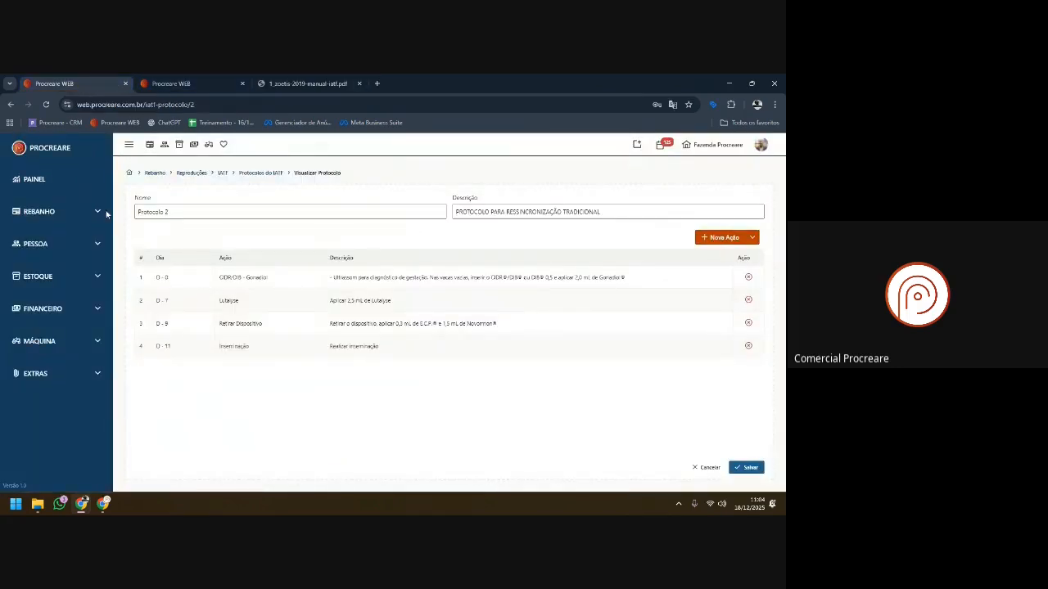
- Start a new IATF protocol named "Protocolo uso genérico" with the description "pode ser usado em qualquer população de fêmeas"
click(276, 172)
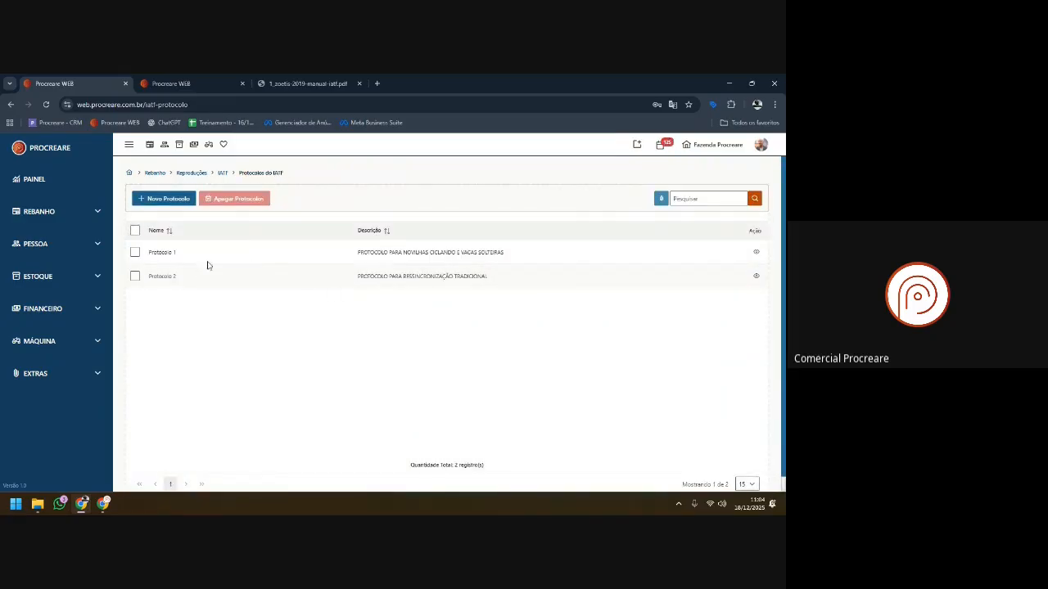
click(177, 199)
click(223, 215)
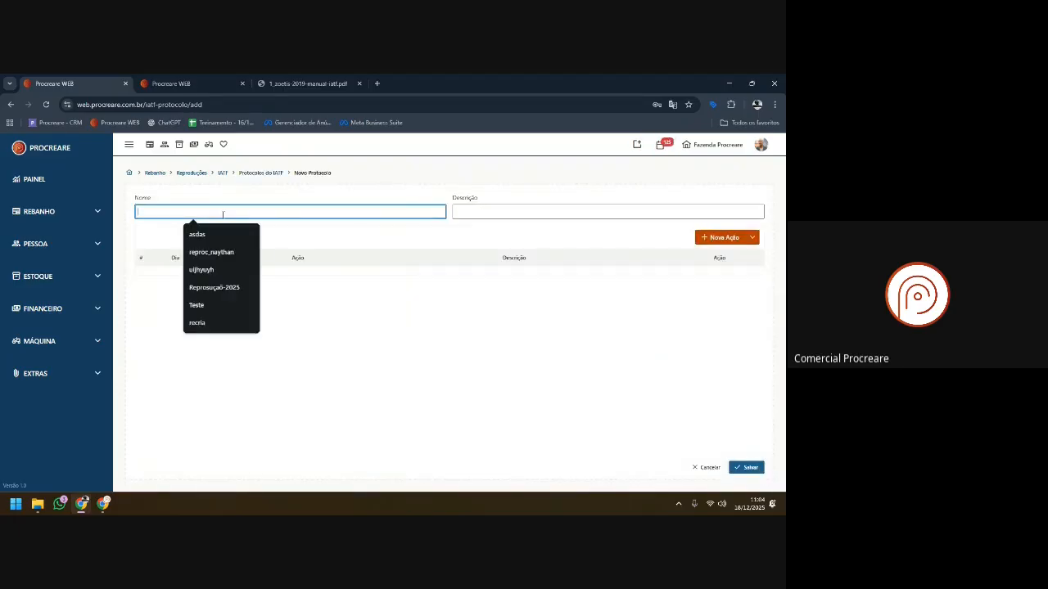
text(Protocolo)
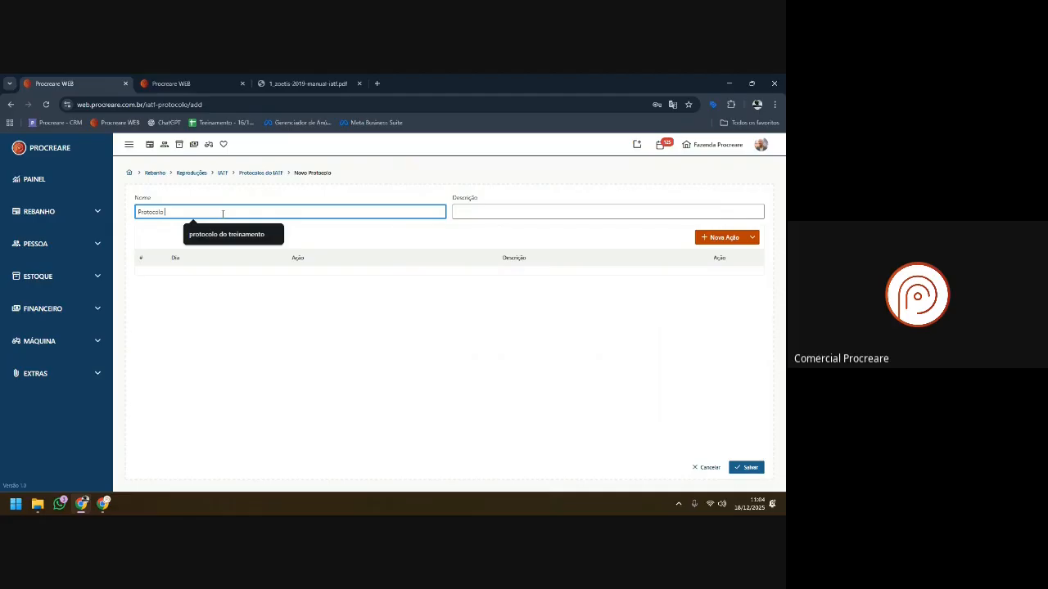
text( uso s)
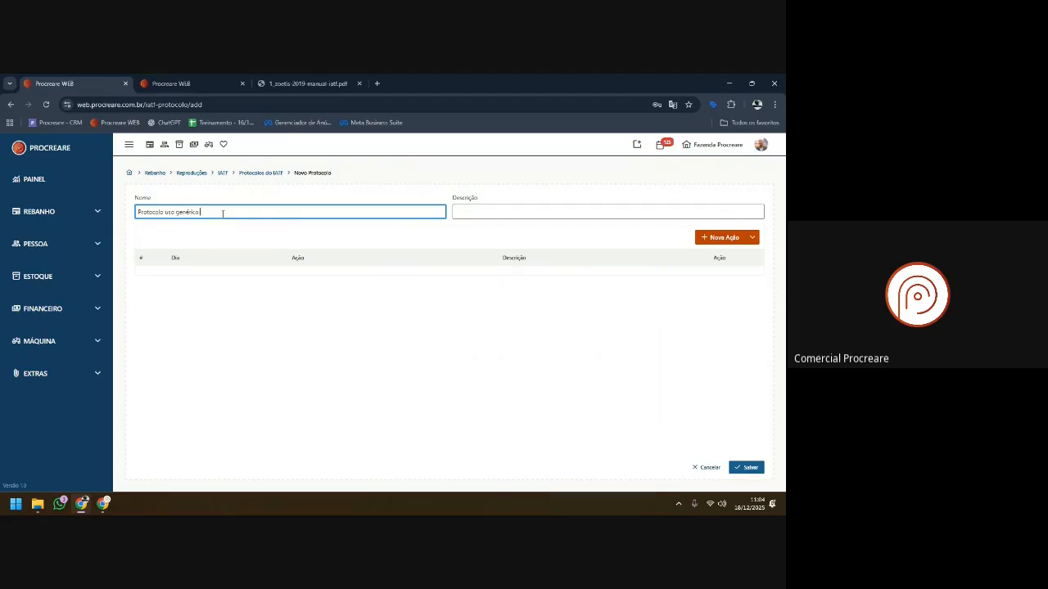
click(544, 211)
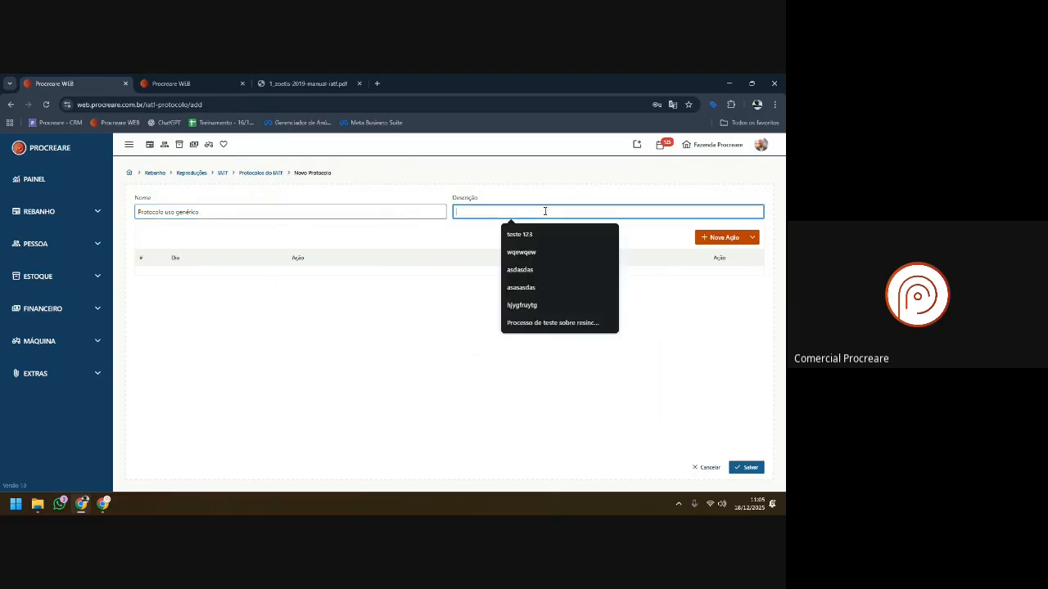
text(pode ser usado em qualquer pop)
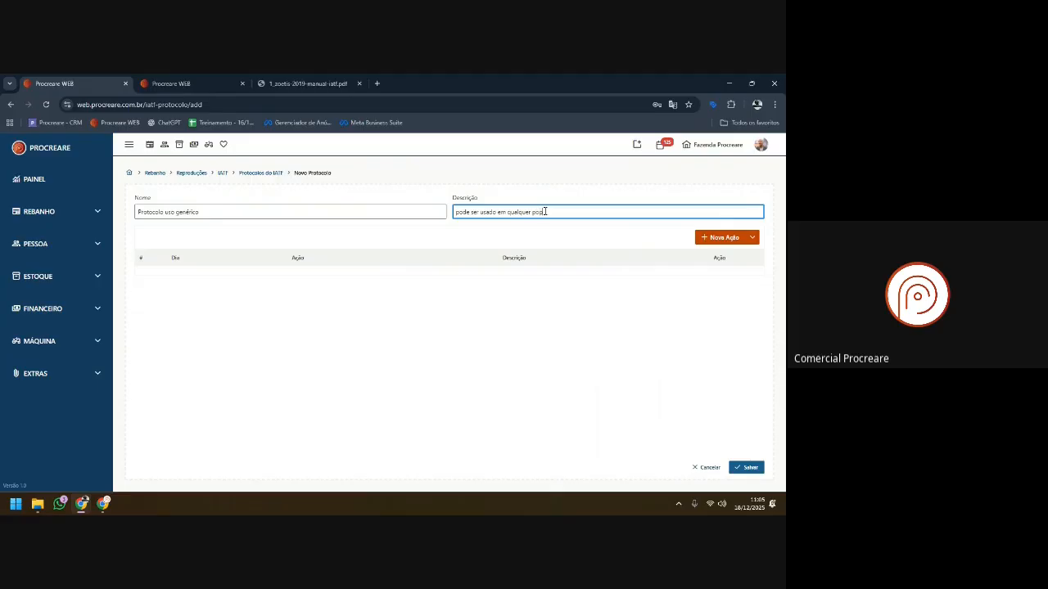
text(fêmeas)
- Add three empty action rows to the new IATF protocol
click(716, 239)
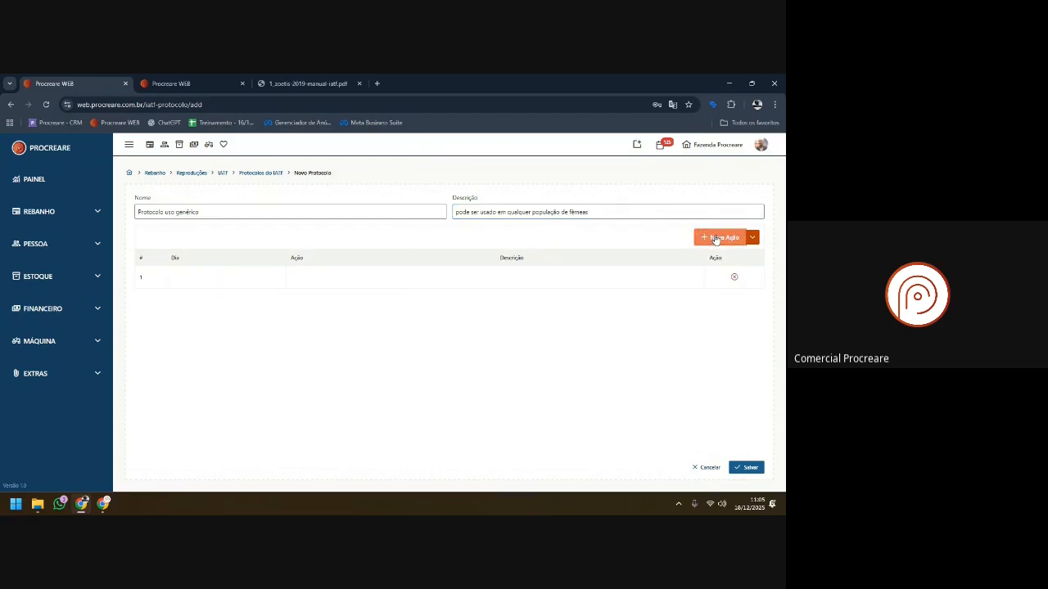
click(715, 239)
click(715, 238)
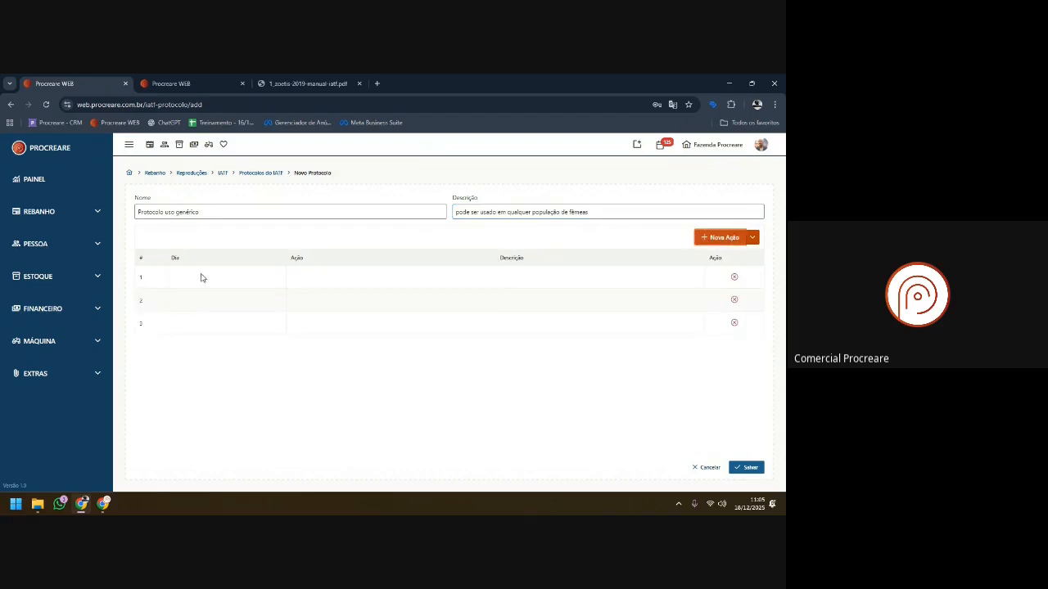
- Consult the PDF manual and set the protocol's first action to day 0 with CIDR/DIB - Gonadiol
click(283, 84)
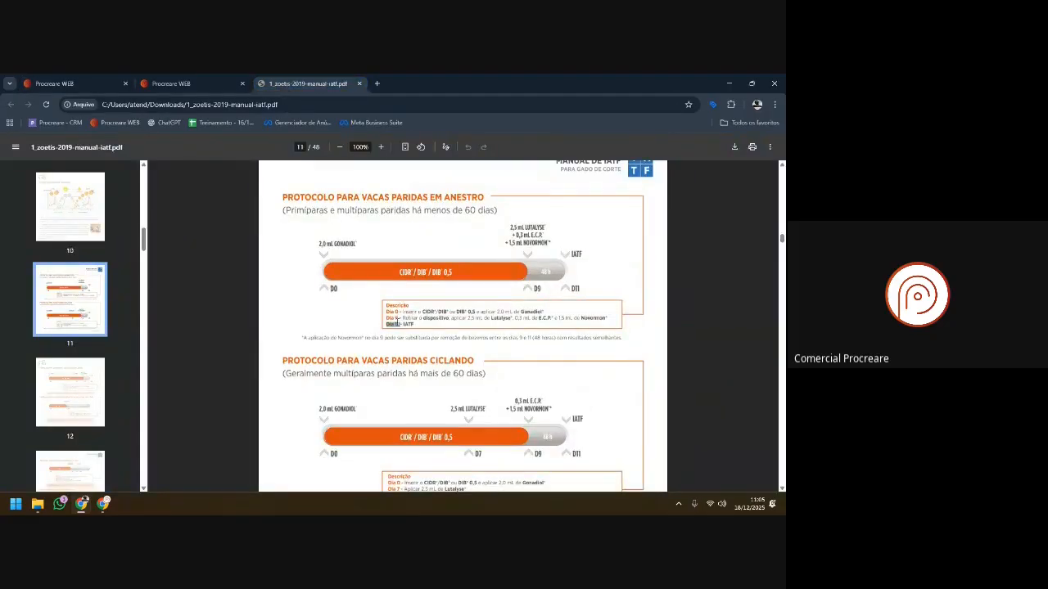
click(115, 85)
click(194, 278)
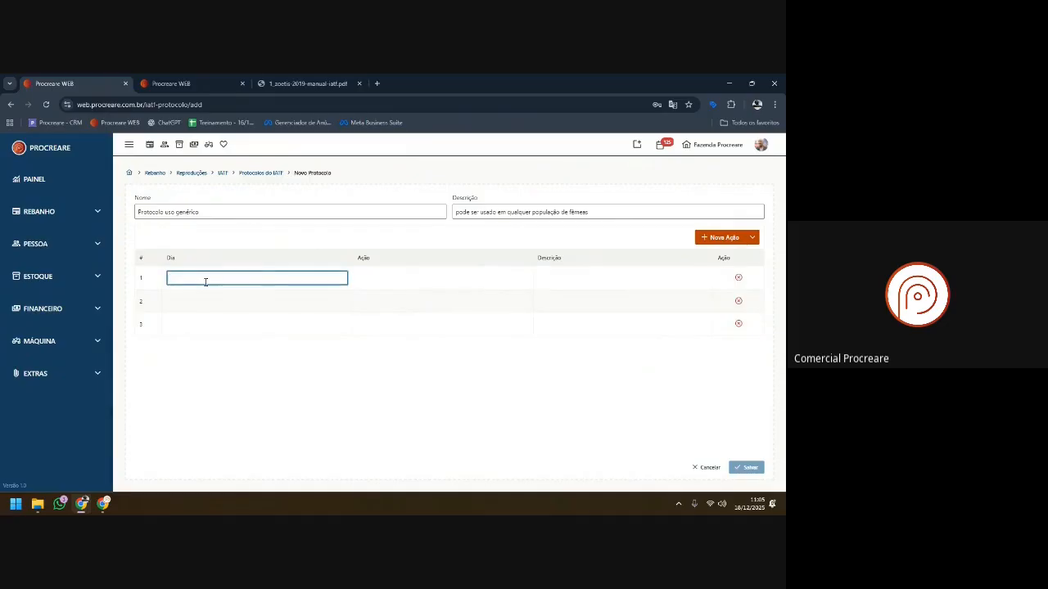
text(0)
click(381, 280)
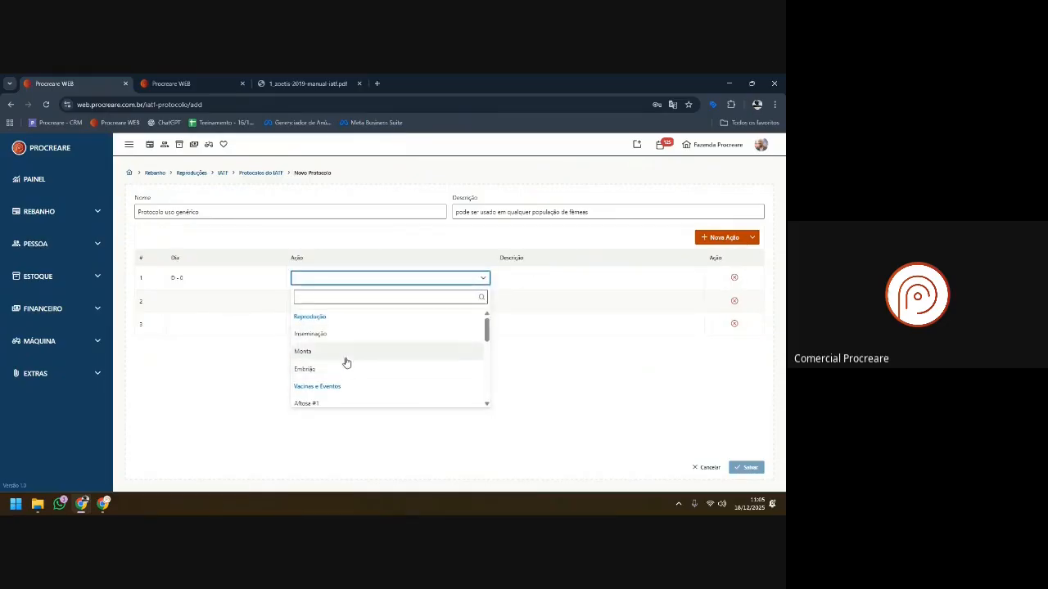
scroll(340, 344, down, 6)
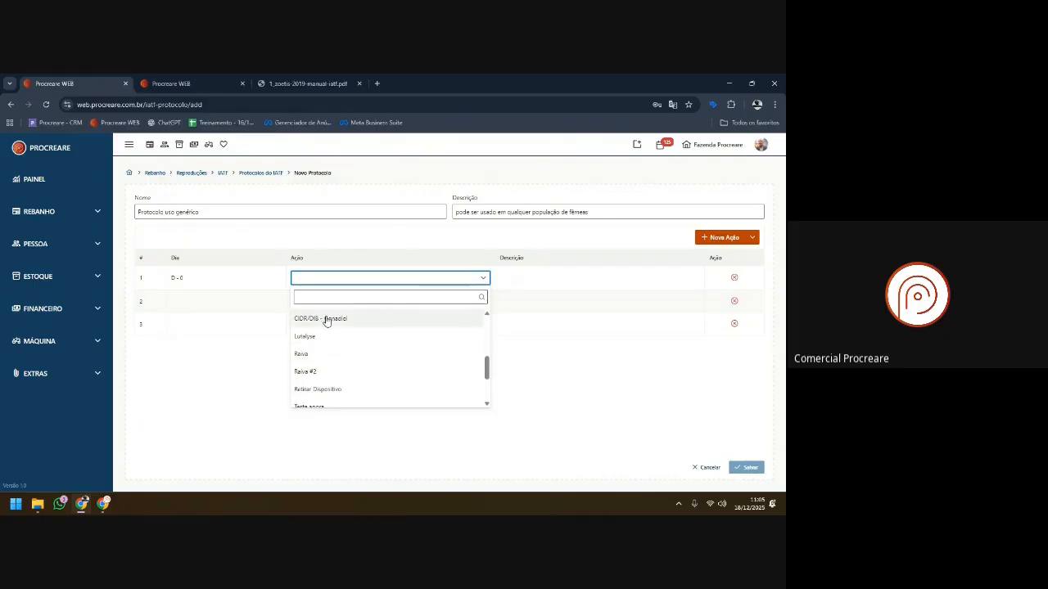
scroll(326, 323, up, 1)
click(334, 338)
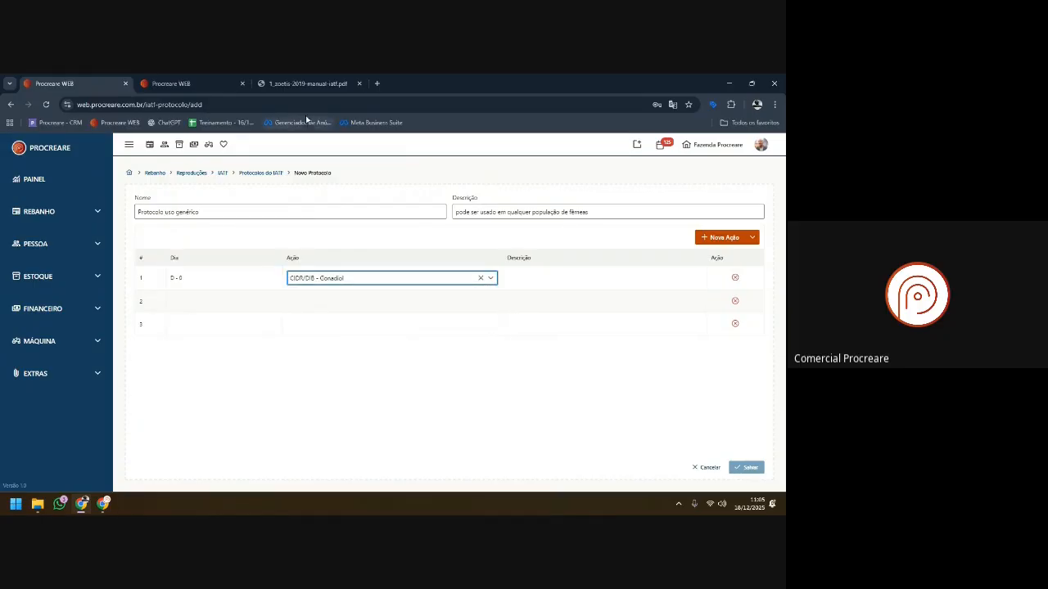
- Check the manual's protocol for cows in anestrus and view the action options for the second row without choosing one
click(307, 84)
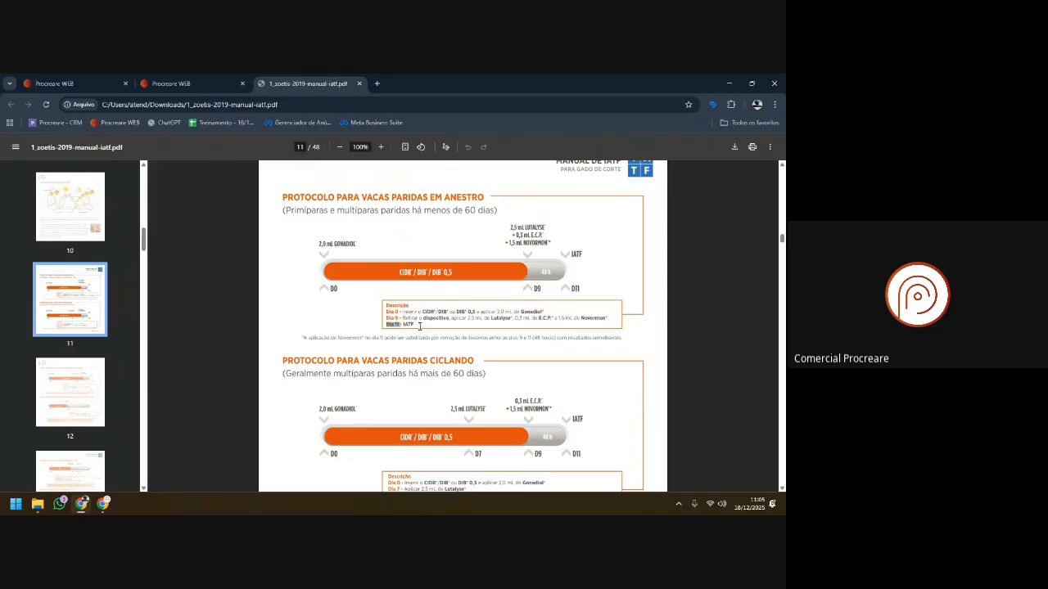
click(62, 84)
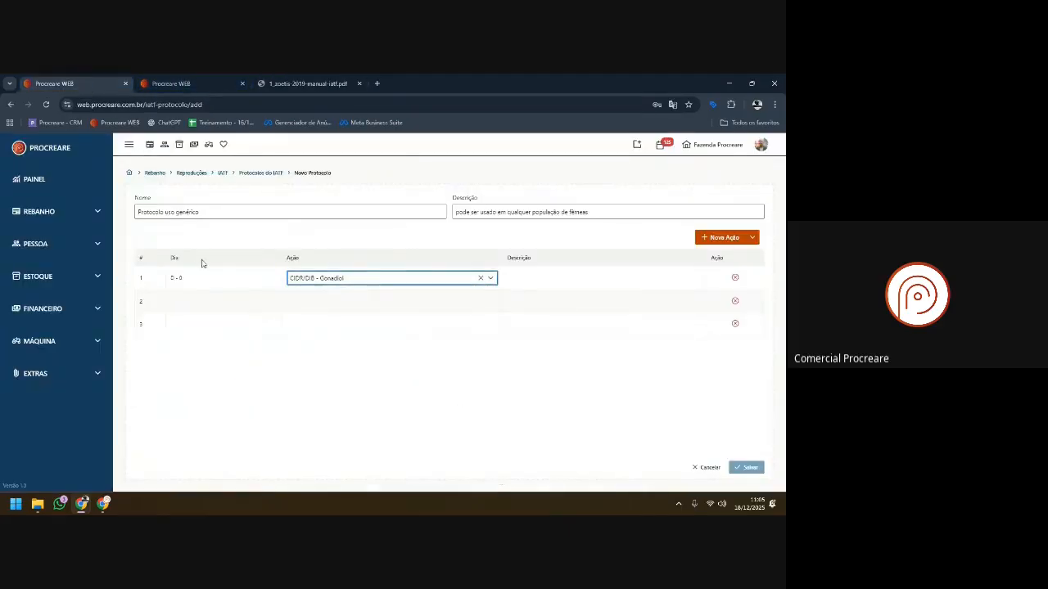
click(314, 301)
click(313, 301)
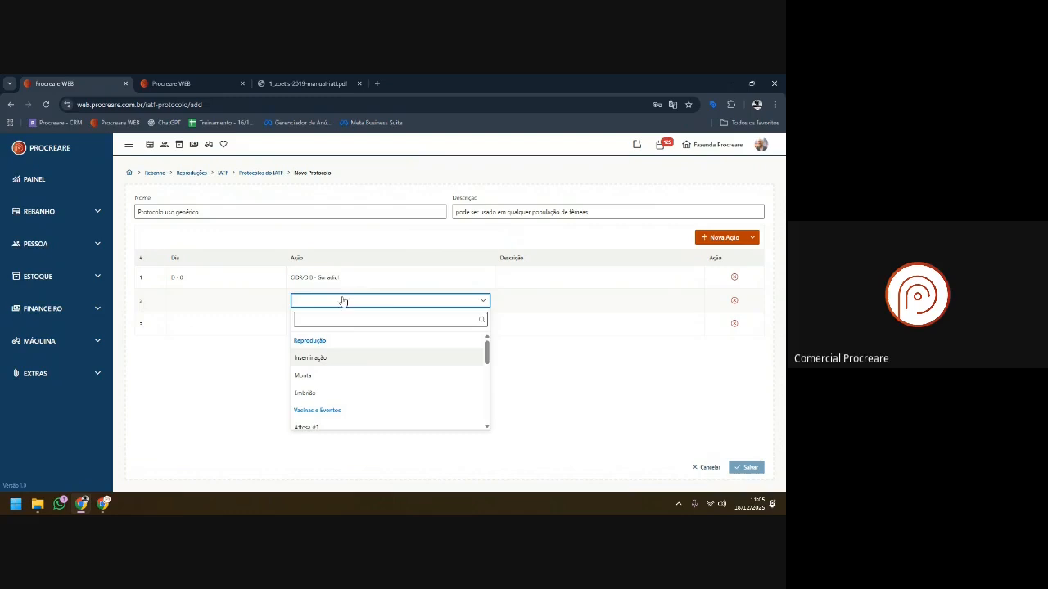
click(564, 426)
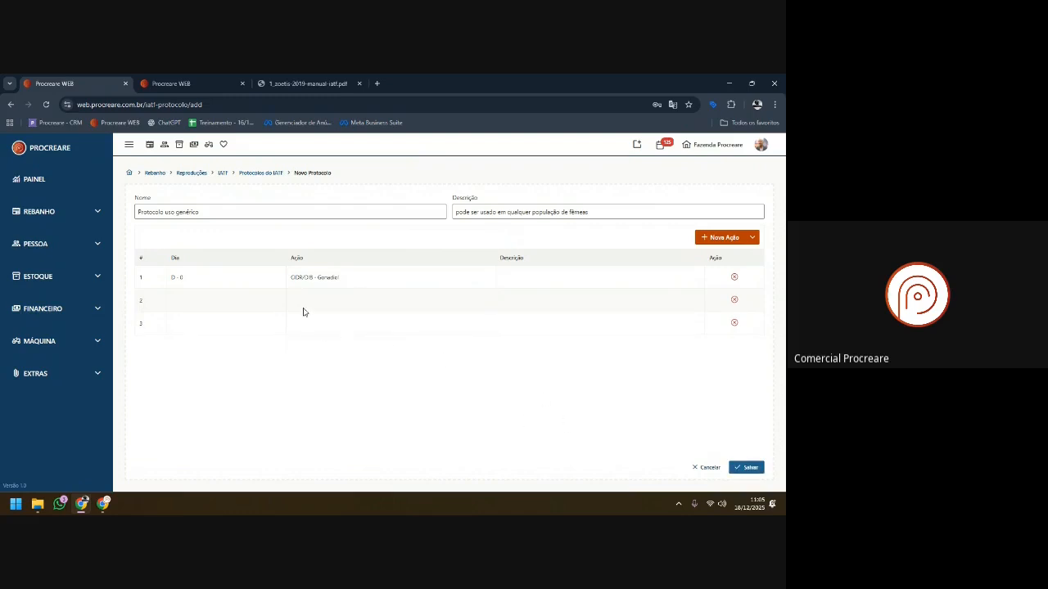
- Set the protocol's second action to Retirar Dispositivo on day 7 (D - 7)
click(320, 307)
click(331, 305)
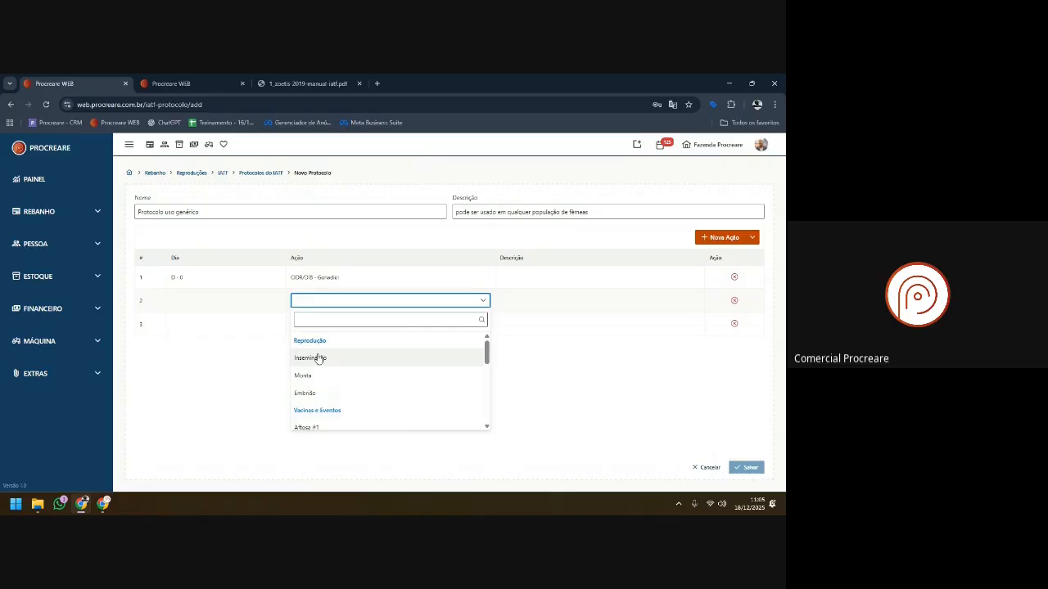
scroll(342, 341, down, 1)
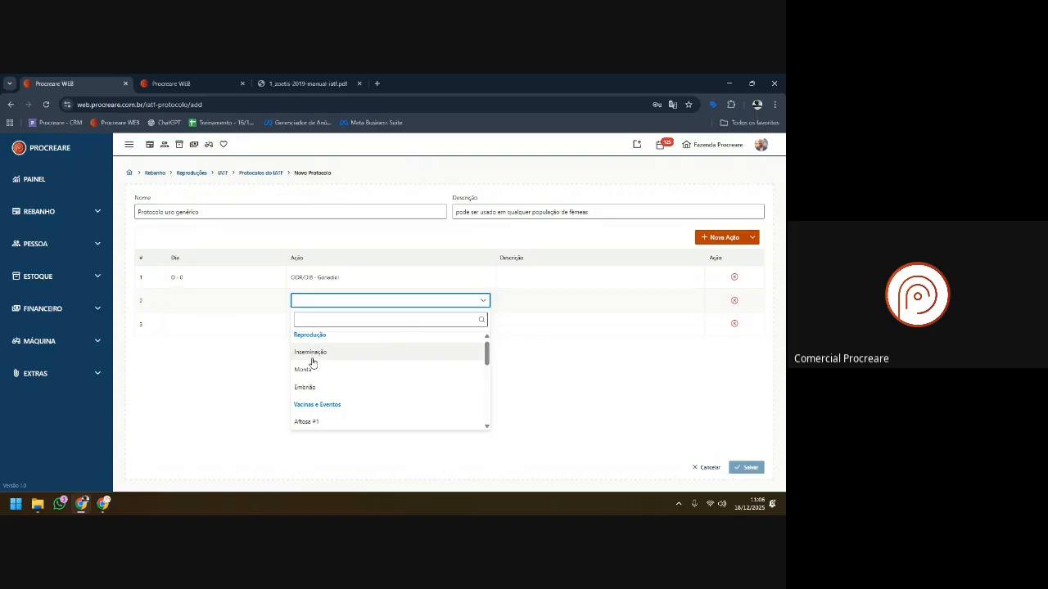
scroll(312, 358, down, 3)
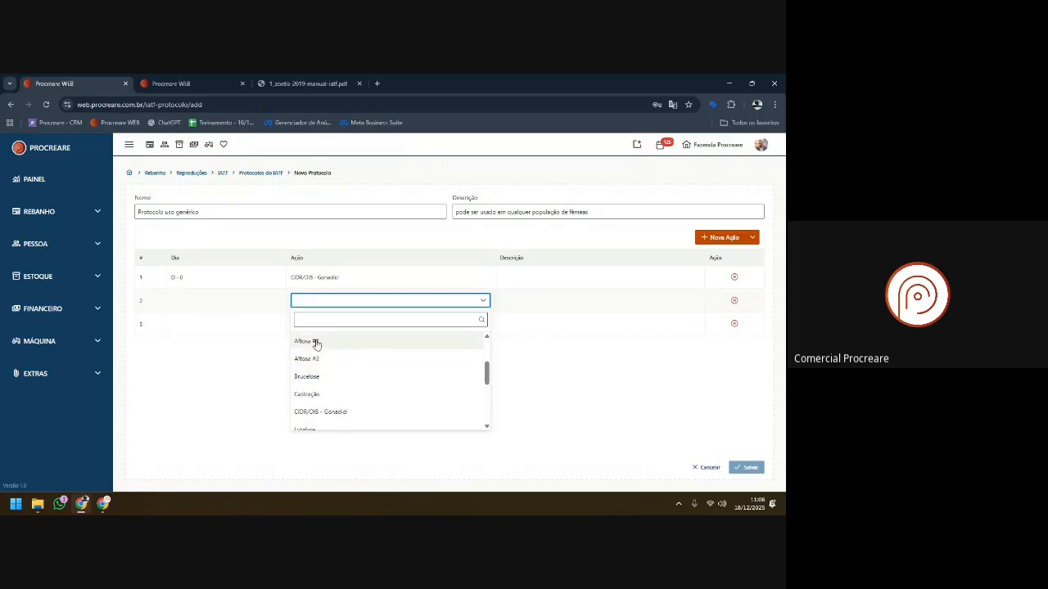
scroll(316, 344, up, 3)
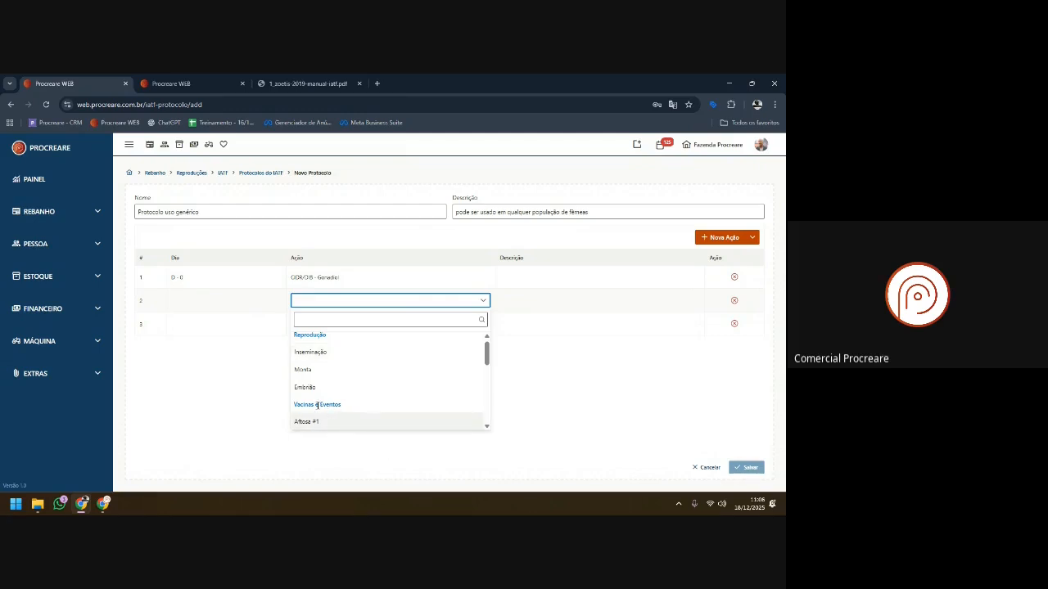
drag(487, 360, 488, 373)
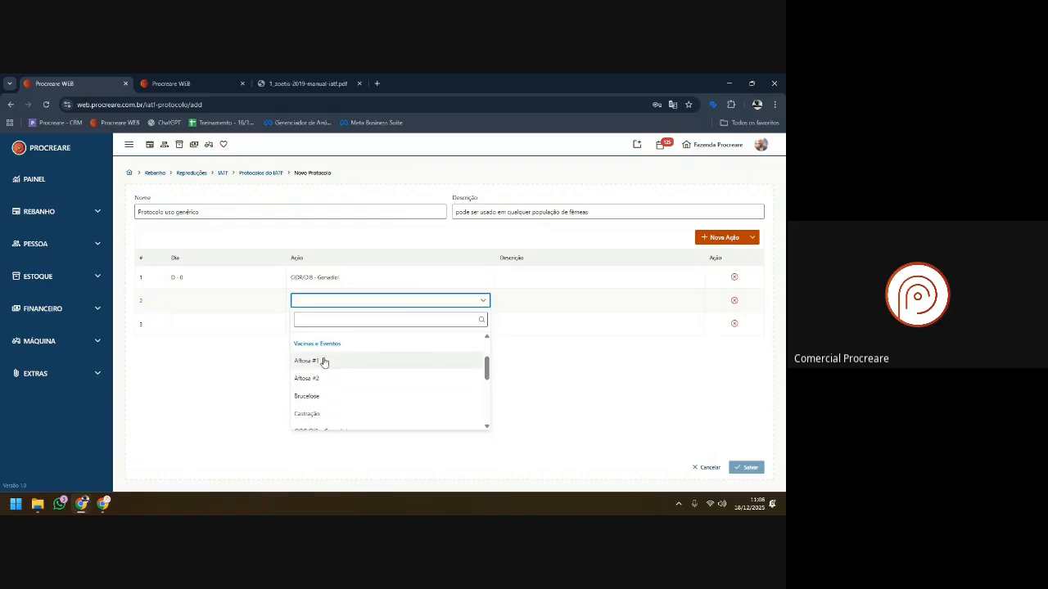
scroll(330, 394, down, 5)
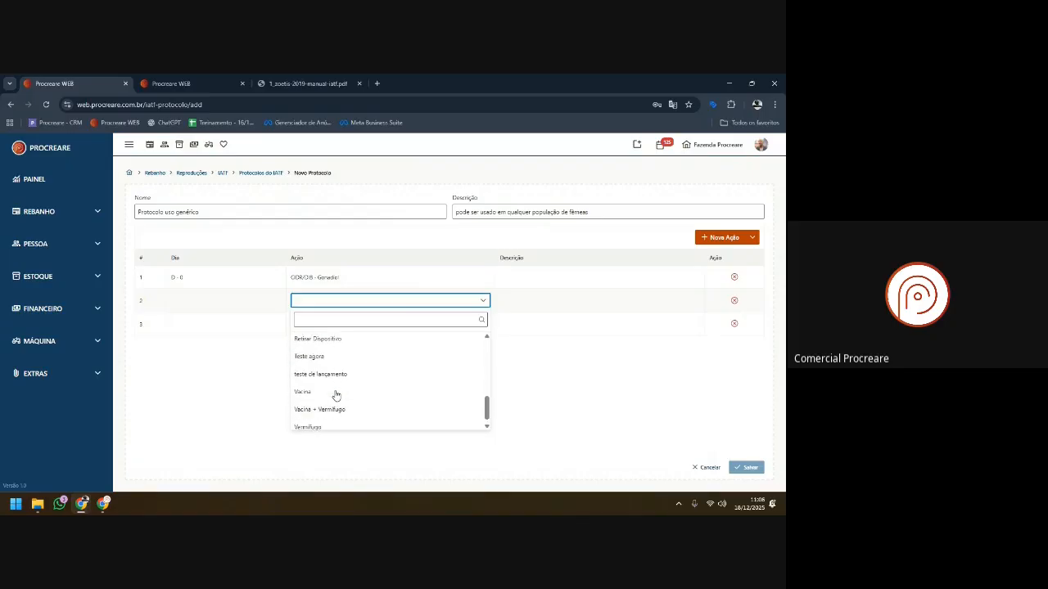
click(316, 339)
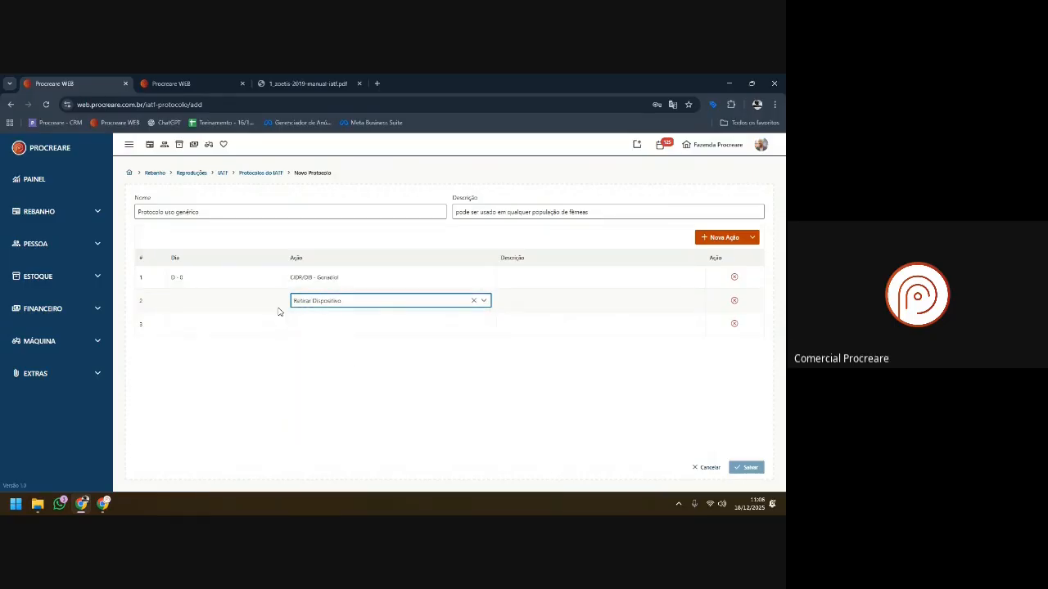
click(195, 304)
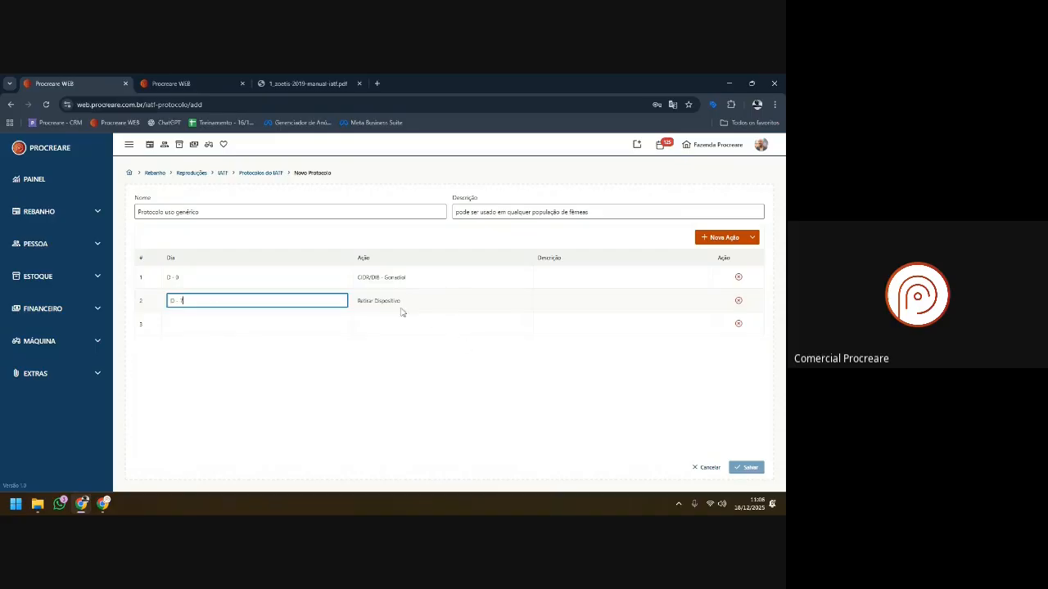
- Fill in the descriptions of the first and second protocol actions with random placeholder text
click(632, 280)
click(589, 280)
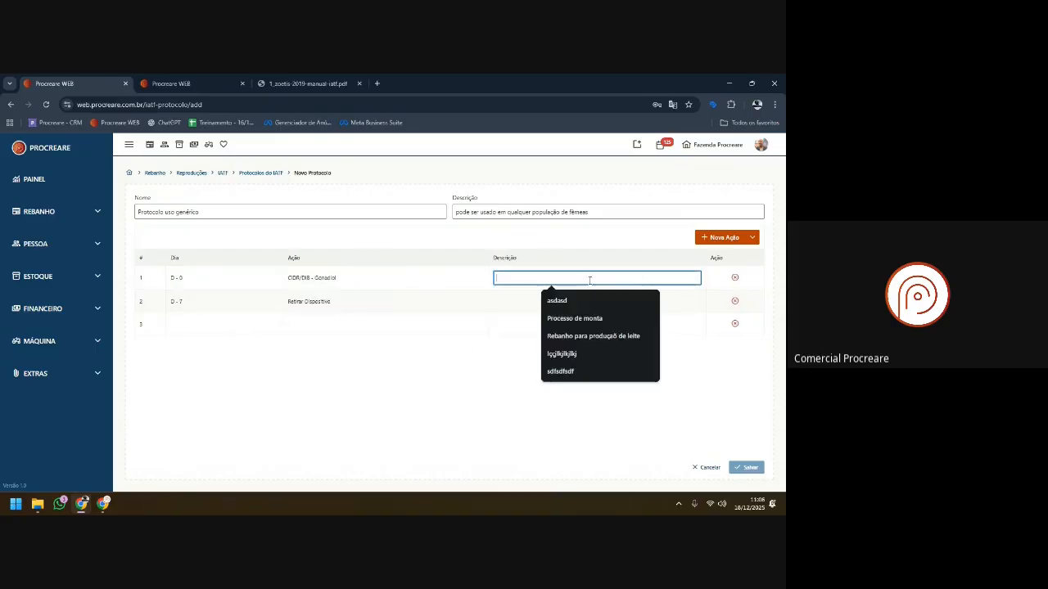
text(kfjljmfkjdlkfjdlk)
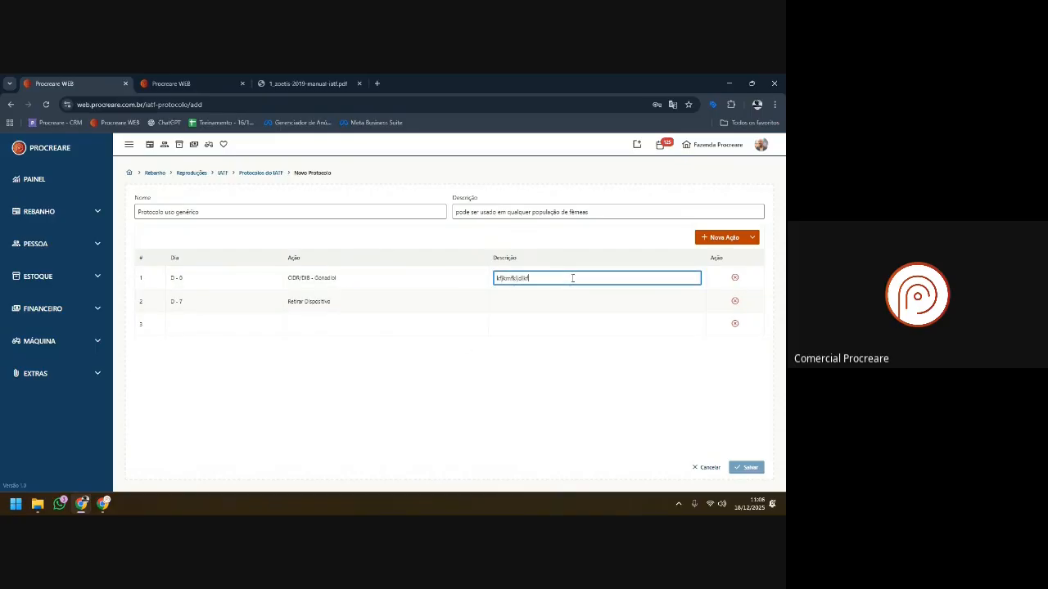
click(515, 300)
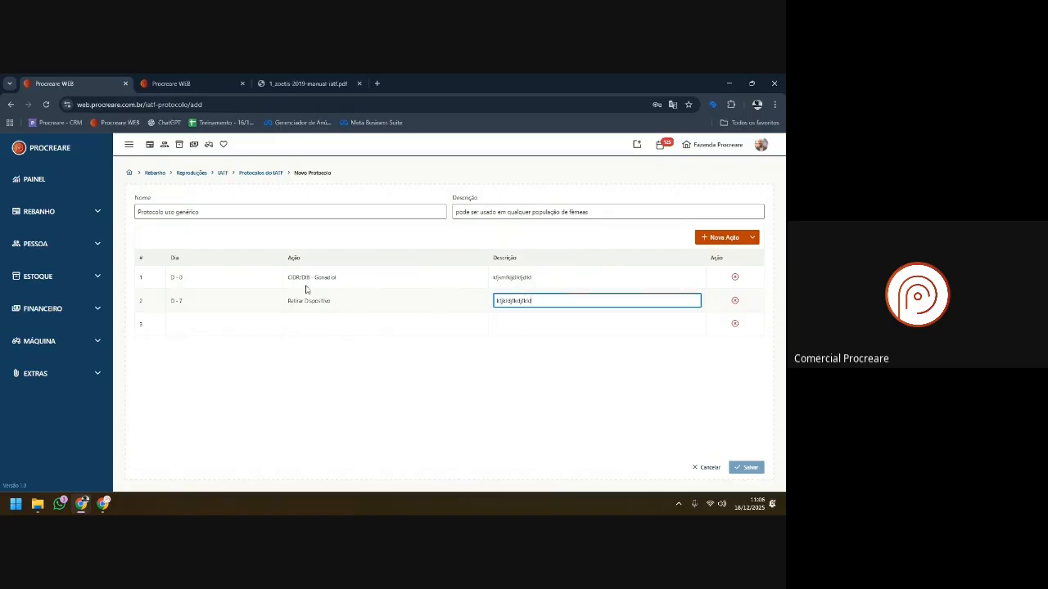
- Set the protocol's third action to Inseminação on day 11 (D - 11)
click(202, 324)
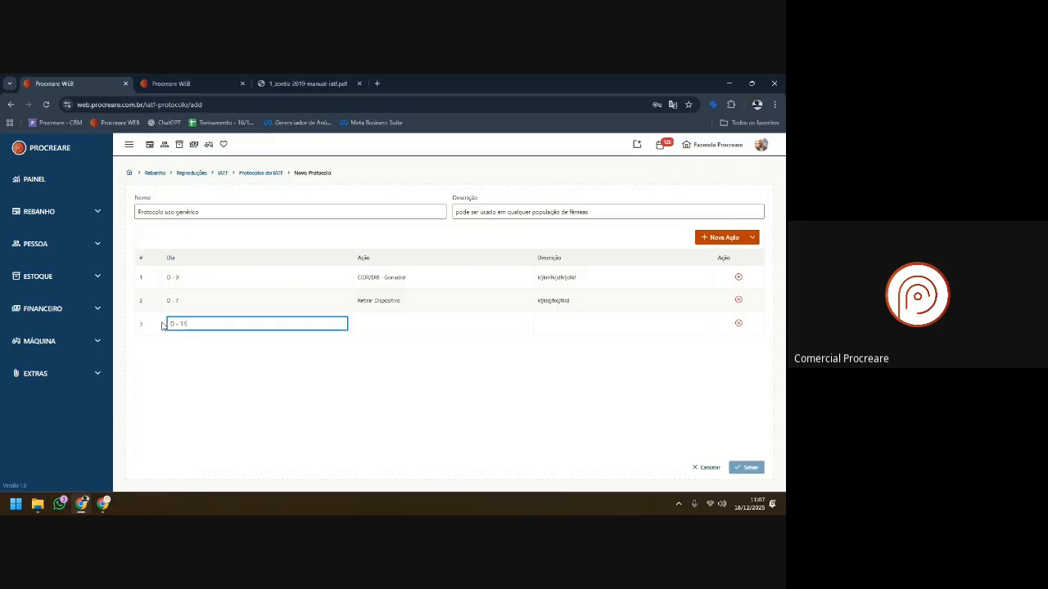
click(385, 324)
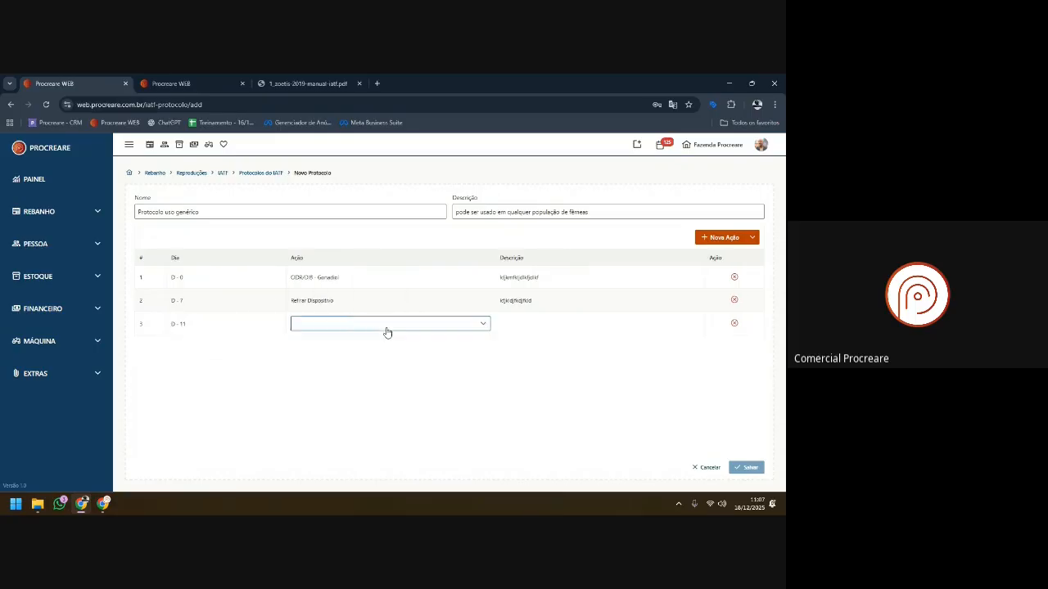
click(389, 328)
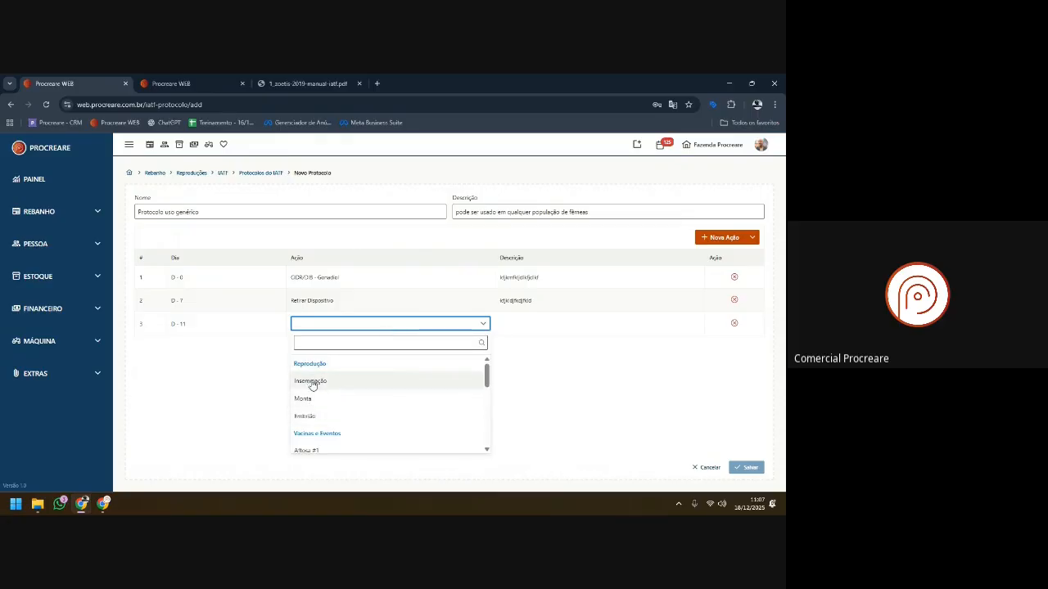
click(311, 381)
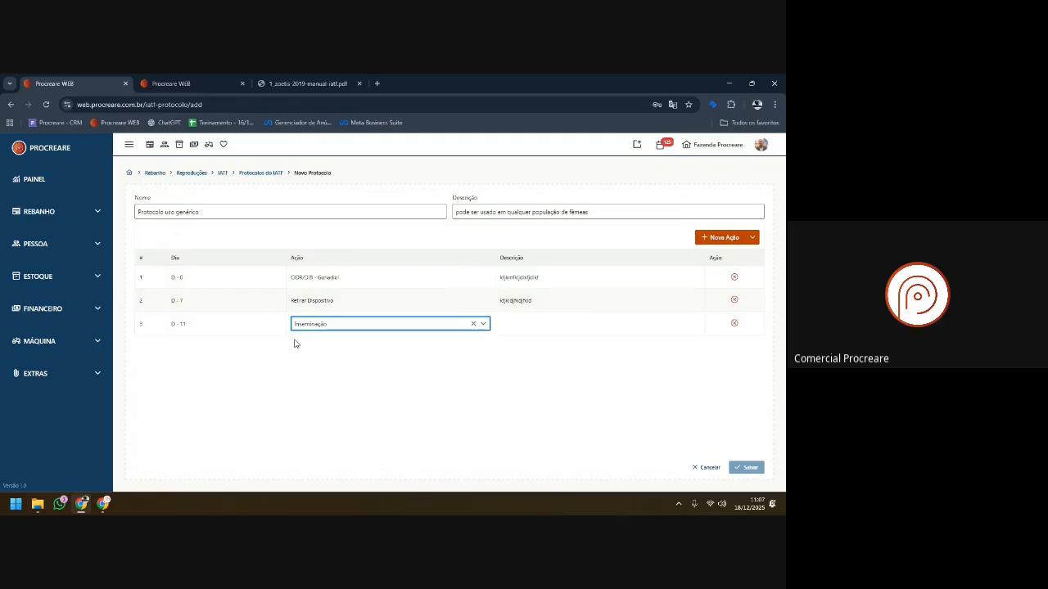
- Describe the insemination action as "fazer a inseminação" and save the new IATF protocol
click(524, 325)
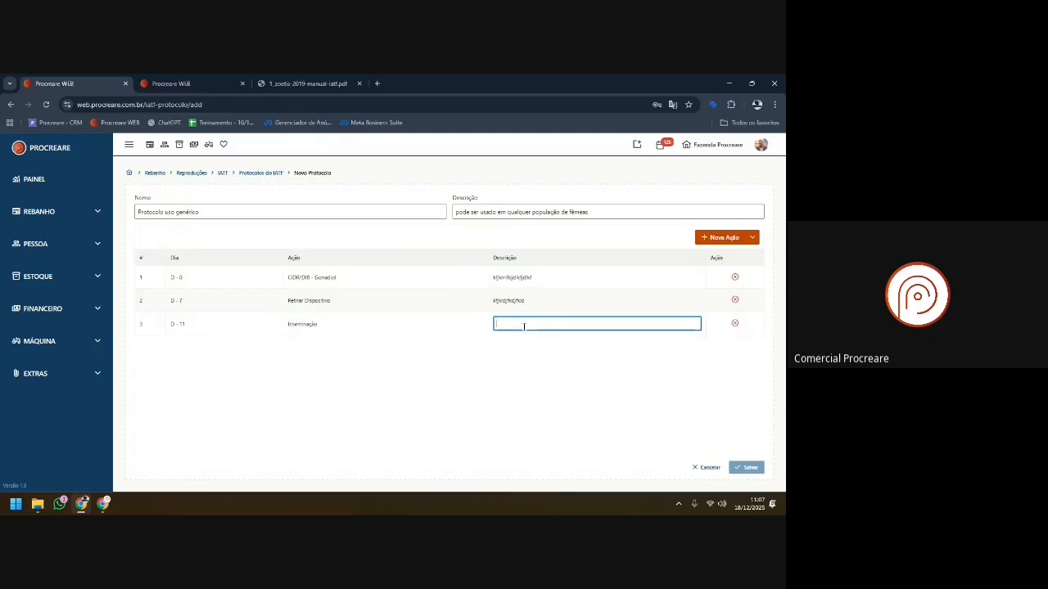
text(fazer a insemi)
key(BackSpace)
key(BackSpace)
click(555, 363)
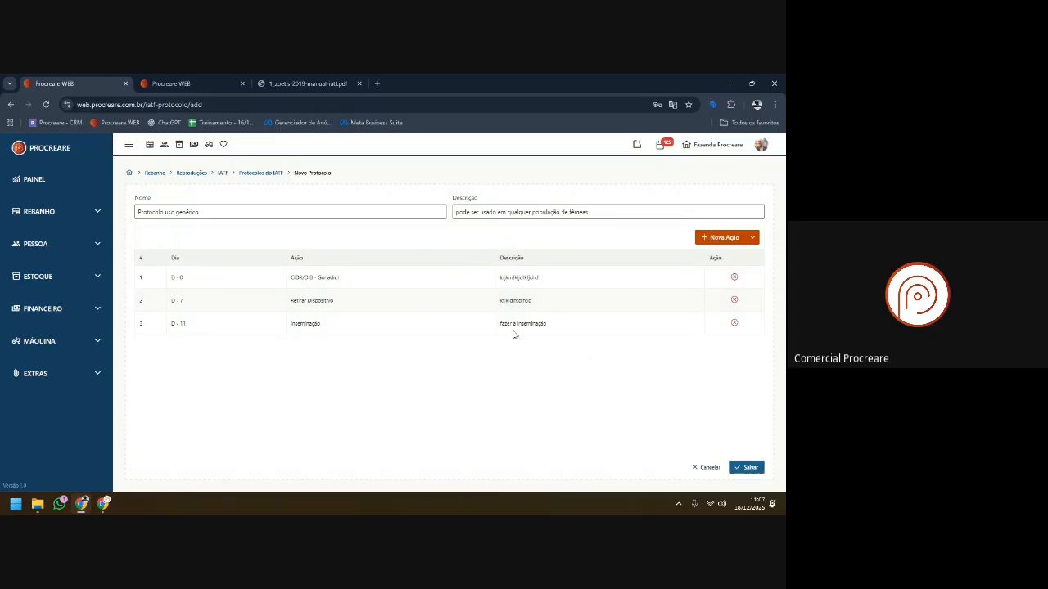
click(745, 467)
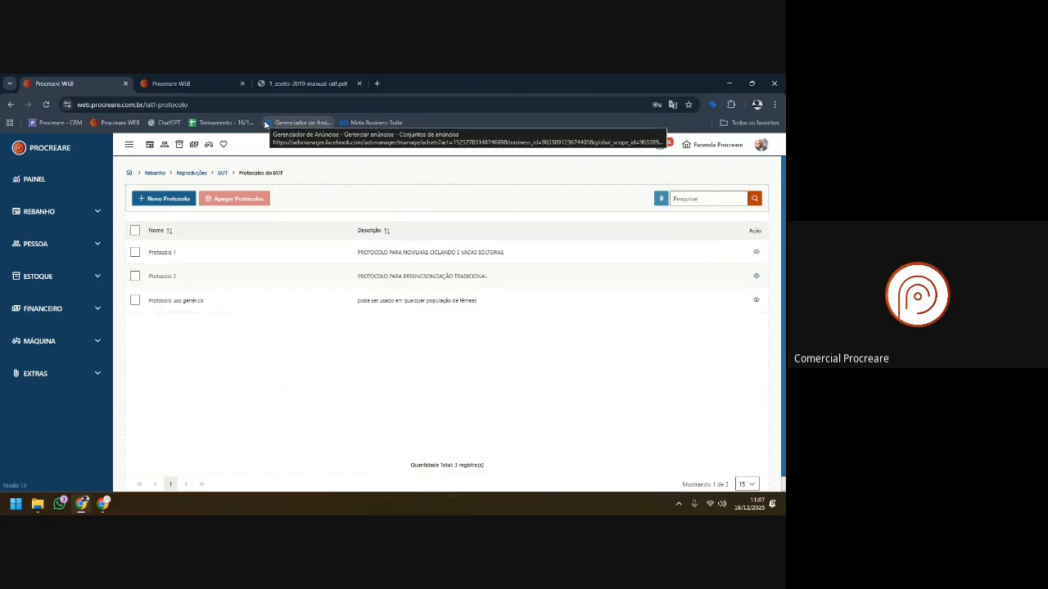
- Check the PDF manual's protocols, then reopen "Protocolo uso genérico" and view the action options for its first row without changing it
click(317, 82)
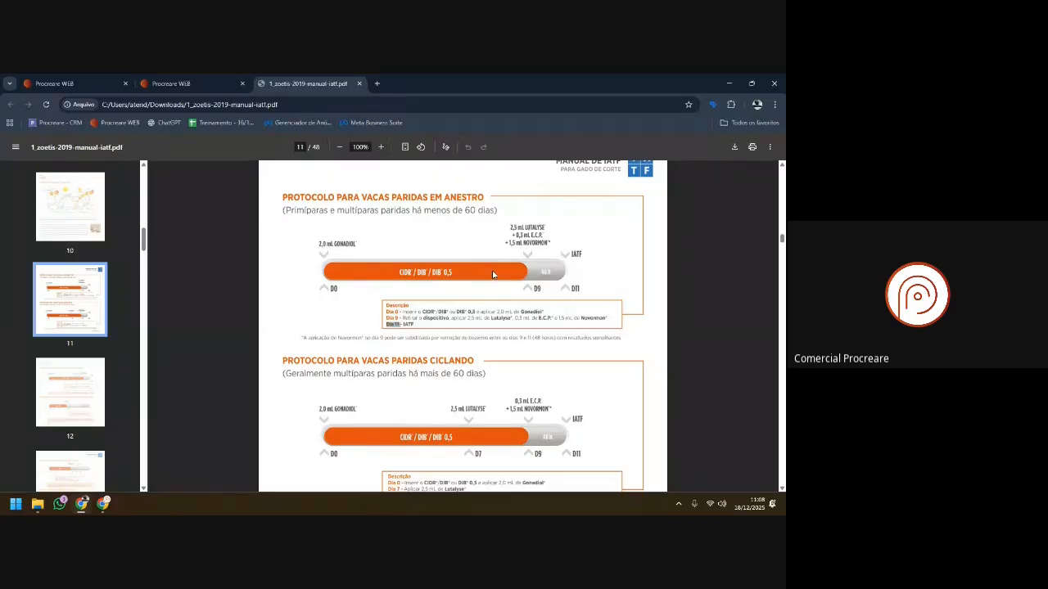
click(74, 83)
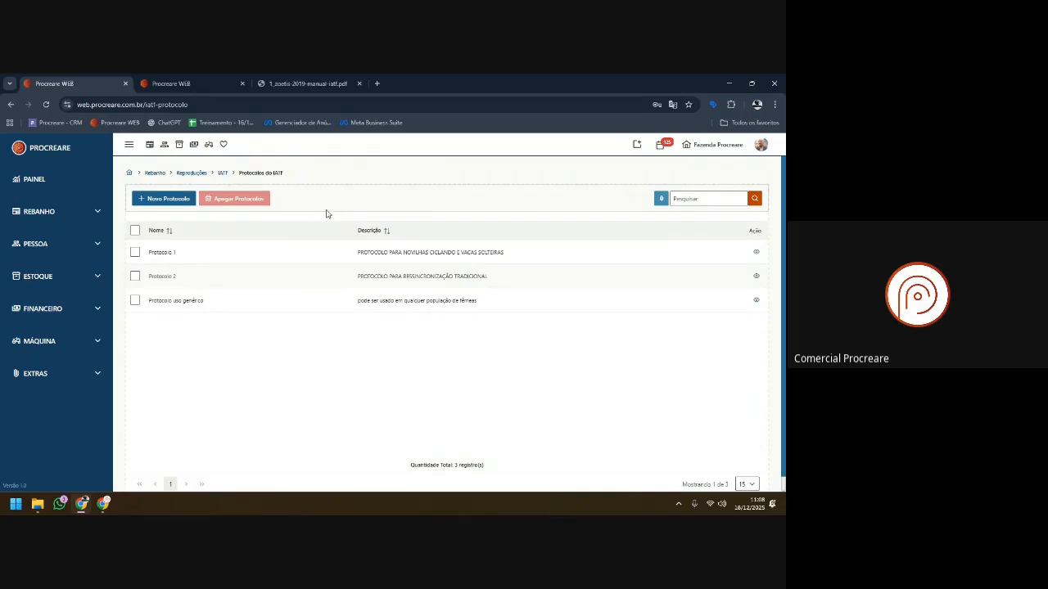
click(385, 302)
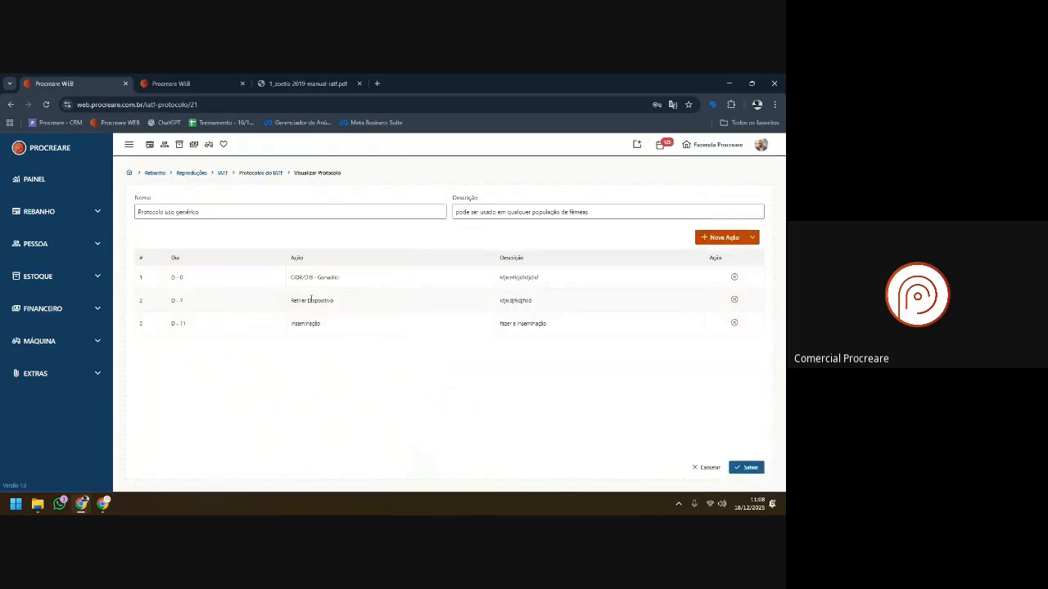
click(404, 287)
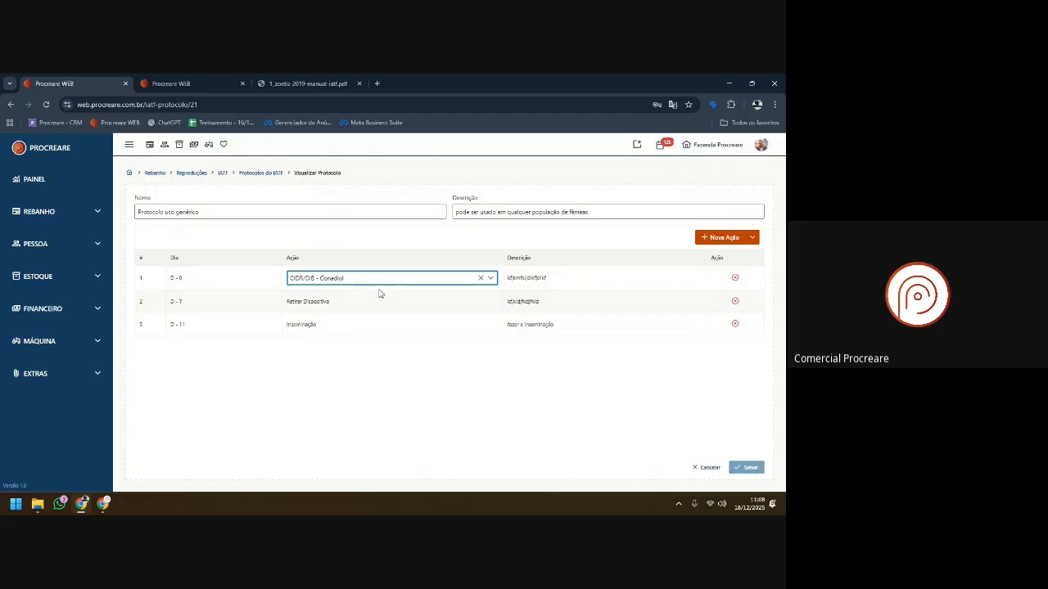
click(376, 281)
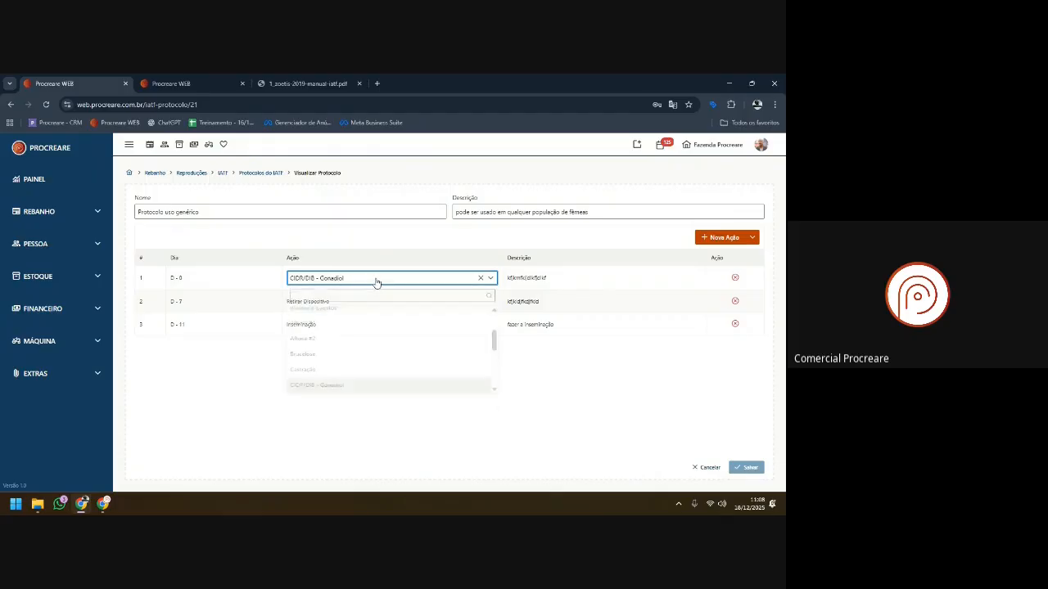
scroll(327, 331, up, 3)
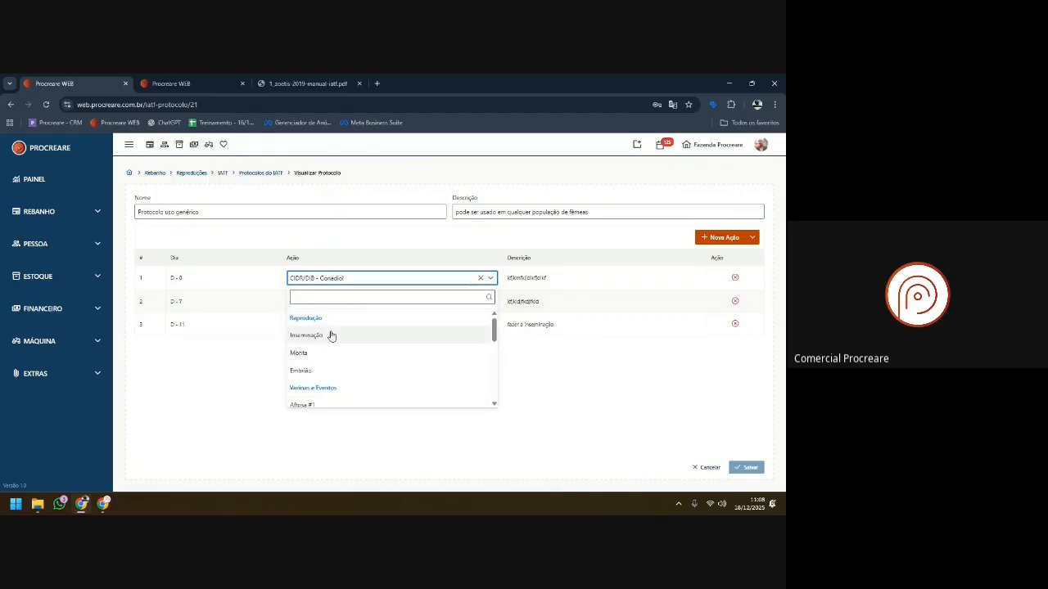
scroll(307, 361, down, 6)
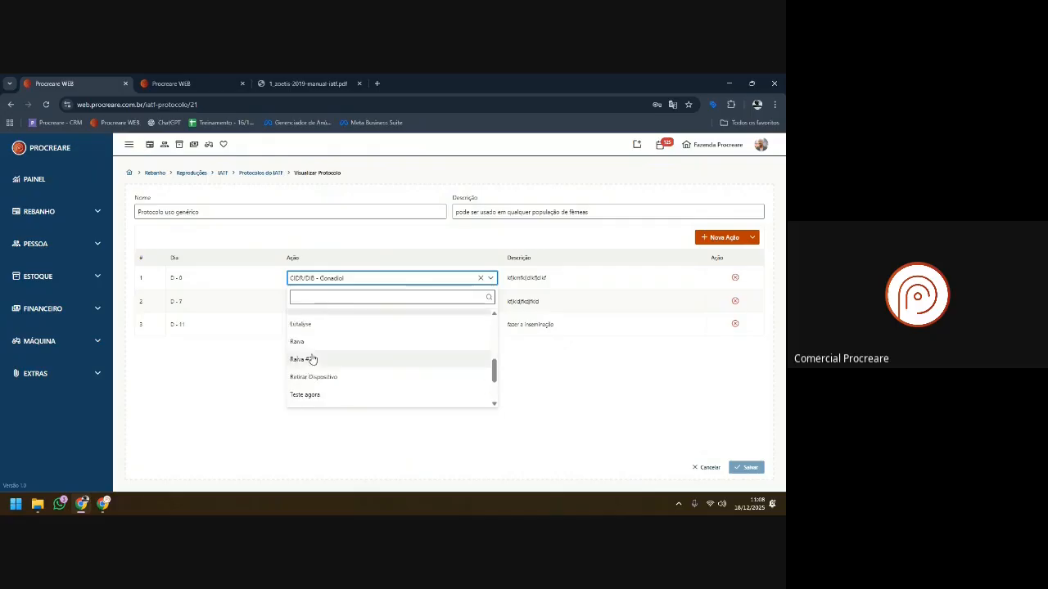
scroll(312, 360, down, 2)
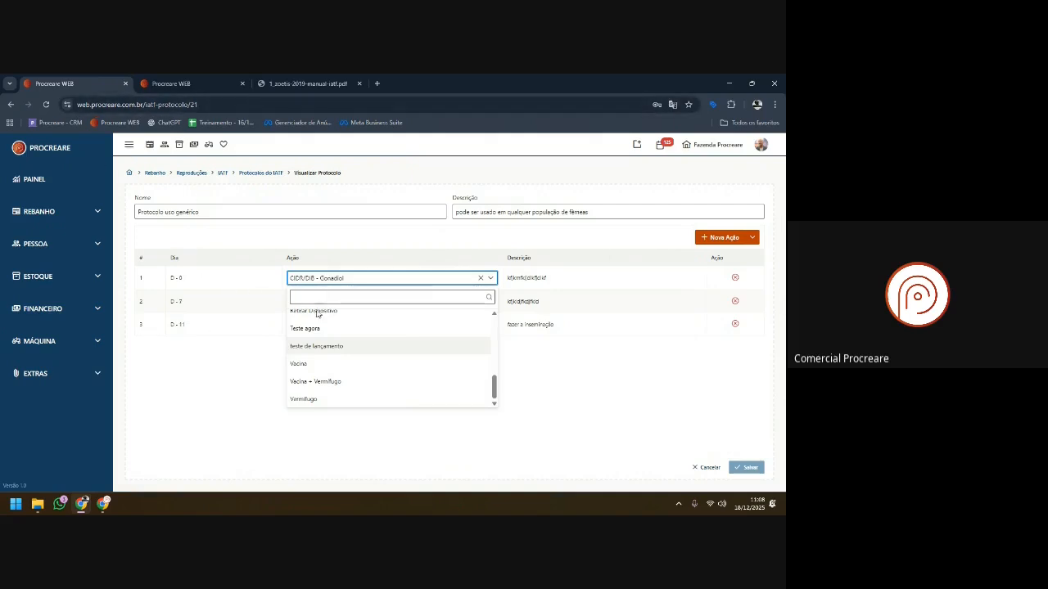
click(235, 378)
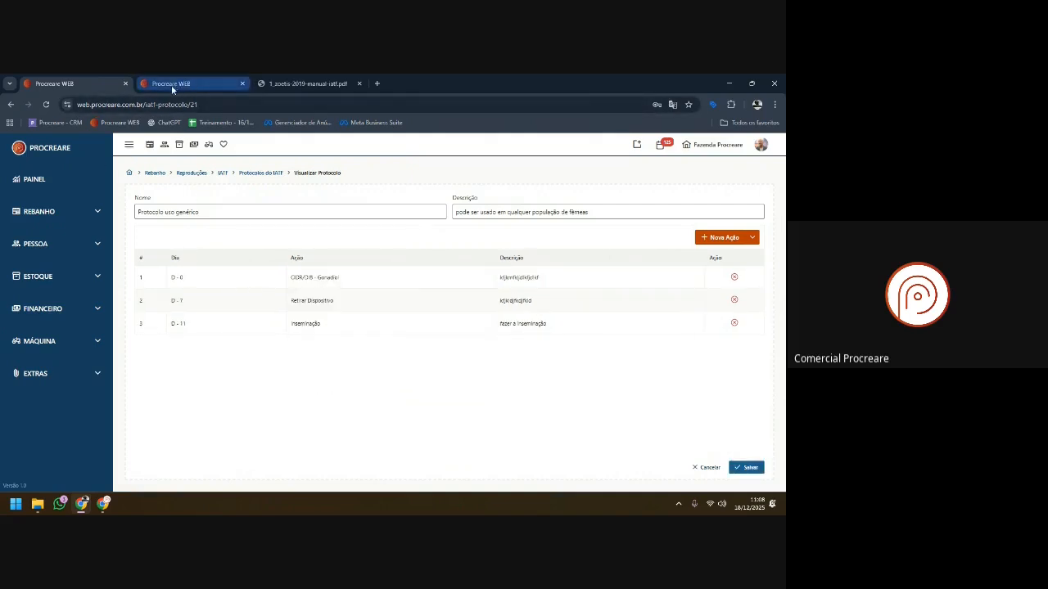
- In the other Procreare WEB tab, open the herd's Eventos Sanitários register under Saúde Animal and look through the registered events
mouse_move(183, 87)
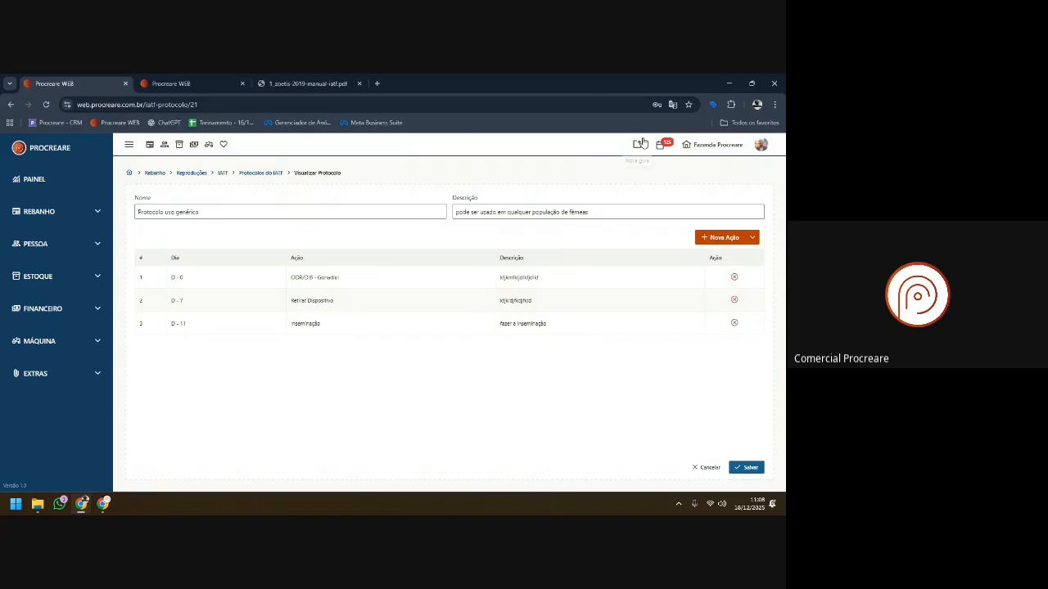
click(216, 88)
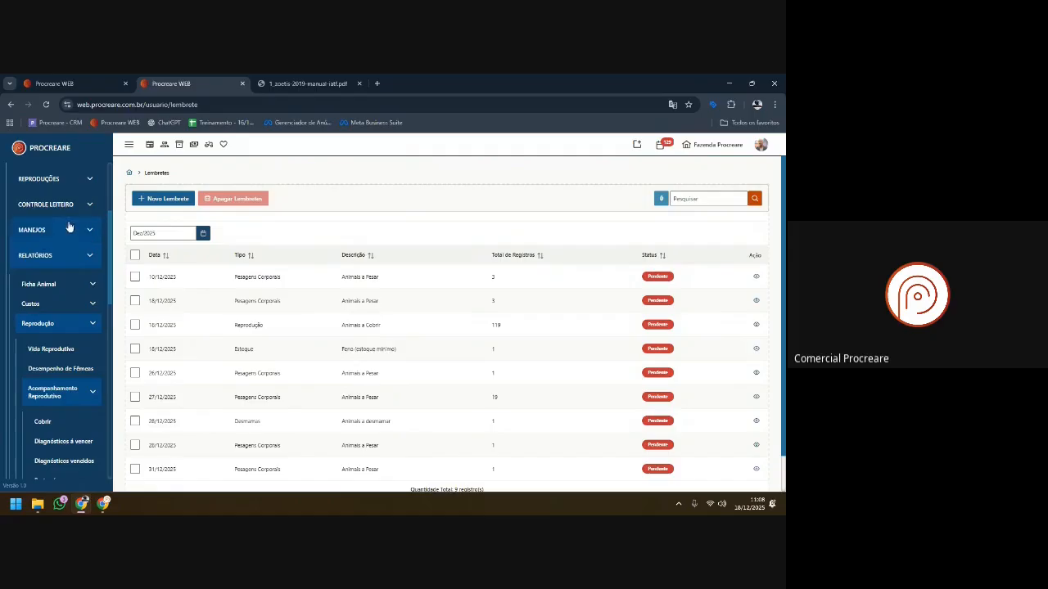
click(89, 180)
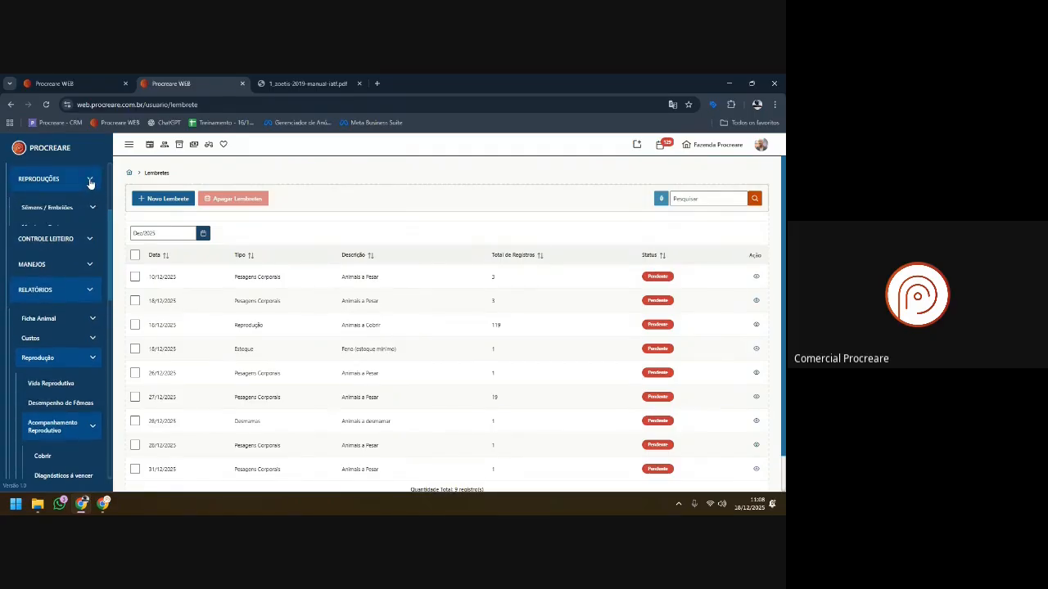
click(88, 183)
scroll(82, 205, up, 3)
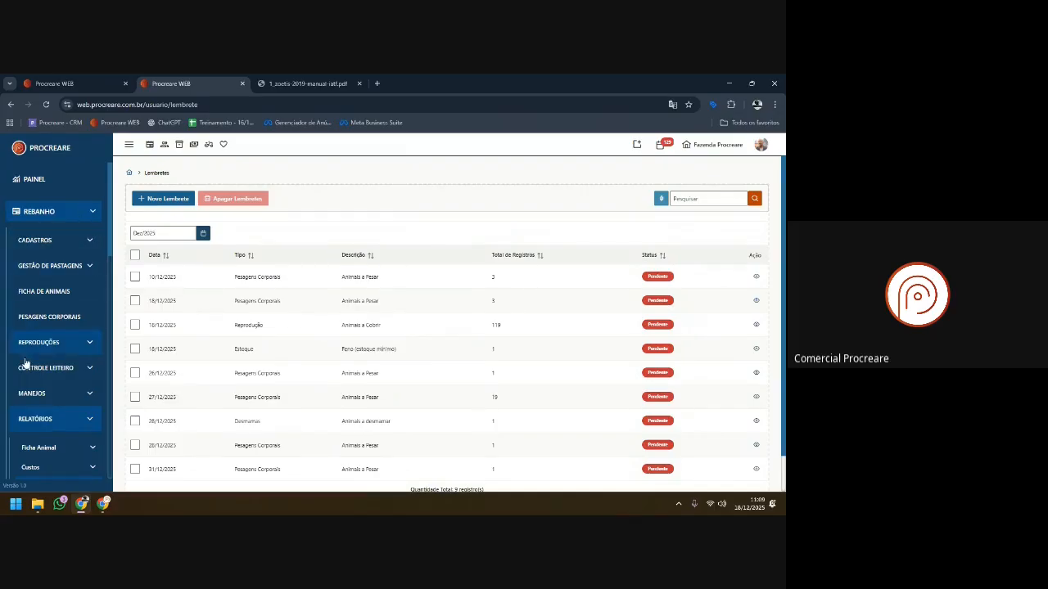
click(60, 242)
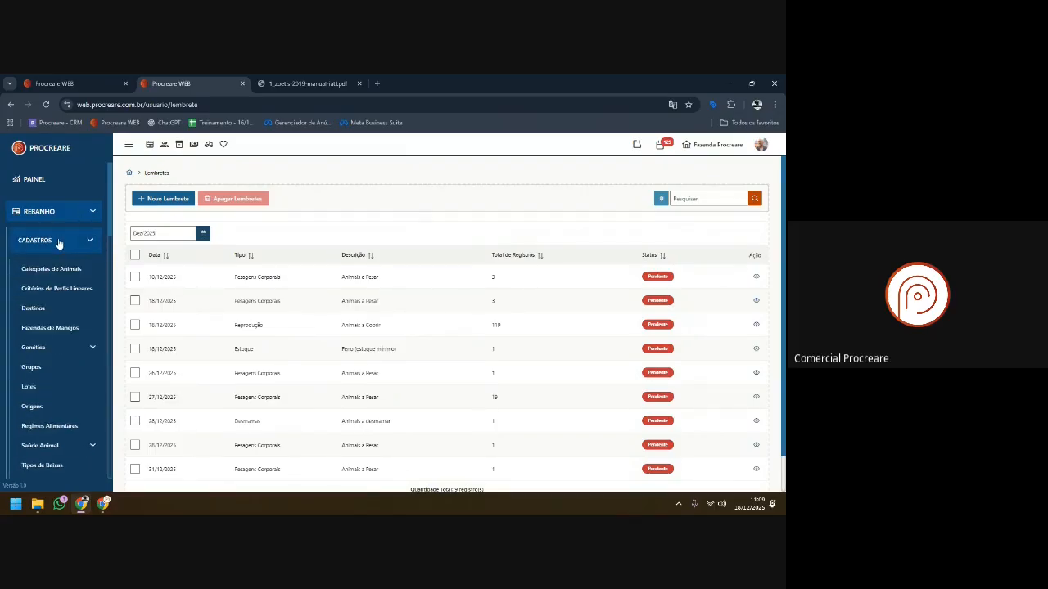
click(57, 447)
scroll(56, 450, down, 1)
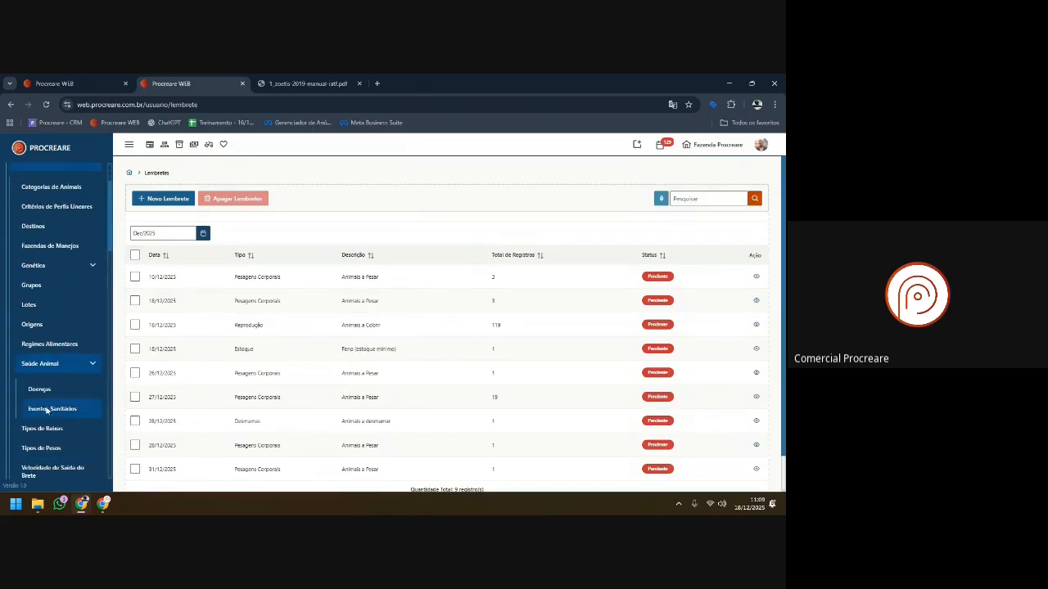
click(46, 410)
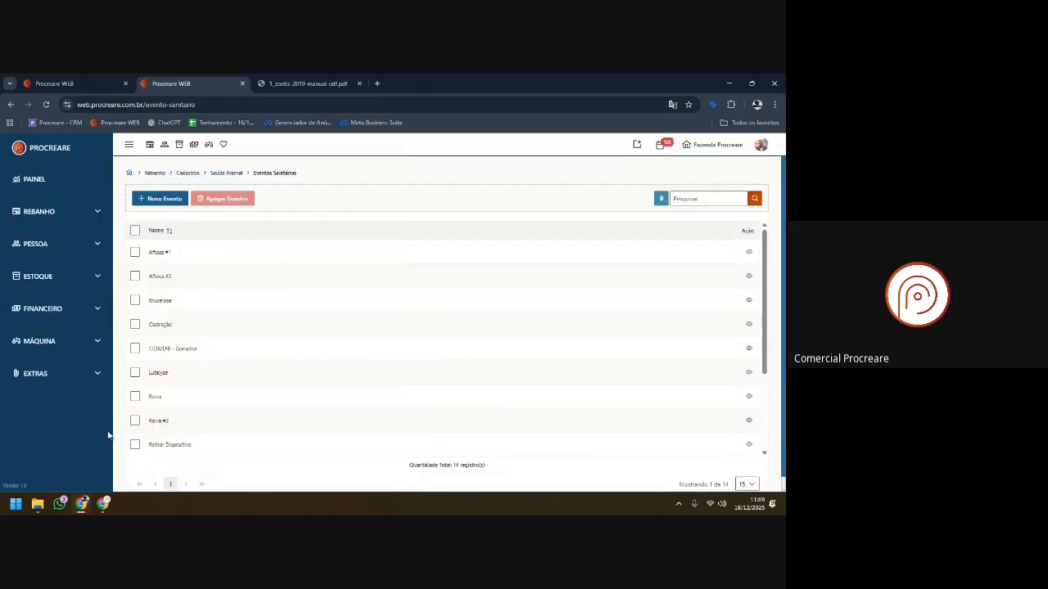
scroll(171, 377, down, 4)
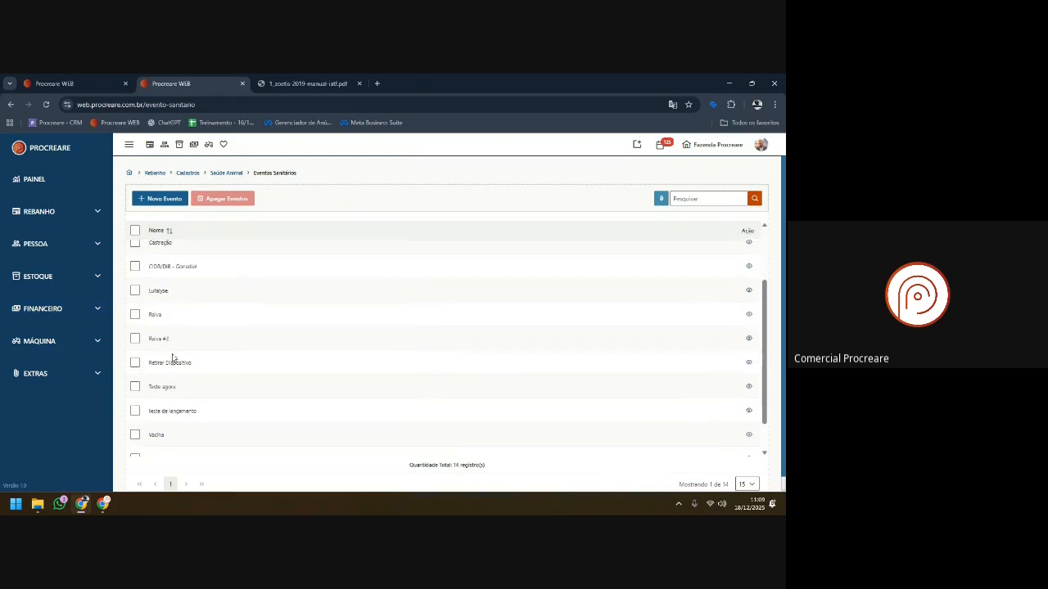
- Register a new sanitary event named "teste de treinamento" and save it without adding any programação
scroll(167, 364, down, 1)
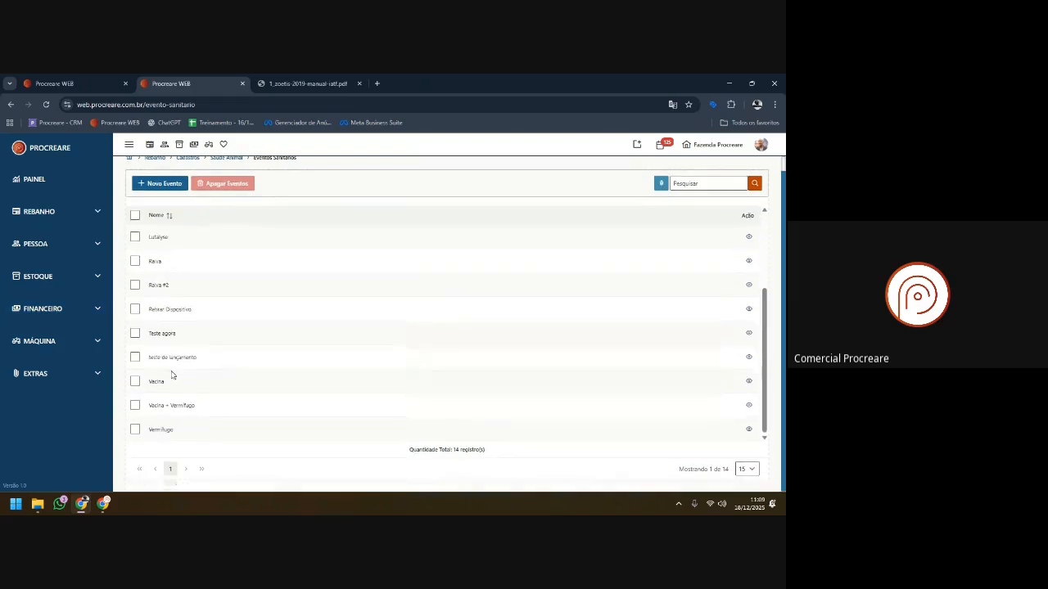
scroll(183, 320, up, 5)
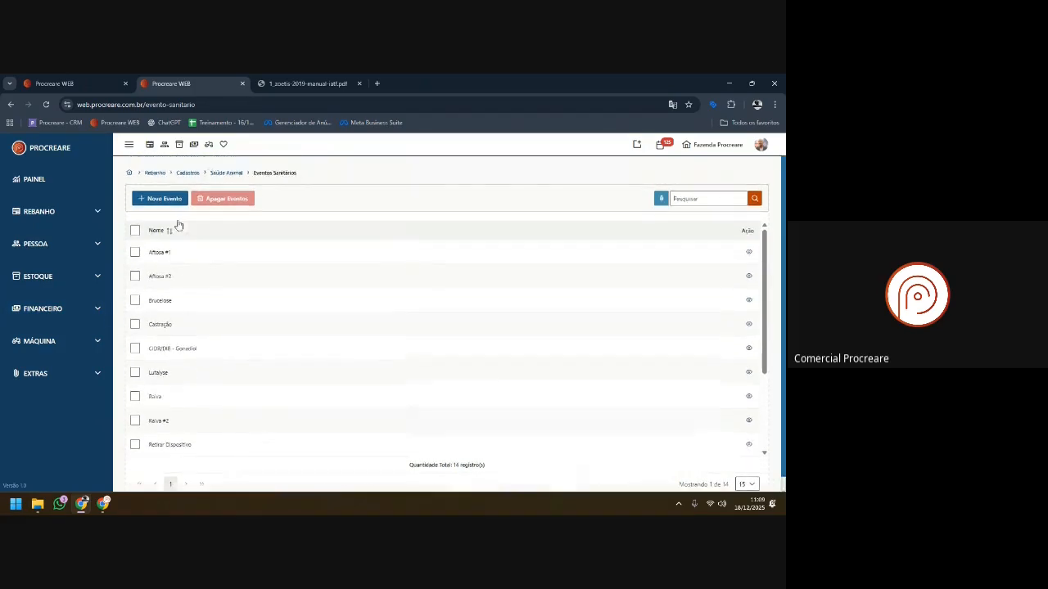
click(151, 201)
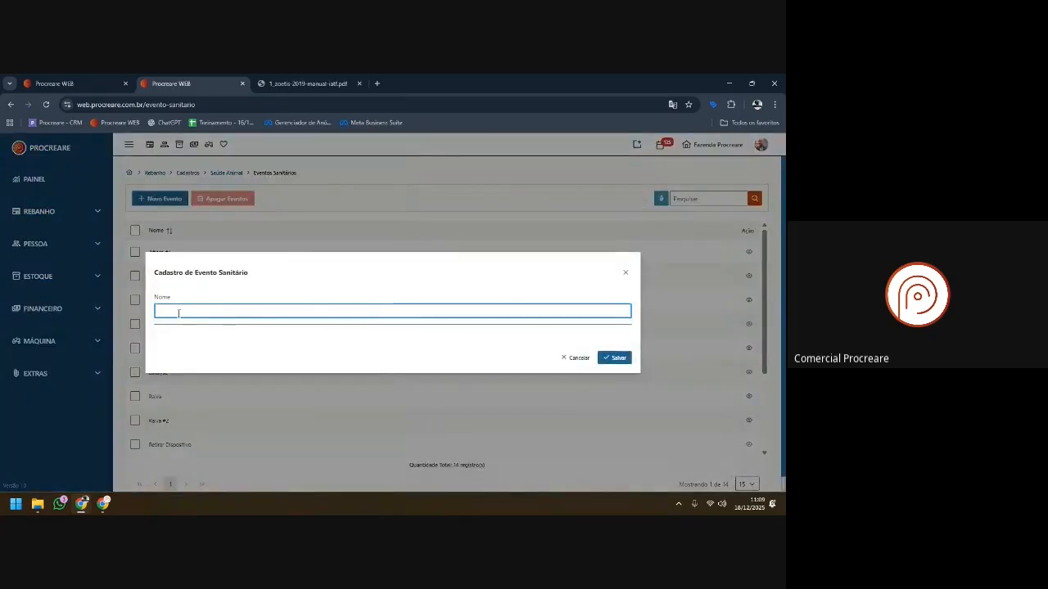
click(178, 312)
text(teste )
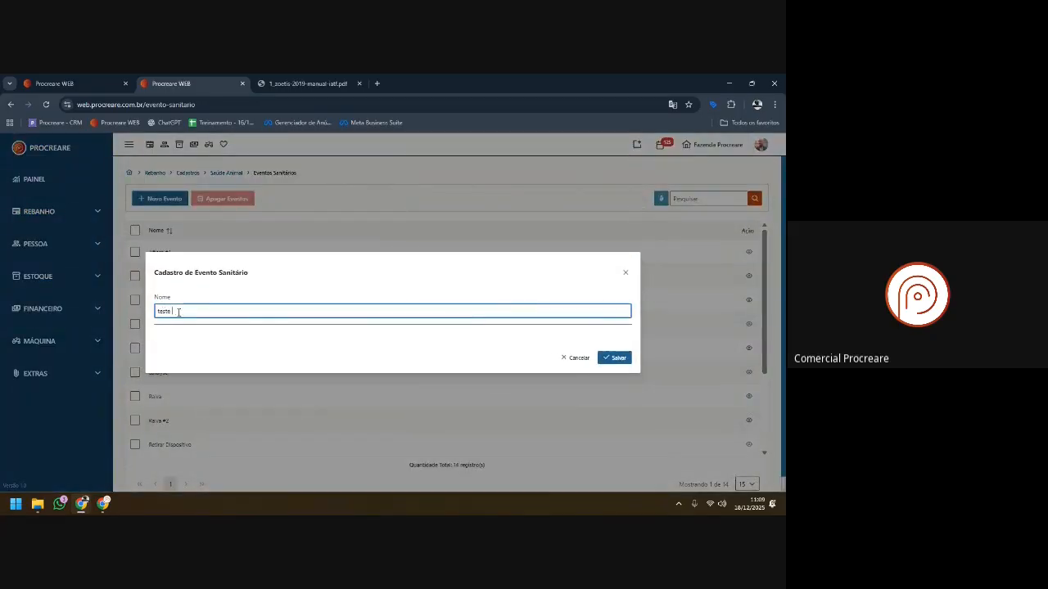
text(de treinamento)
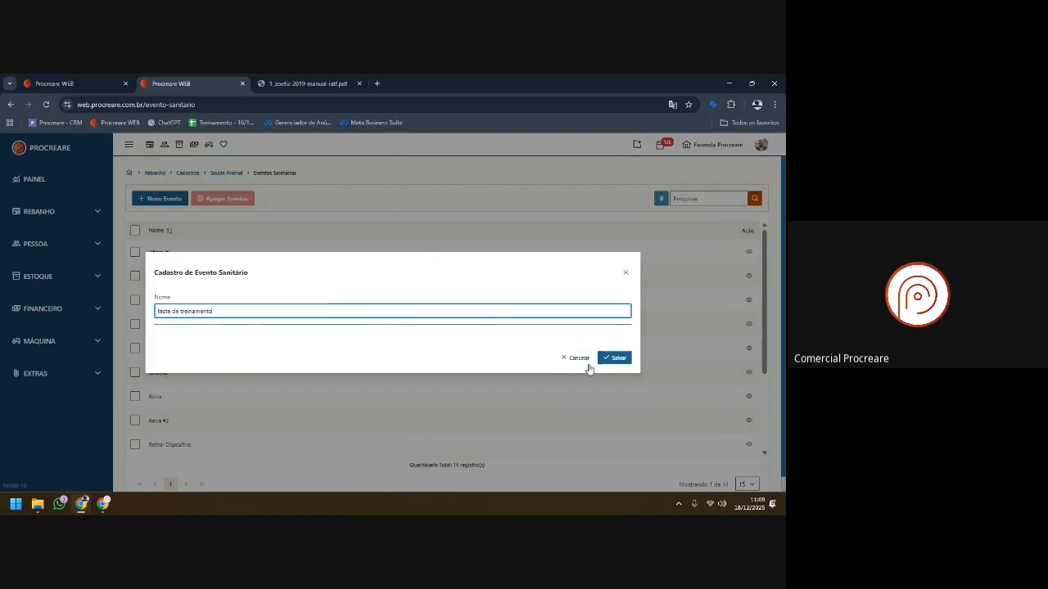
click(615, 358)
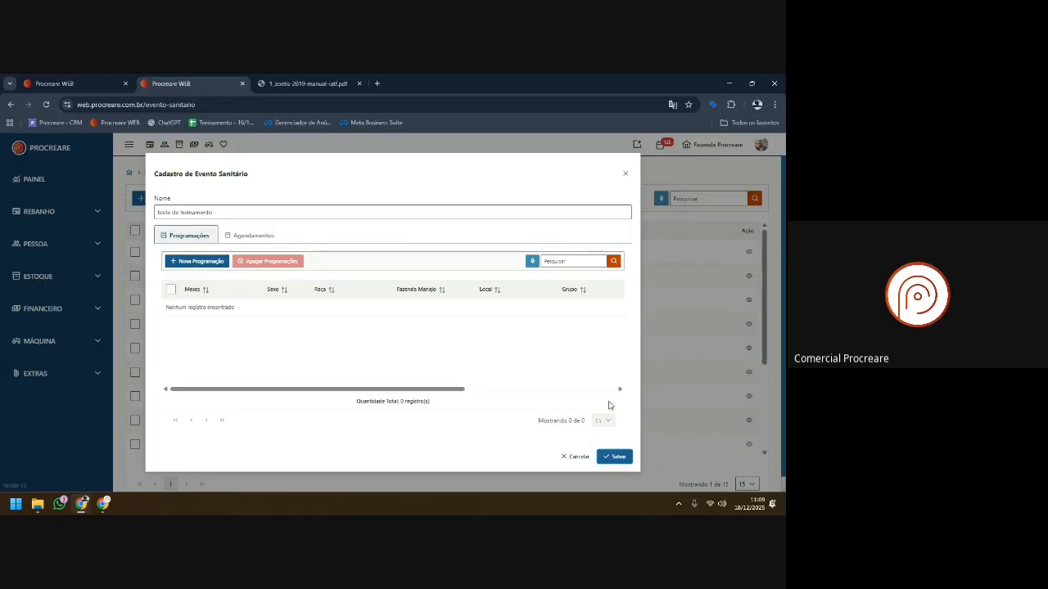
click(616, 456)
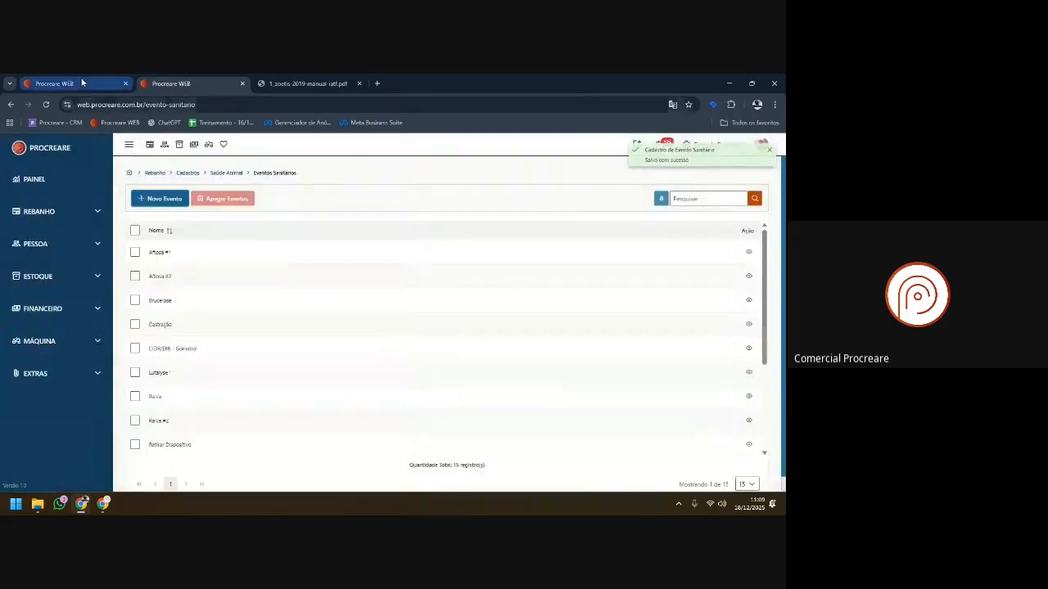
- In the protocol tab, reopen "Protocolo uso genérico", look for "teste de treinamento" among its first row's action options, and briefly consult the PDF manual
click(82, 83)
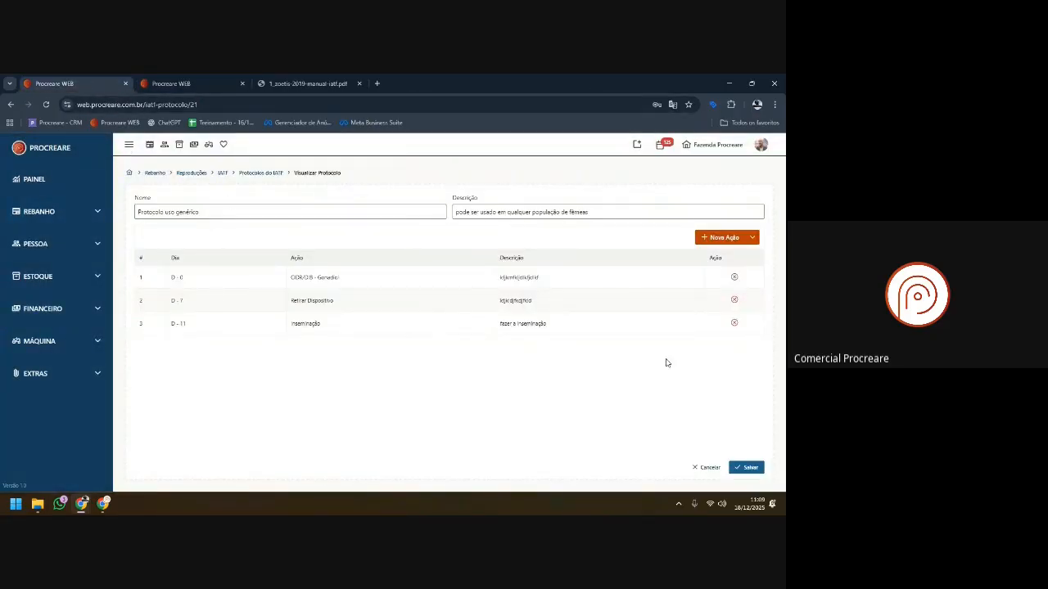
click(256, 173)
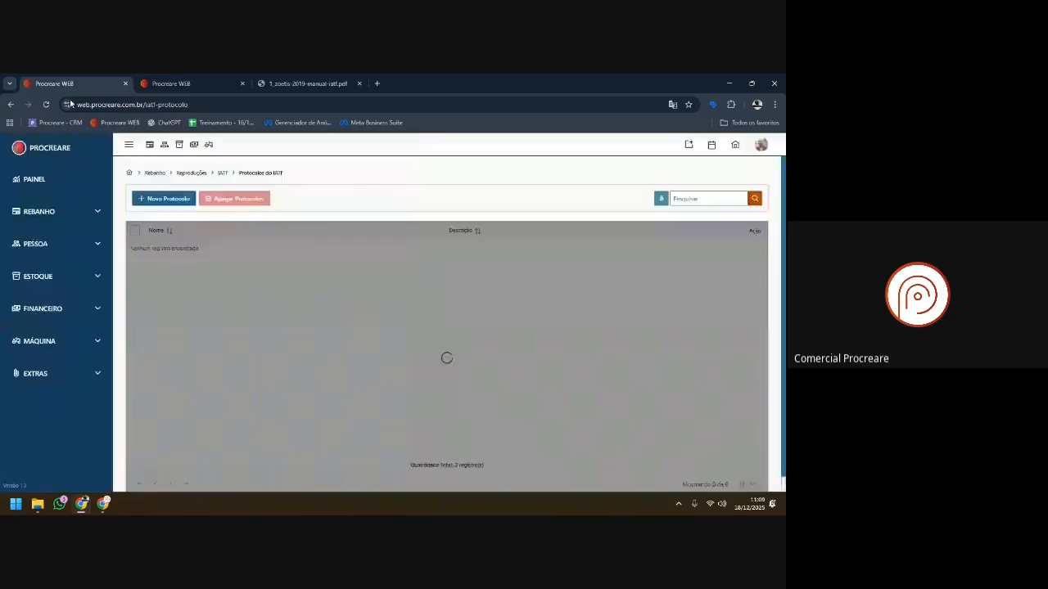
double_click(368, 300)
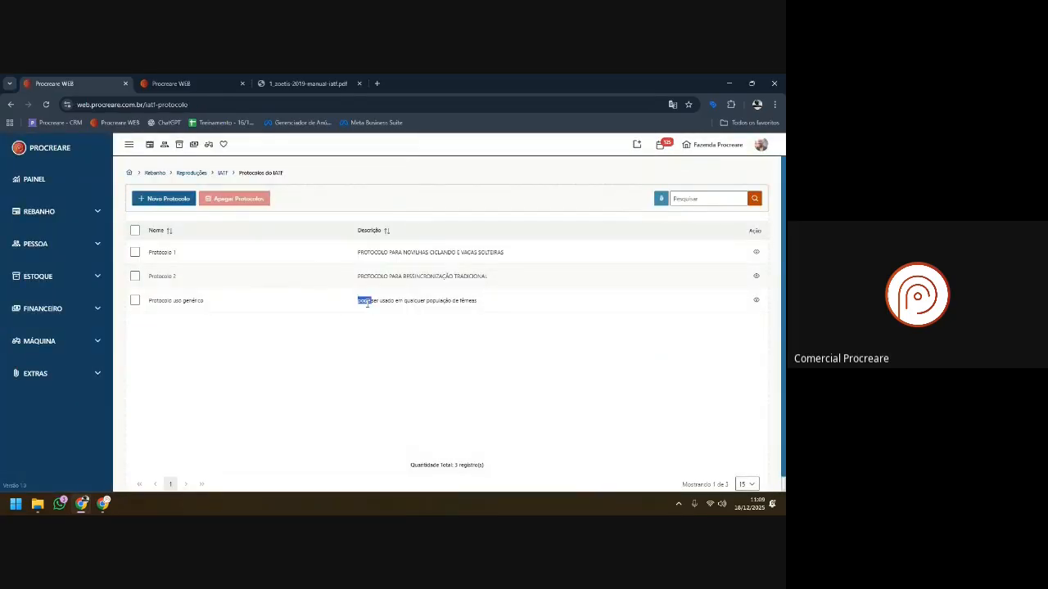
click(338, 278)
scroll(311, 352, down, 5)
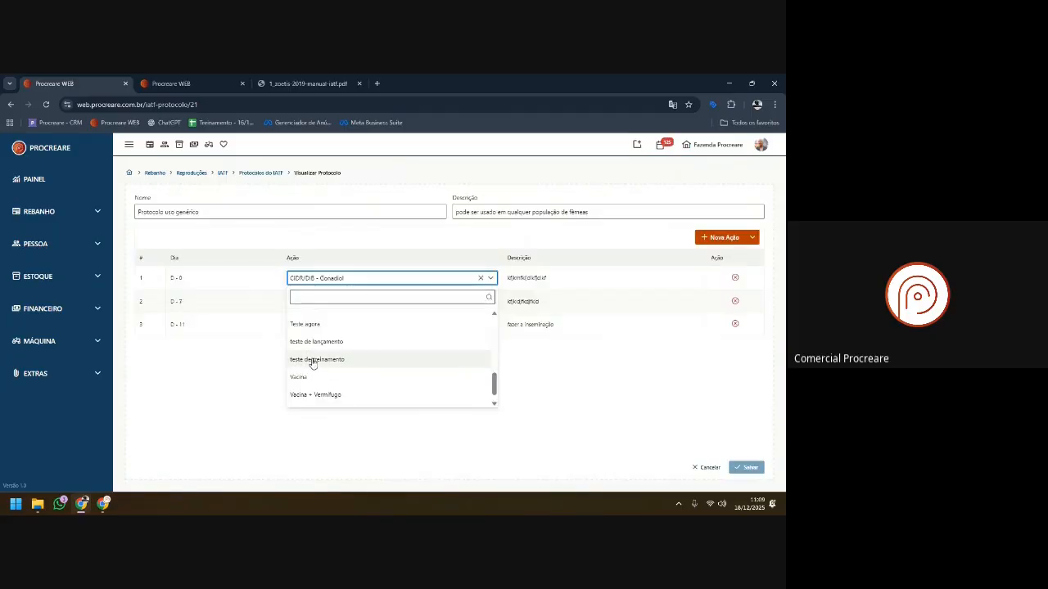
click(243, 408)
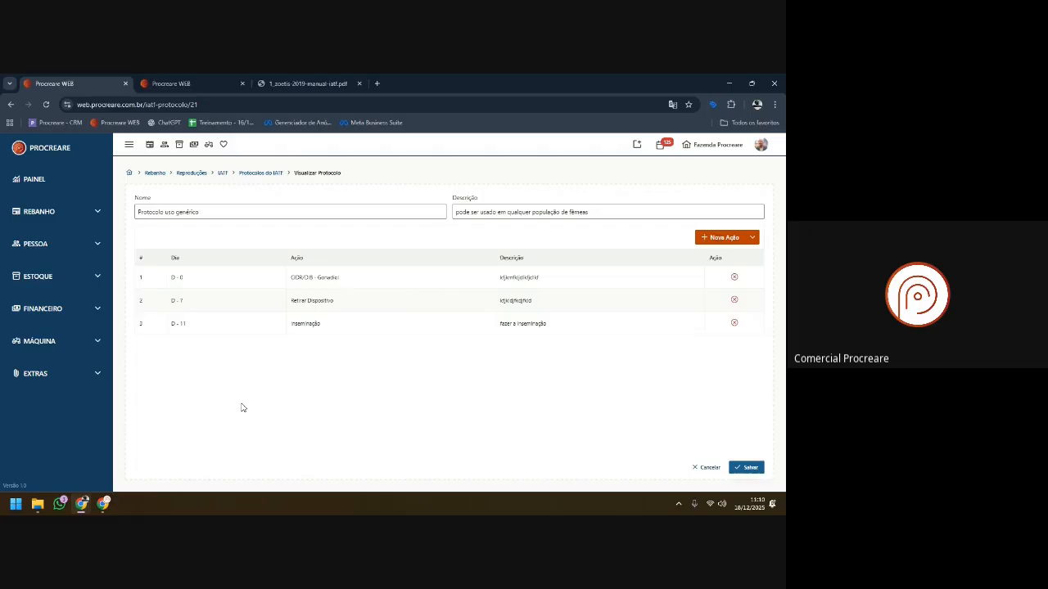
click(317, 83)
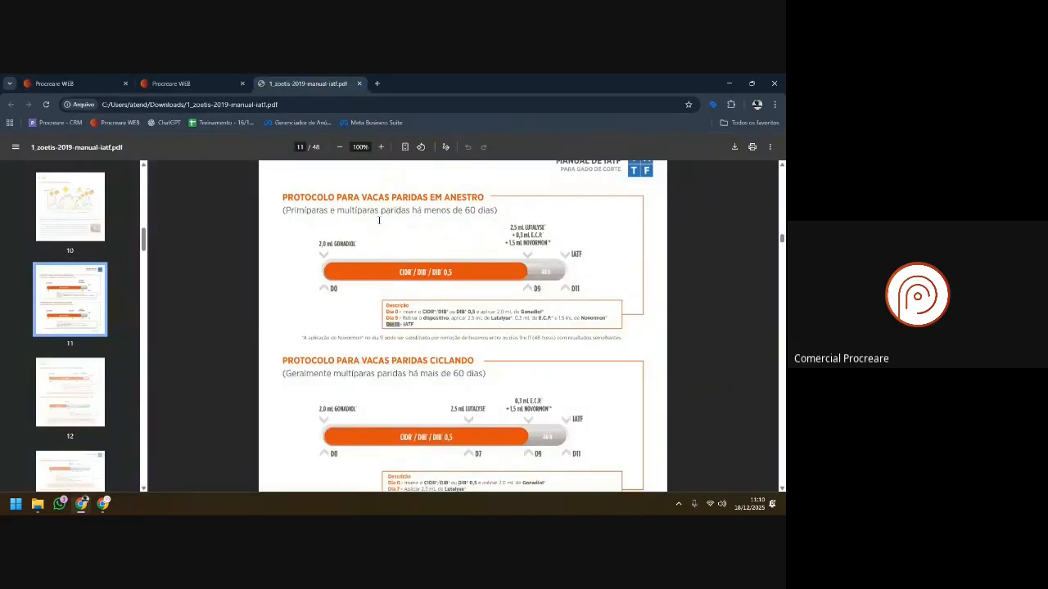
click(77, 83)
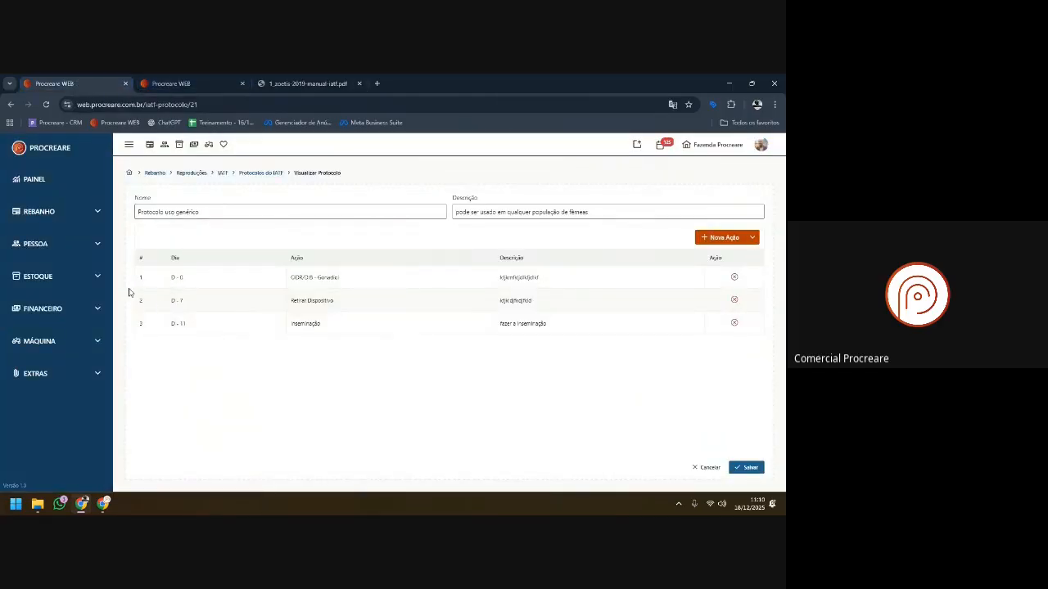
- Open the Processos do IATF list under the herd's Reproduções section
click(41, 212)
click(29, 344)
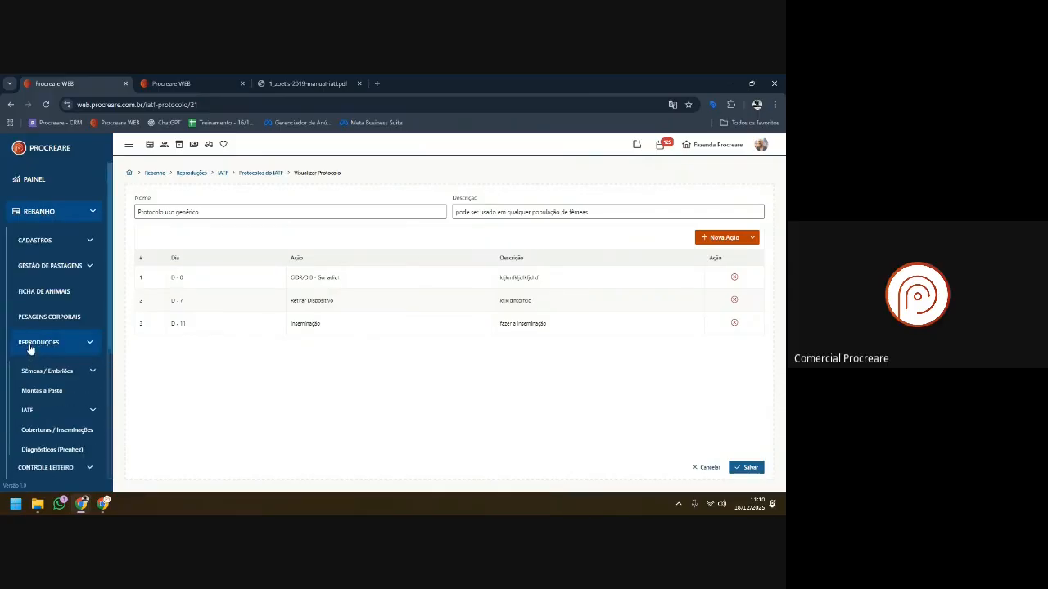
click(29, 411)
scroll(52, 400, down, 1)
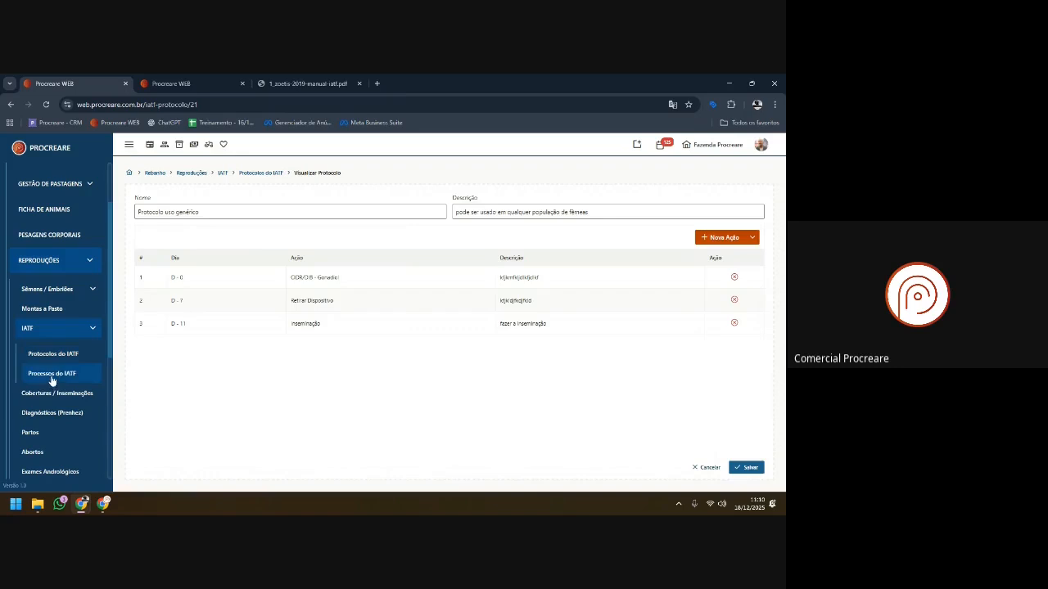
click(52, 373)
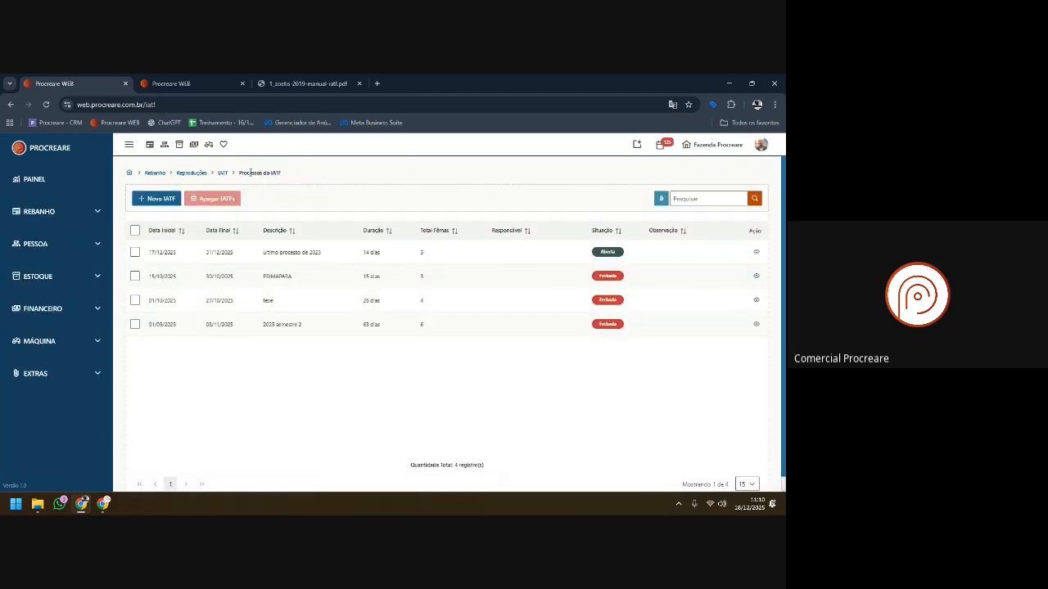
- Start a new IATF process with Data Inicial 18/12/2025 and Data Final 31/12/2025
click(160, 199)
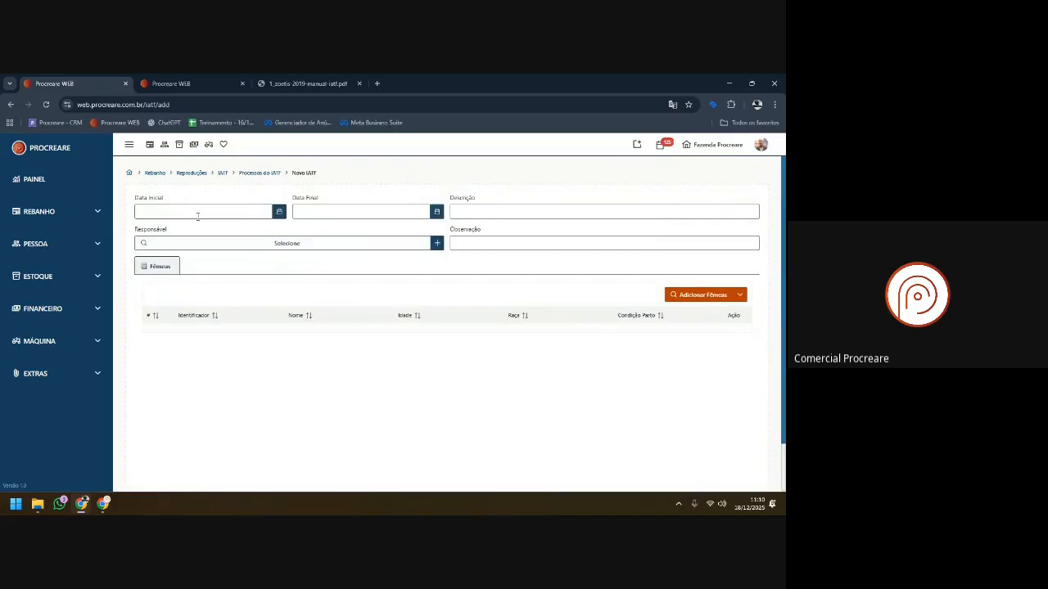
click(198, 216)
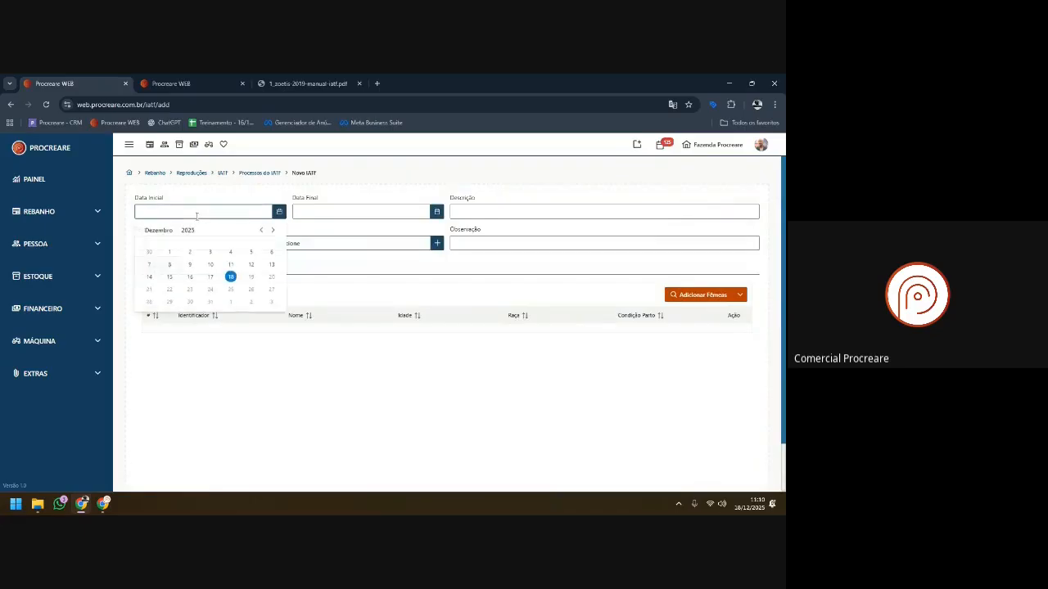
click(230, 279)
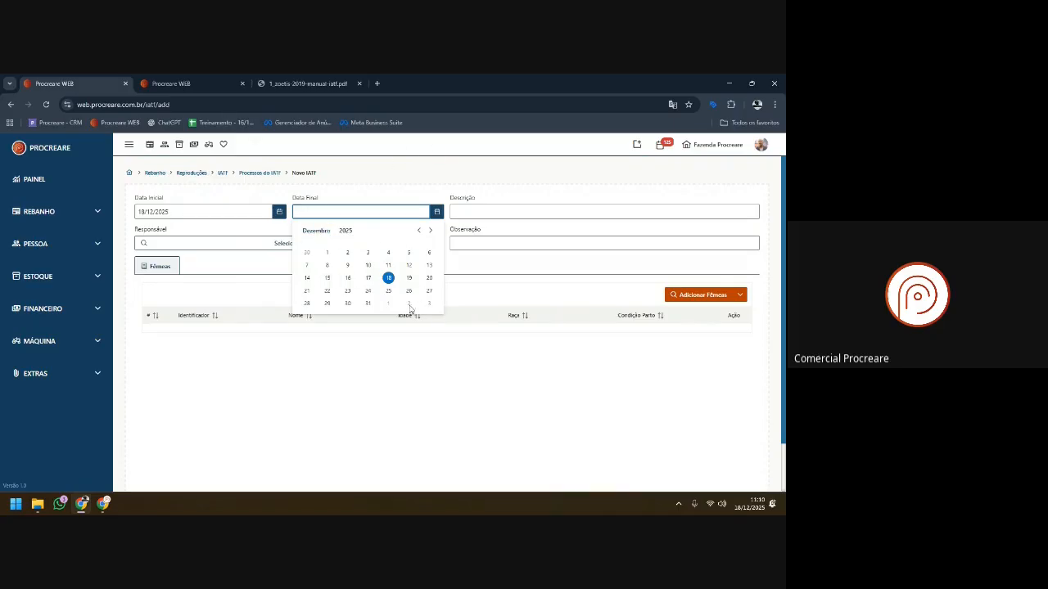
click(367, 303)
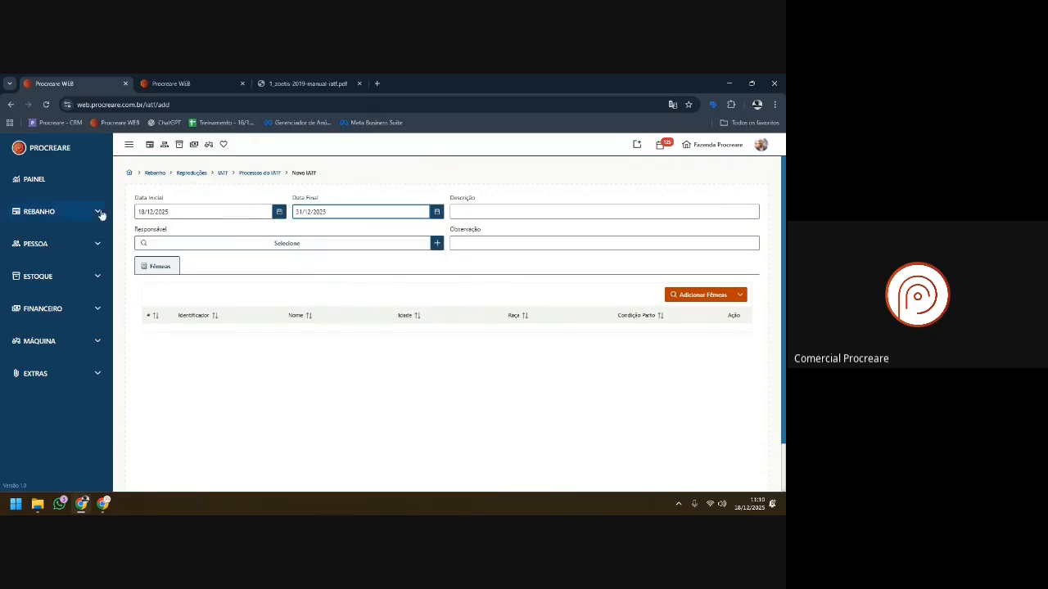
- Describe the IATF process as "ultimo iatf de 2025", leaving Responsável and Observação blank
click(473, 210)
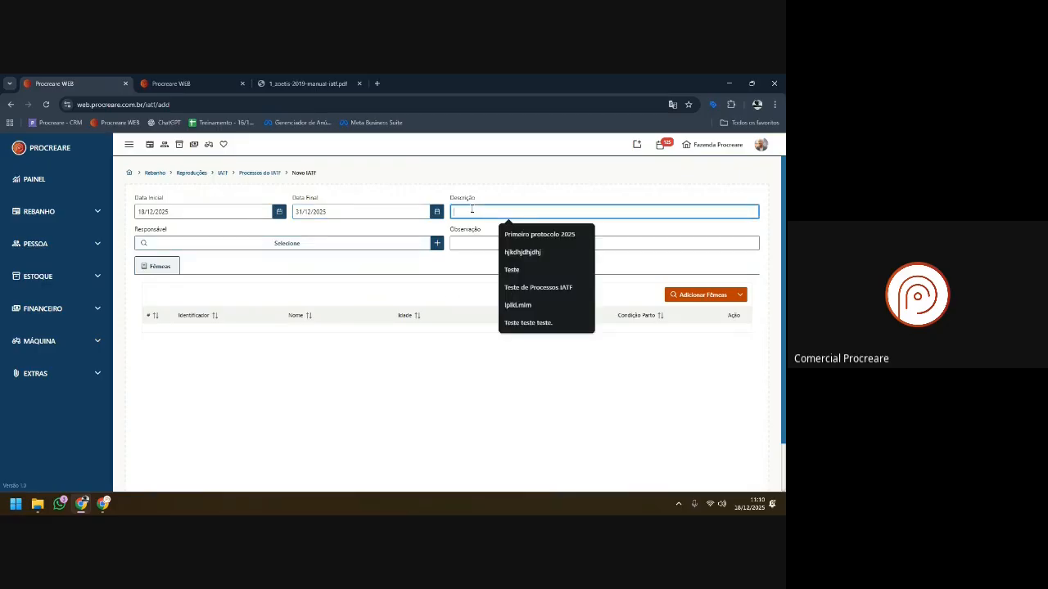
text(ultimo iatf de 2025)
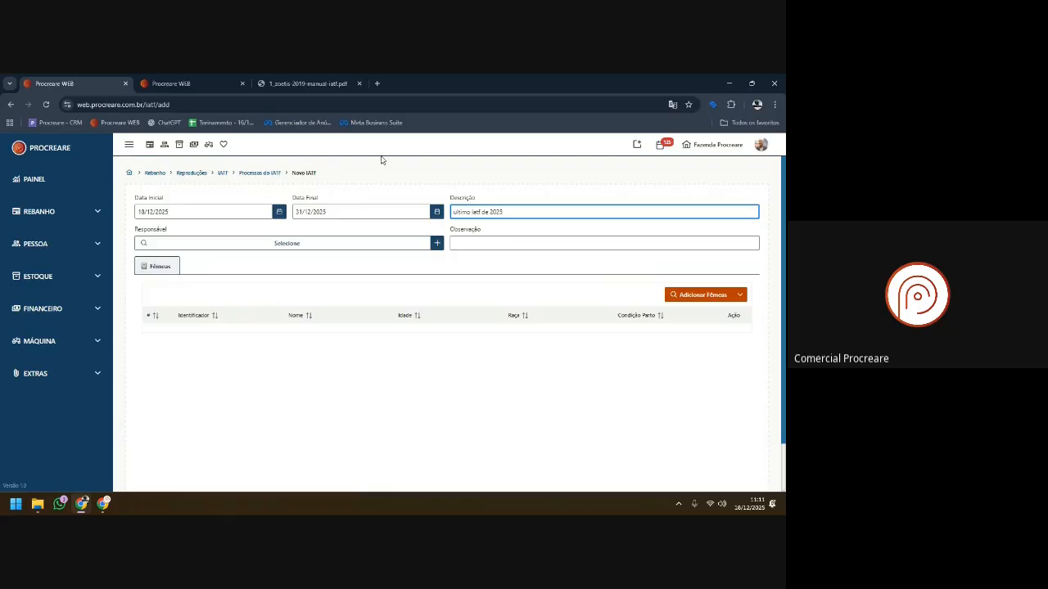
click(215, 245)
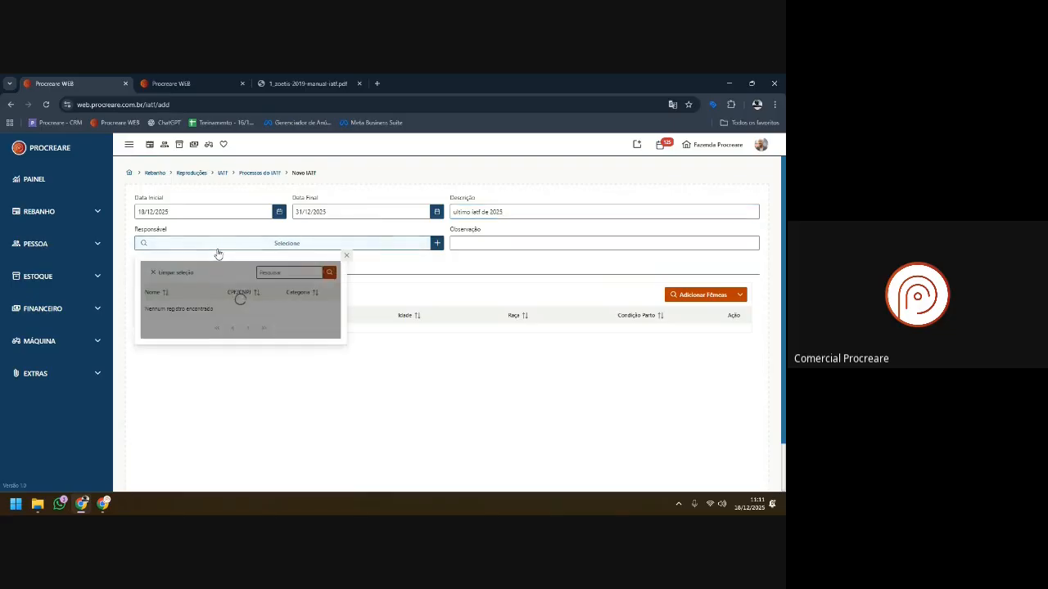
click(500, 242)
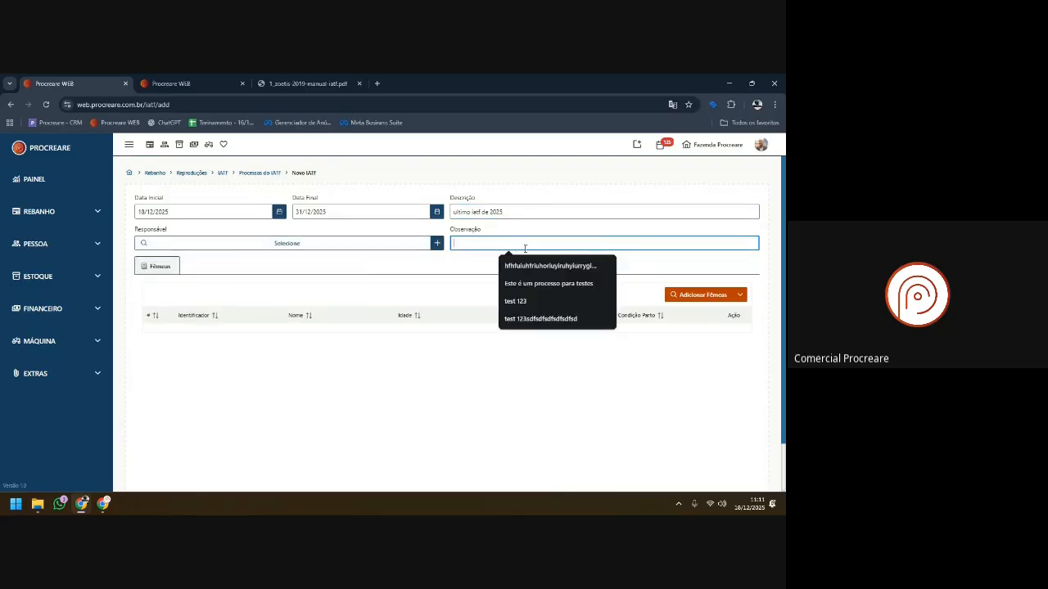
click(197, 440)
- Filter the females by the specific animals 1,2,3,4,5 and add all of them to the IATF process
click(695, 295)
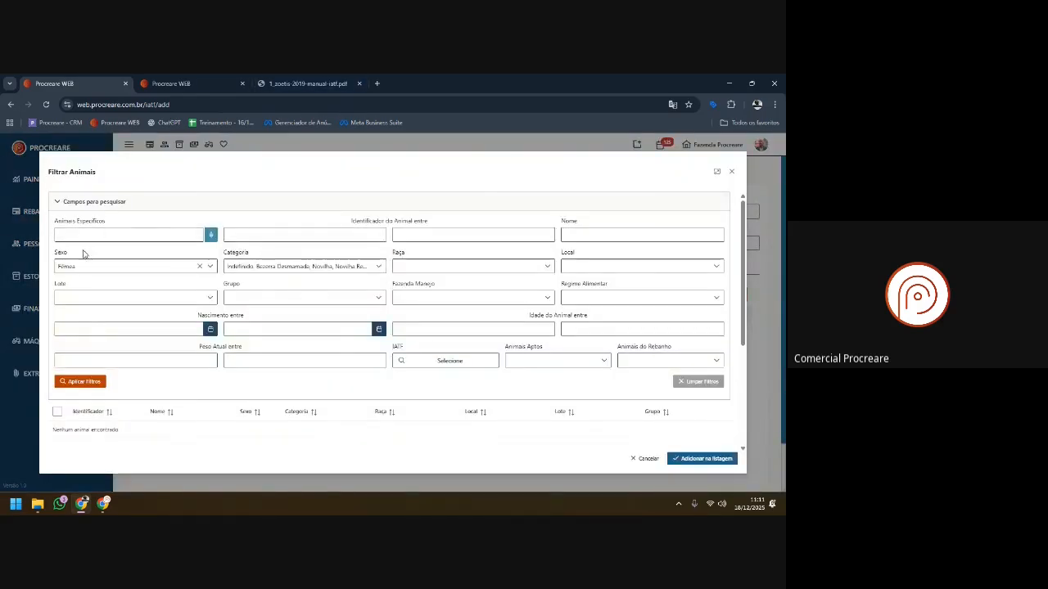
click(109, 234)
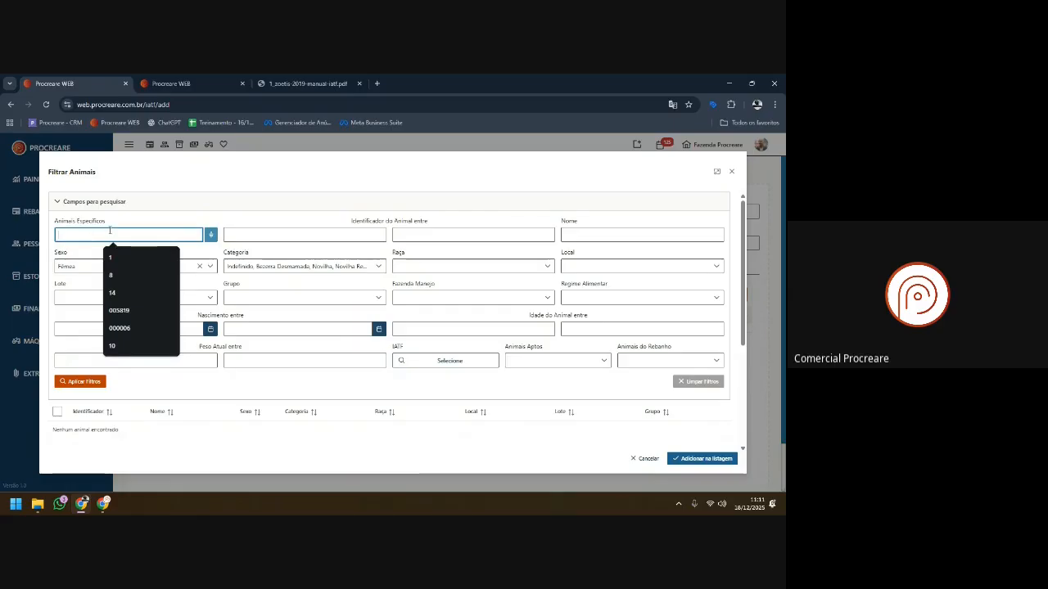
text(1,)
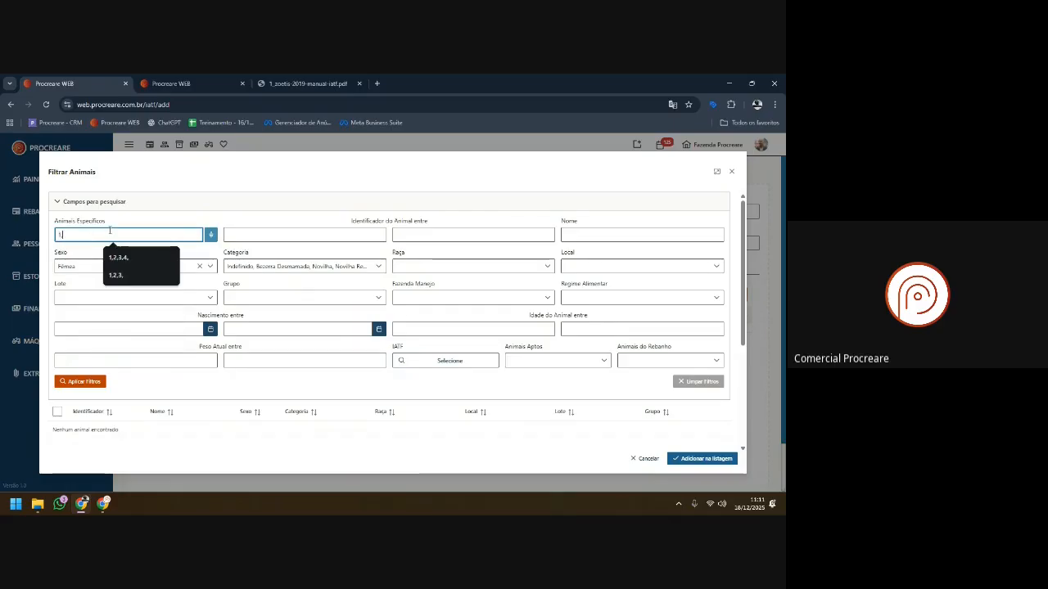
text(2,3,4,5)
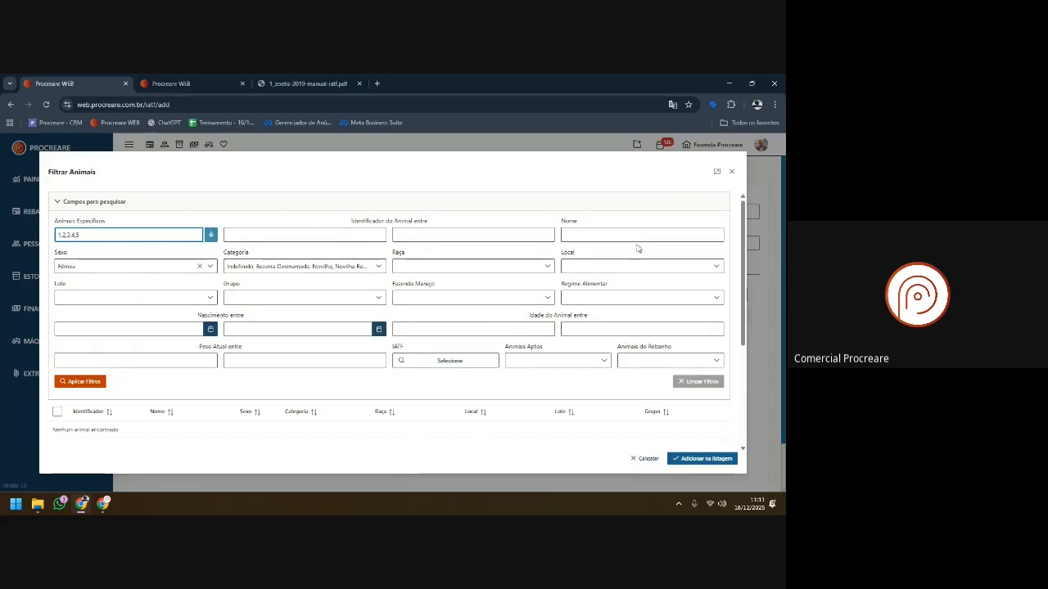
click(74, 382)
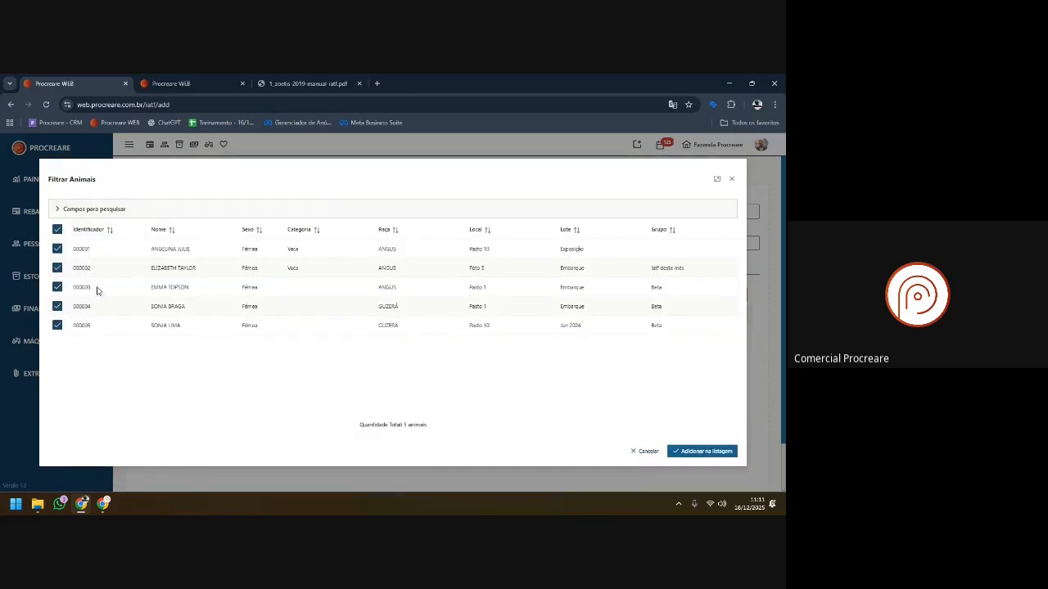
click(712, 451)
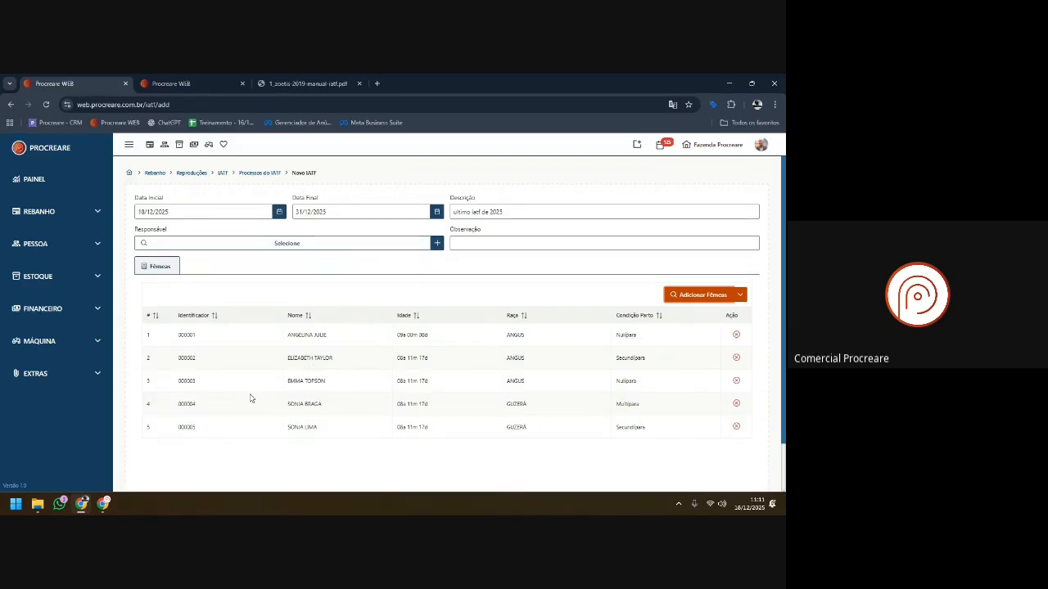
- Save the new IATF process, review its Resumo, and show its list of Fêmeas
scroll(704, 344, down, 2)
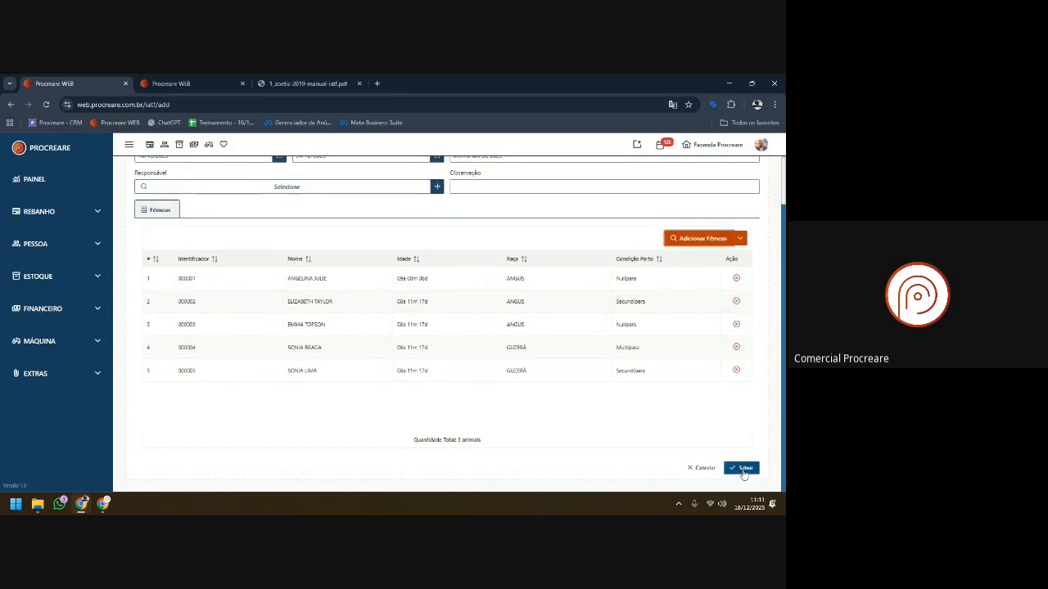
click(743, 470)
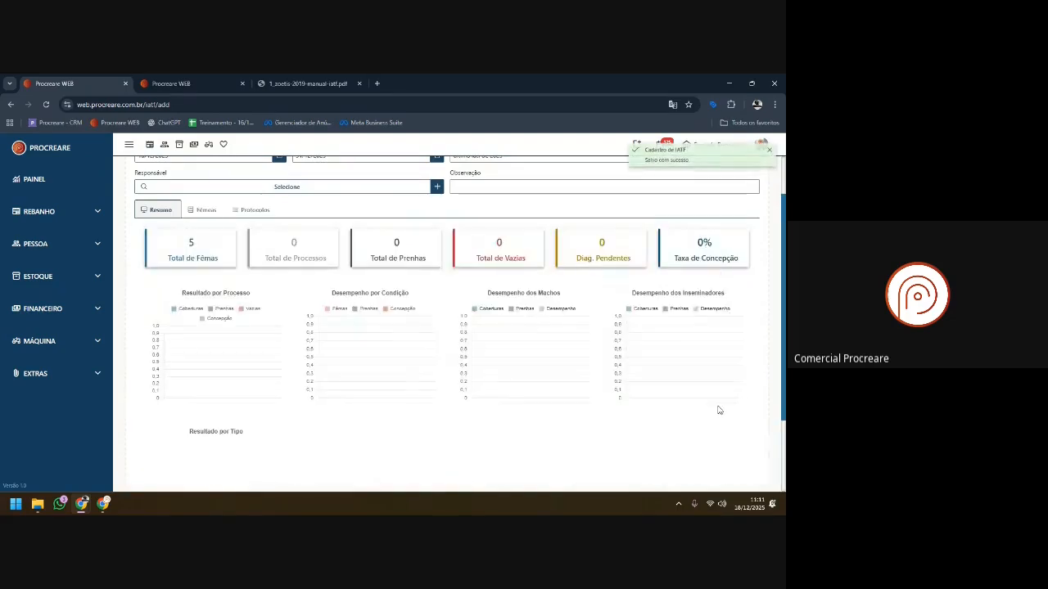
scroll(266, 272, up, 2)
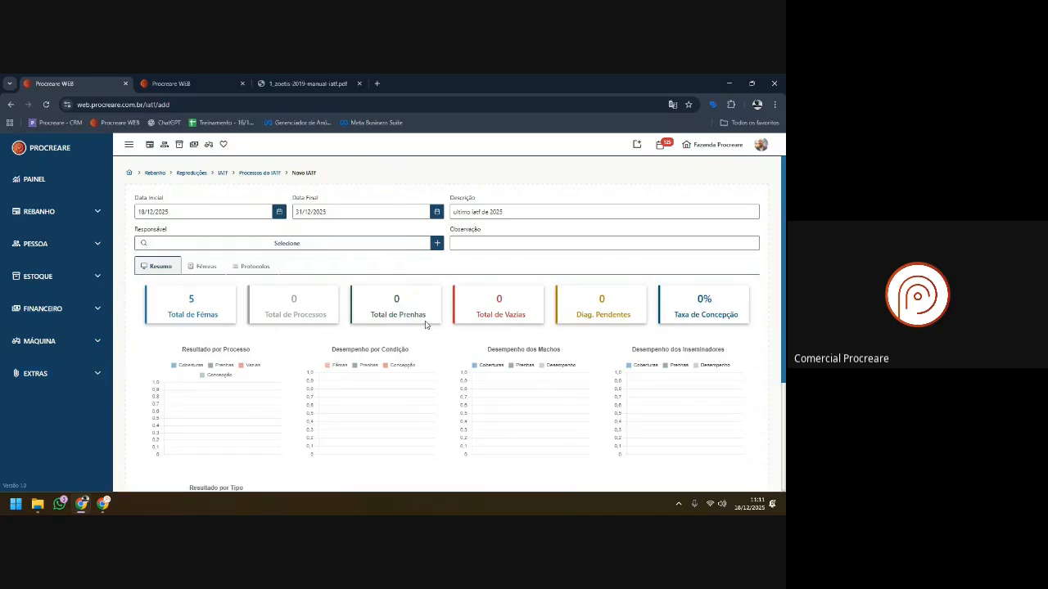
click(205, 266)
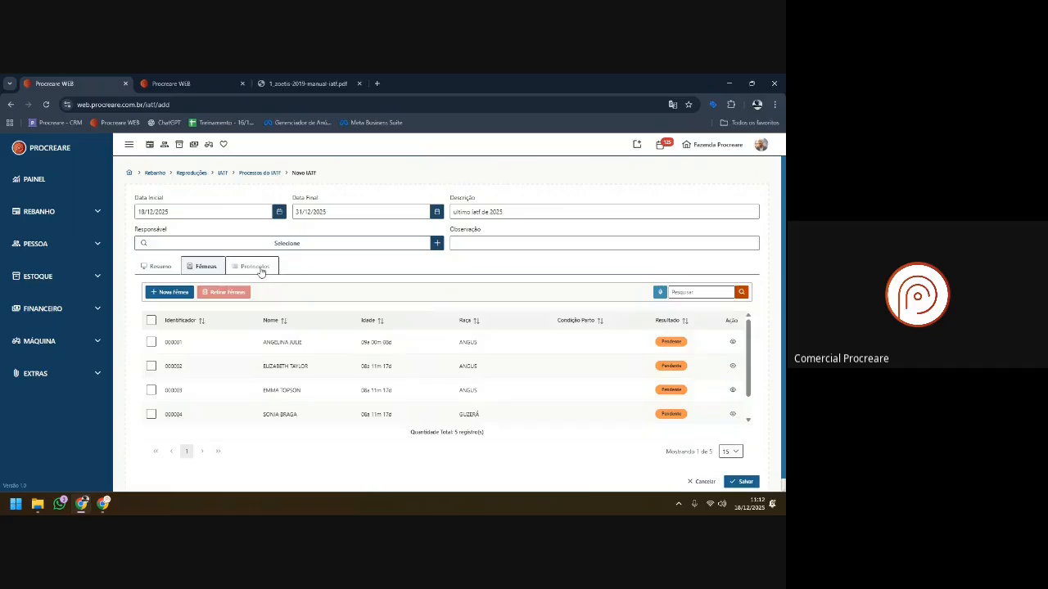
- Add "Protocolo uso genérico" to the IATF process as Sincronismo with Data Inicial 01/12/2025
click(257, 266)
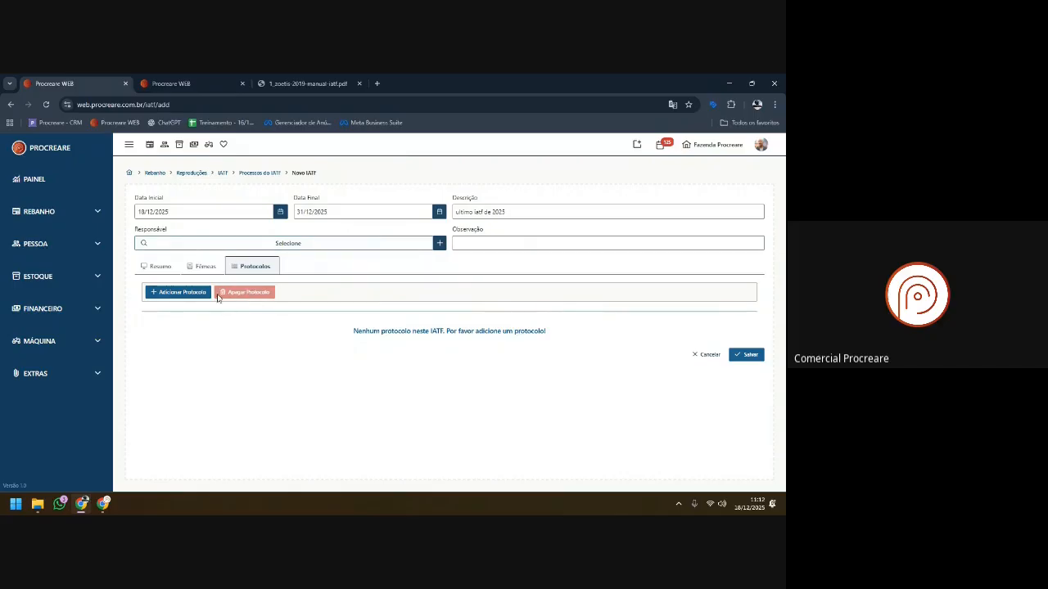
click(169, 294)
click(257, 320)
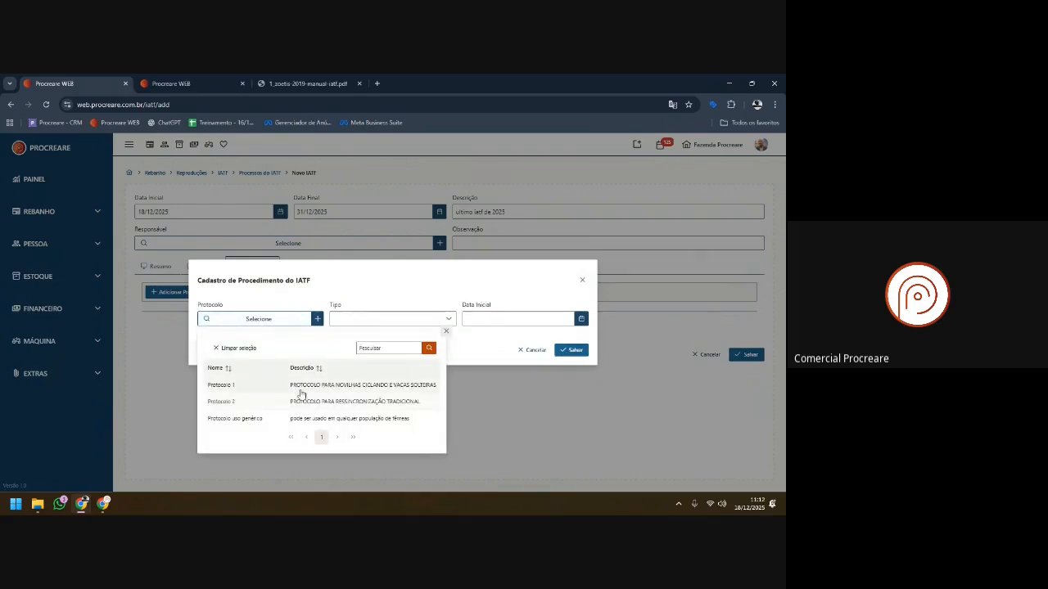
click(236, 420)
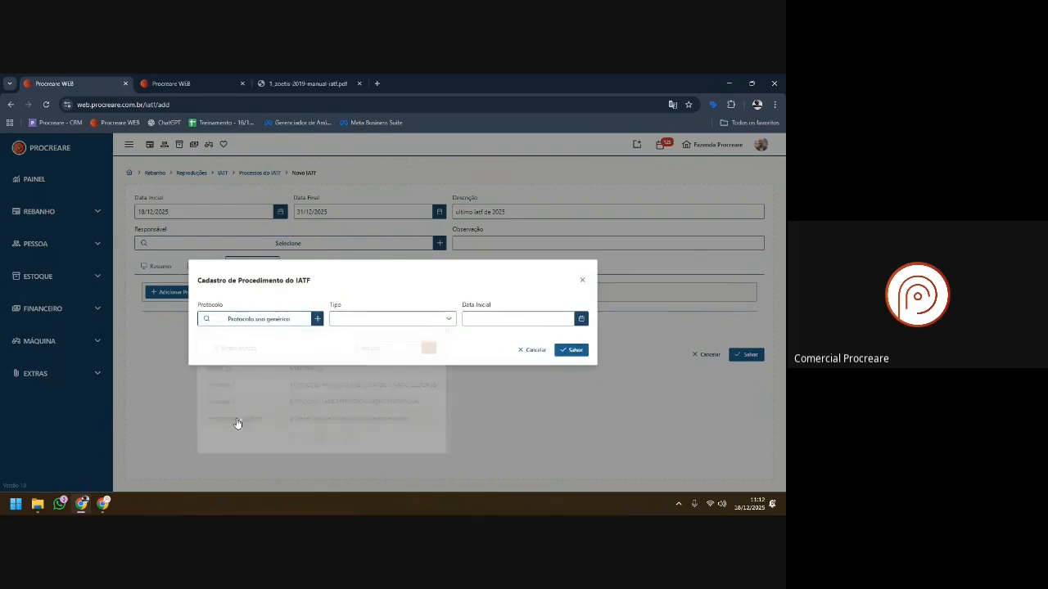
click(351, 320)
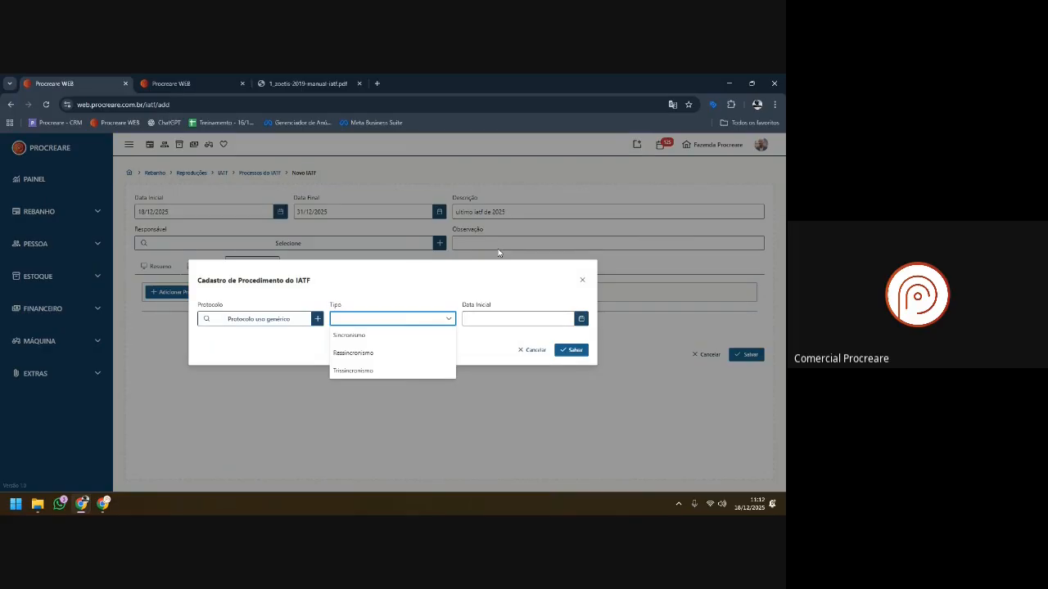
click(354, 337)
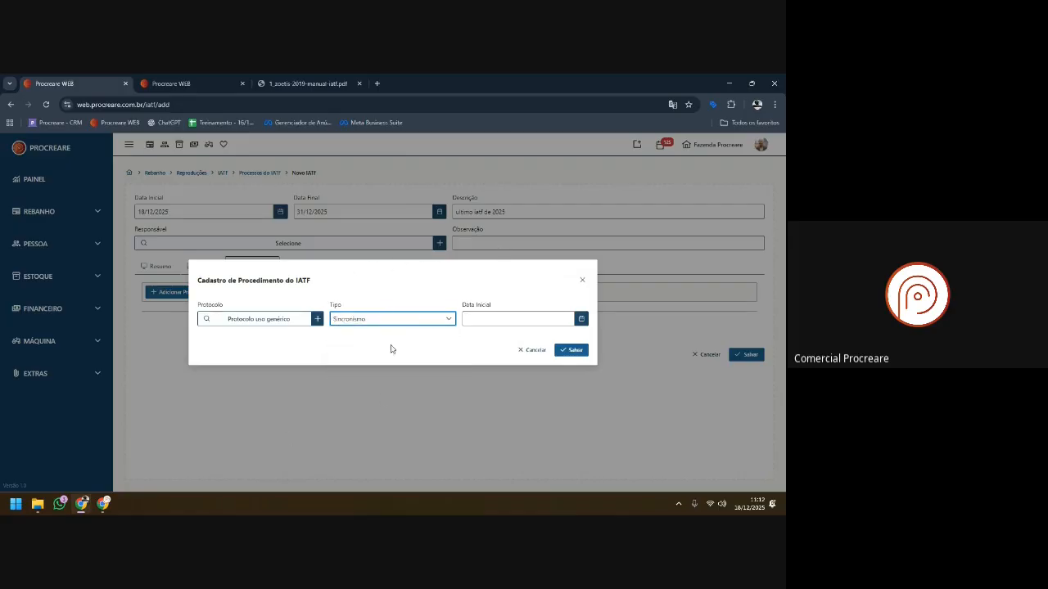
click(473, 318)
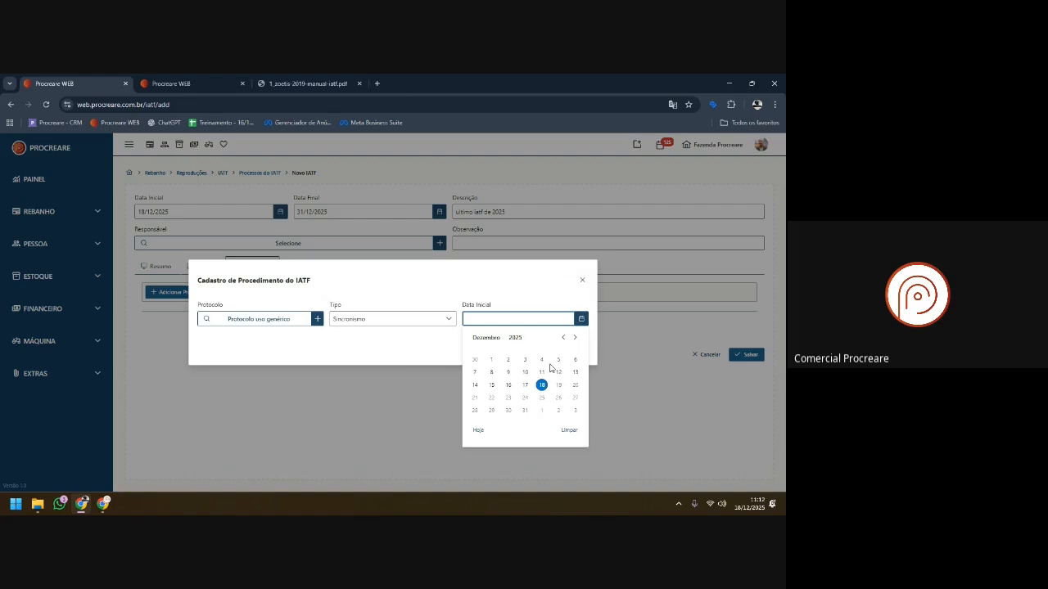
click(492, 360)
click(586, 350)
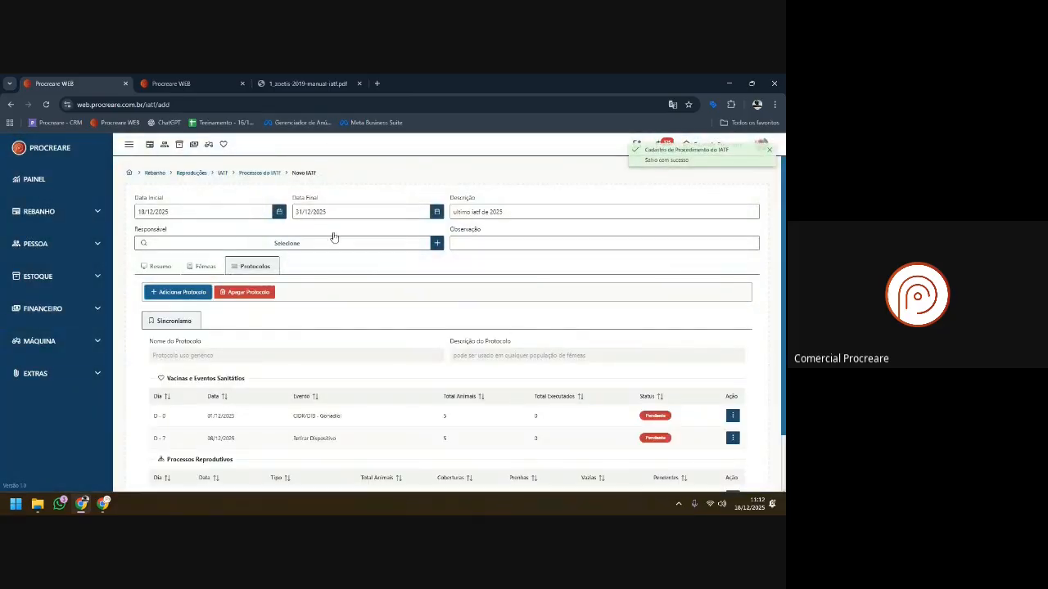
- Check the protocol's scheduled days against the Zoetis IATF manual PDF, and save the IATF process
scroll(474, 312, down, 1)
scroll(473, 313, down, 1)
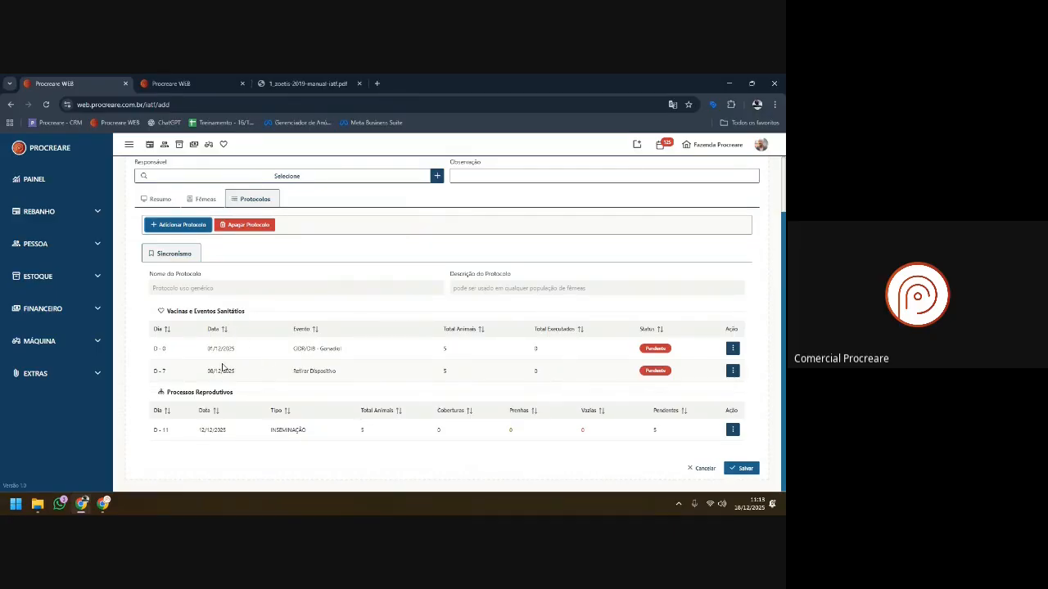
click(336, 83)
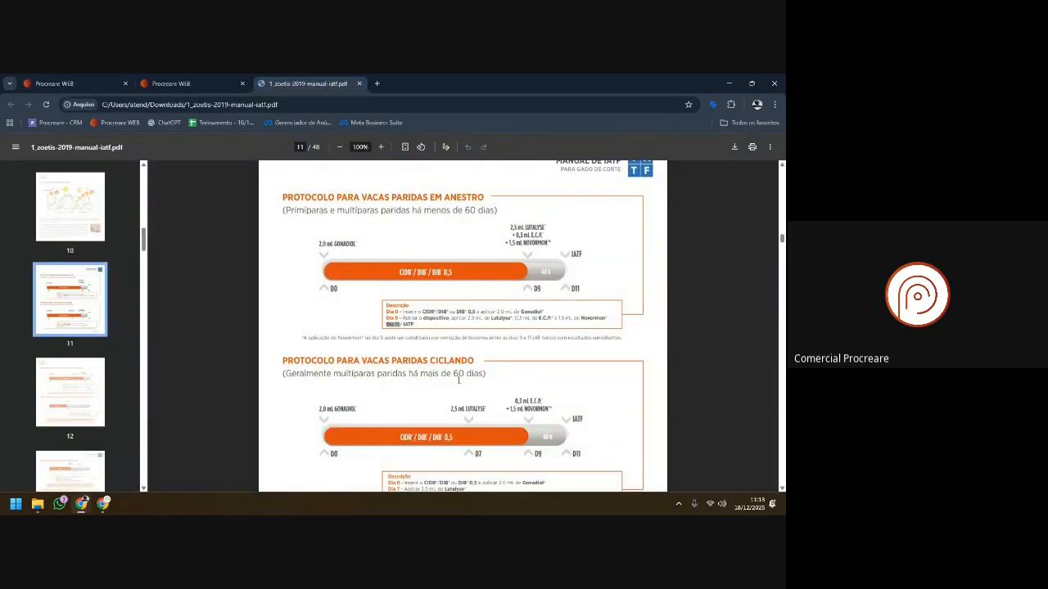
click(68, 83)
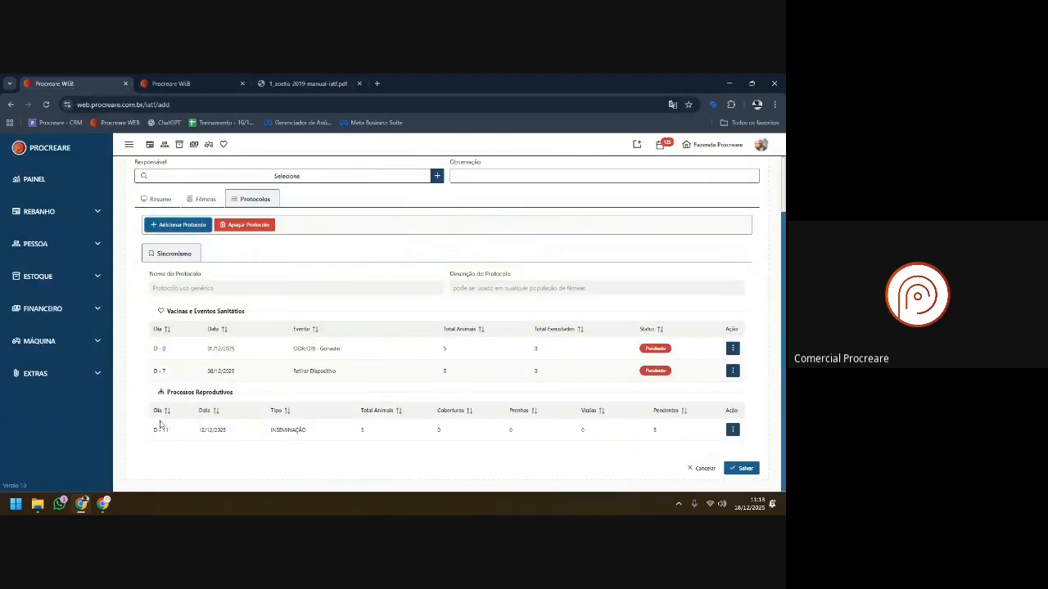
click(742, 468)
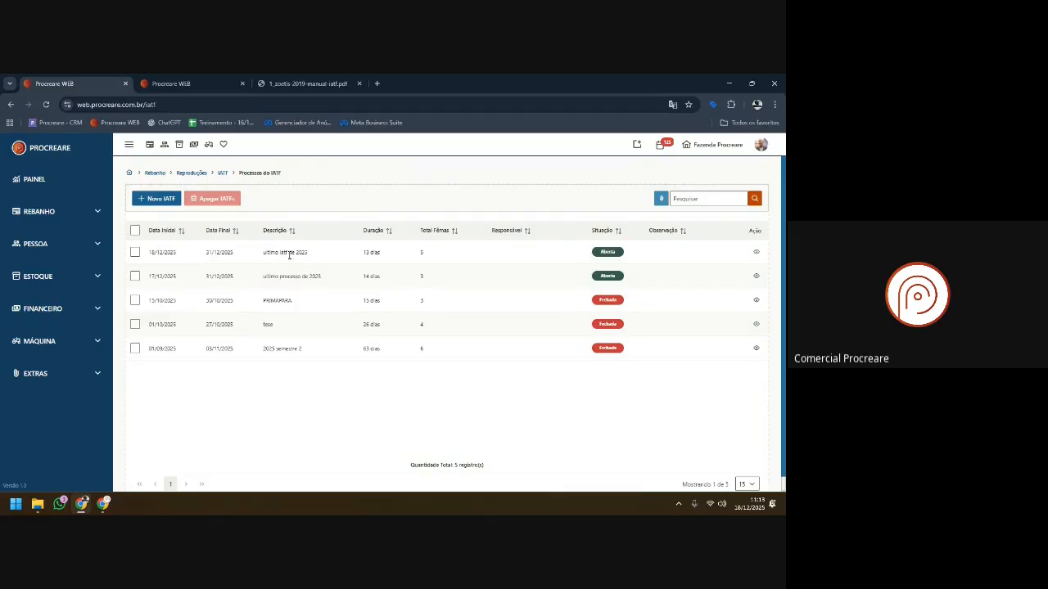
- Reopen the "ultimo iatf de 2025" process and register its D-0 CIDR/DIB - Gonadiol sanitary event for the listed females
click(287, 254)
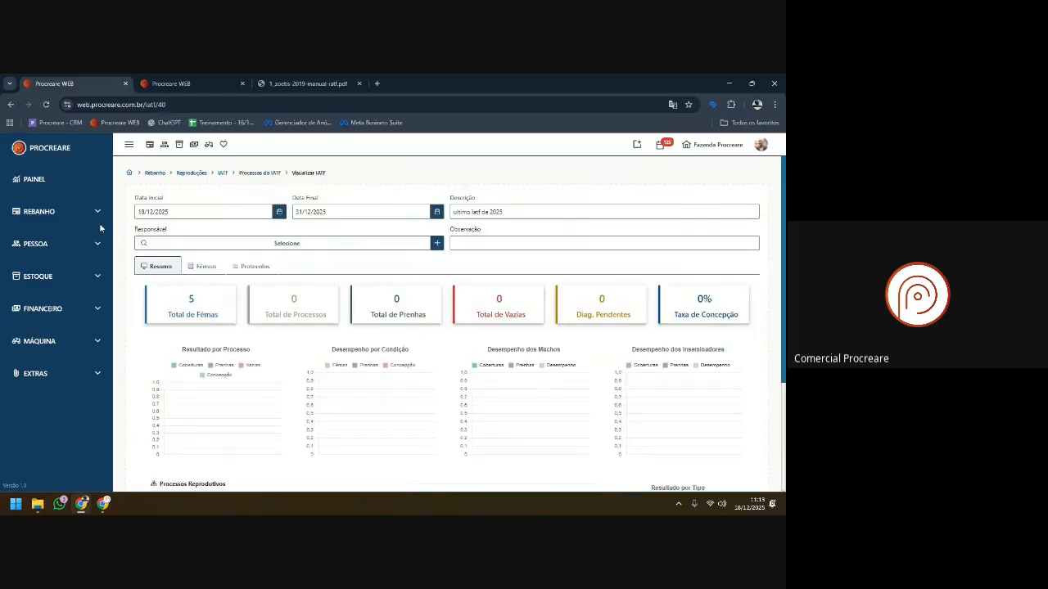
click(246, 269)
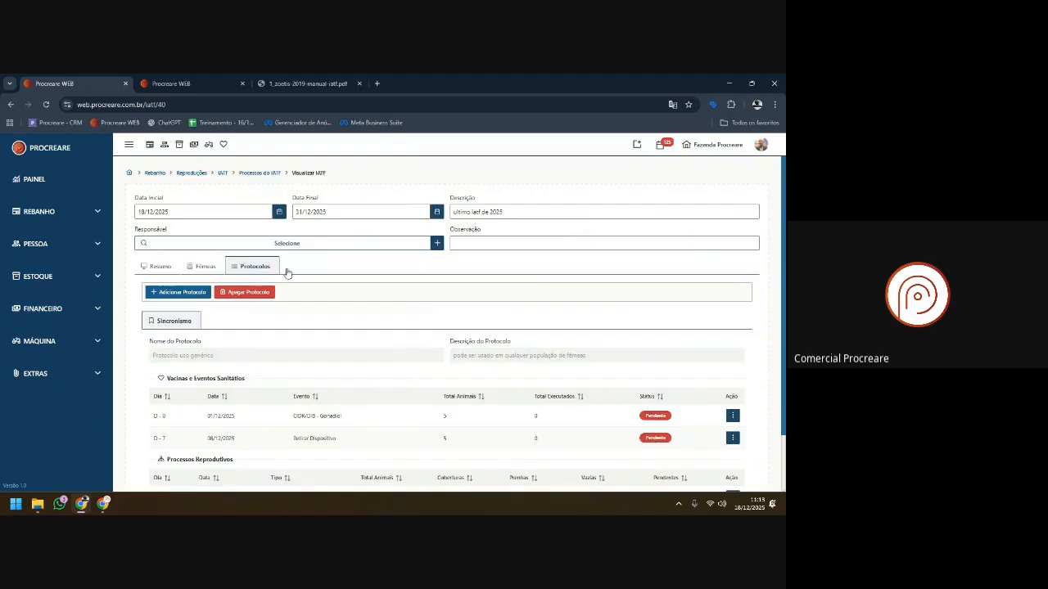
scroll(602, 295, down, 2)
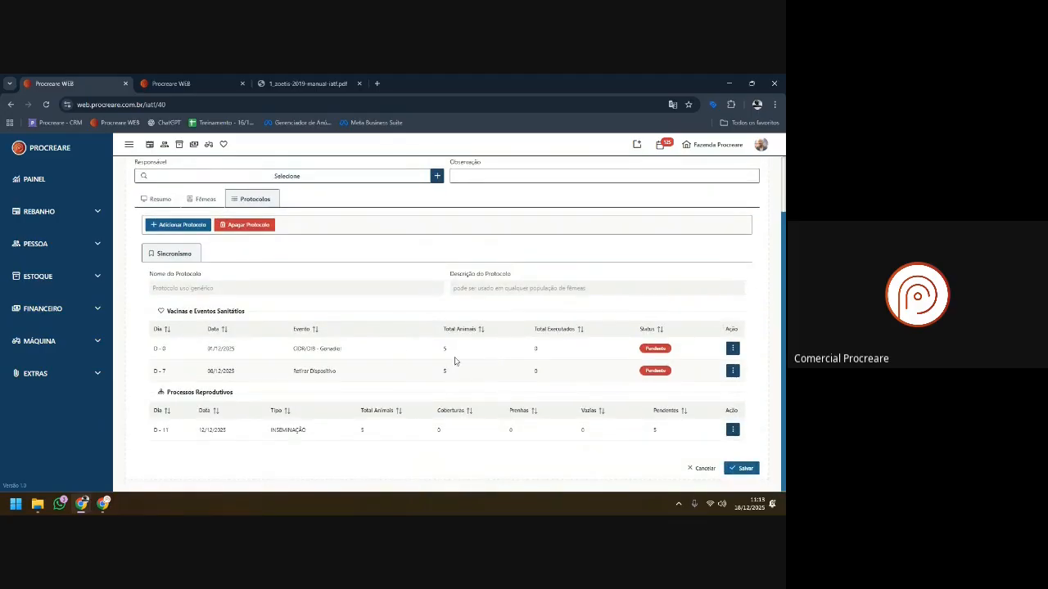
click(732, 350)
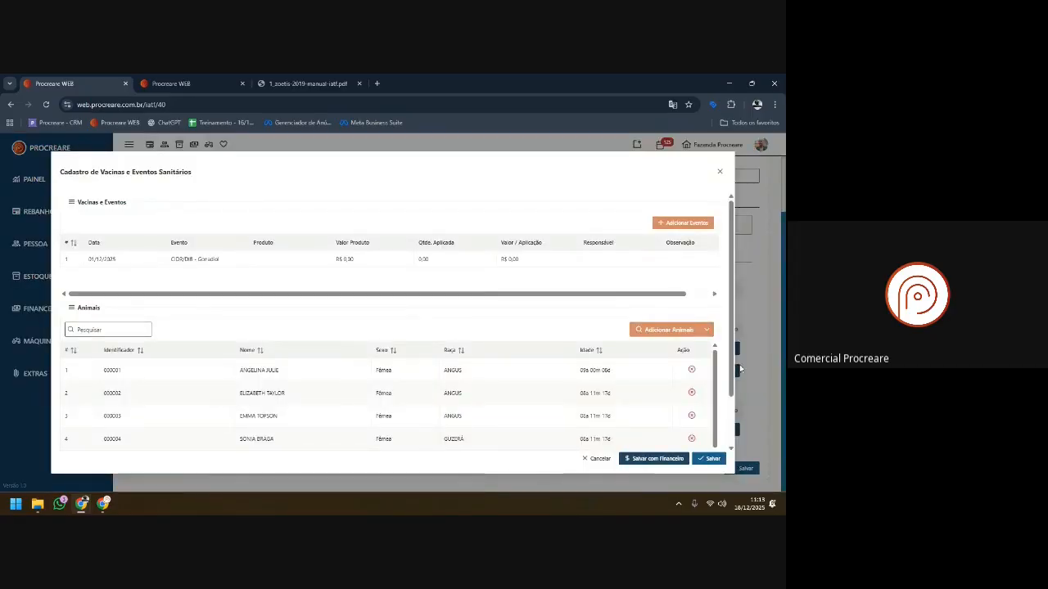
click(711, 459)
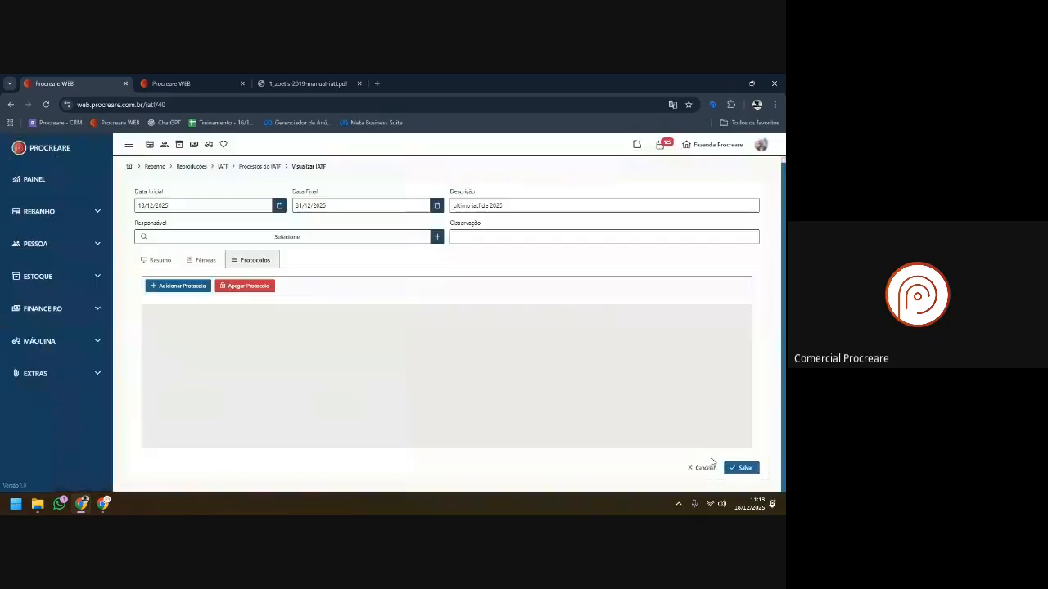
scroll(547, 403, down, 1)
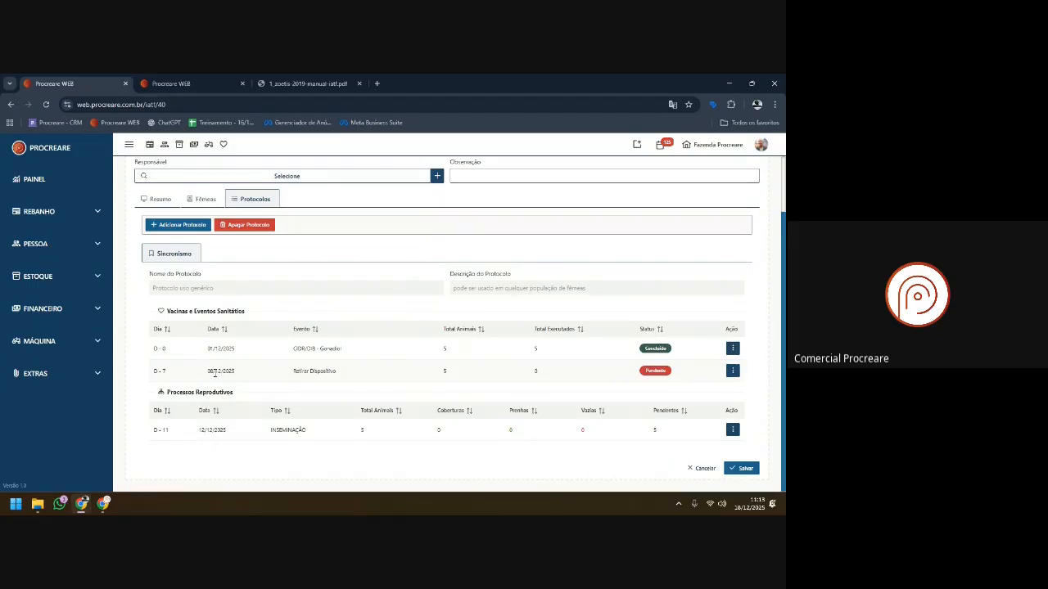
- Register the D-7 Retirar Dispositivo sanitary event for the listed females
click(733, 371)
click(686, 403)
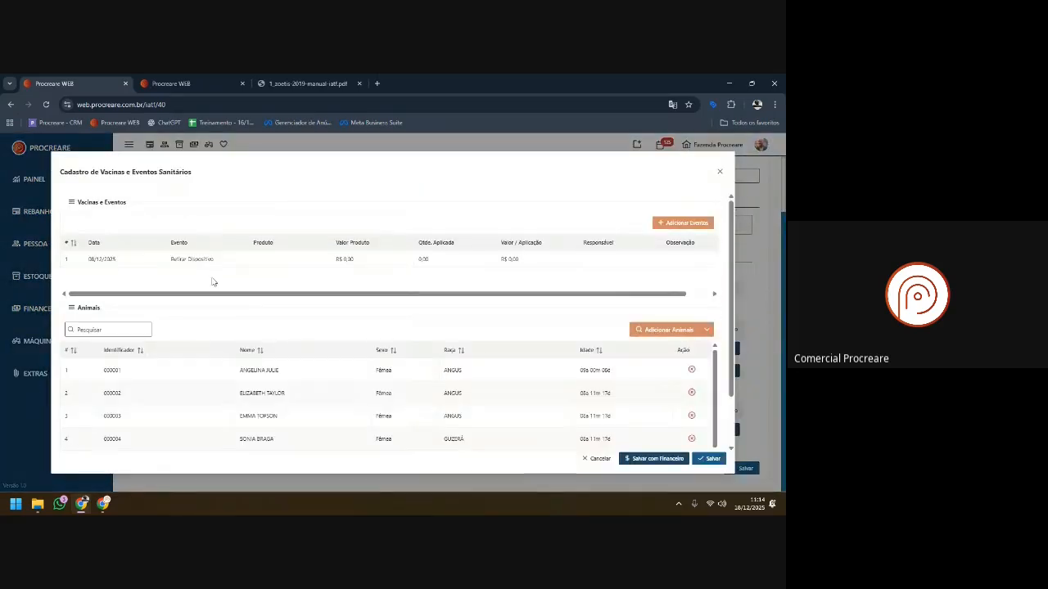
click(708, 460)
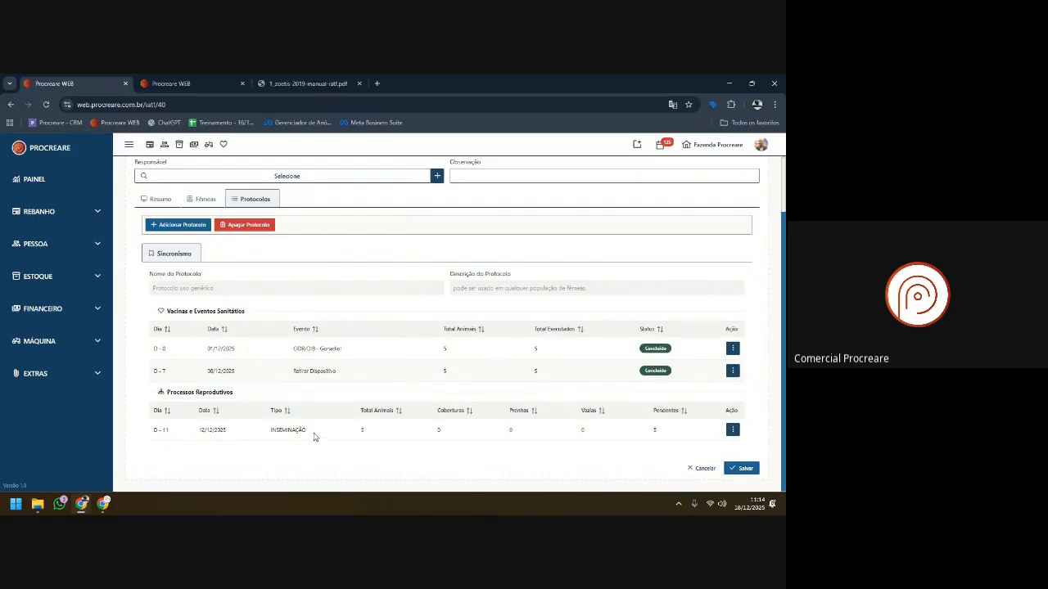
- Register the D-11 insemination for all five females with semen from WILL SMITH and Qtde. Aplicação 1
click(732, 430)
click(698, 388)
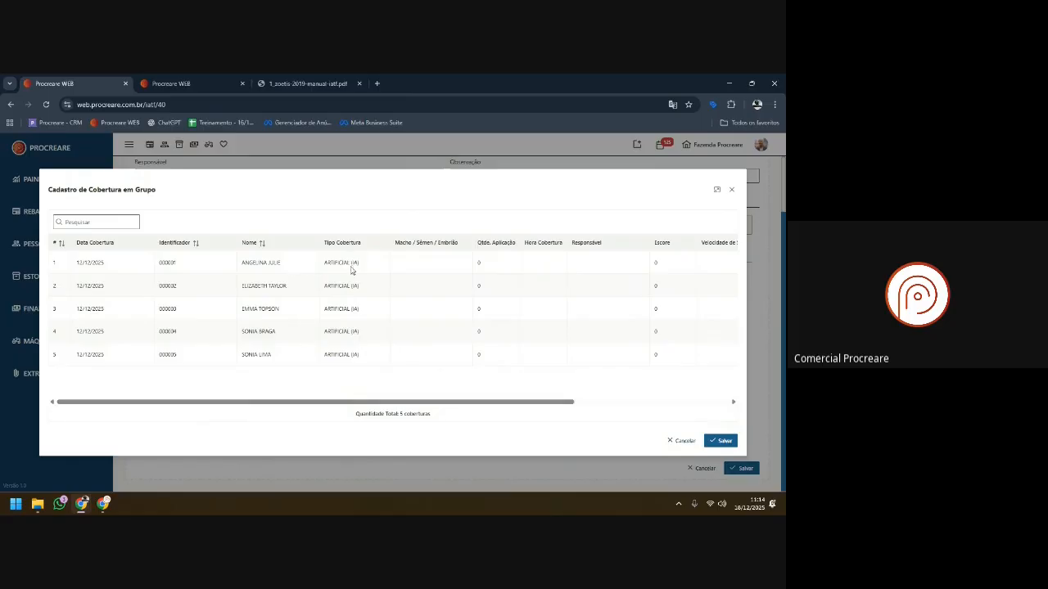
click(440, 265)
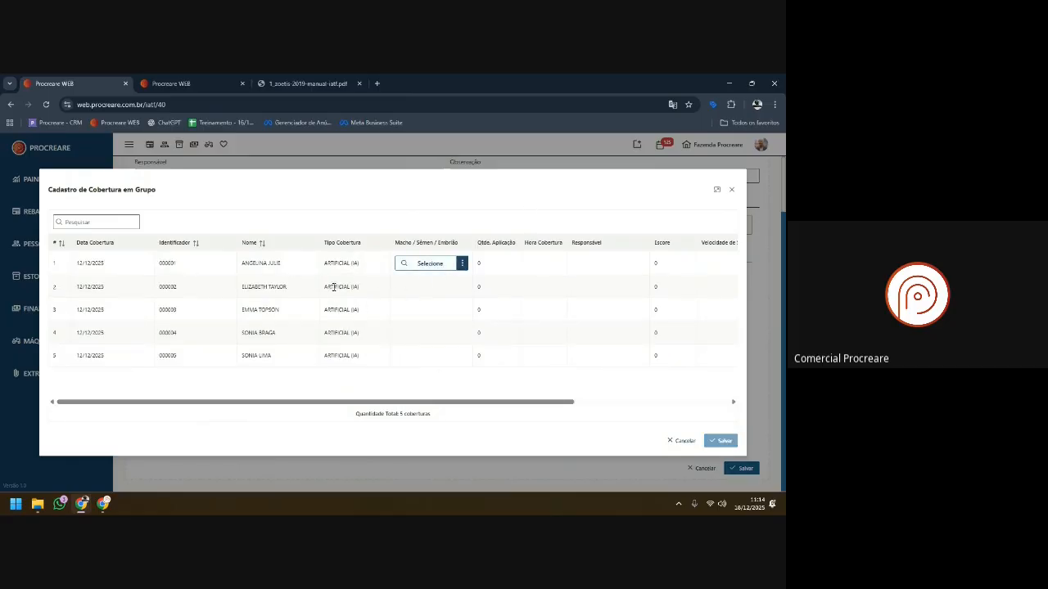
click(437, 263)
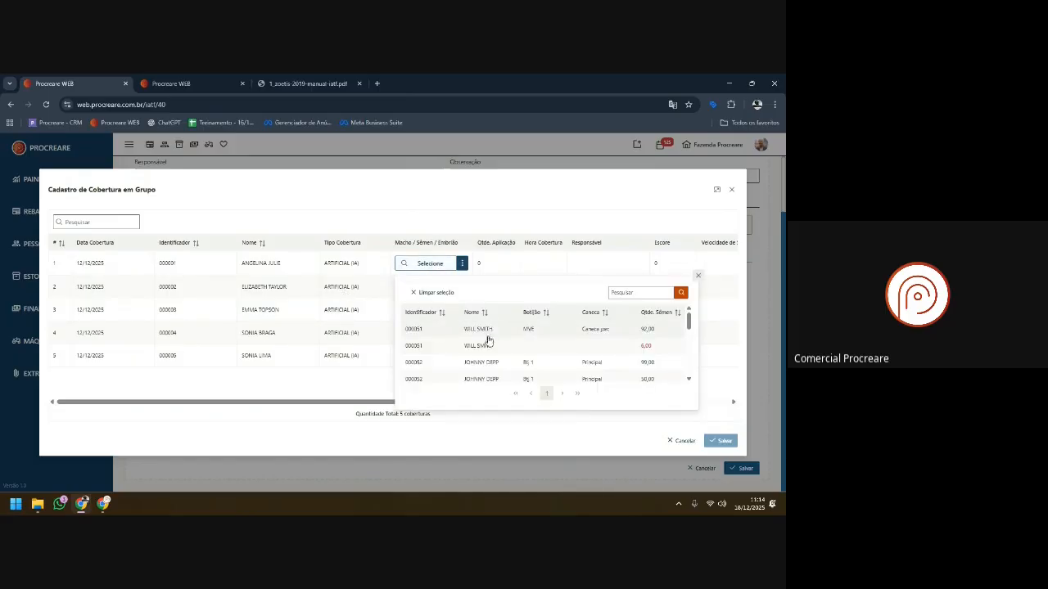
click(468, 340)
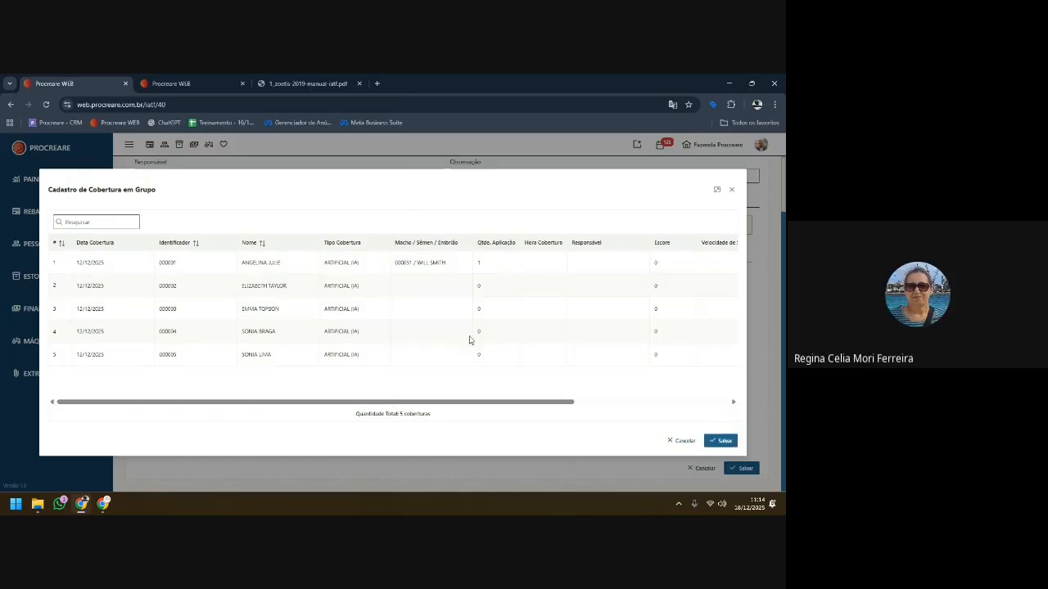
click(480, 264)
click(497, 296)
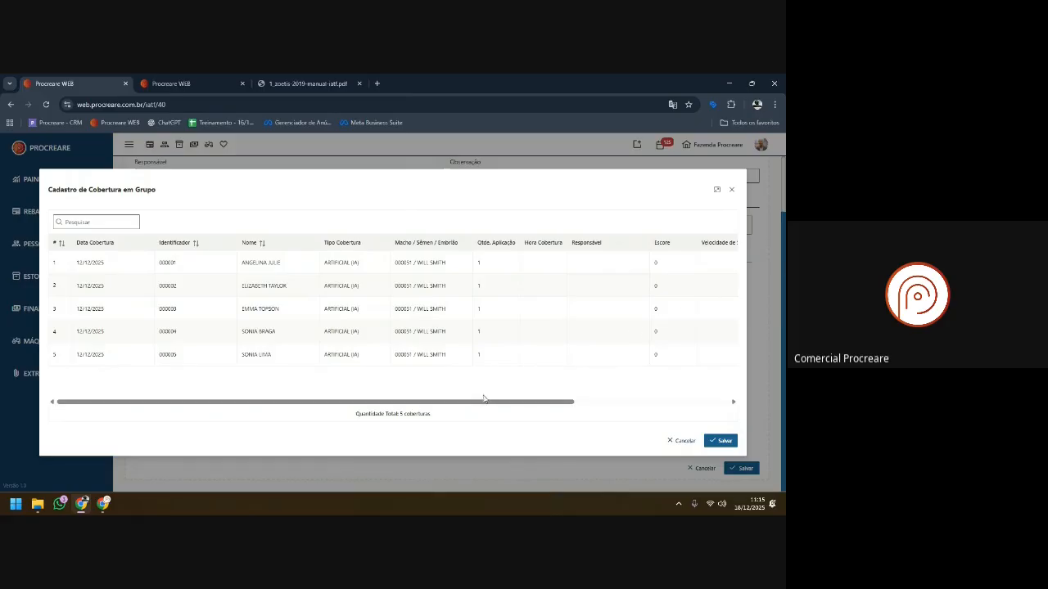
drag(486, 400, 393, 401)
click(719, 440)
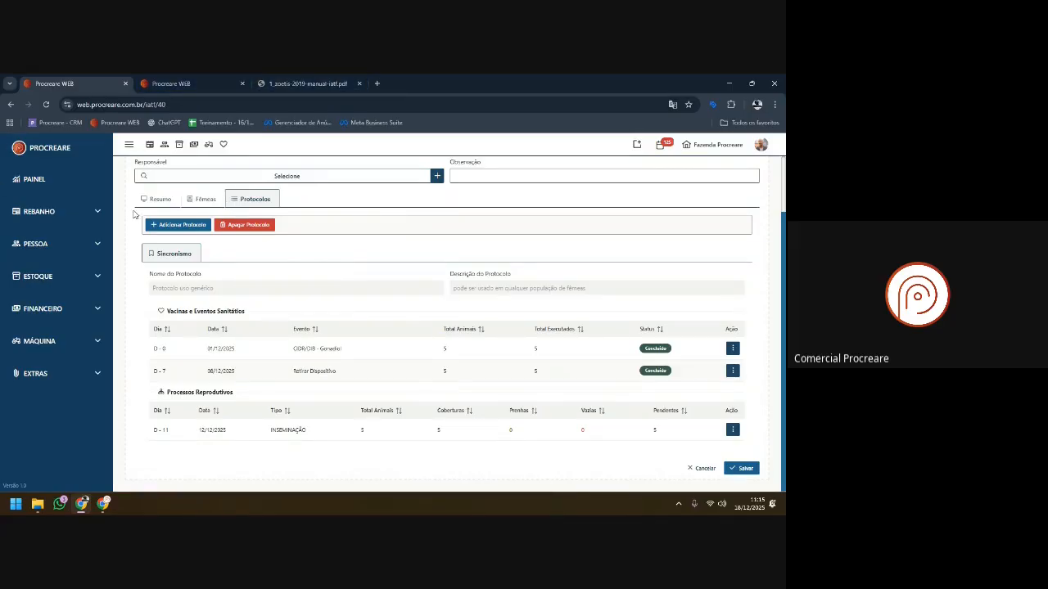
- Save the IATF process, and reopen "ultimo iatf de 2025" to show its Resumo and Protocolos
click(745, 469)
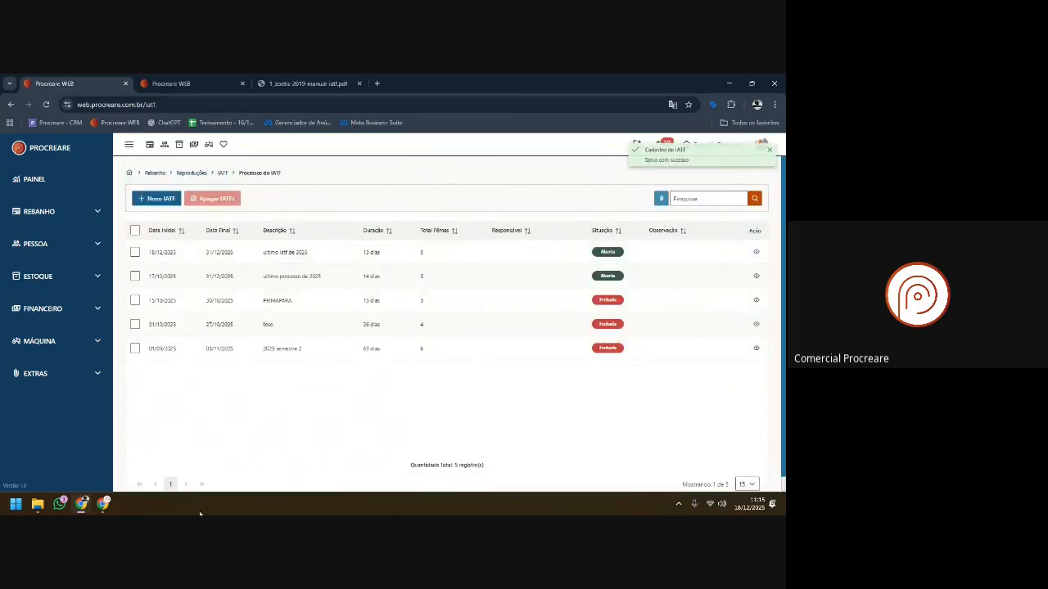
click(307, 254)
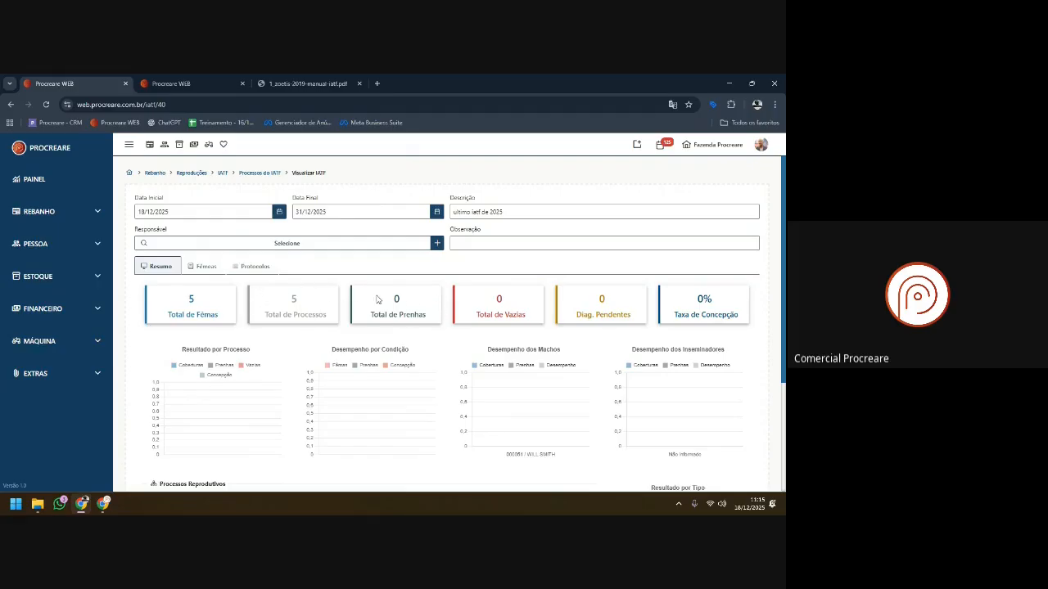
click(252, 266)
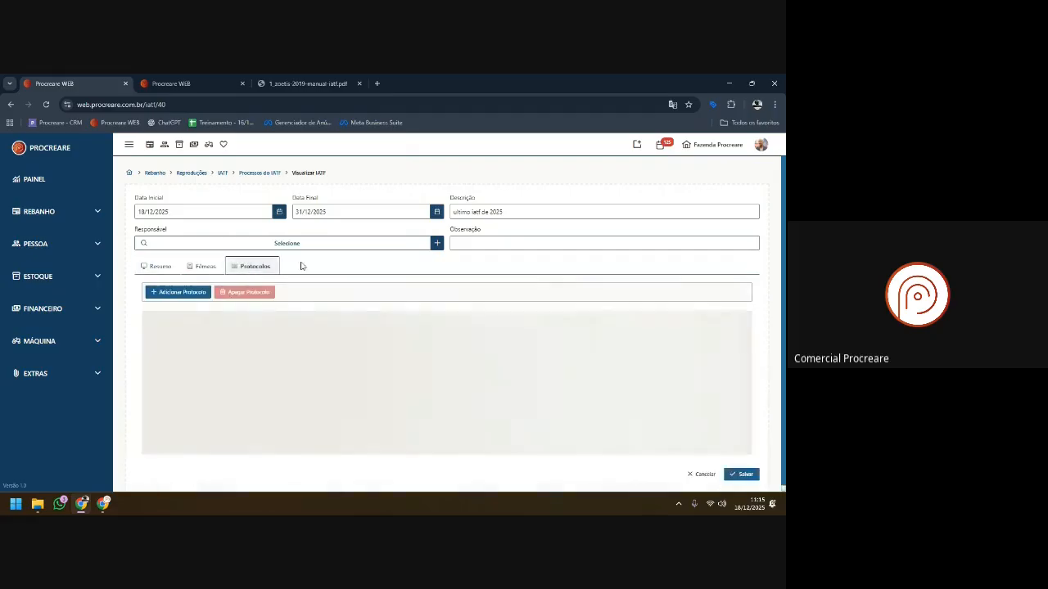
- Add "Protocolo 2" to the IATF process as Ressincronismo with Data Inicial 11/12/2025
click(171, 296)
click(336, 314)
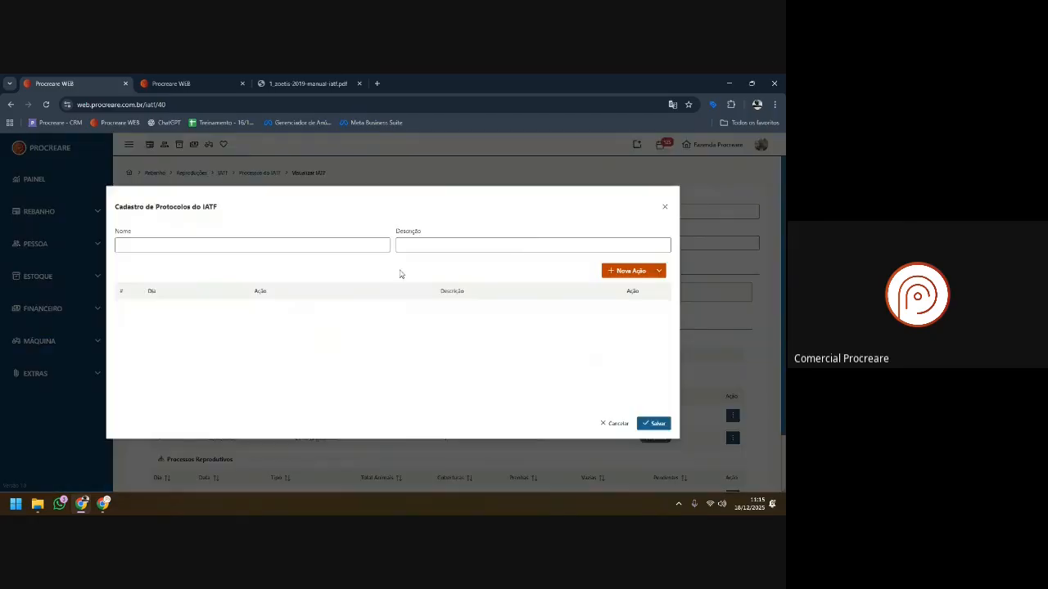
click(664, 208)
click(246, 319)
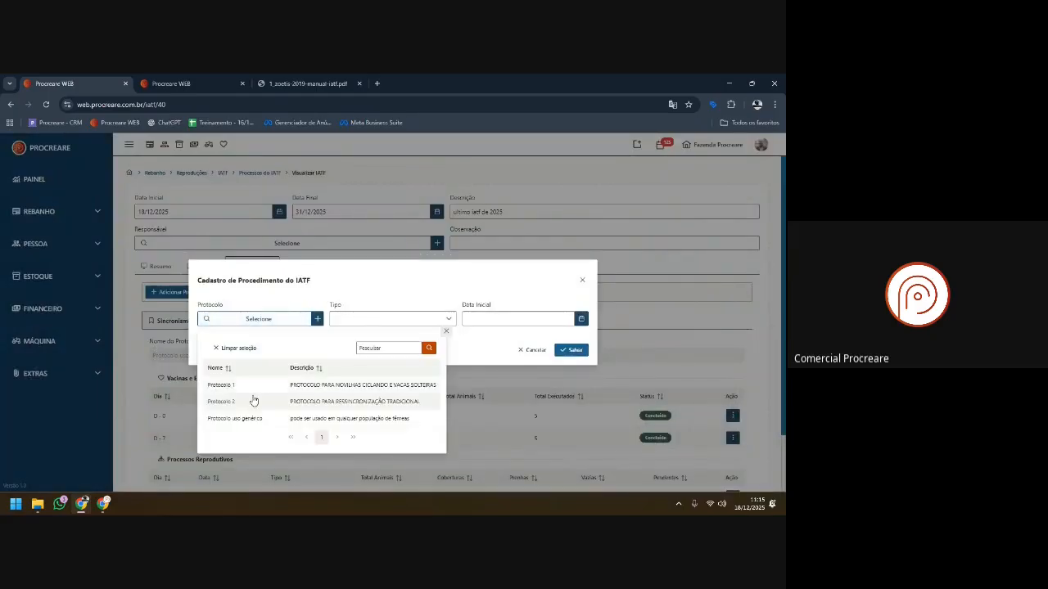
click(252, 402)
click(374, 319)
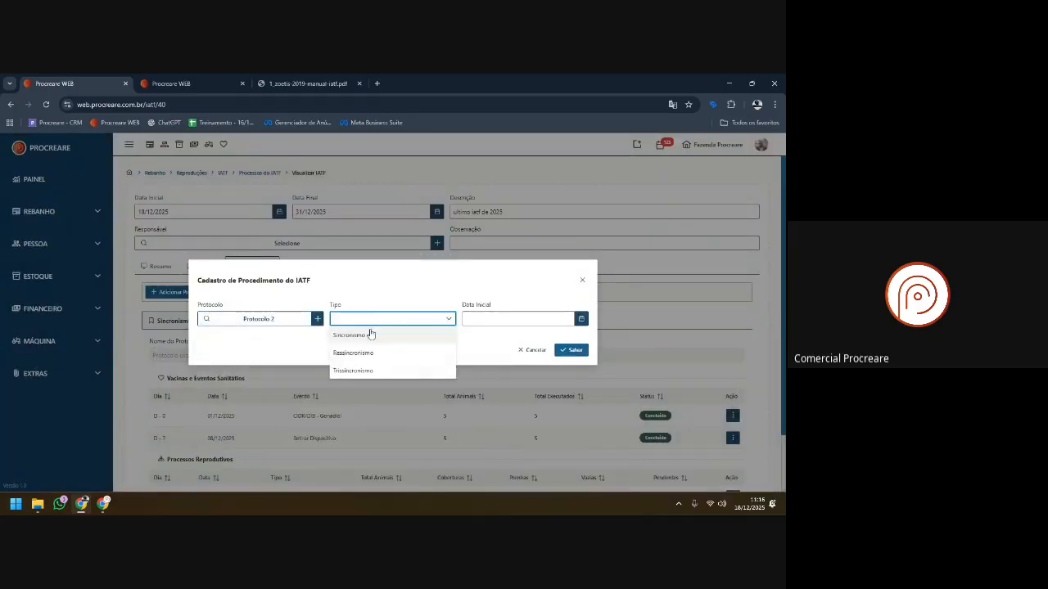
click(357, 353)
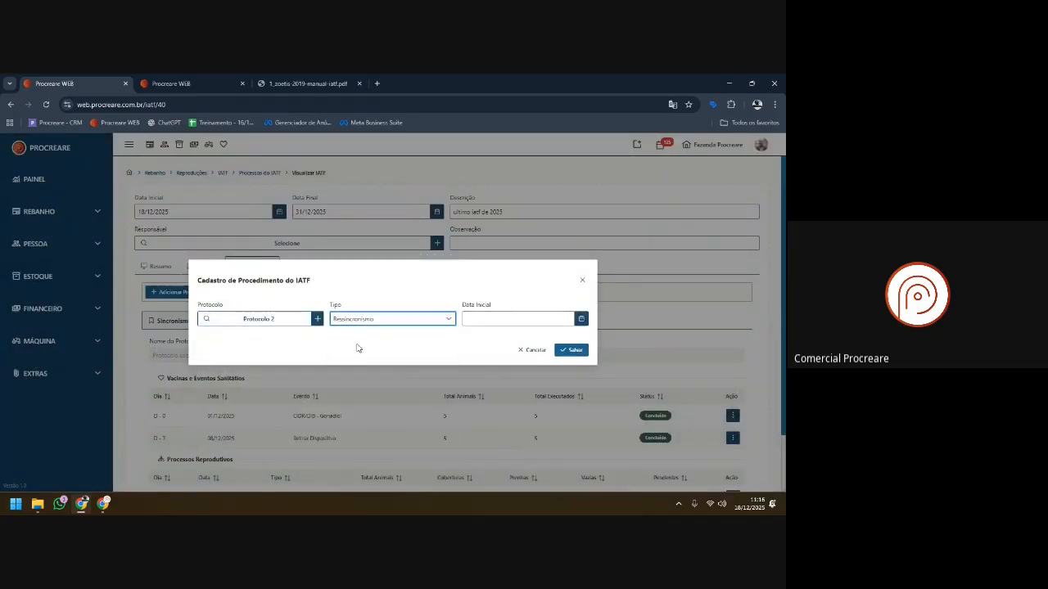
click(579, 320)
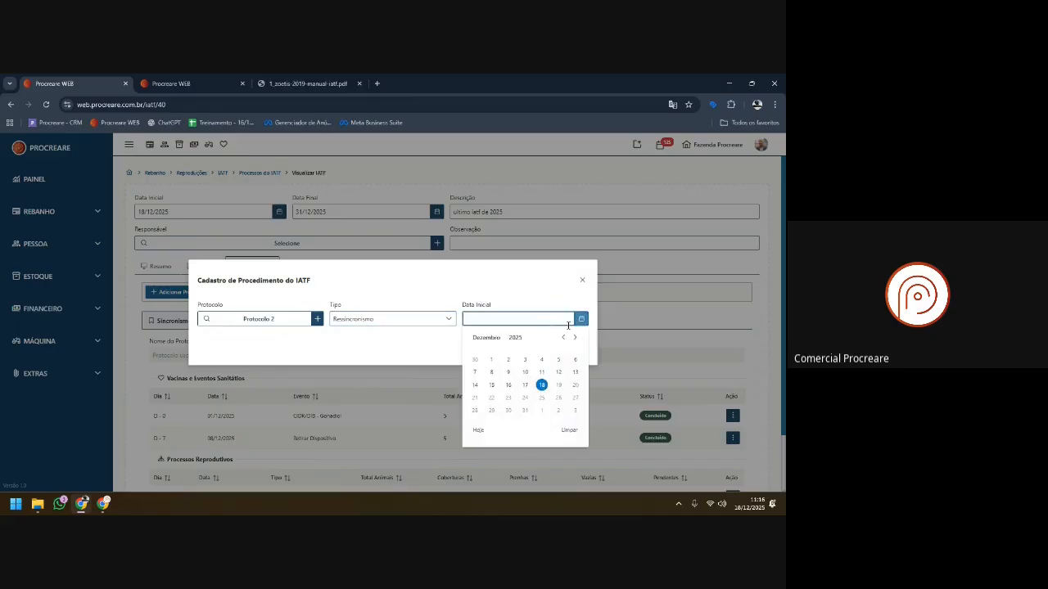
click(536, 374)
click(570, 350)
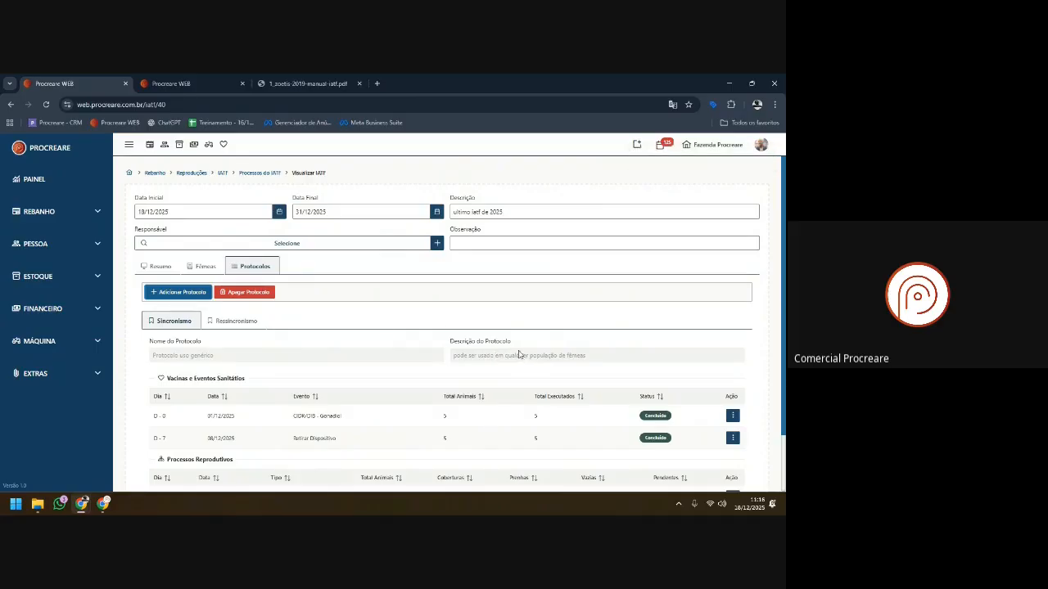
scroll(518, 353, down, 2)
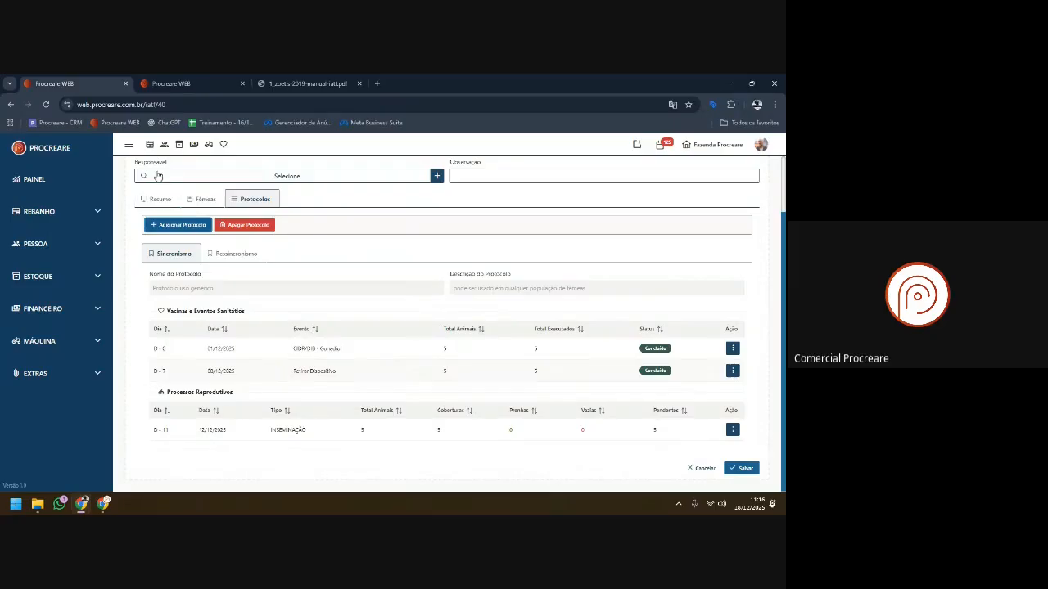
- Return to the IATF process list and open the "tese" process to view its Resumo
scroll(188, 184, up, 2)
click(251, 173)
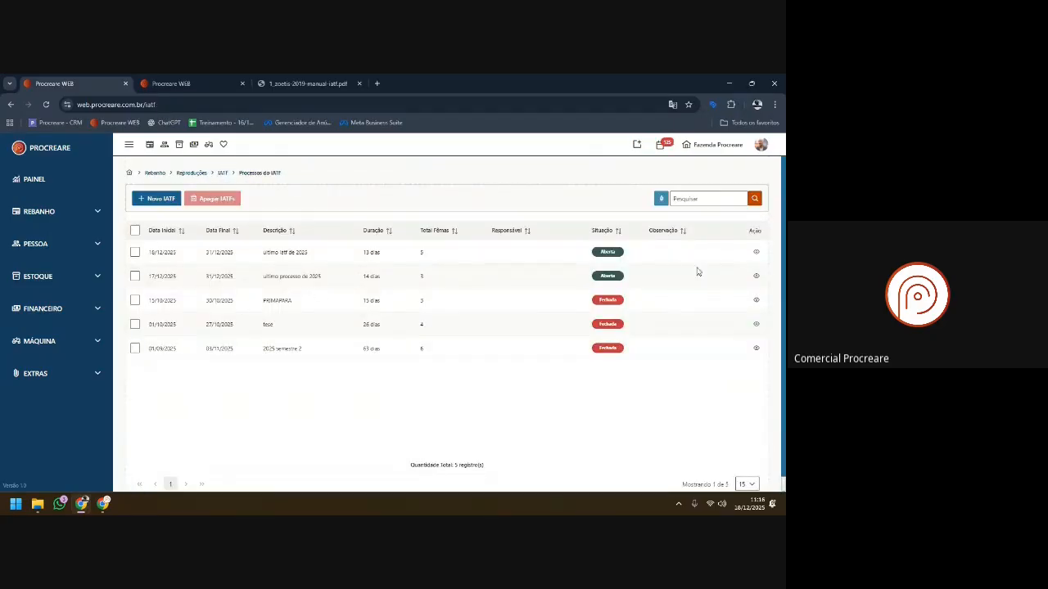
double_click(218, 326)
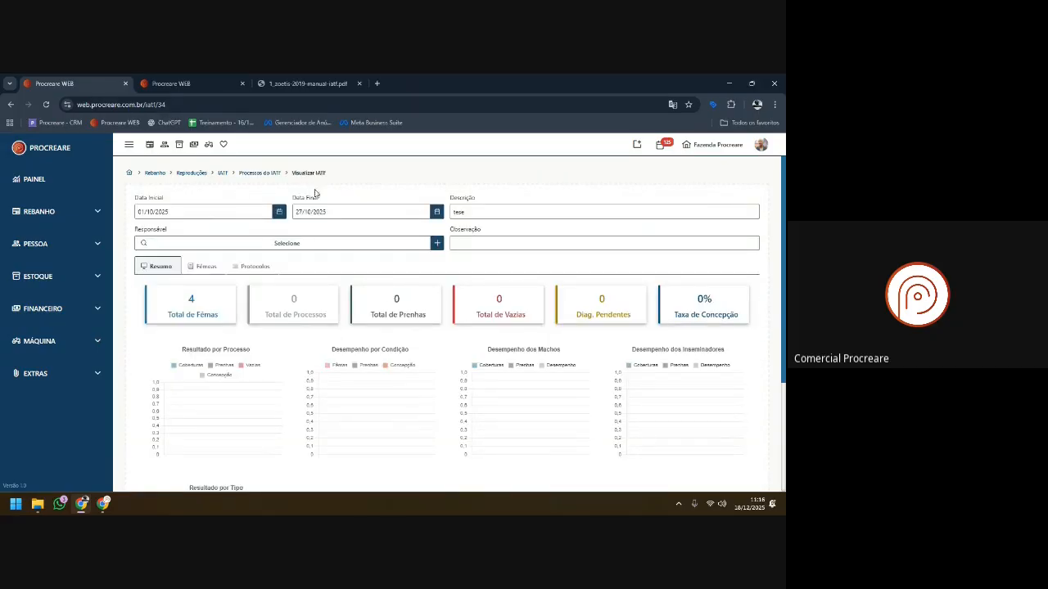
- Open the "2025 semestre 2" IATF process and examine its Resumo indicators, performance charts and Processos Reprodutivos table
click(256, 174)
double_click(276, 348)
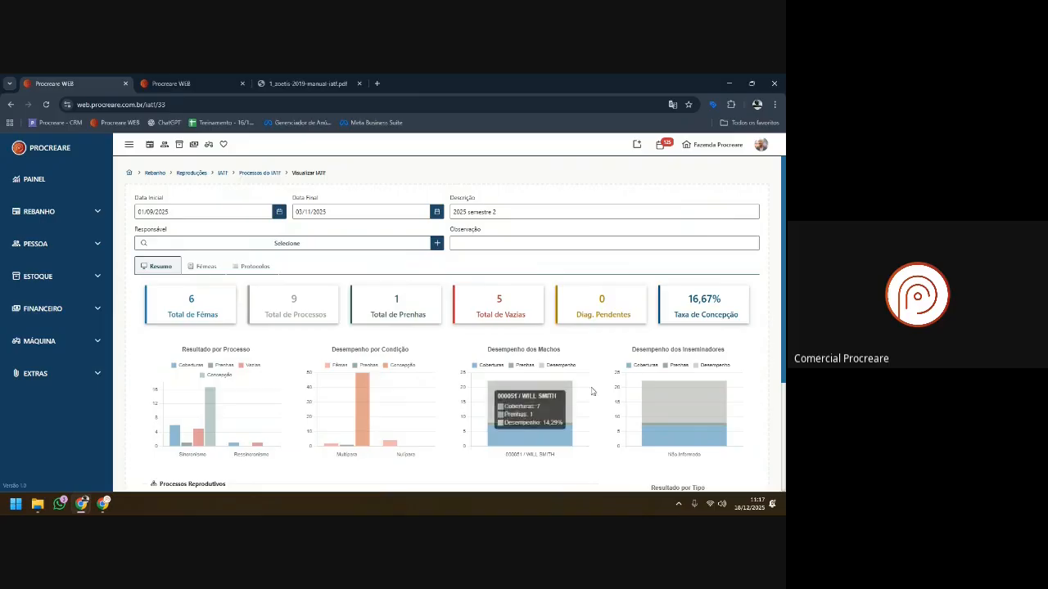
scroll(427, 310, down, 3)
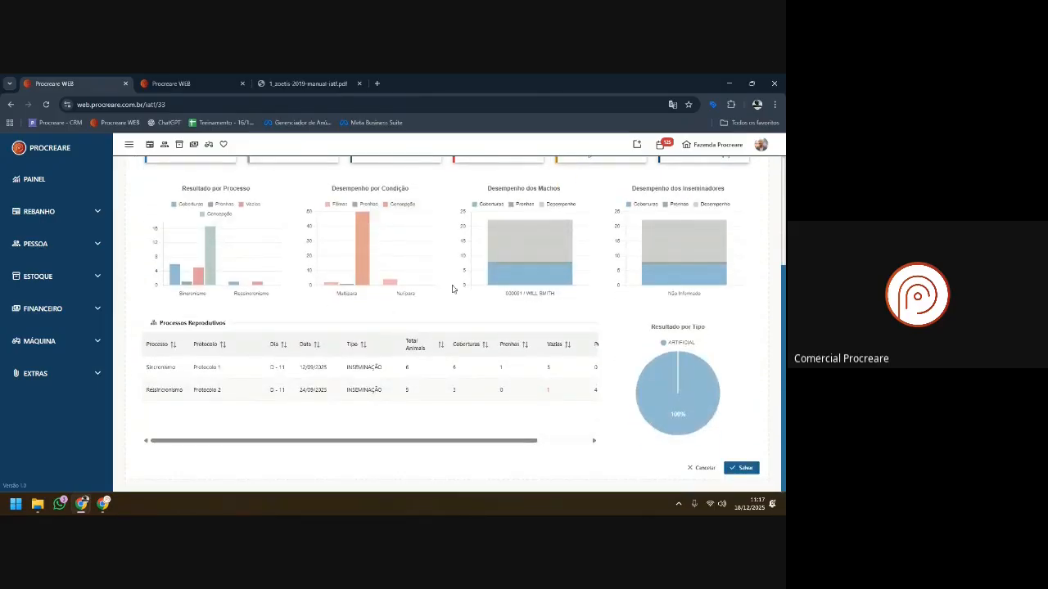
mouse_move(708, 258)
mouse_move(486, 245)
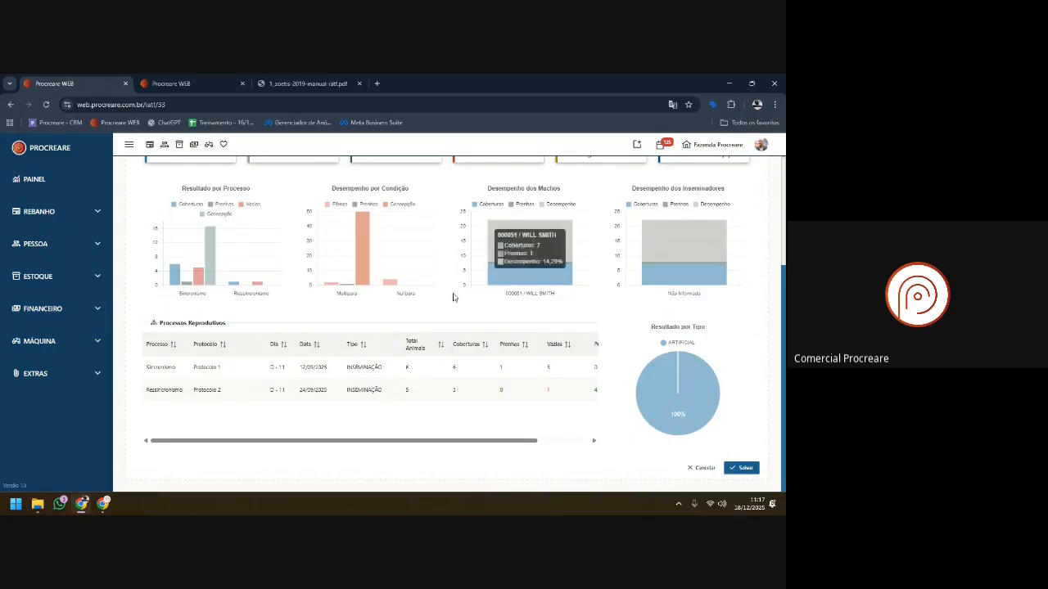
mouse_move(670, 285)
mouse_move(666, 374)
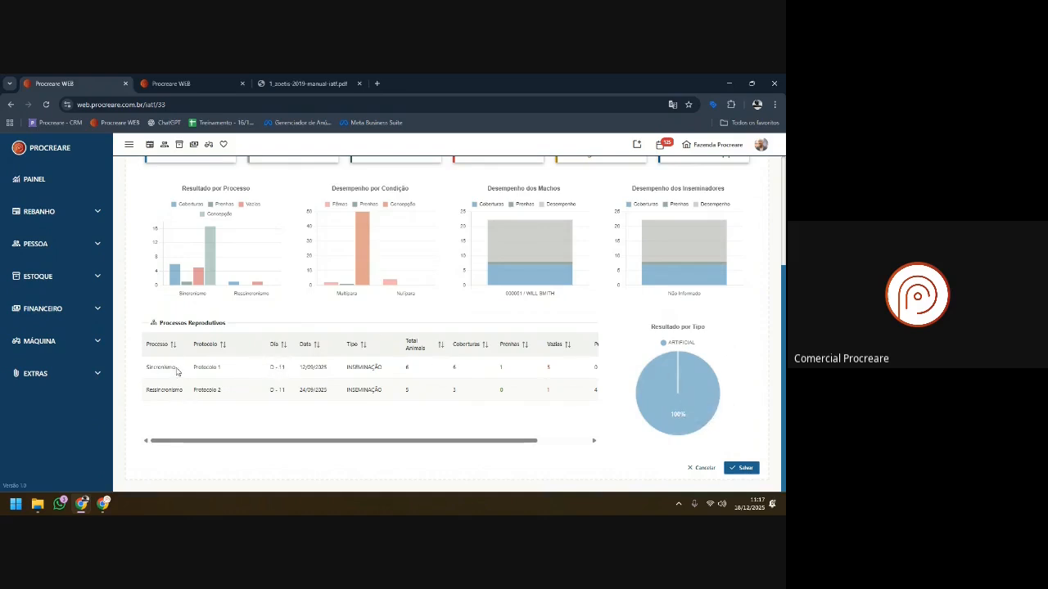
click(547, 389)
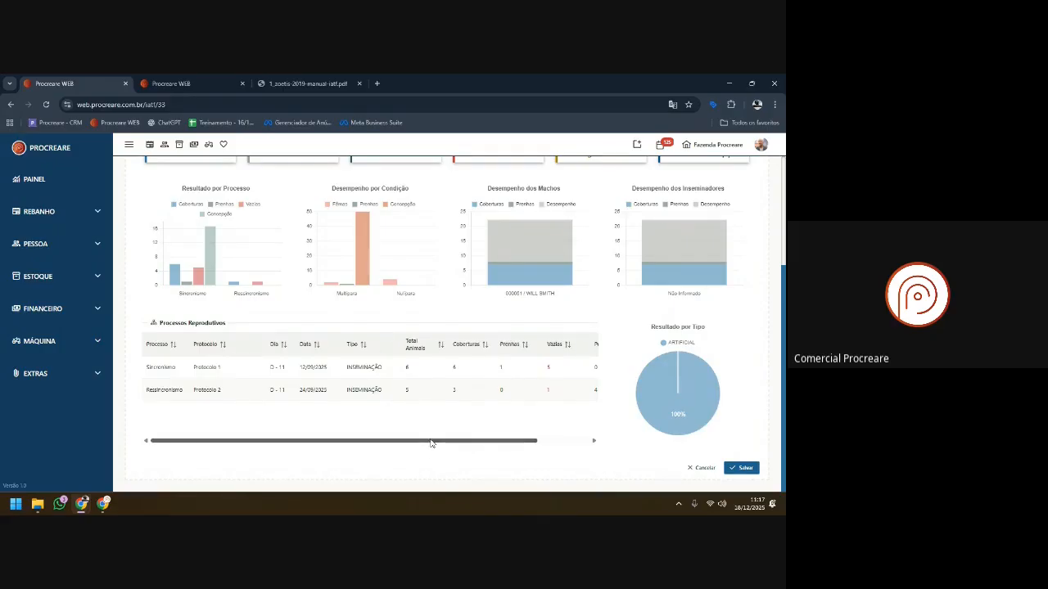
drag(433, 440, 374, 447)
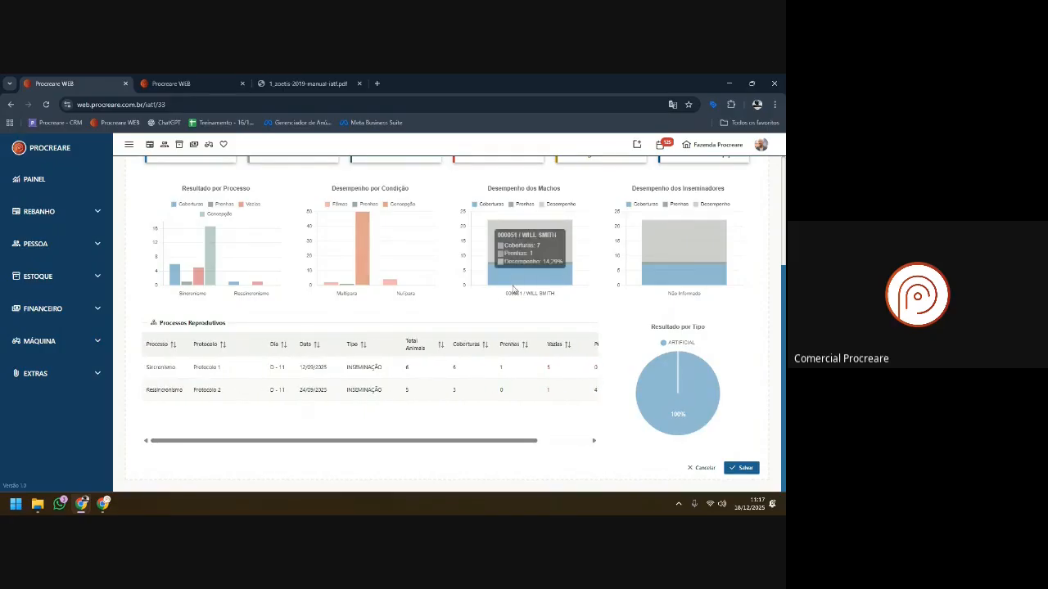
scroll(467, 286, up, 1)
scroll(403, 303, down, 1)
scroll(404, 303, up, 1)
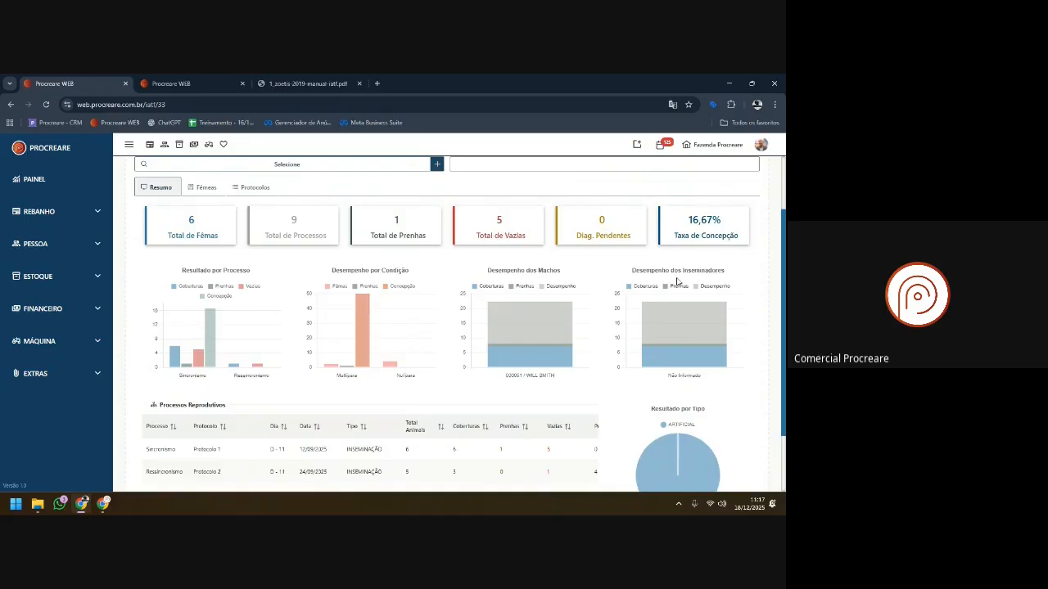
scroll(589, 314, up, 1)
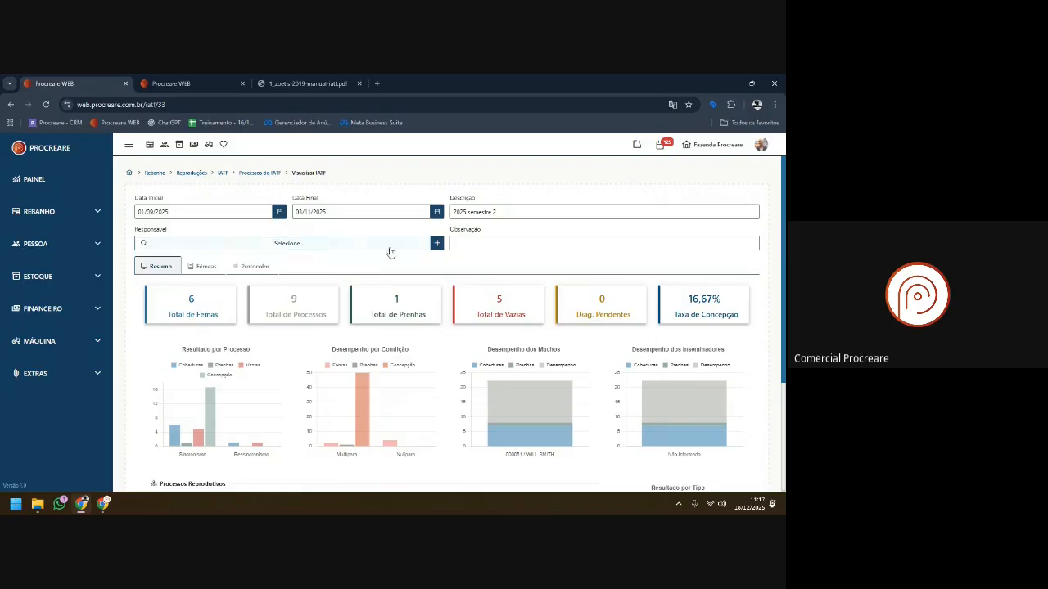
click(41, 215)
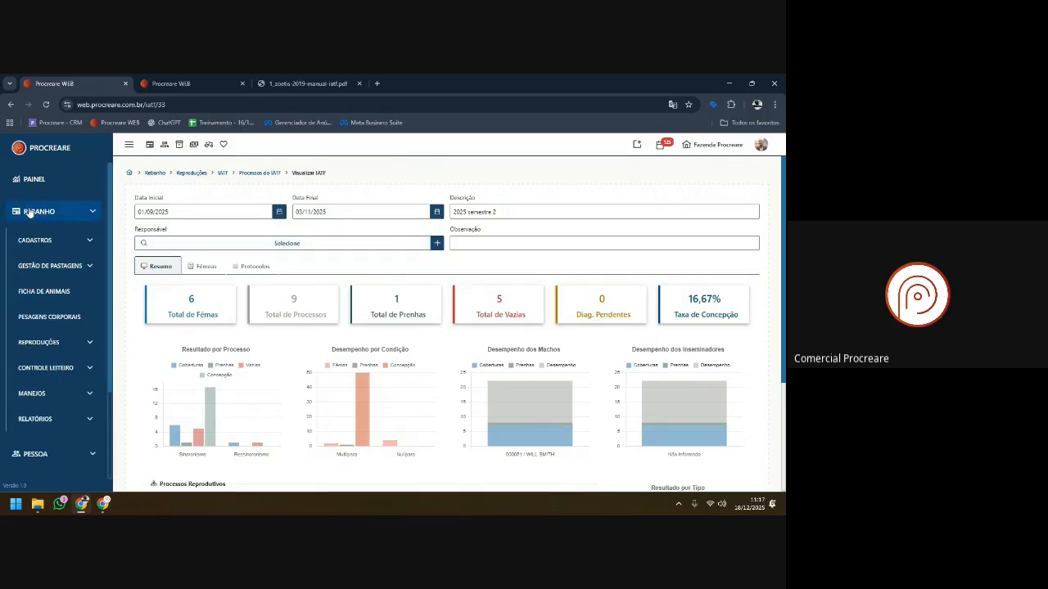
click(56, 344)
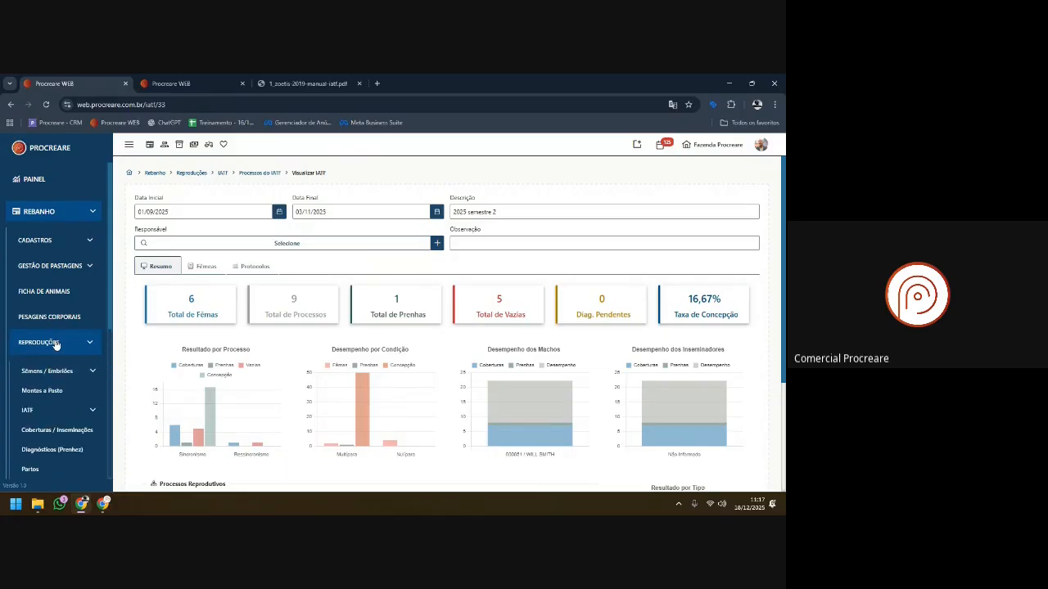
scroll(68, 340, down, 2)
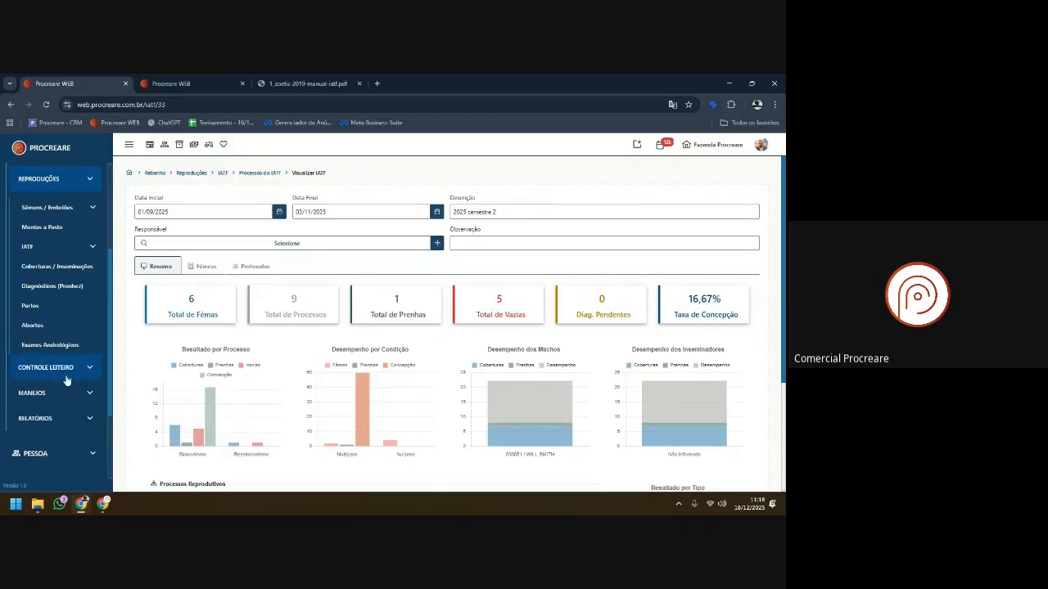
click(92, 249)
click(91, 249)
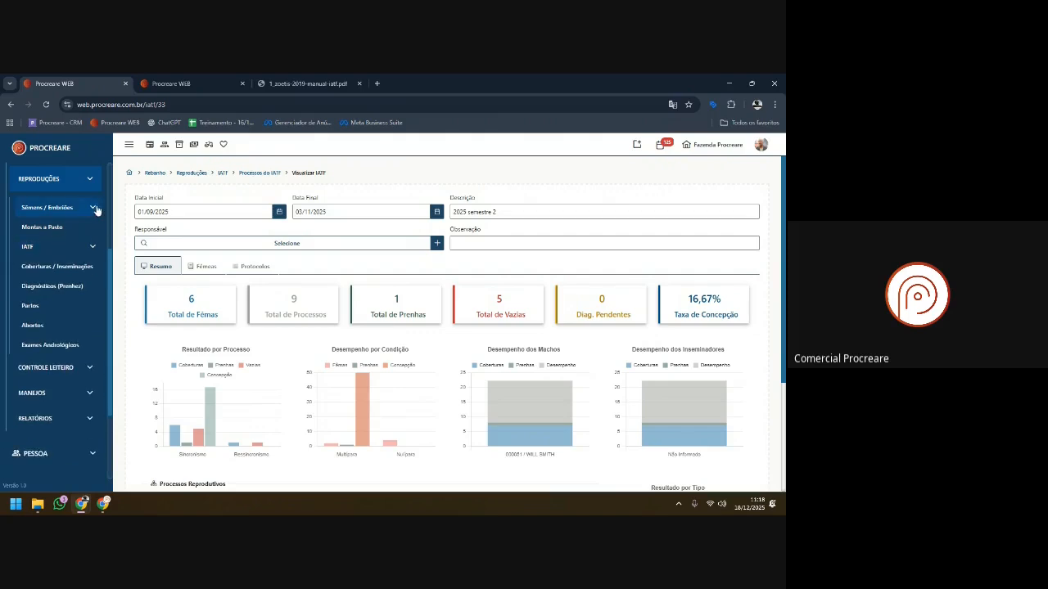
click(93, 209)
click(94, 210)
scroll(108, 257, up, 1)
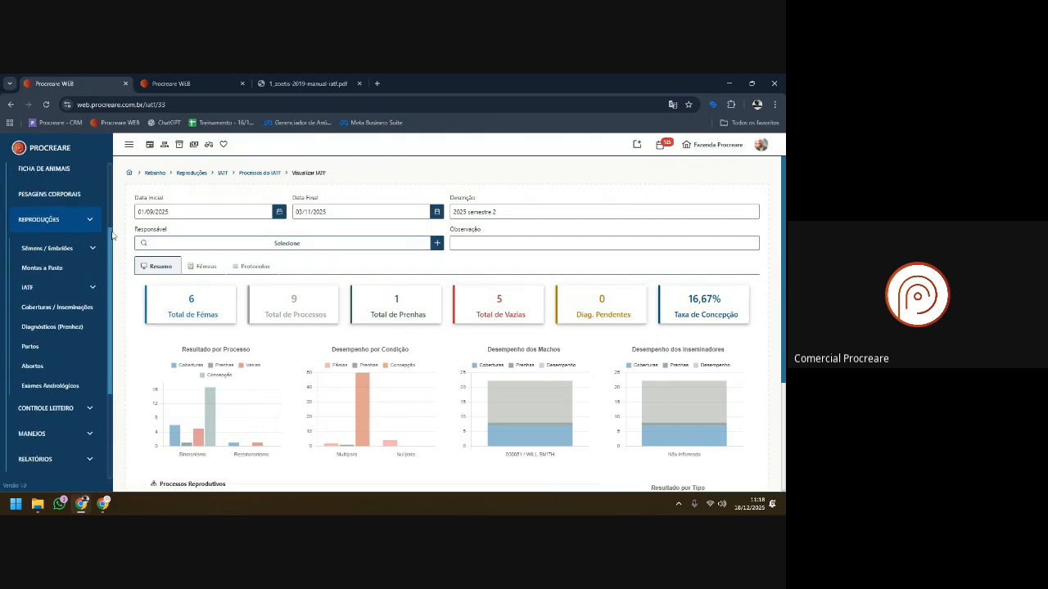
click(90, 222)
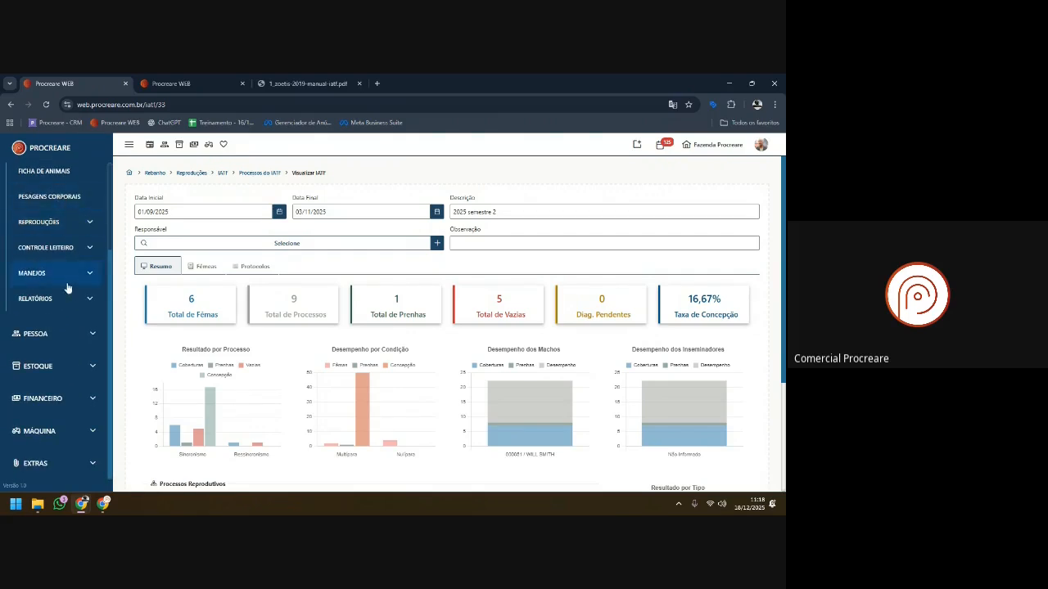
scroll(90, 273, up, 2)
click(76, 212)
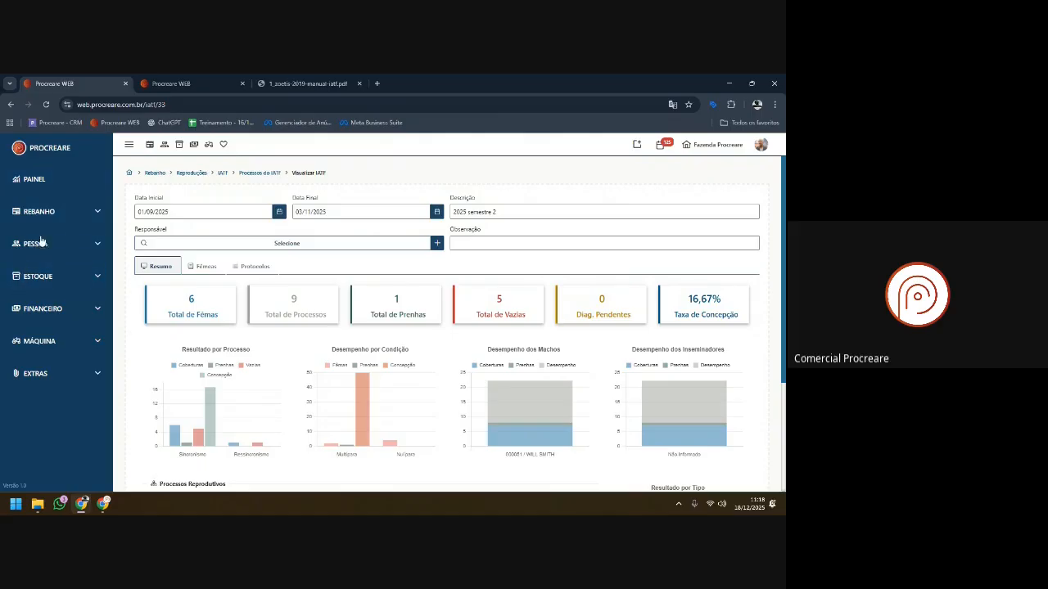
- Open the Desempenho de Fêmeas report from the herd's reproduction reports
click(98, 216)
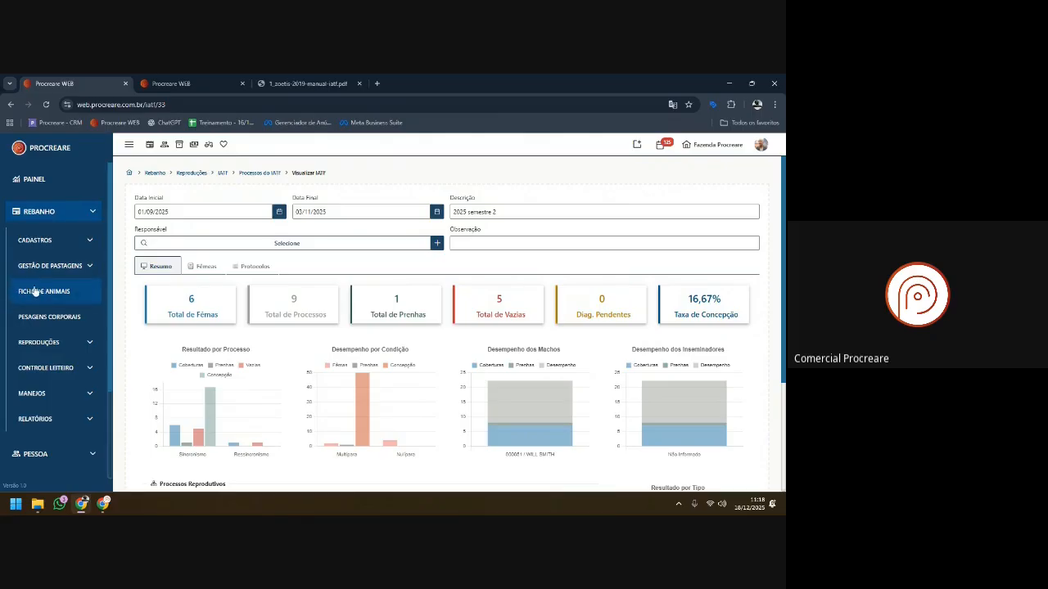
scroll(104, 352, down, 1)
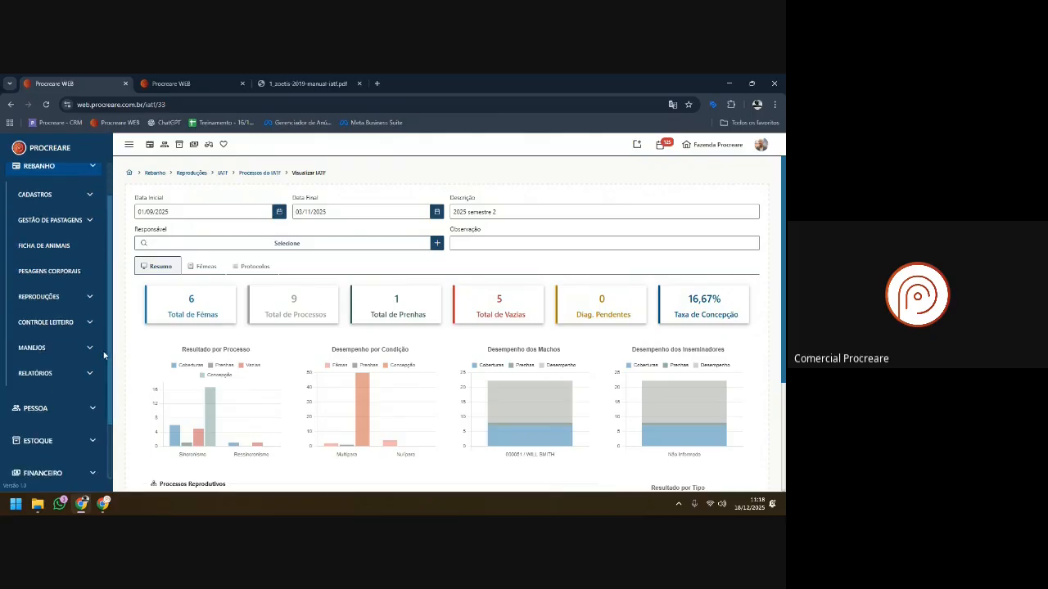
click(46, 373)
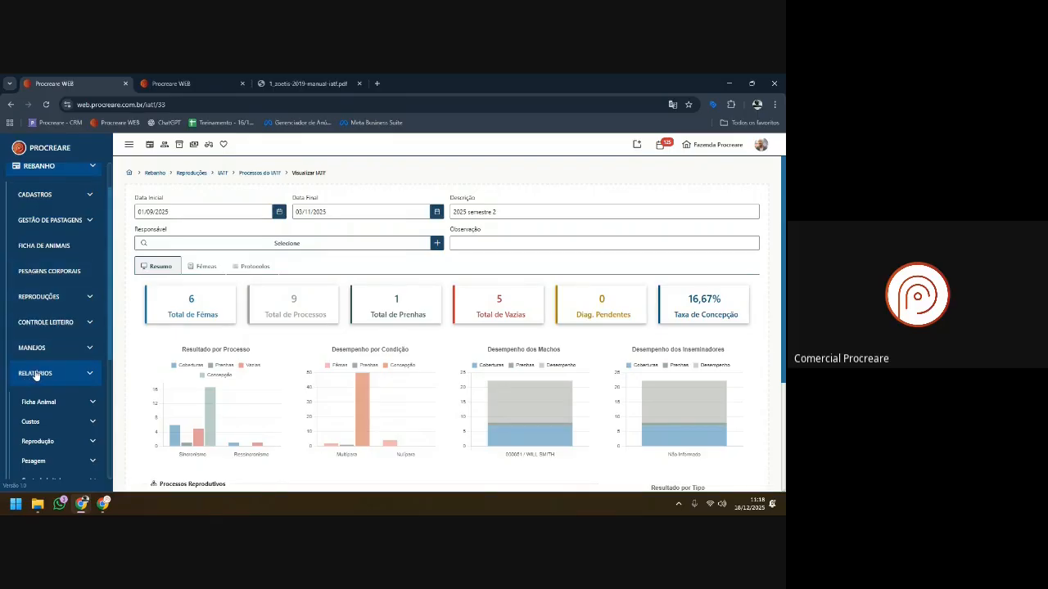
scroll(35, 374, down, 1)
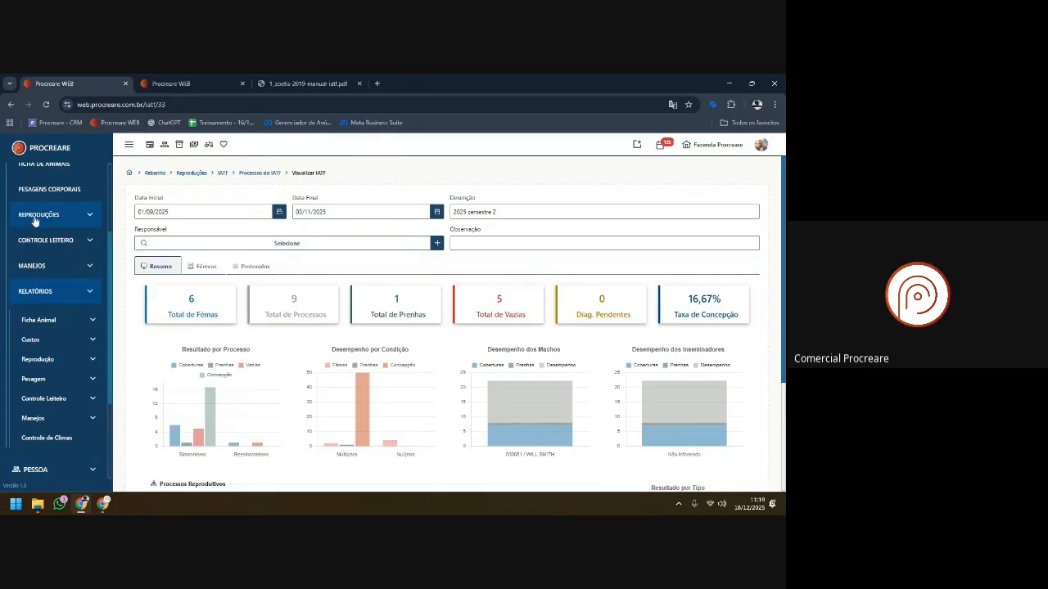
click(44, 365)
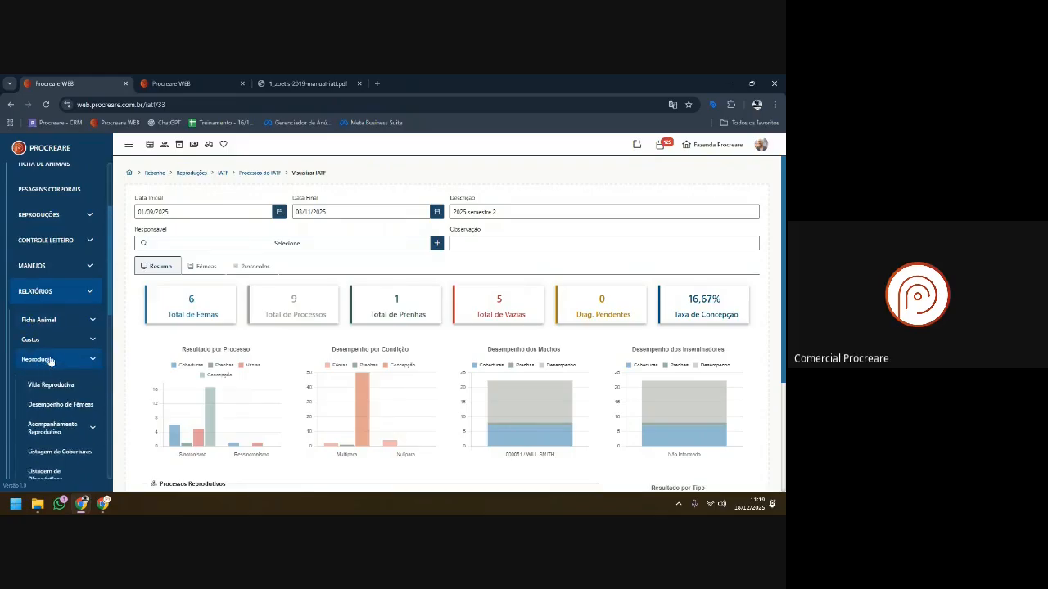
scroll(73, 369, down, 1)
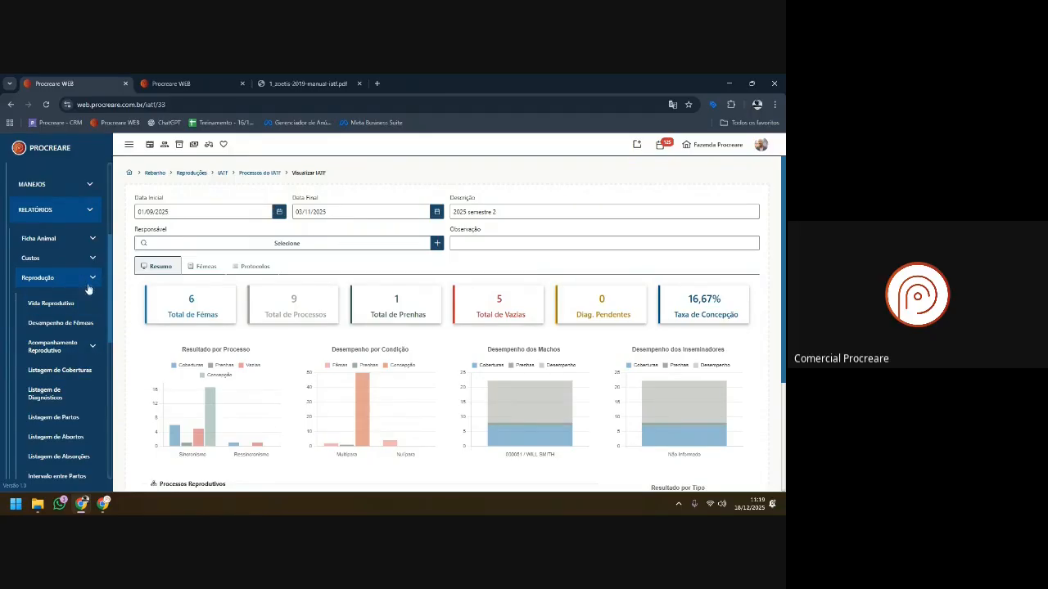
click(52, 325)
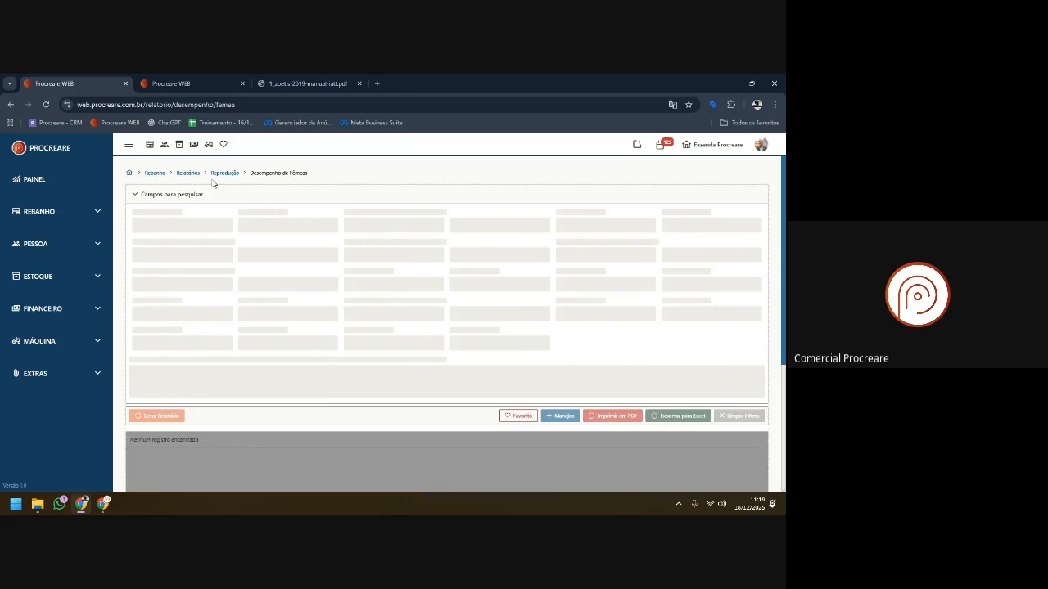
- Review the available filters and columns, and generate the Desempenho de Fêmeas report with the preselected columns
scroll(349, 268, down, 3)
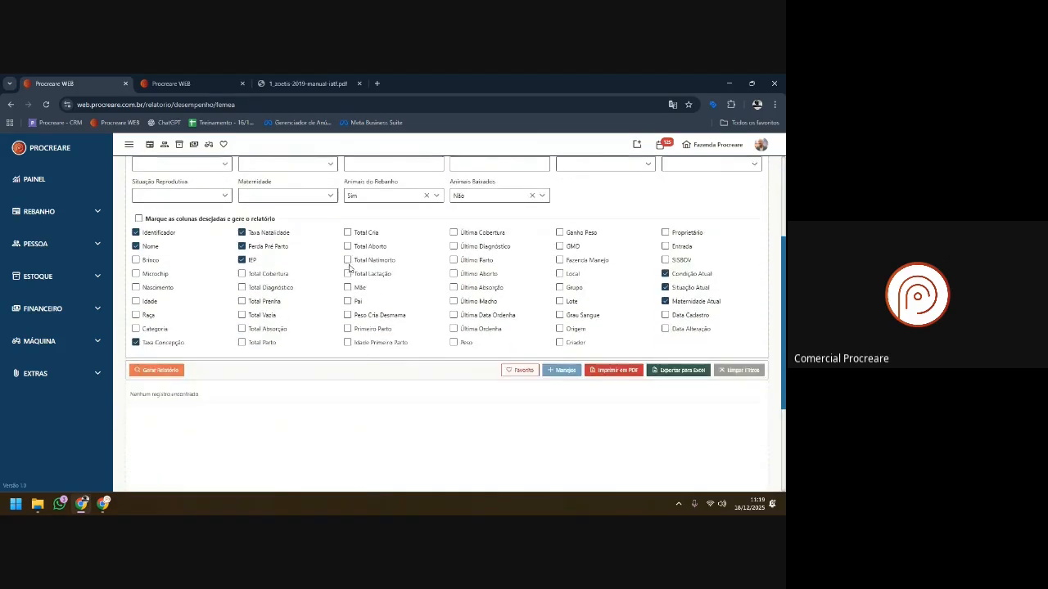
scroll(419, 274, up, 1)
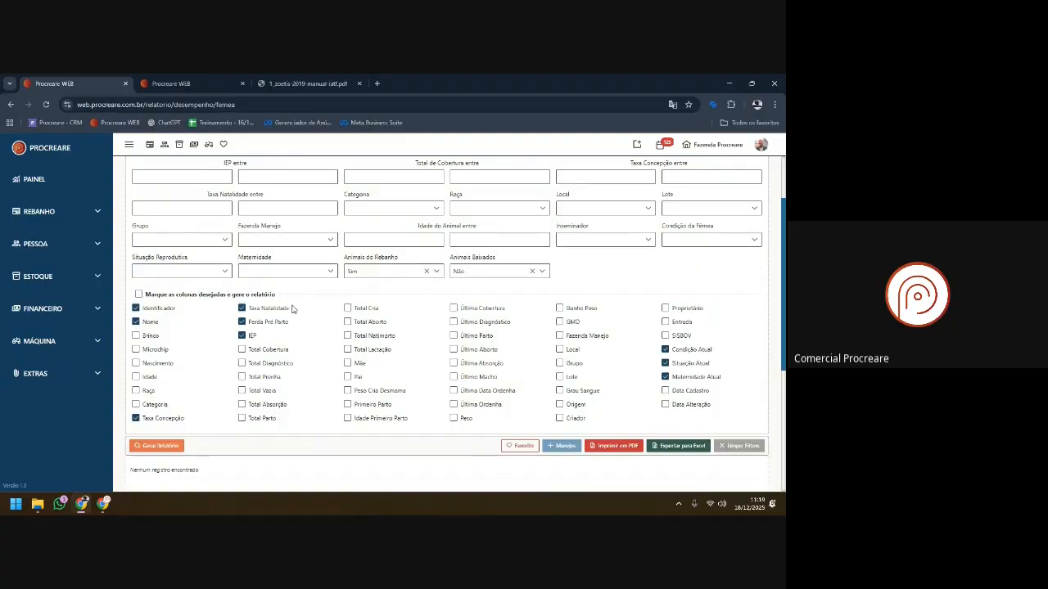
click(155, 446)
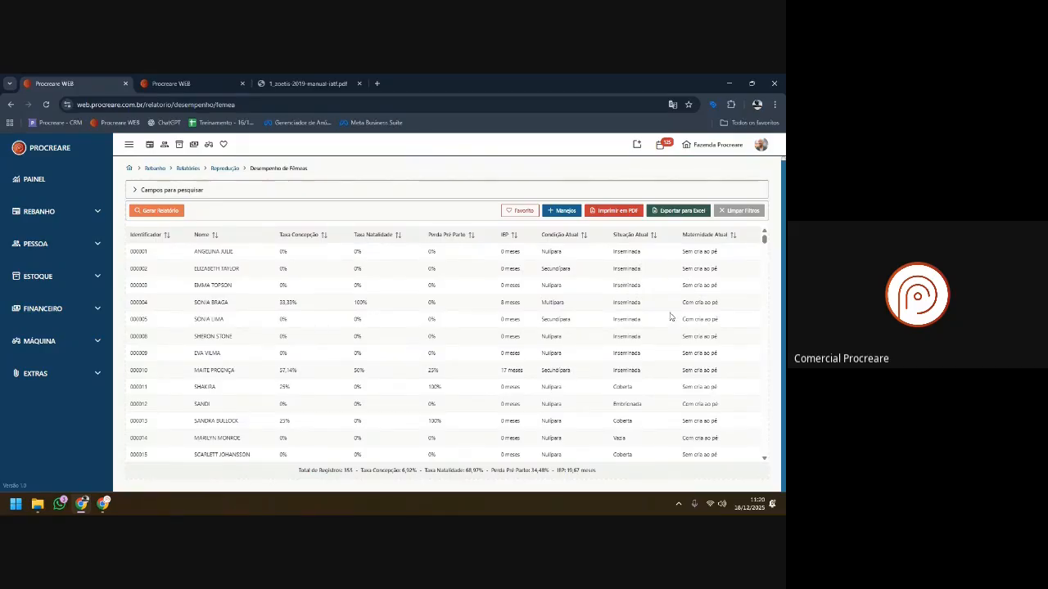
- Select all columns for the Desempenho de Fêmeas report and generate it again
scroll(696, 358, up, 1)
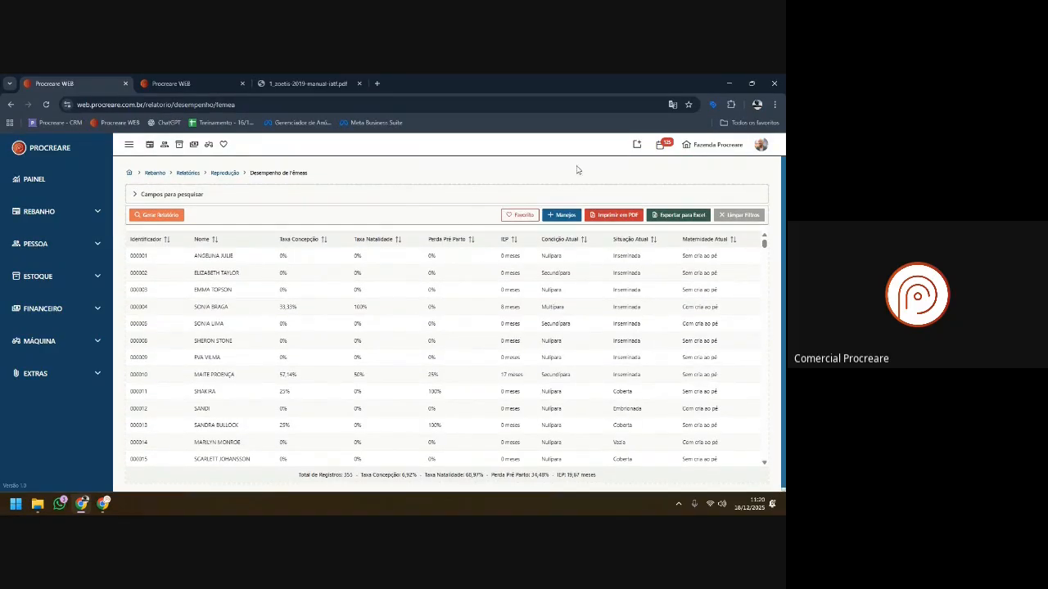
click(173, 195)
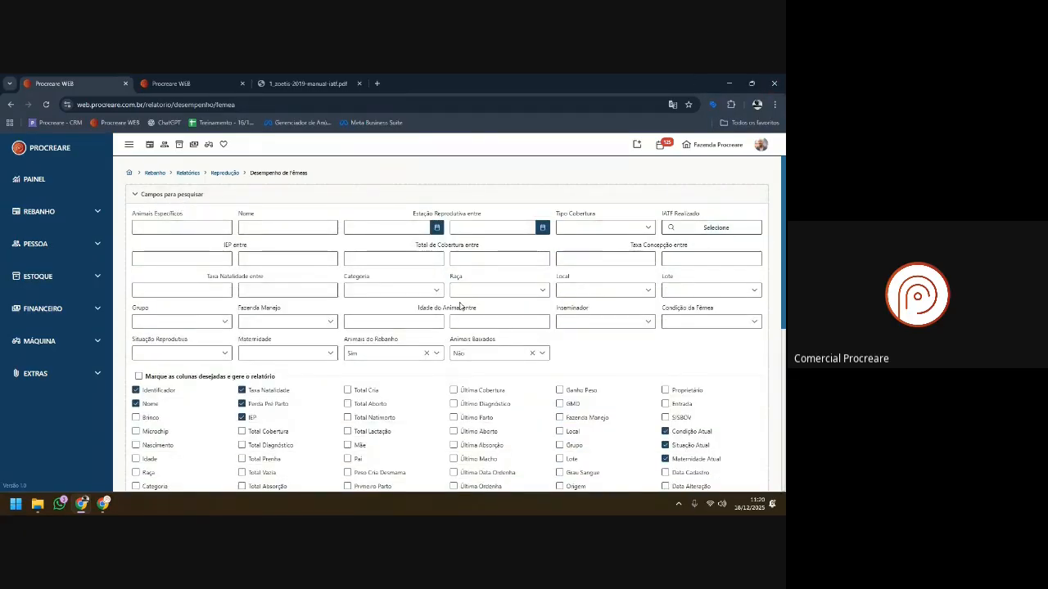
scroll(471, 291, down, 2)
scroll(483, 270, down, 1)
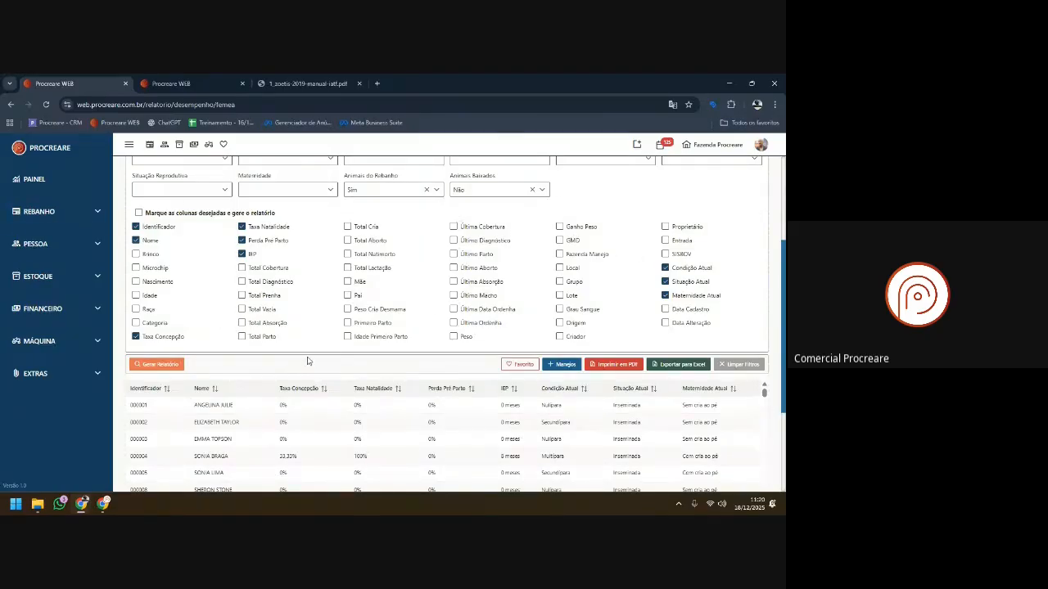
click(139, 214)
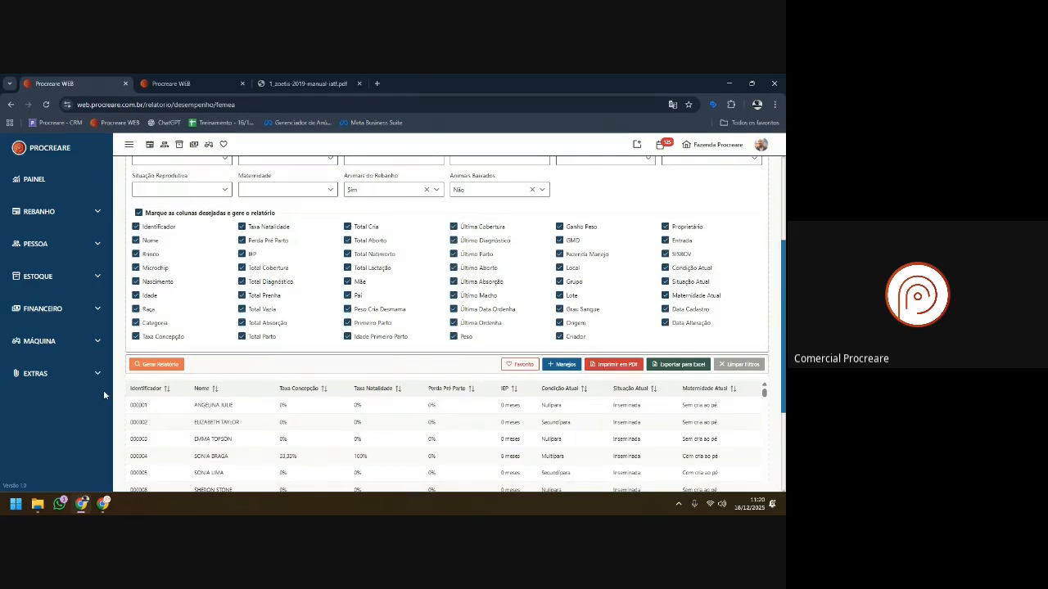
click(156, 365)
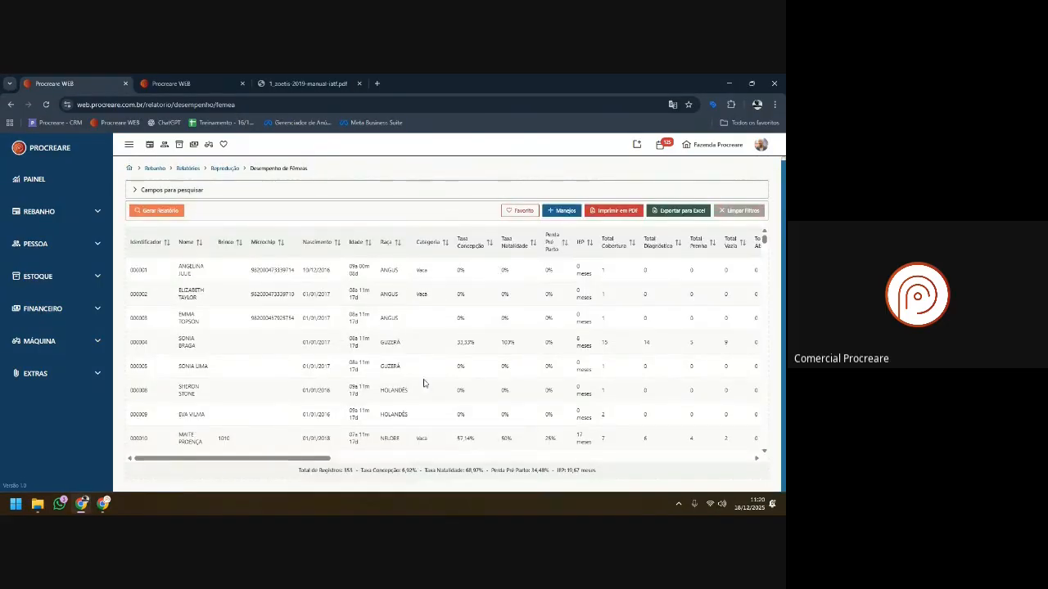
- Clear all report columns, select only Identificador and Última Cobertura, and generate the report
click(161, 193)
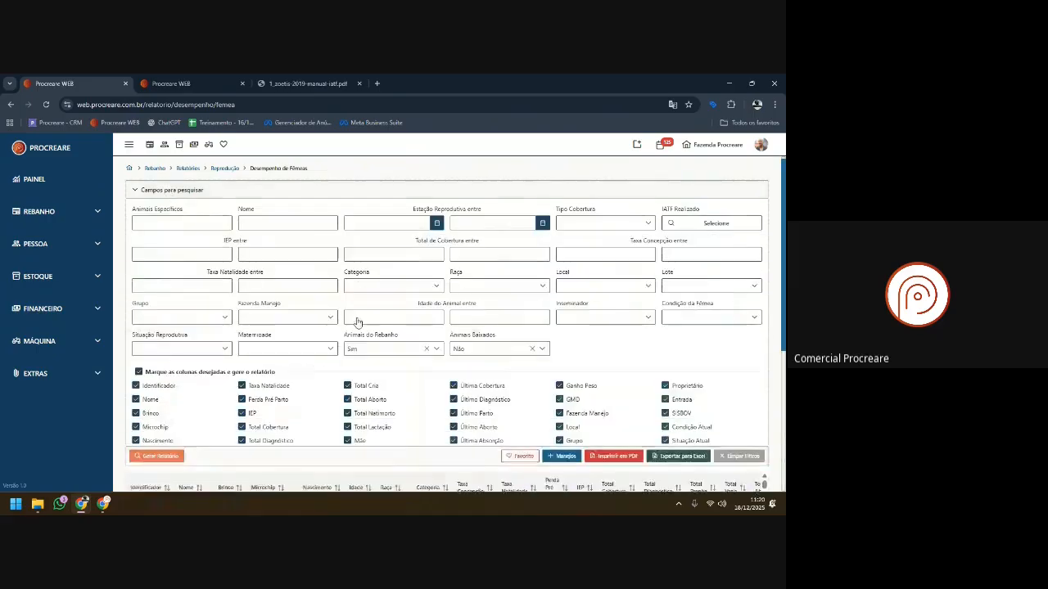
click(138, 373)
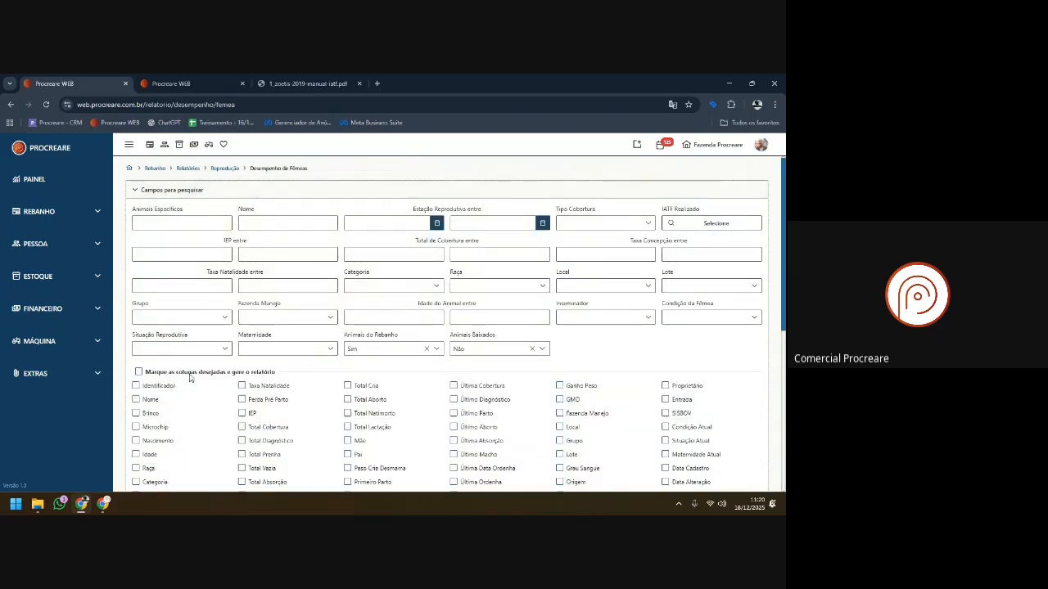
click(146, 388)
click(455, 387)
scroll(147, 327, down, 5)
click(156, 211)
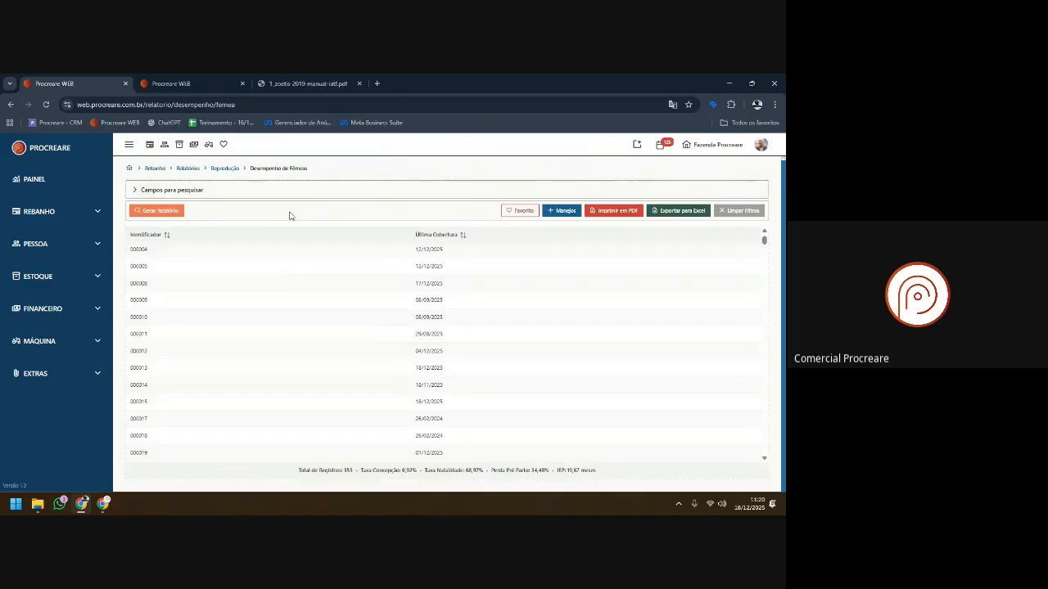
- Expand the search fields of Desempenho de Fêmeas and the herd's reproduction reports list, and review the filters, including the IATF Realizado choices
click(158, 189)
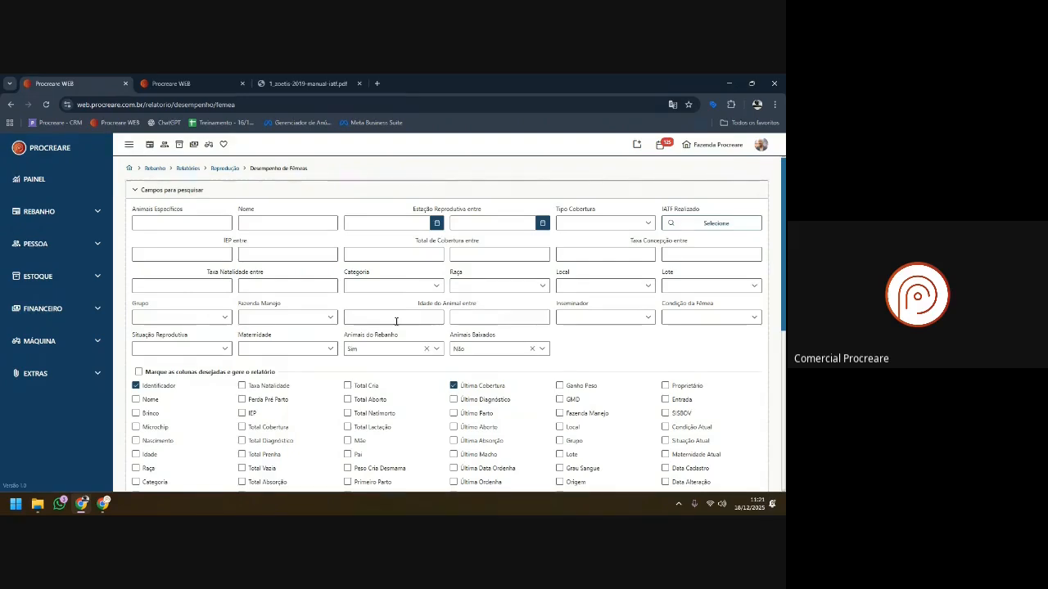
click(66, 217)
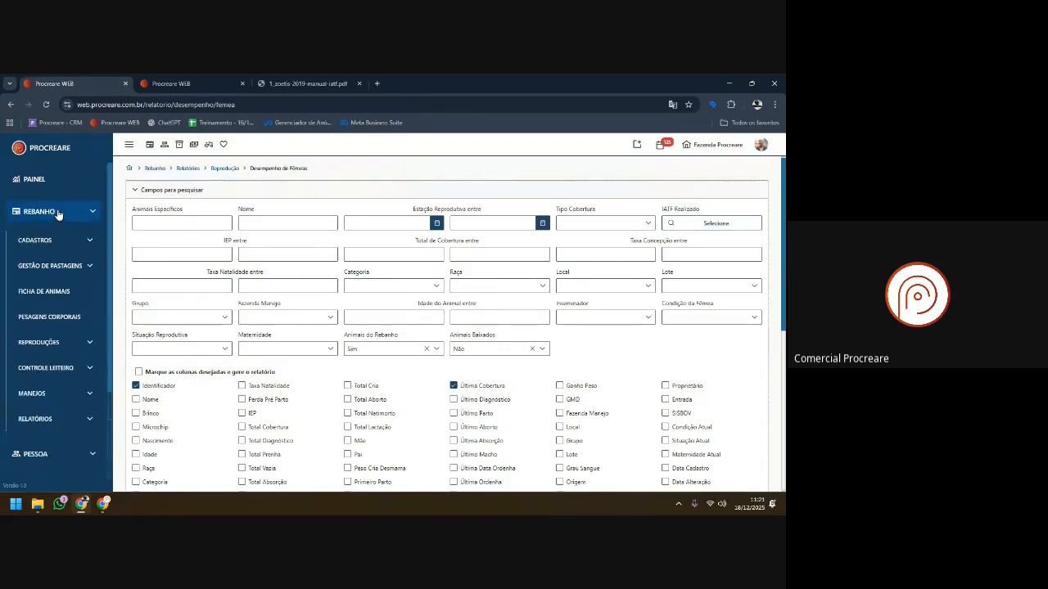
click(73, 427)
scroll(78, 409, down, 2)
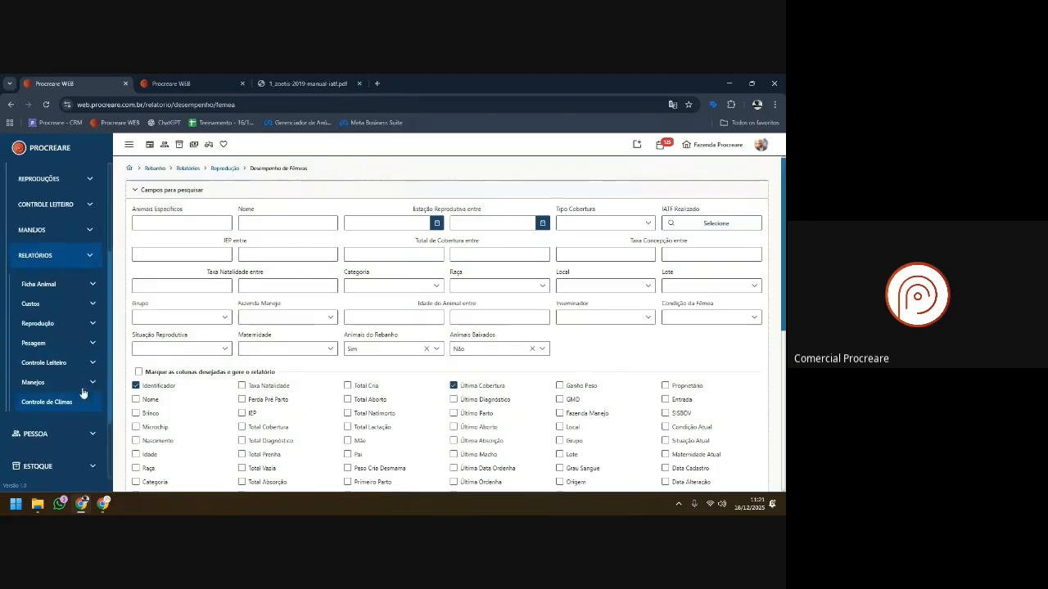
click(45, 327)
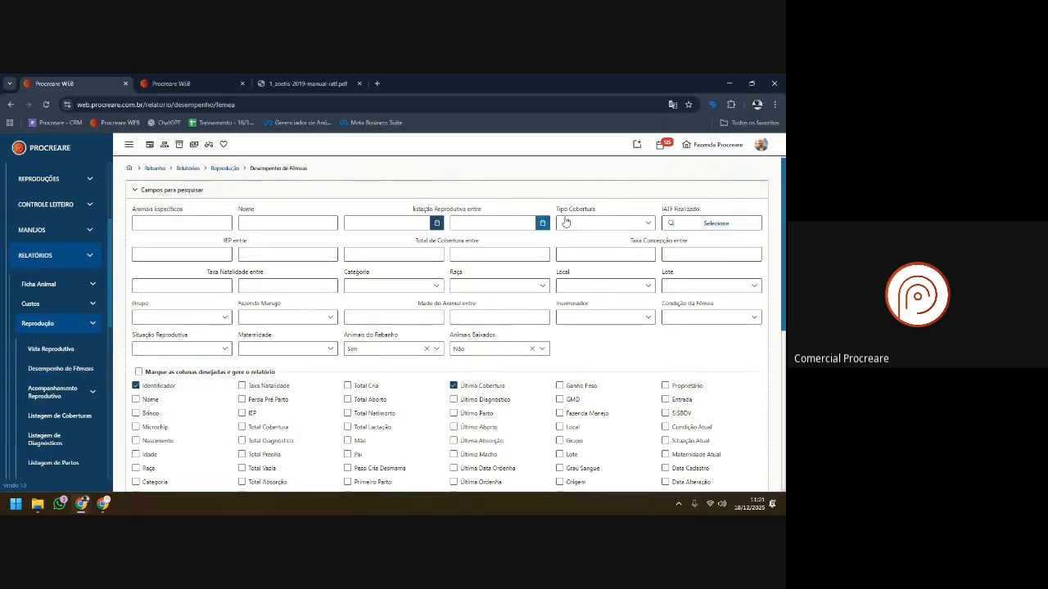
click(670, 223)
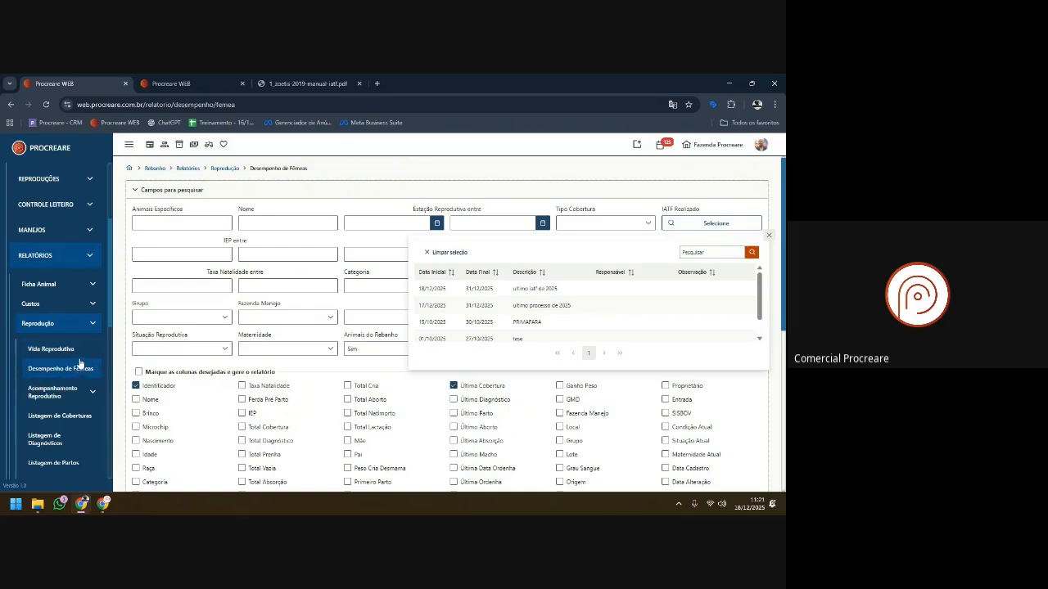
- Open the Partos à vencer report under the Acompanhamento Reprodutivo reports
click(39, 396)
scroll(40, 393, down, 1)
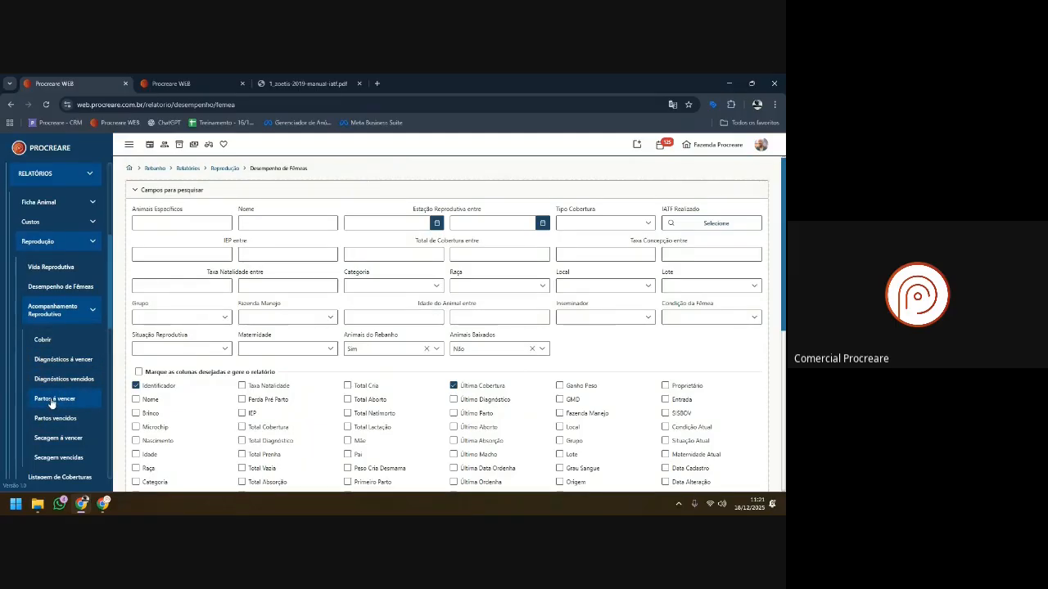
click(51, 400)
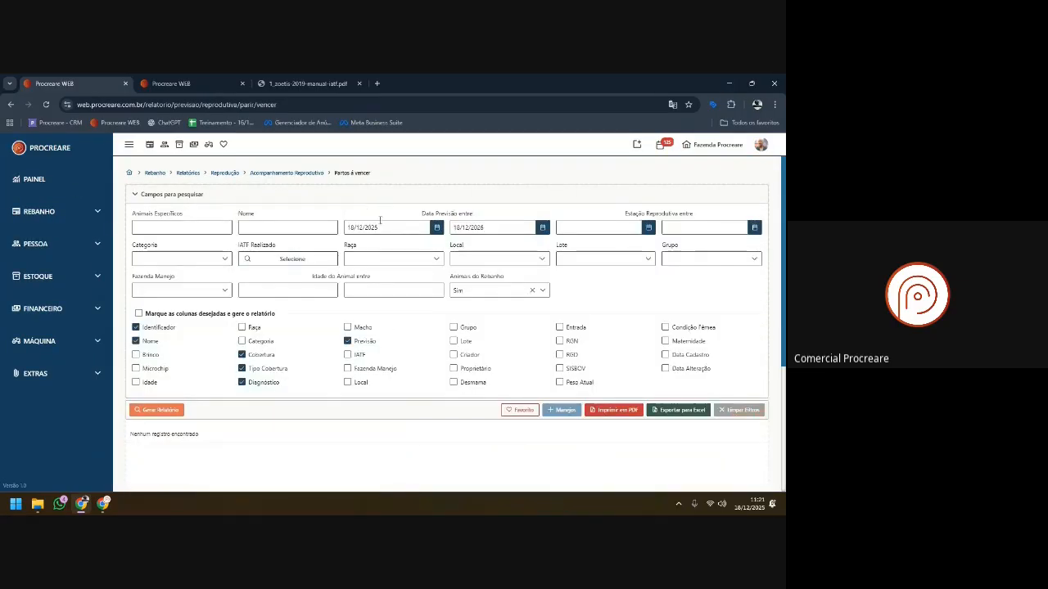
- Set the Data Previsão range from 01/01/2026 to 31/03/2026 and generate the Partos à vencer report
click(388, 227)
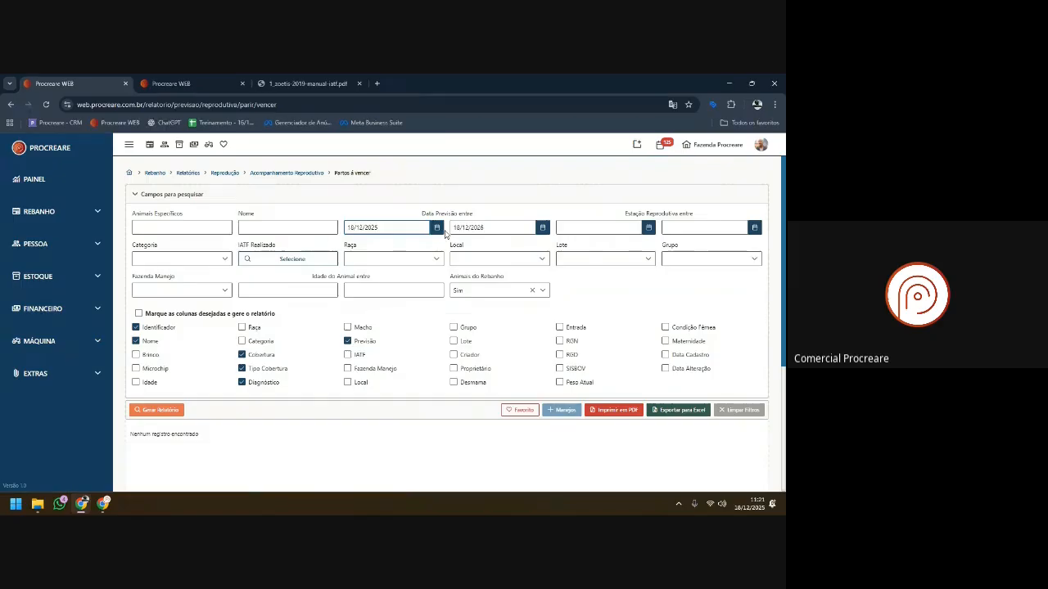
click(429, 245)
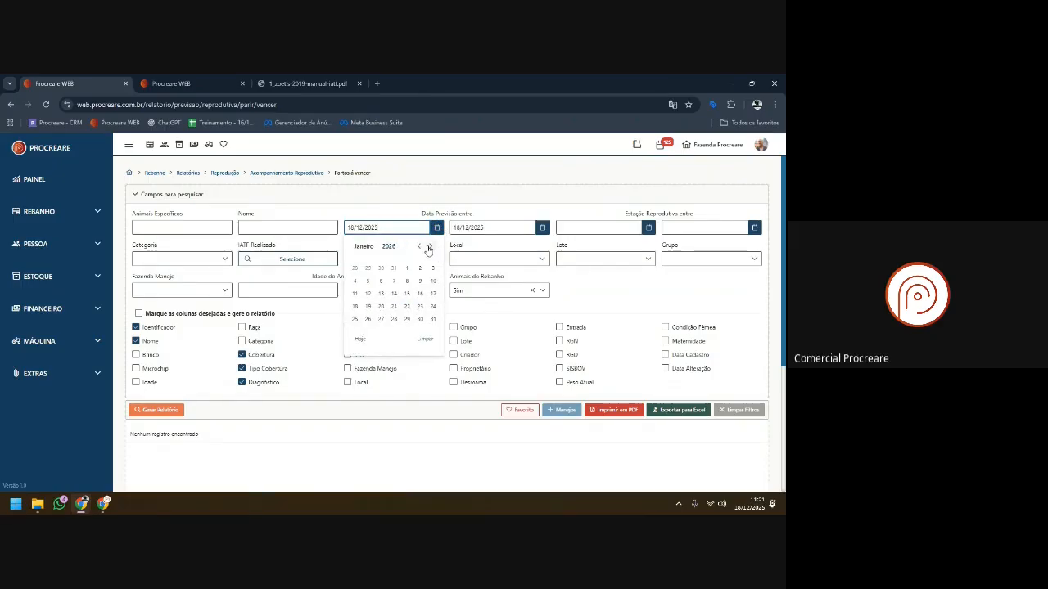
click(406, 268)
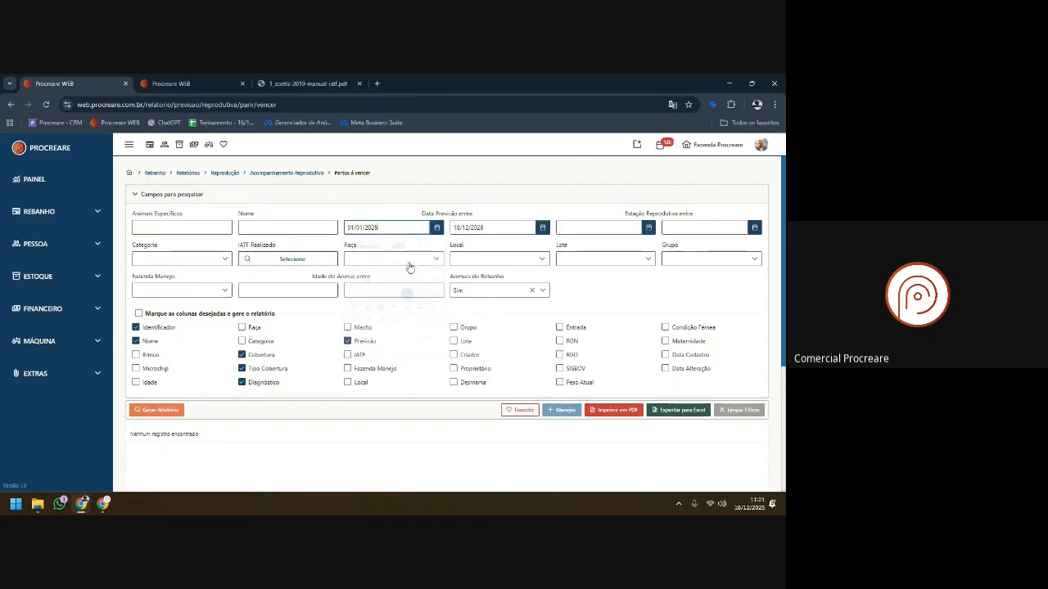
click(542, 228)
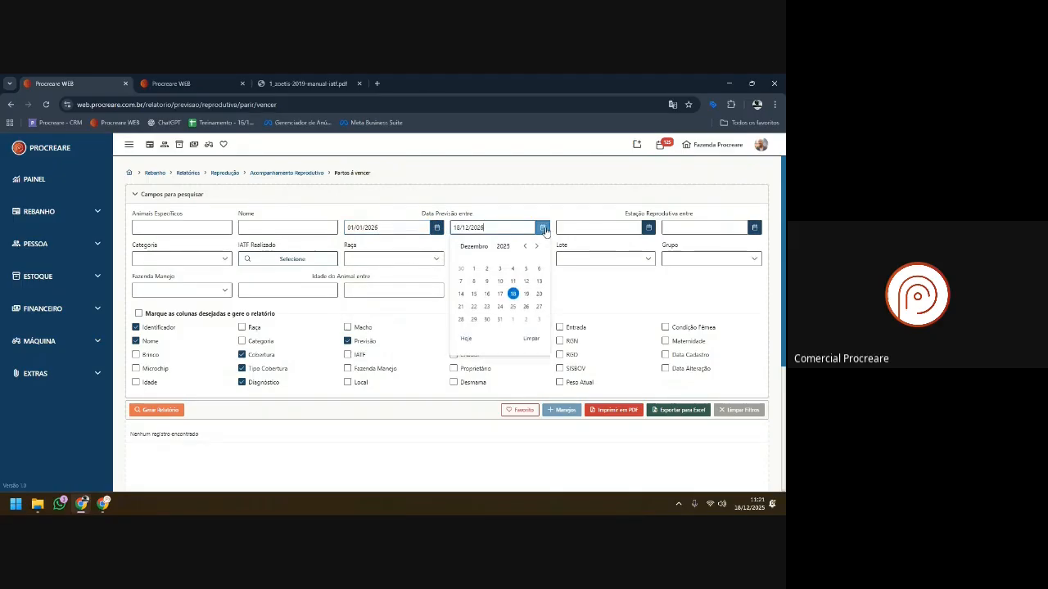
click(536, 246)
click(537, 247)
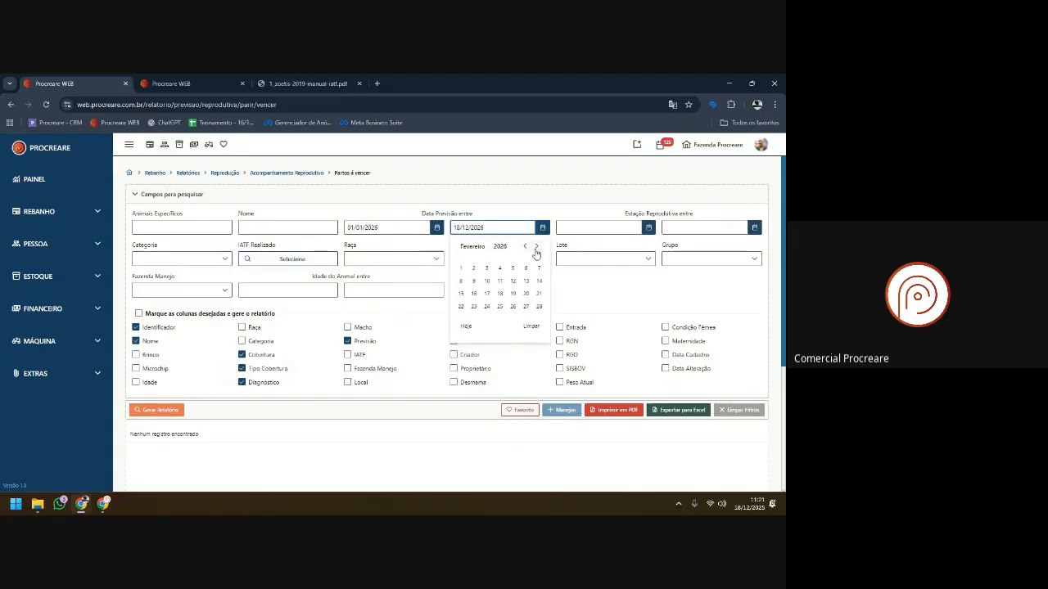
click(536, 247)
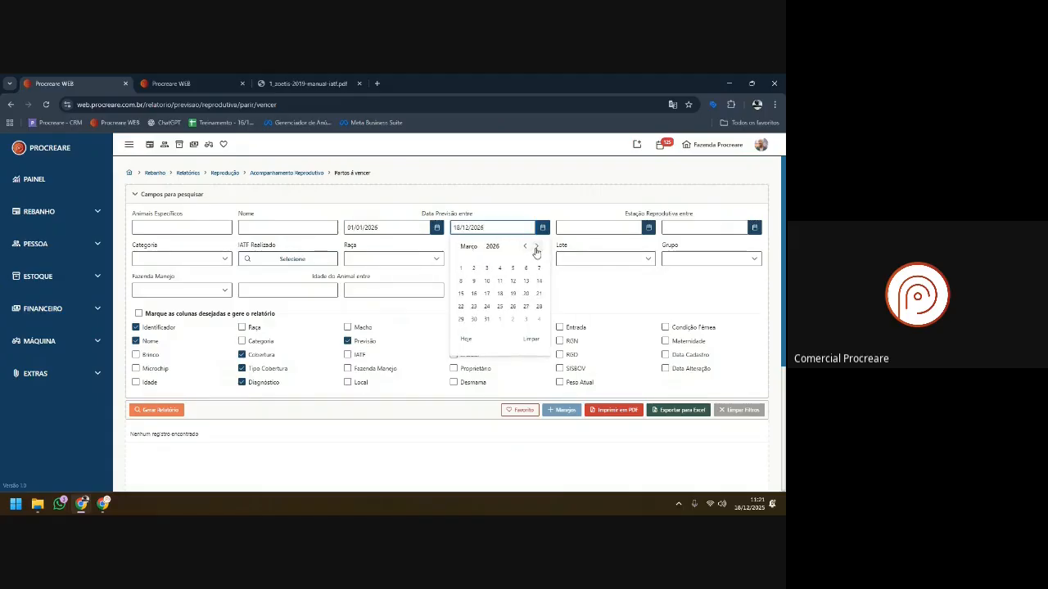
click(486, 320)
click(157, 410)
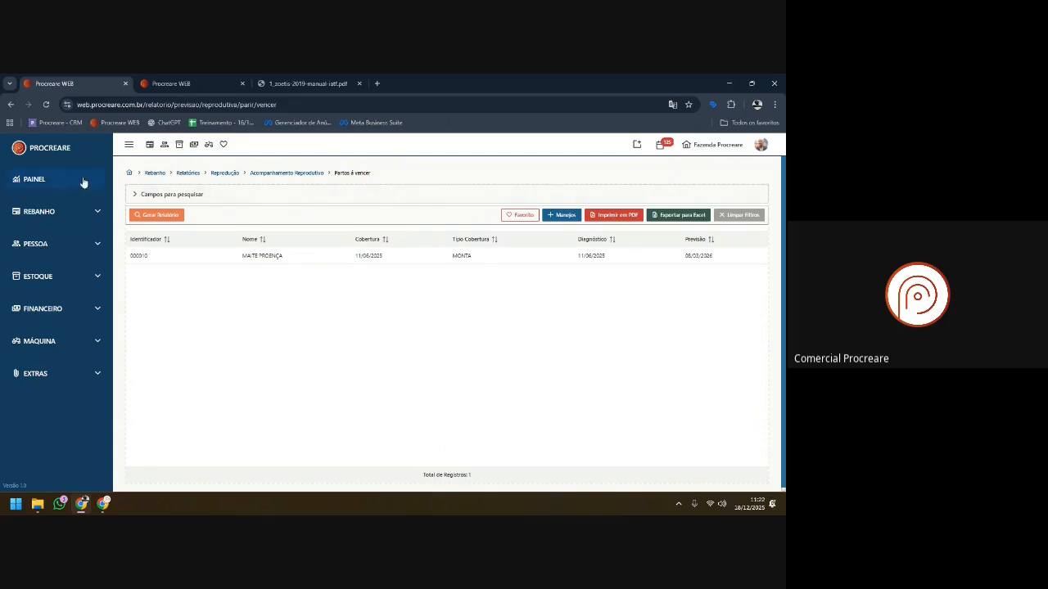
- Look over the Acompanhamento Reprodutivo report options and open the IATF report from the herd's reproduction reports
click(53, 218)
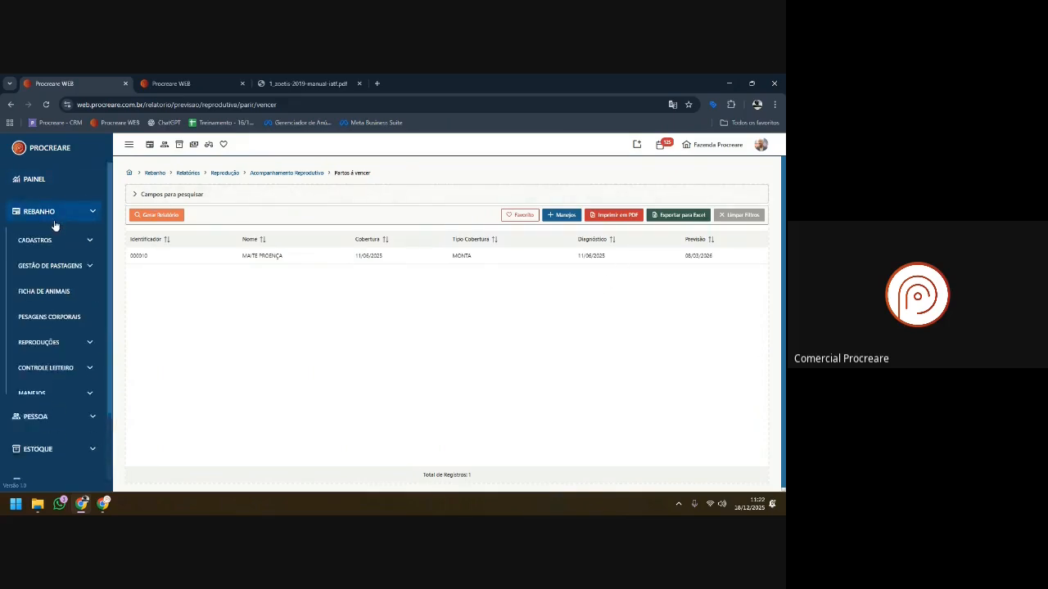
click(34, 420)
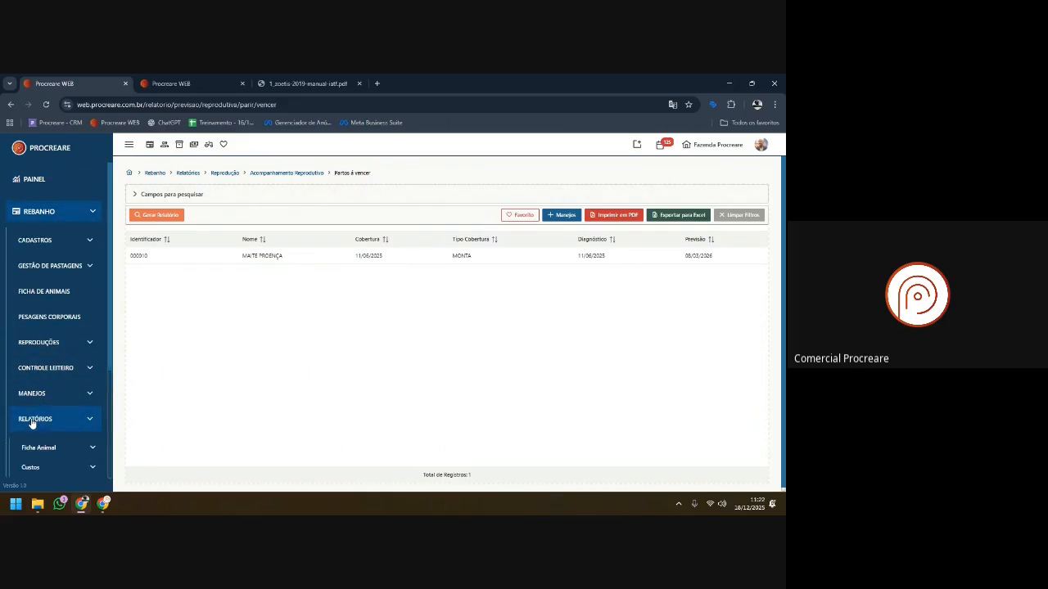
scroll(77, 433, down, 2)
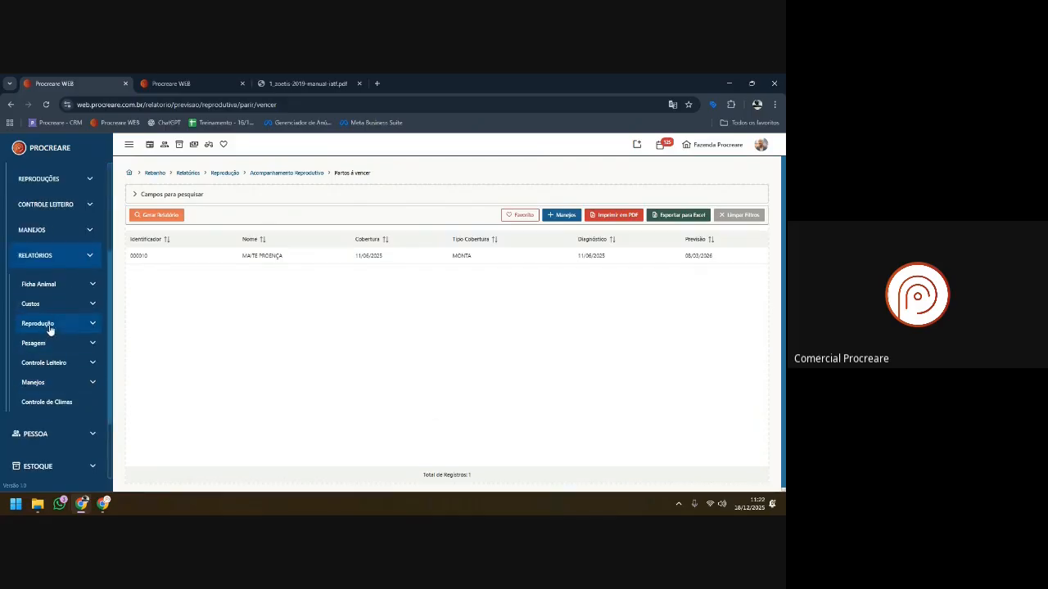
click(49, 328)
click(93, 398)
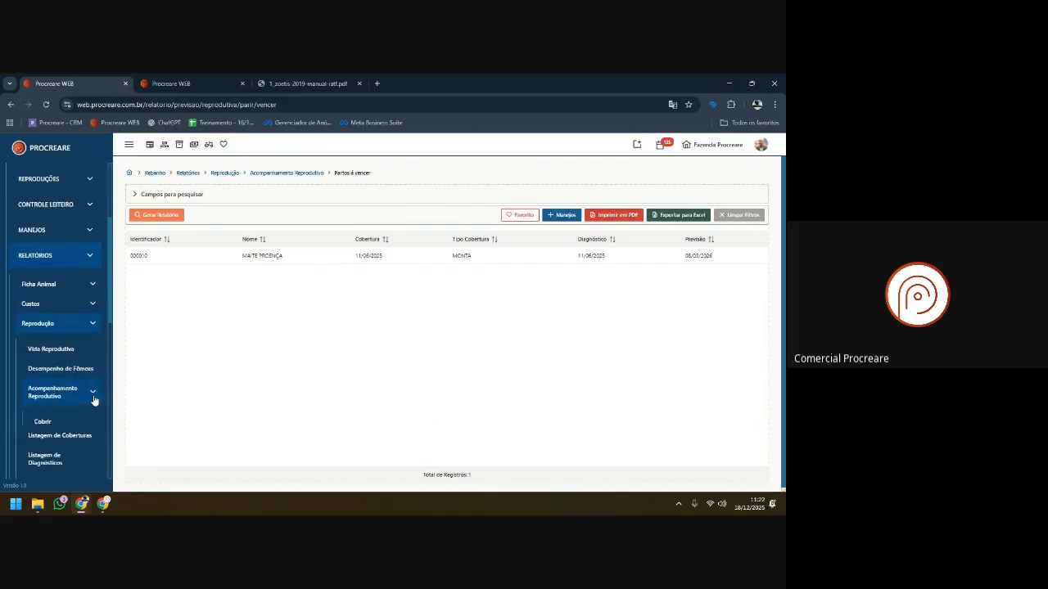
scroll(101, 368, down, 2)
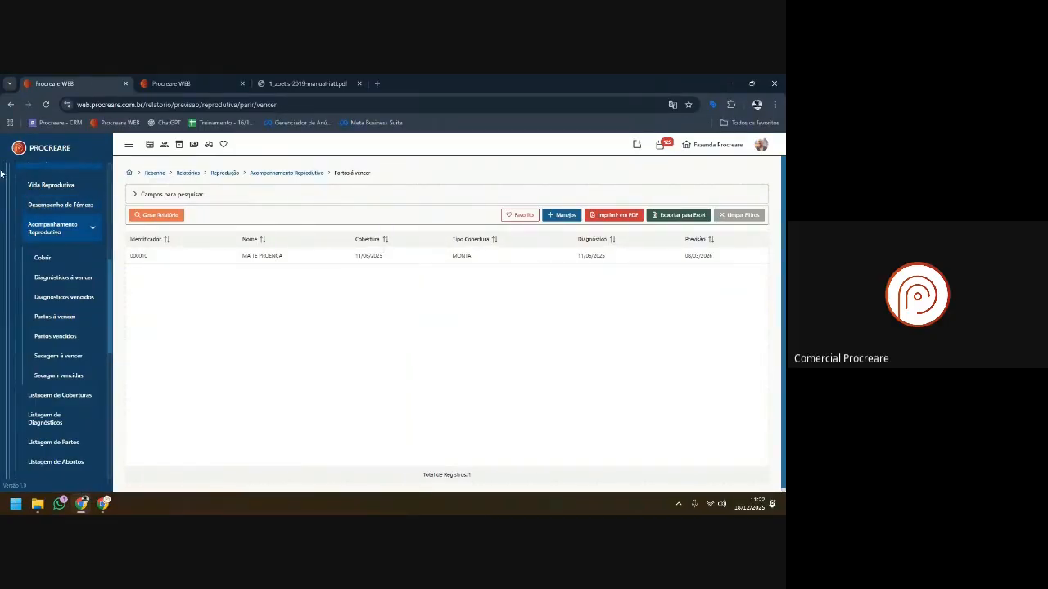
click(92, 232)
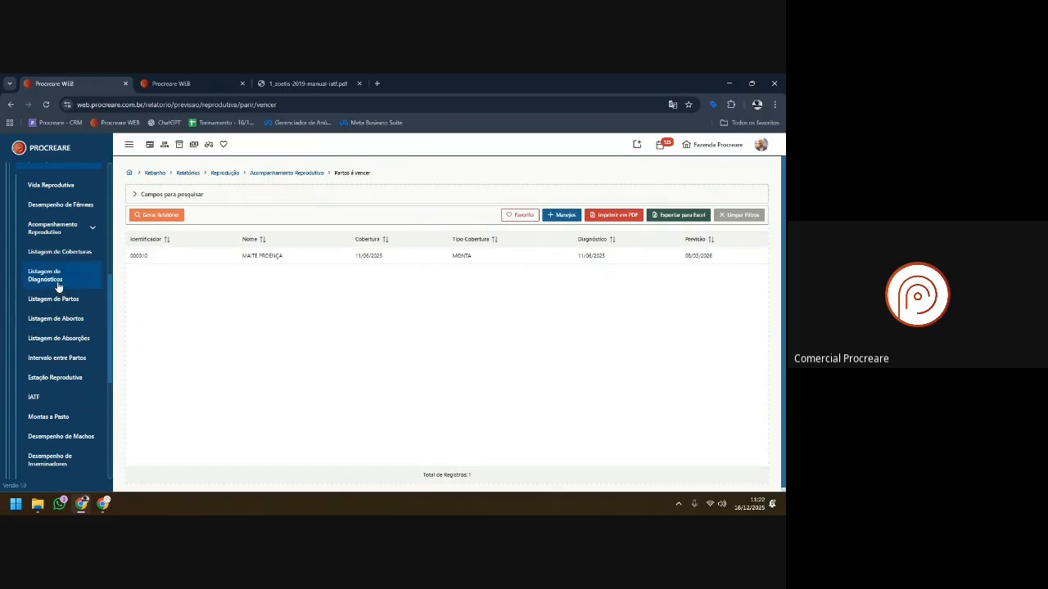
click(40, 398)
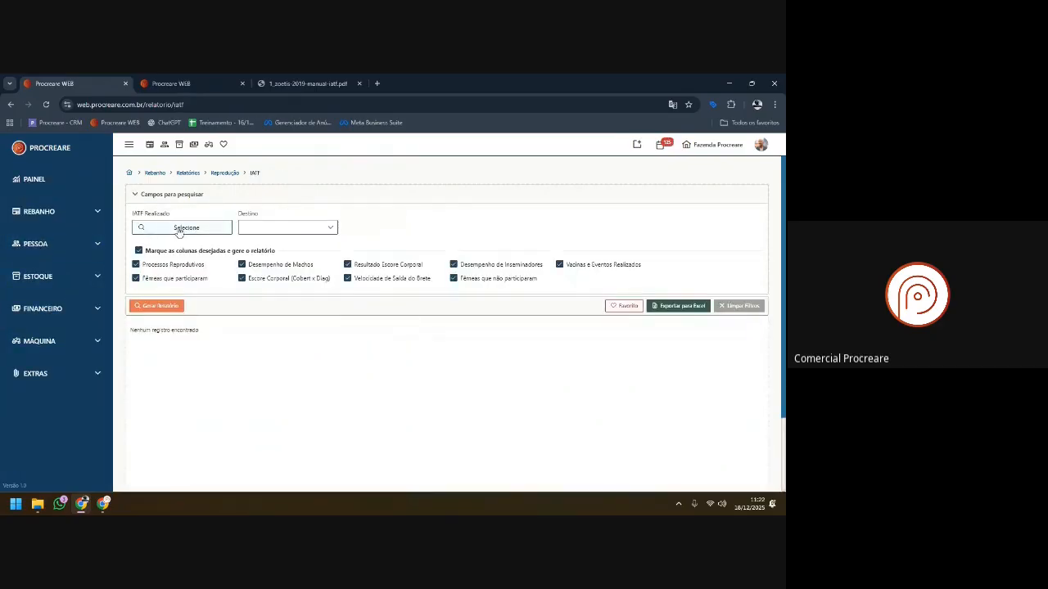
- Choose the "2025 semestre 2" process as IATF Realizado and generate the IATF report with all sections selected
click(180, 230)
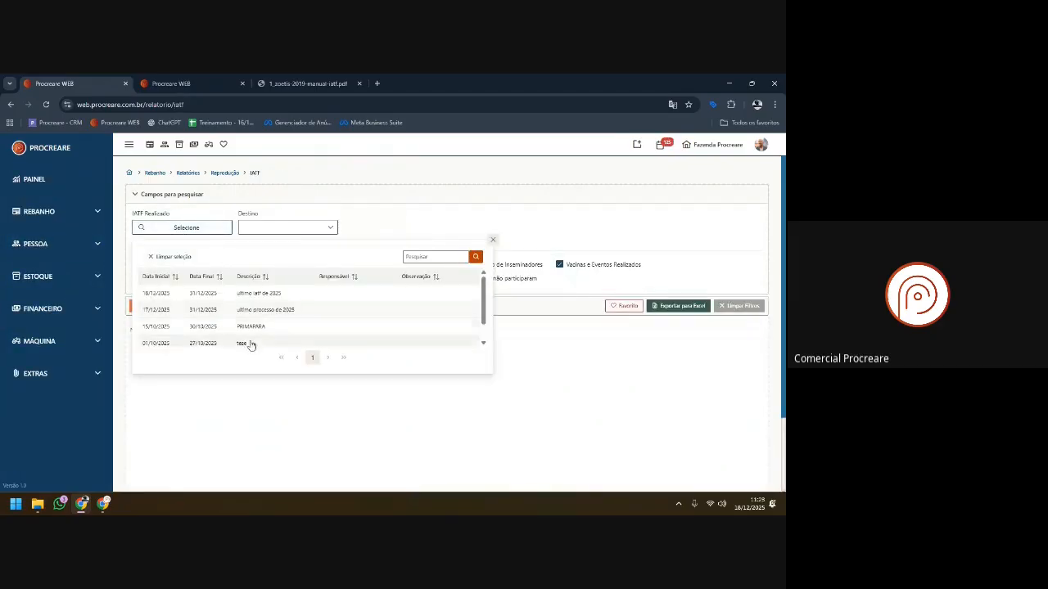
scroll(161, 333, down, 2)
click(197, 341)
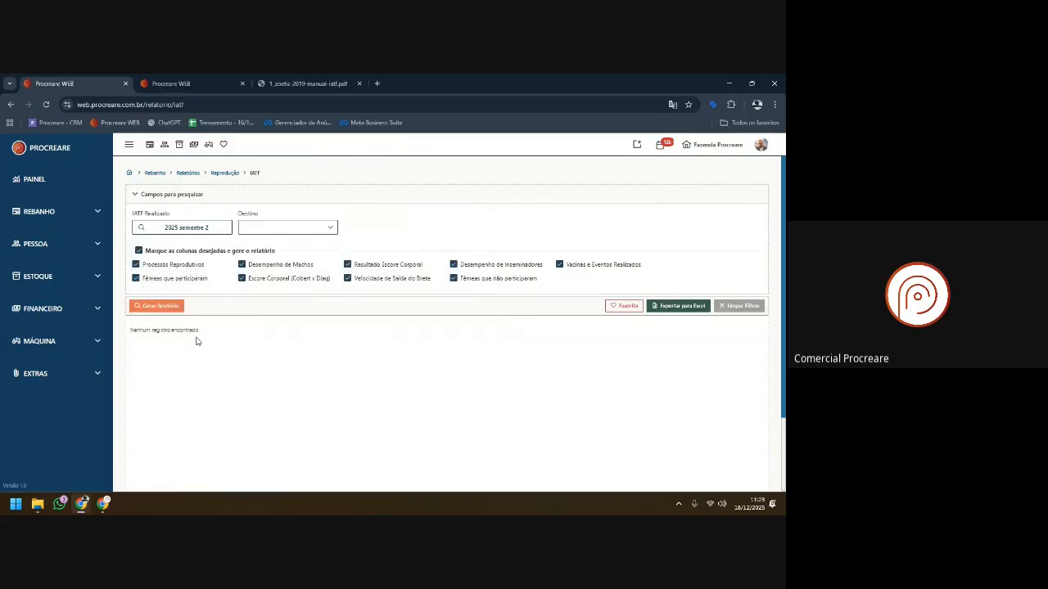
click(138, 307)
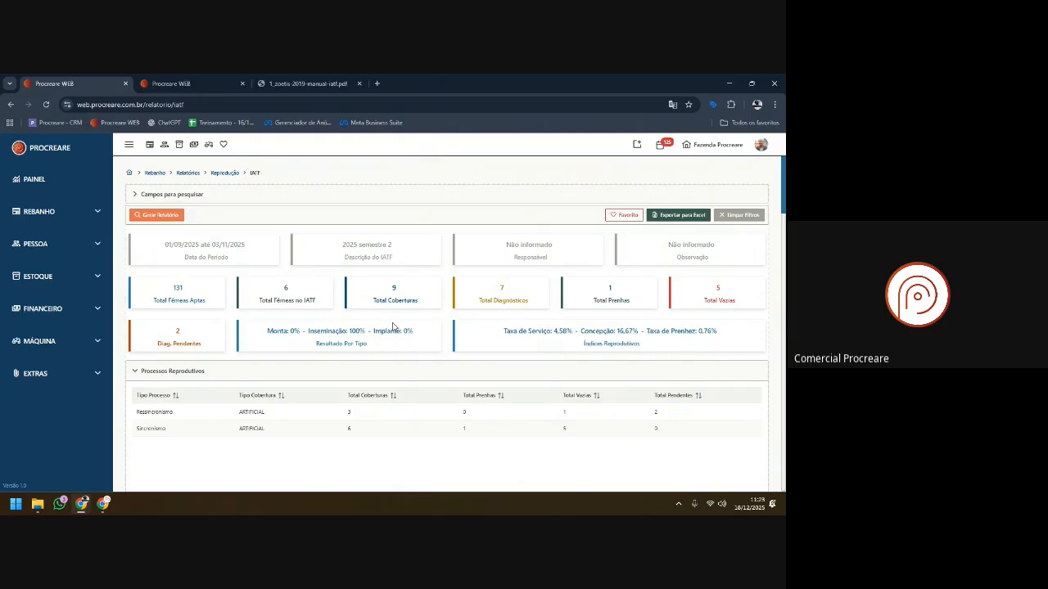
- Review the herd's reproduction entries, including the IATF protocols and processes, and open Coberturas / Inseminações
click(40, 212)
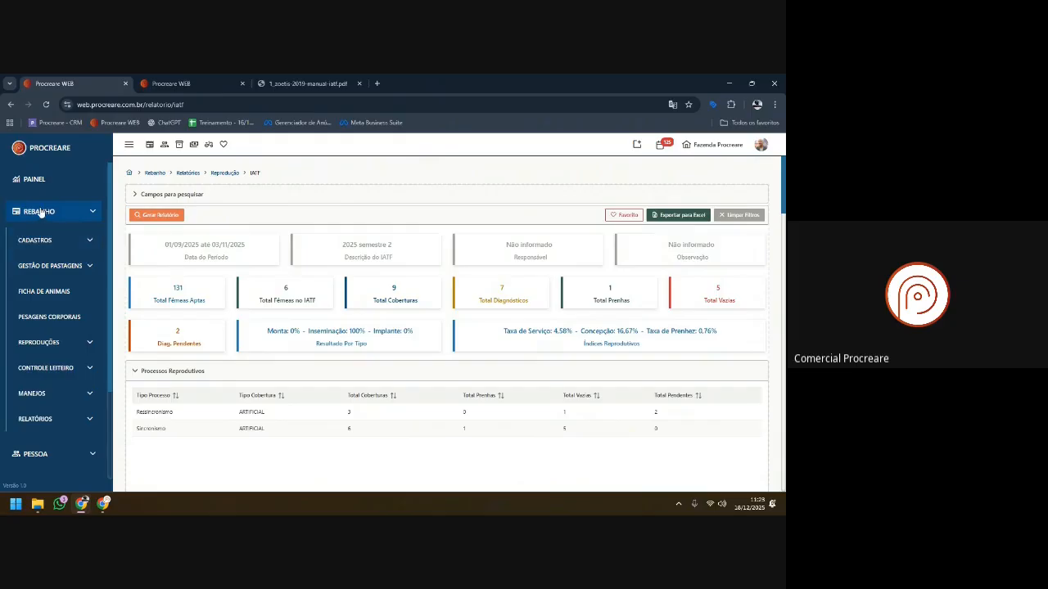
click(64, 344)
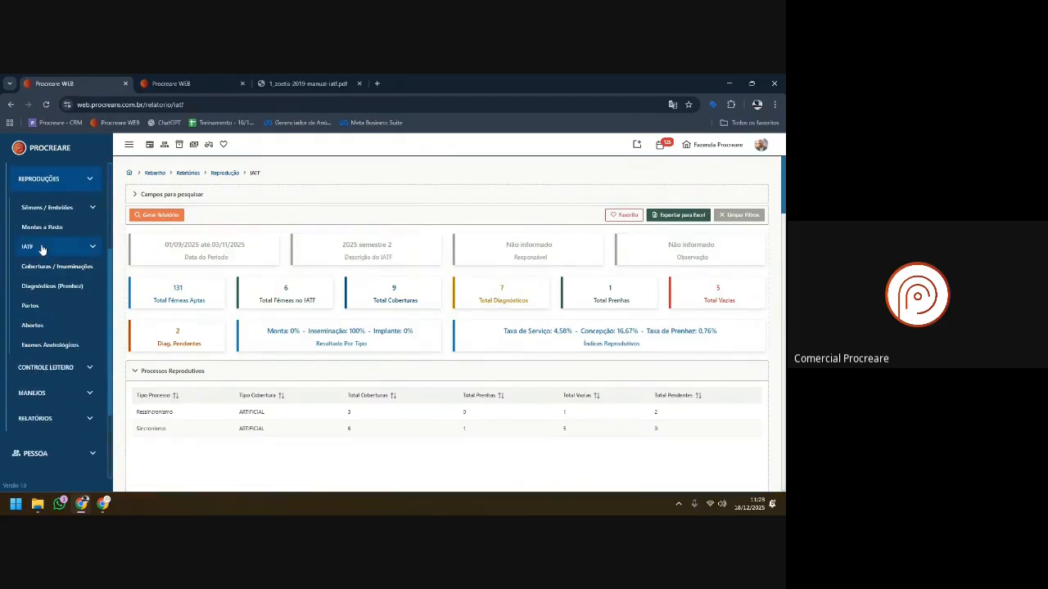
click(41, 248)
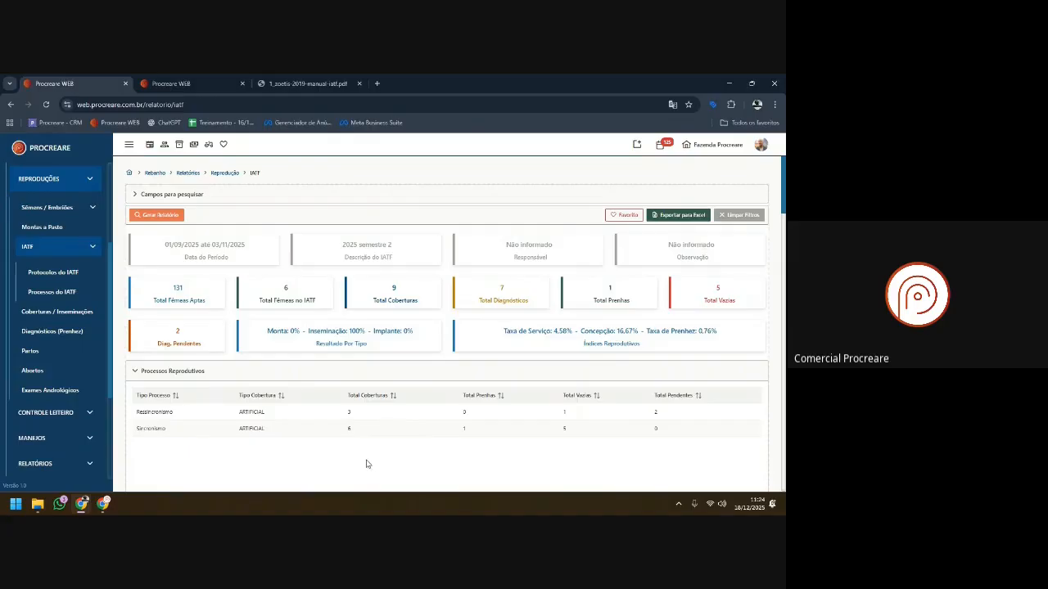
click(88, 250)
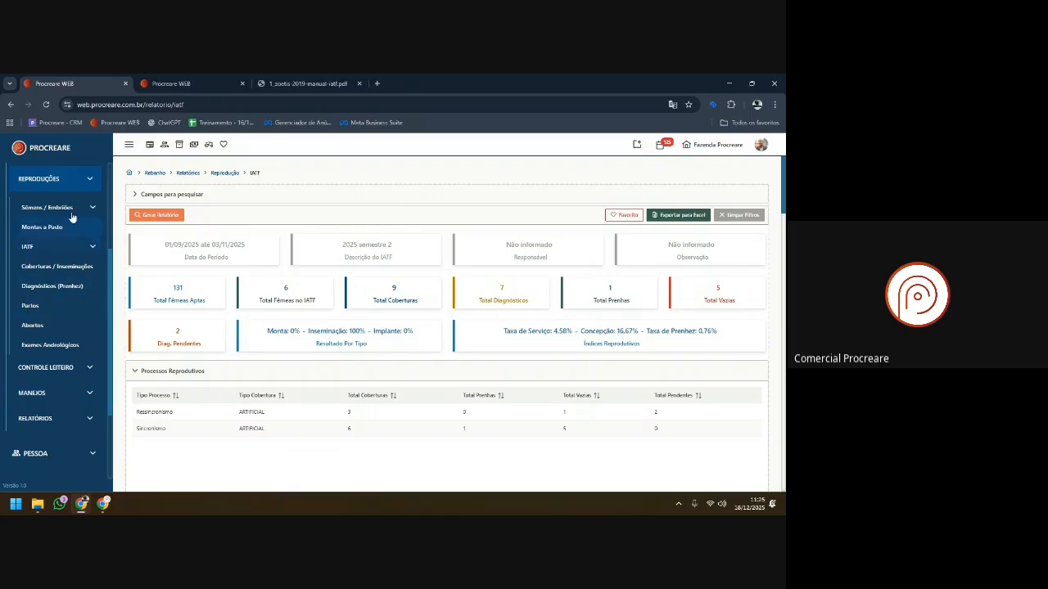
scroll(69, 241, up, 1)
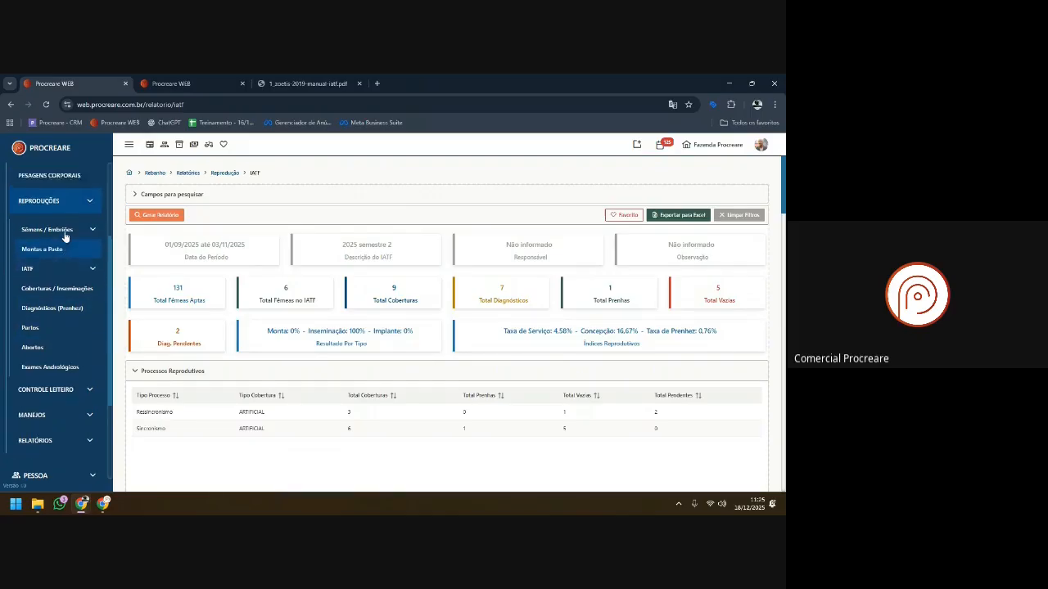
scroll(65, 237, up, 3)
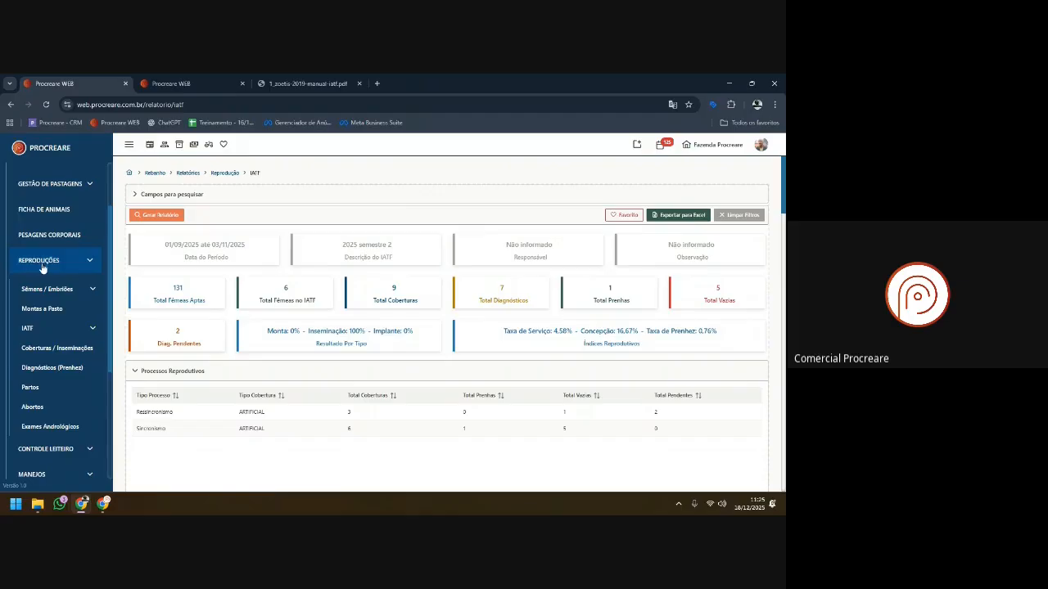
click(57, 349)
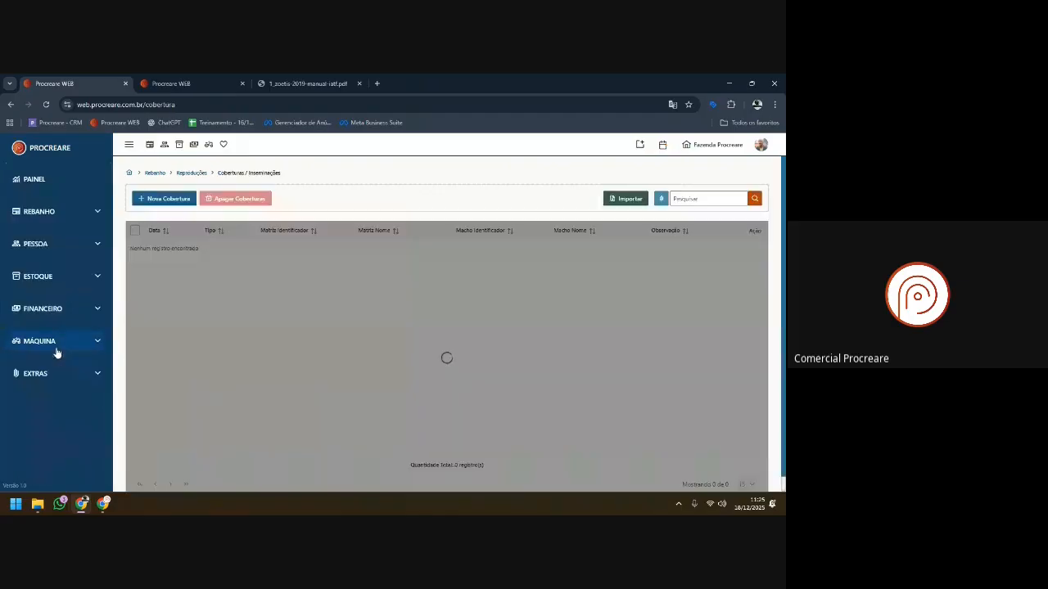
- Start a new group coverage and add the filtered female animals to its list
click(159, 199)
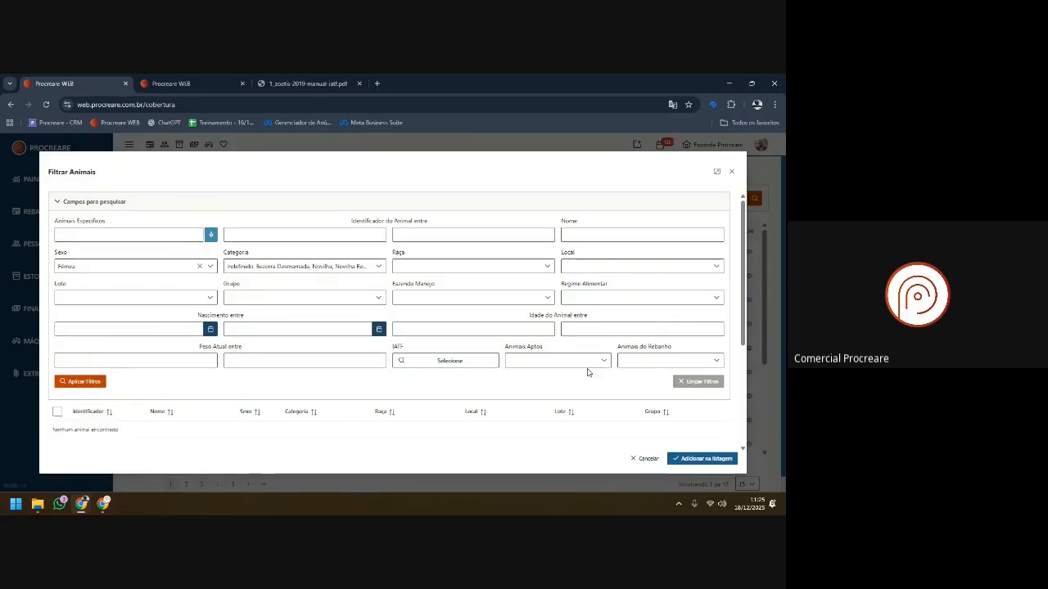
click(70, 383)
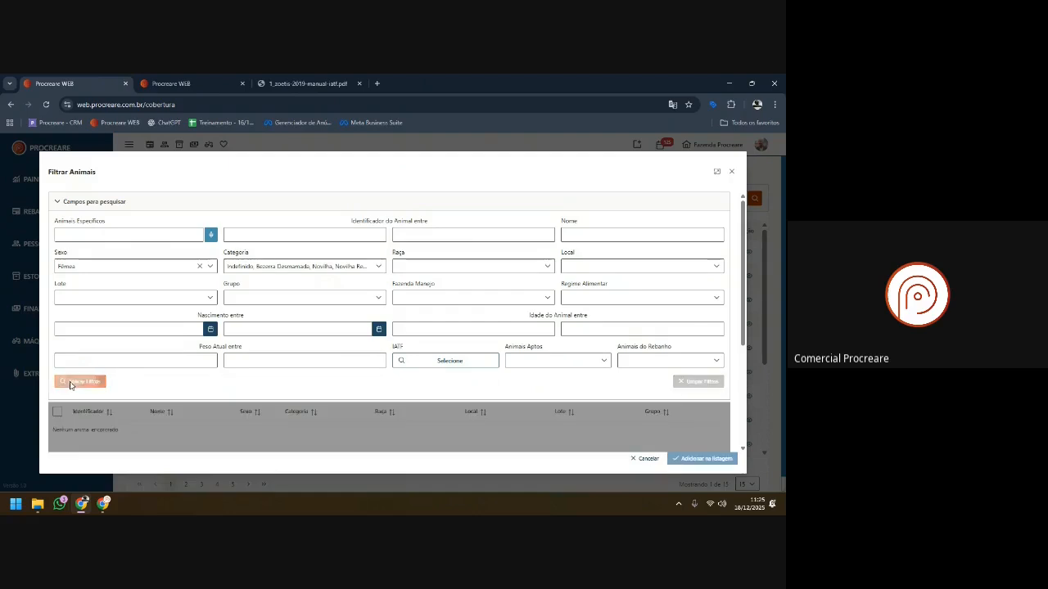
click(692, 451)
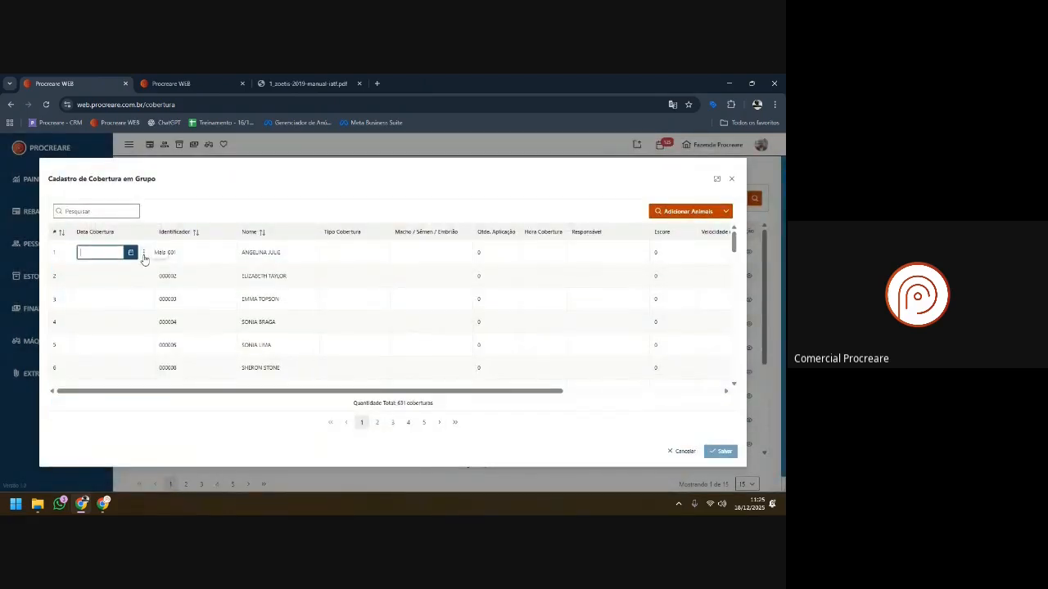
- Set Data Cobertura to 18/12/2025 for the first animal and apply it to all animals in the group
click(143, 253)
click(165, 286)
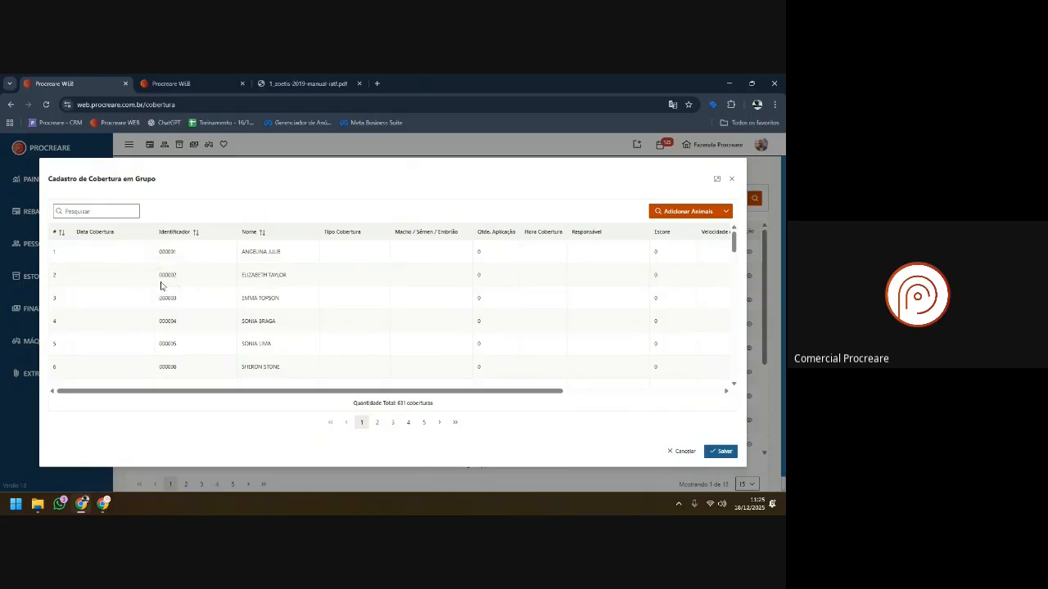
click(101, 256)
click(130, 253)
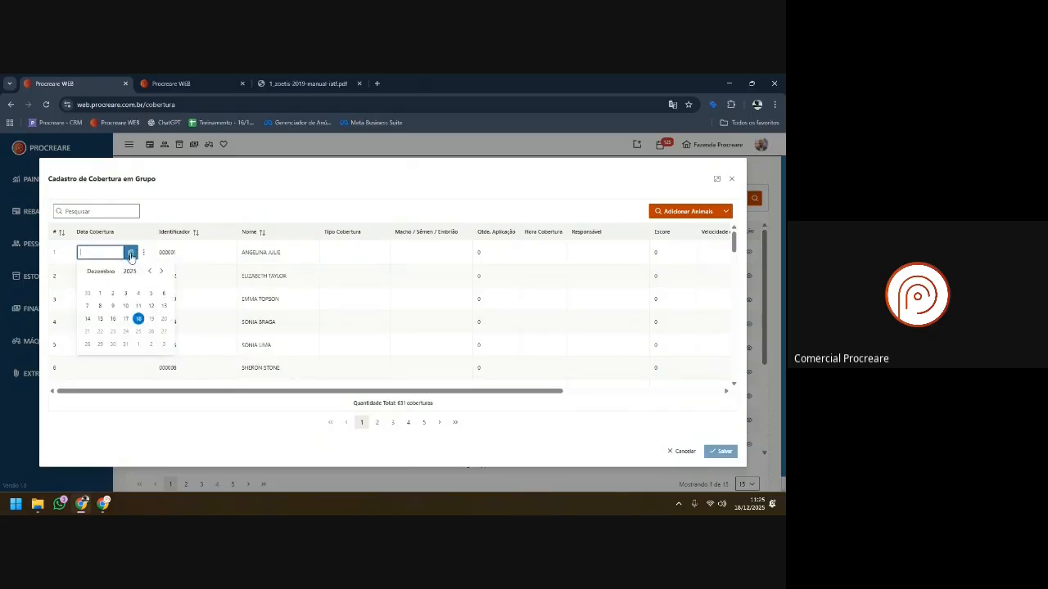
click(139, 319)
click(143, 254)
click(164, 284)
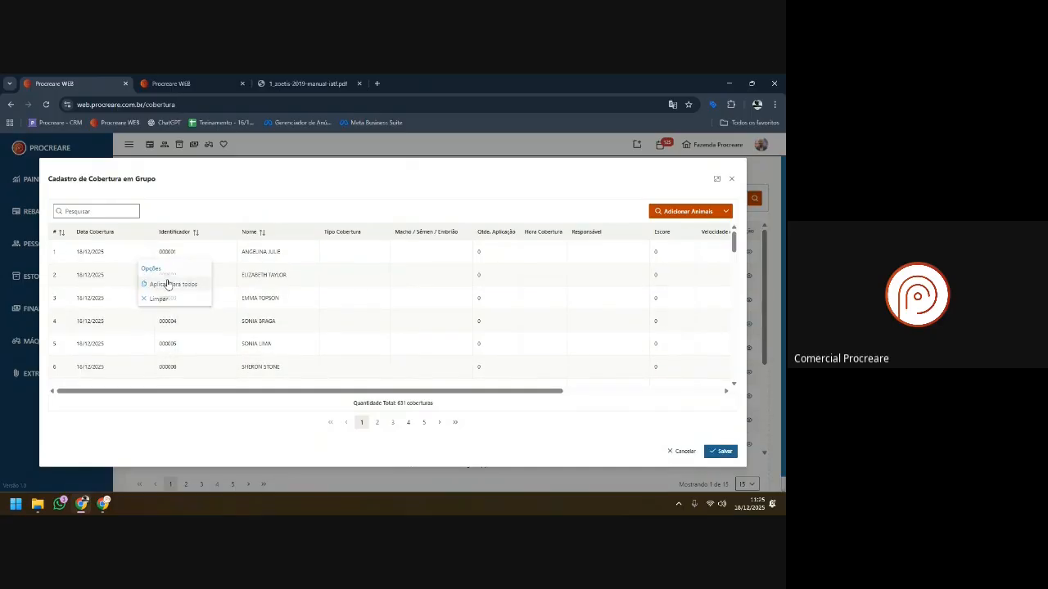
- Set Tipo Cobertura to ARTIFICIAL (IA) for the first animal and apply it to the whole group
click(348, 252)
click(359, 254)
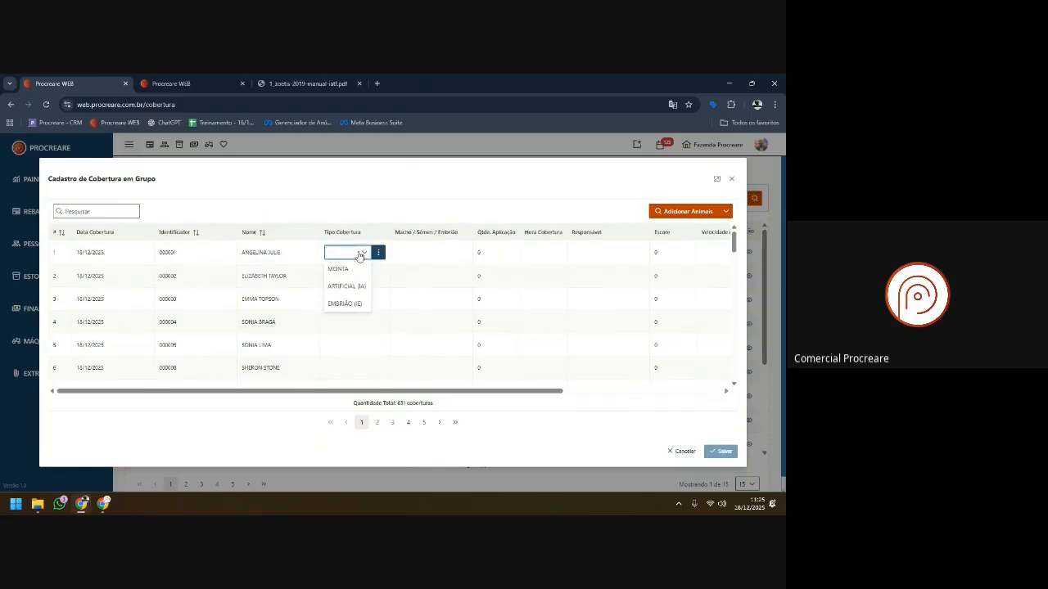
click(336, 288)
click(429, 251)
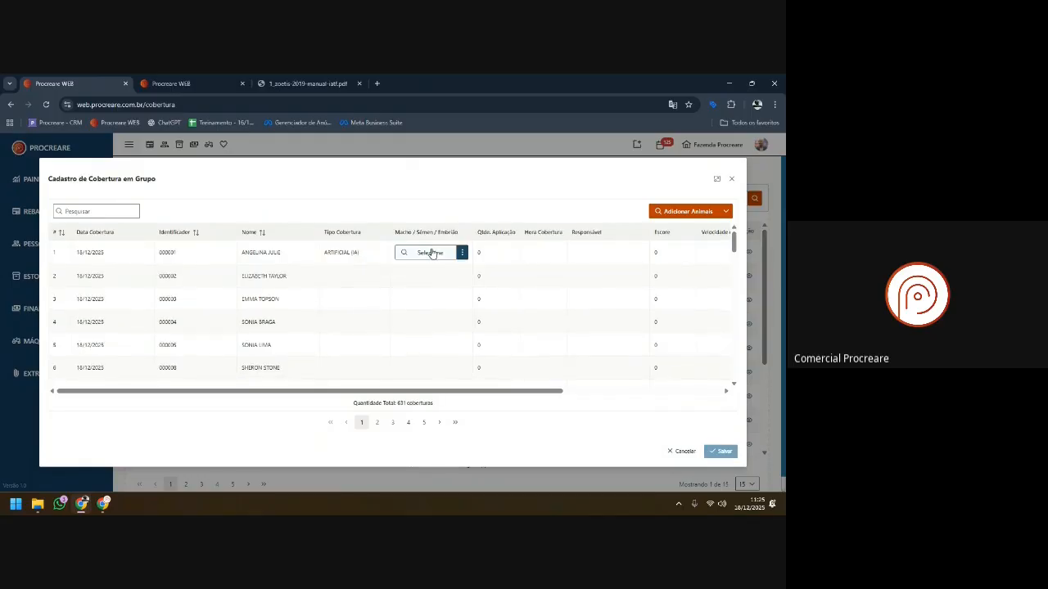
click(336, 255)
click(335, 255)
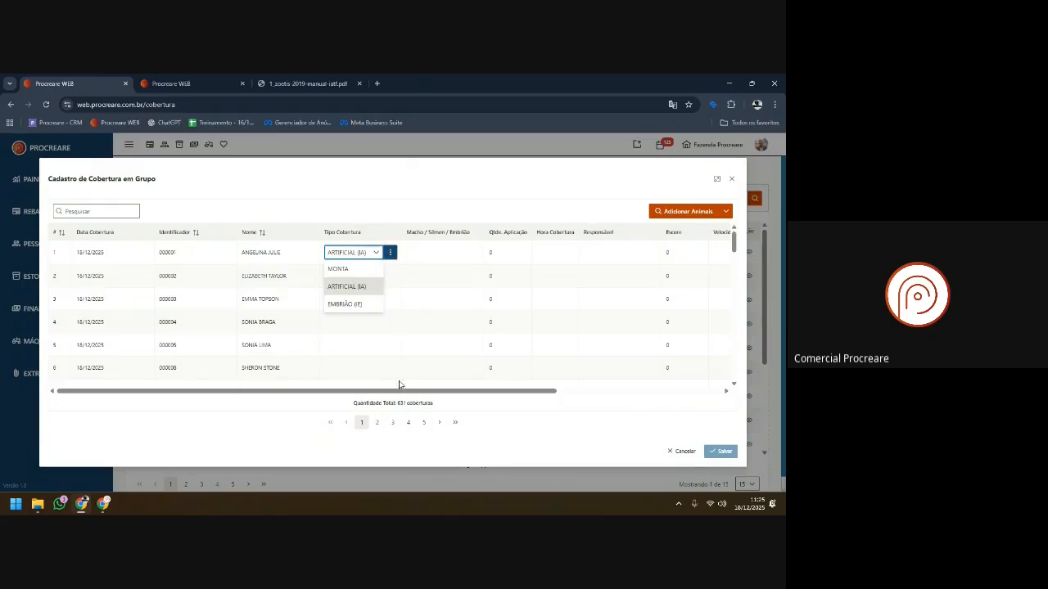
click(338, 289)
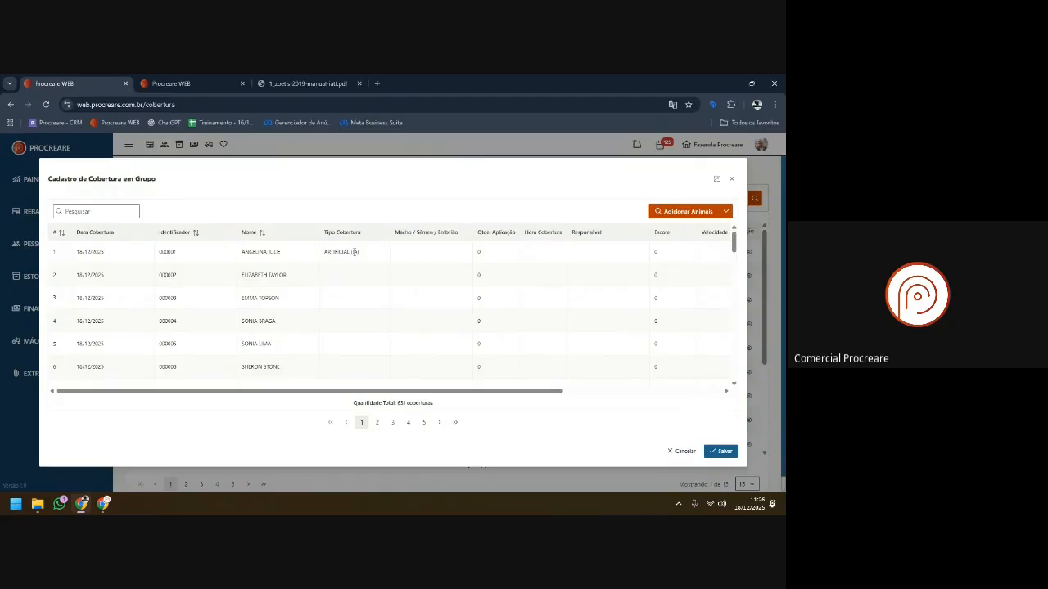
click(390, 252)
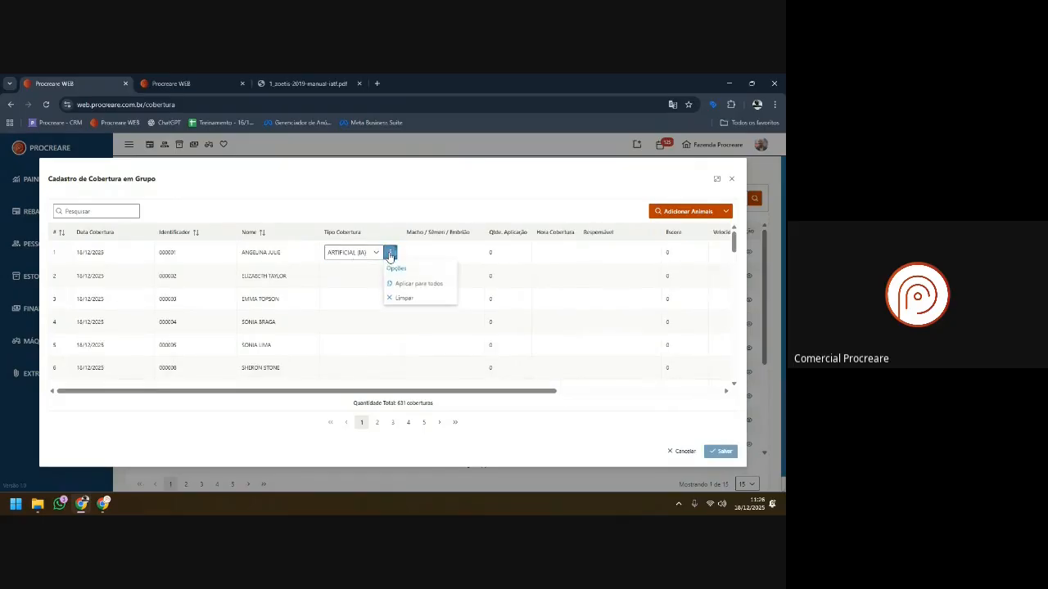
click(431, 283)
- Choose the WILL SMITH semen stored in botijão MVE, apply it to all animals, and close the group coverage form without saving
click(456, 256)
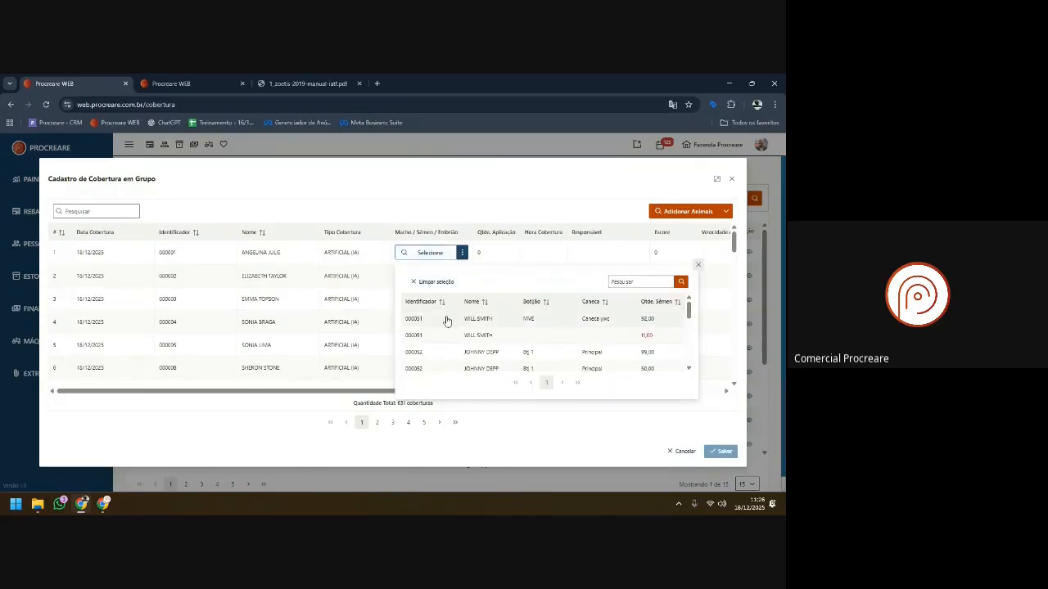
click(446, 321)
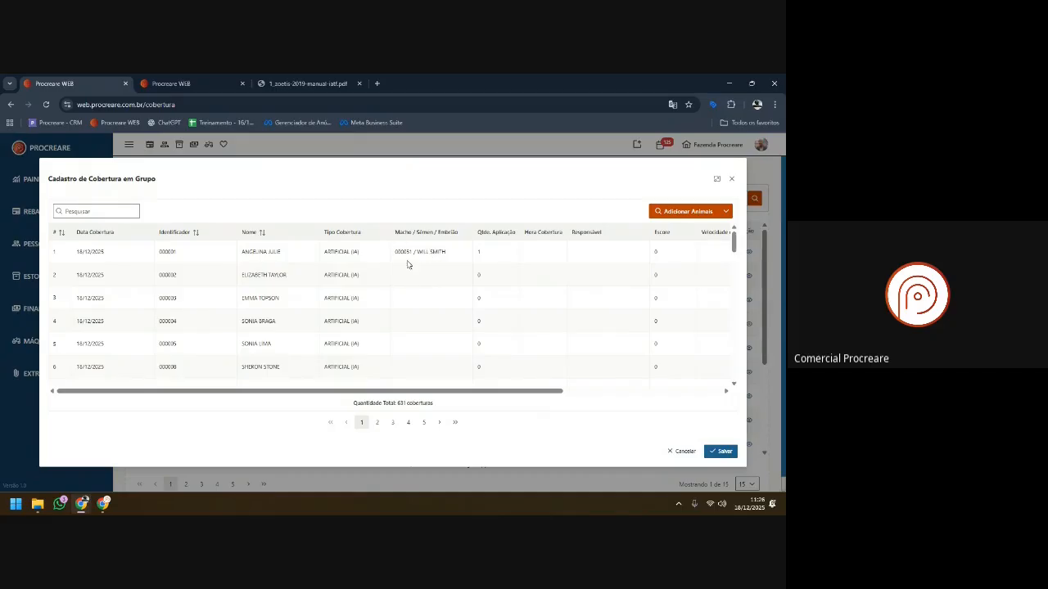
click(432, 252)
click(481, 254)
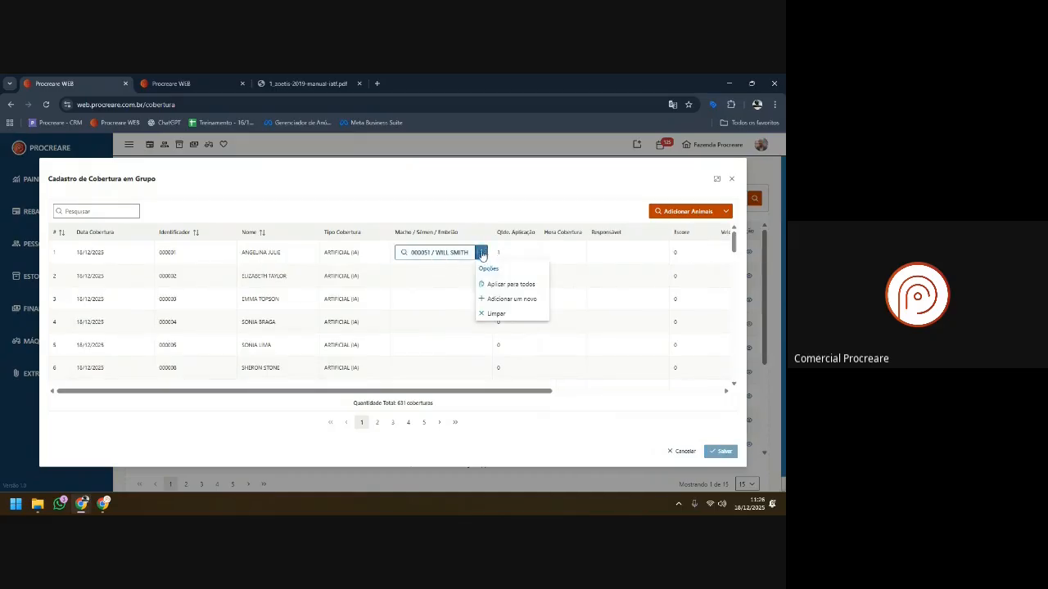
click(510, 284)
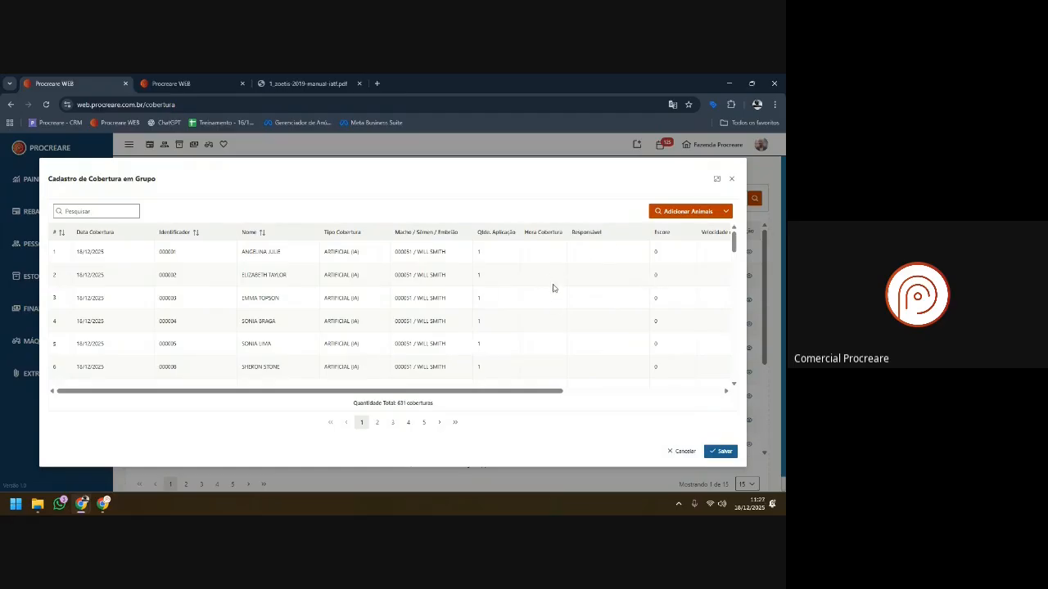
click(731, 179)
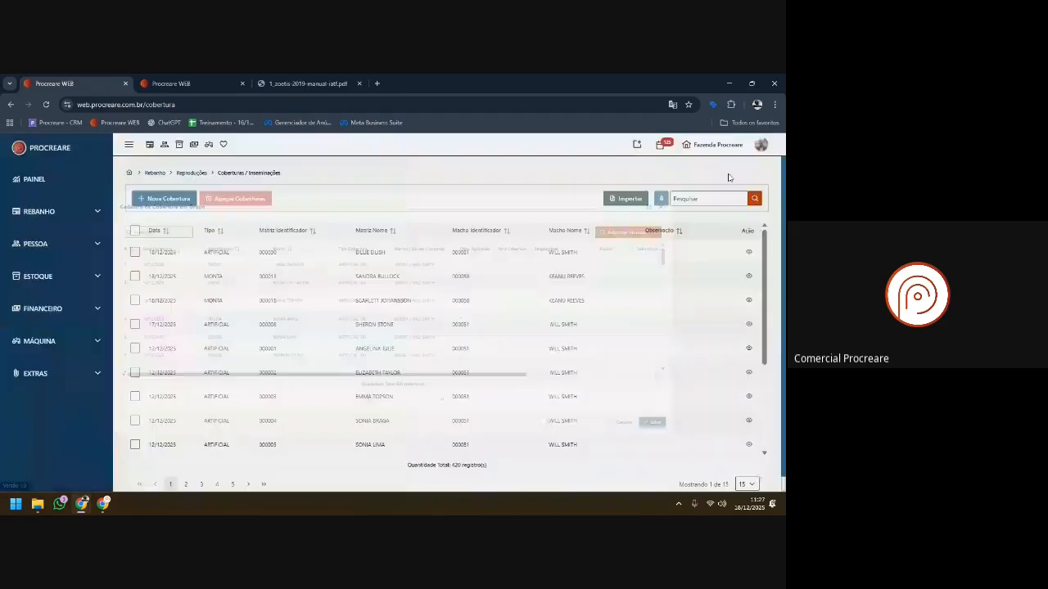
- Open the herd's Processos do IATF list from the reproduction section
click(48, 213)
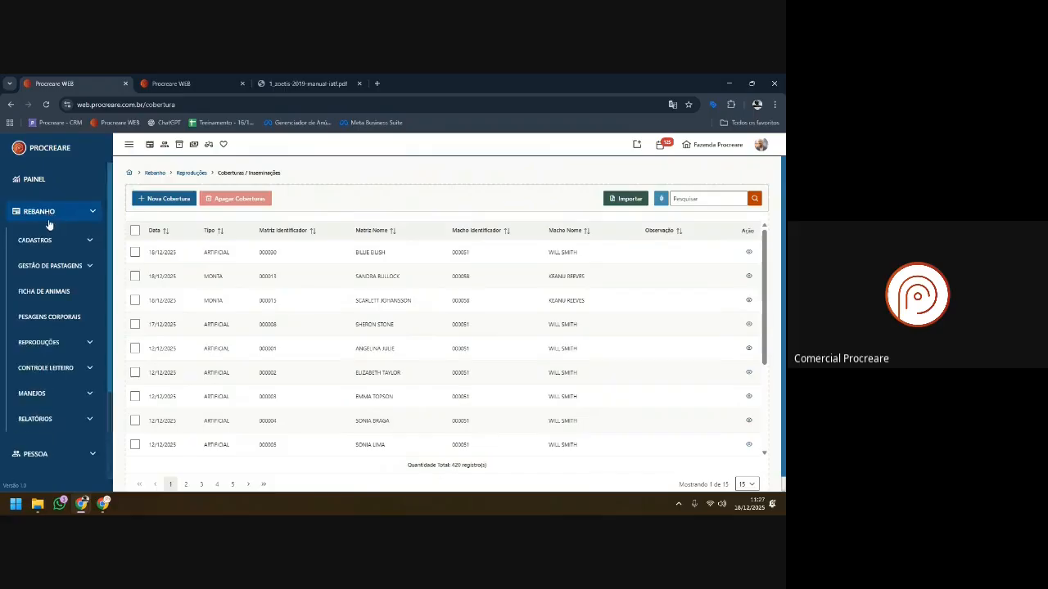
click(45, 342)
click(37, 411)
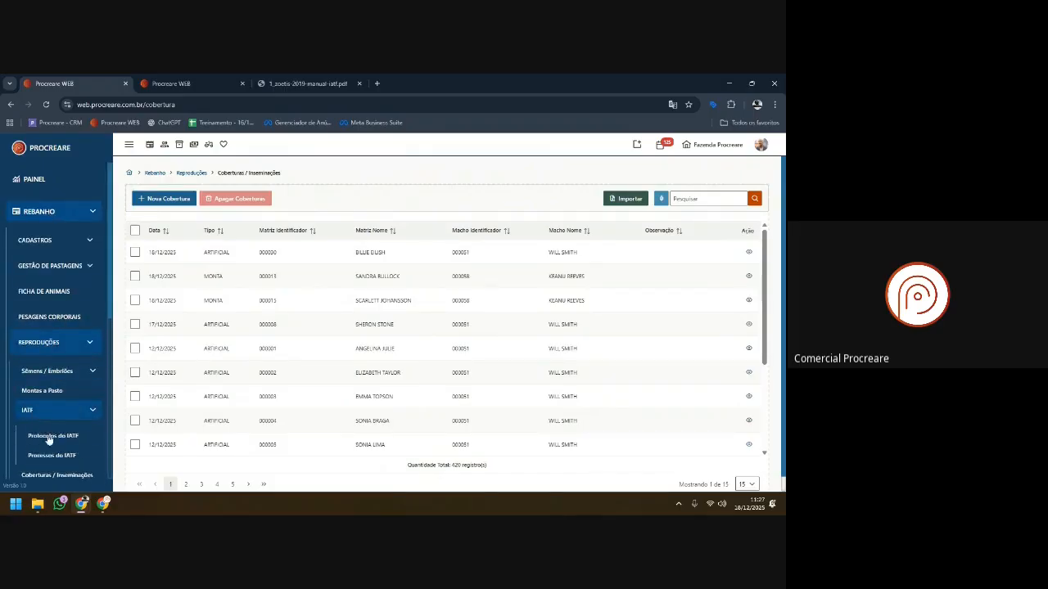
scroll(49, 409, down, 2)
click(66, 374)
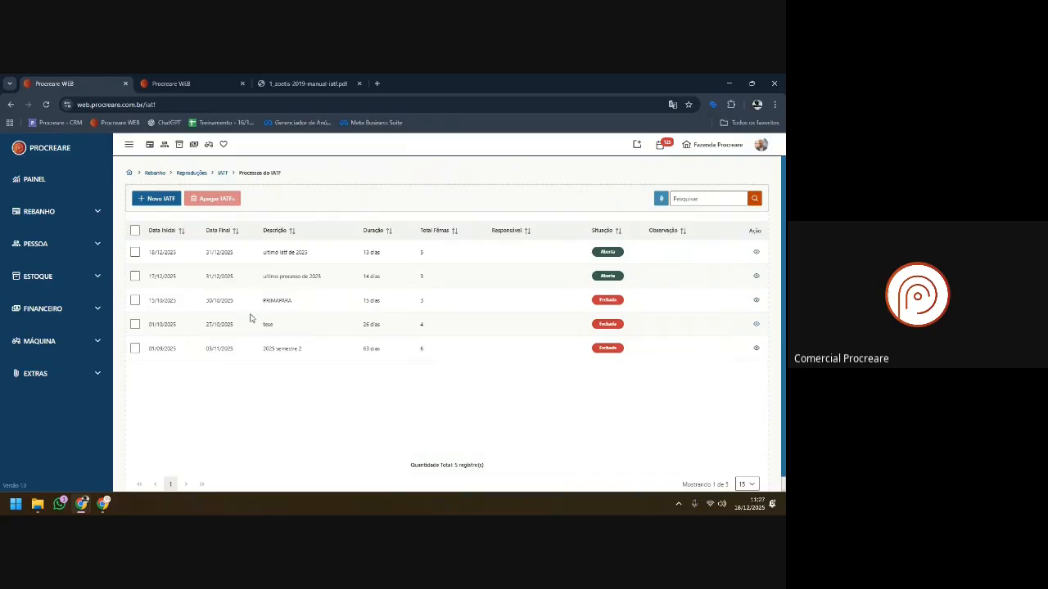
- Look through the herd's reproduction reports and open the Estação Reprodutiva report
click(44, 223)
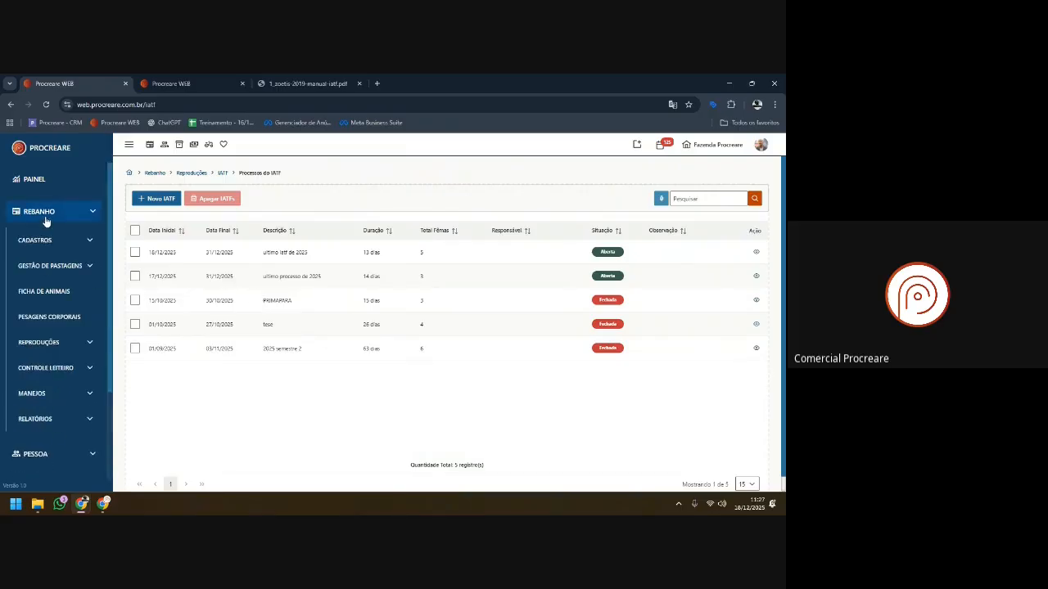
click(47, 421)
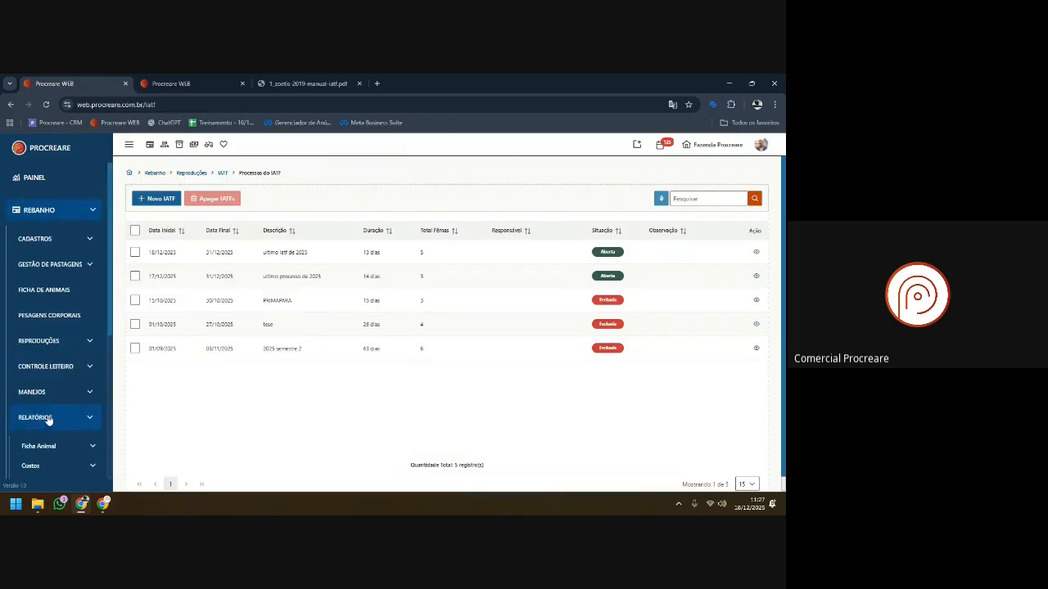
click(57, 325)
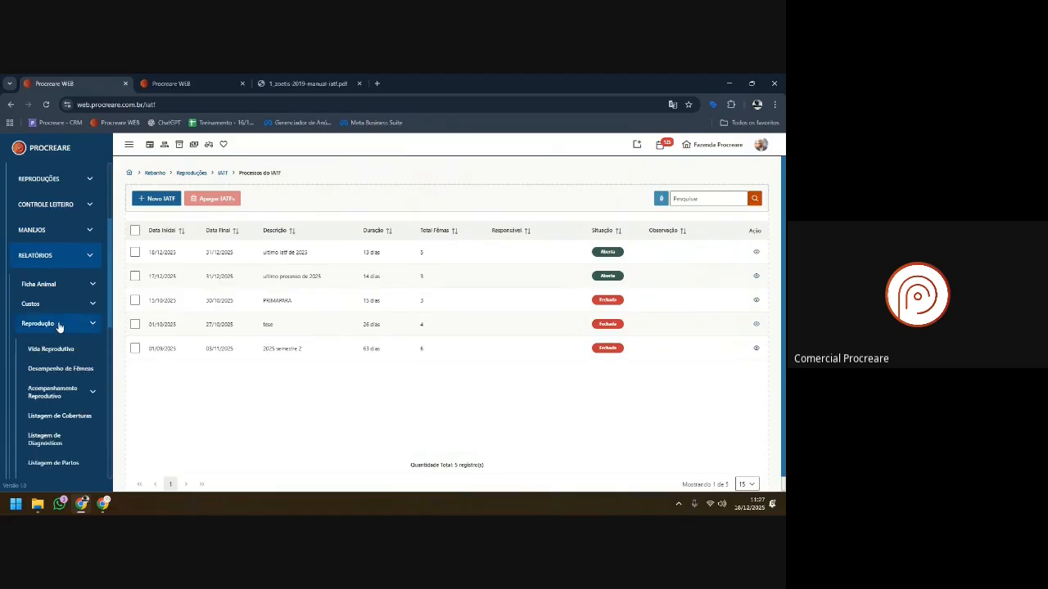
scroll(58, 331, down, 1)
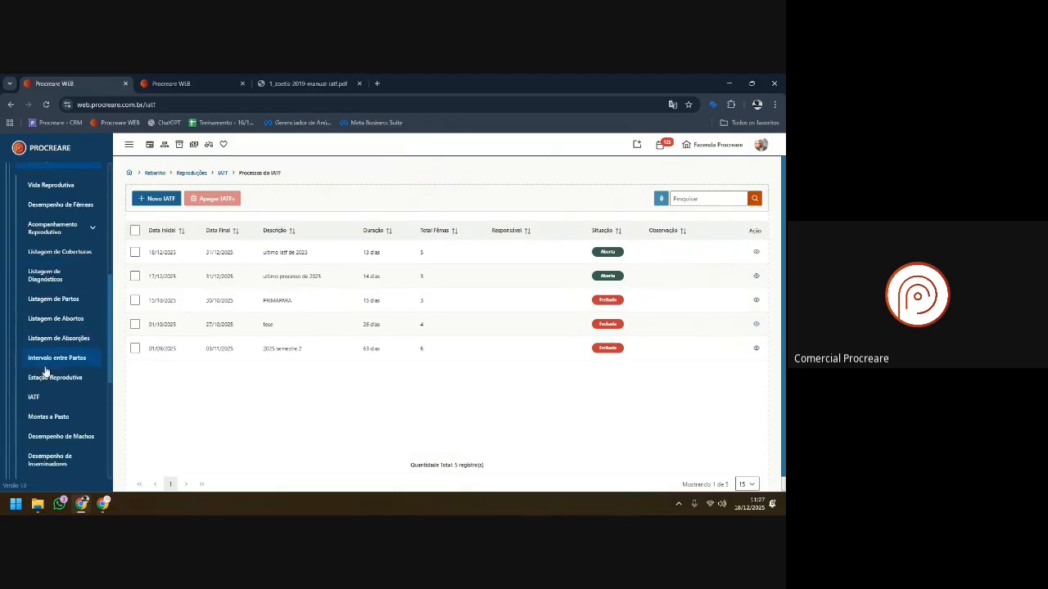
scroll(49, 361, down, 1)
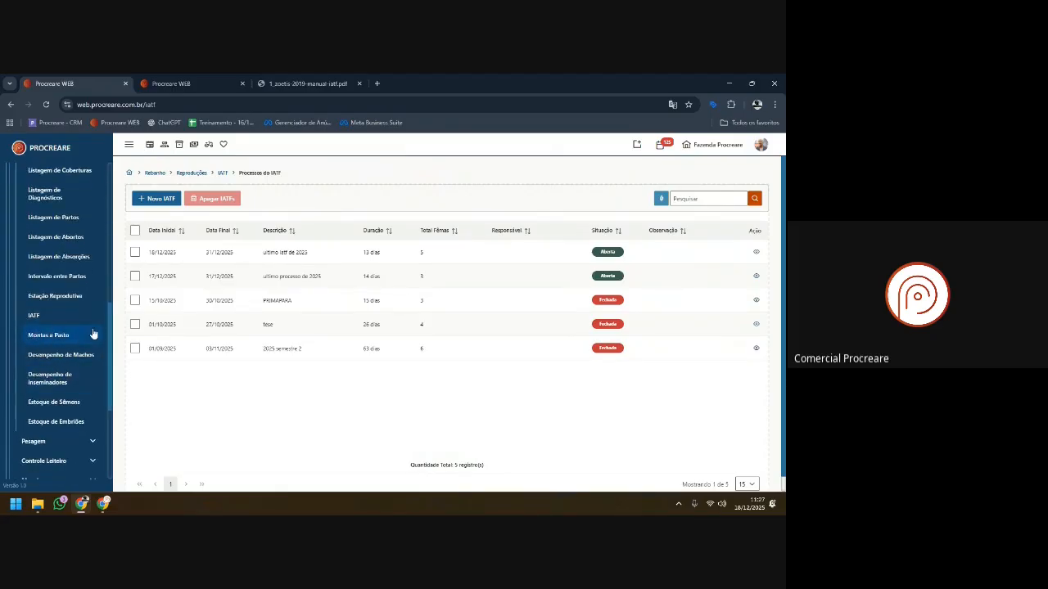
scroll(75, 339, down, 1)
scroll(70, 335, up, 1)
click(49, 300)
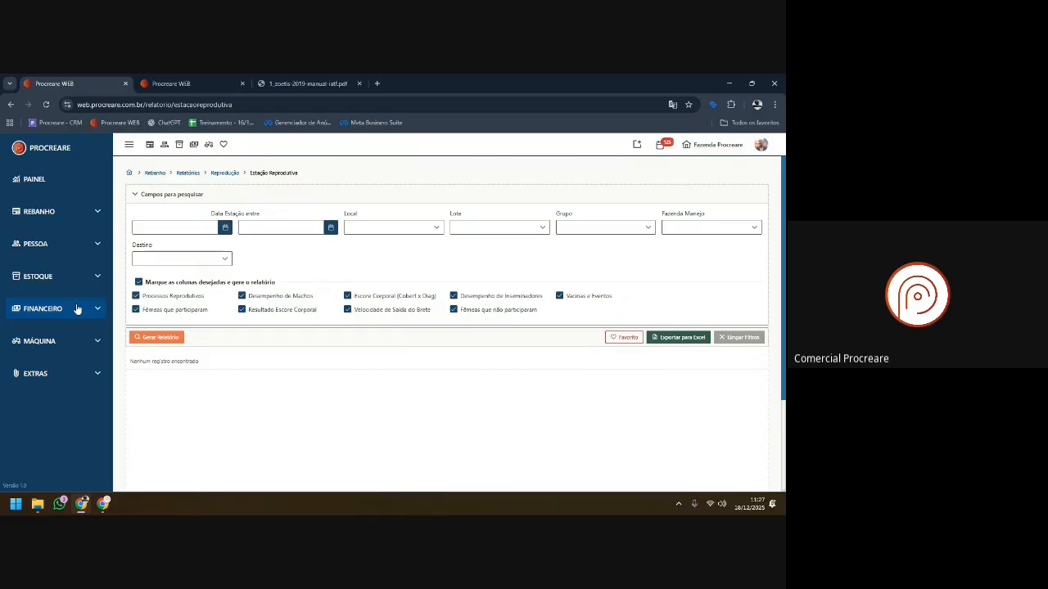
- Set the Data Estação range from 01/01/2025 to 18/12/2025 and generate the Estação Reprodutiva report with all sections selected
click(225, 232)
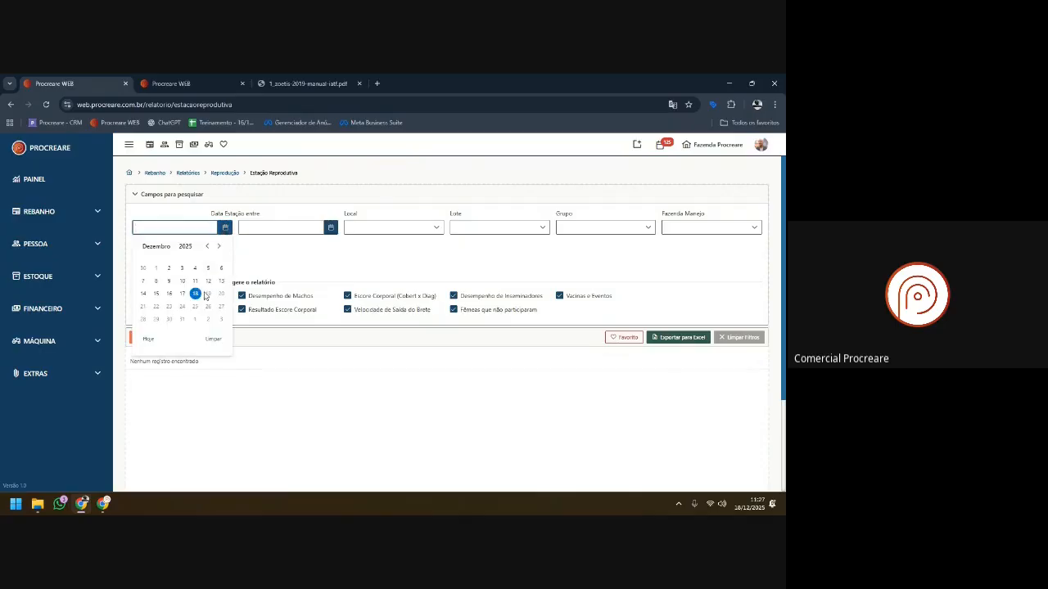
click(156, 246)
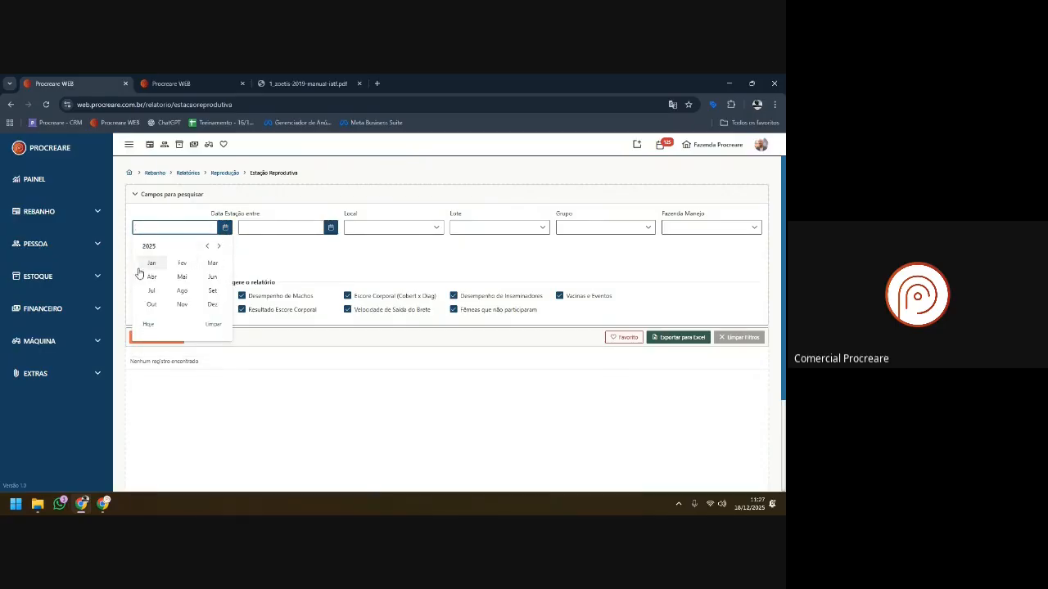
click(146, 267)
click(181, 269)
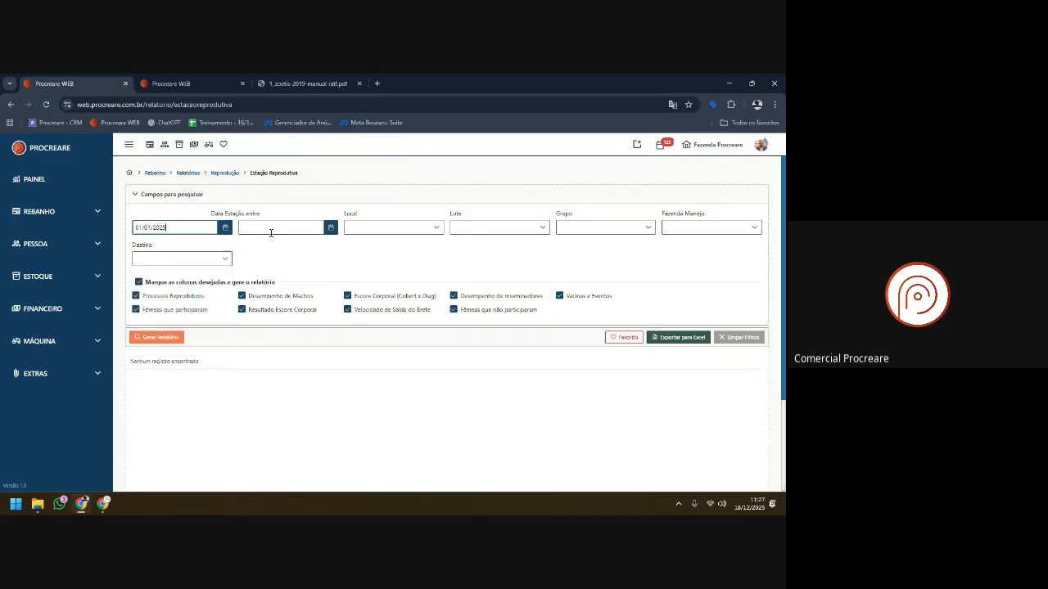
click(330, 227)
click(300, 296)
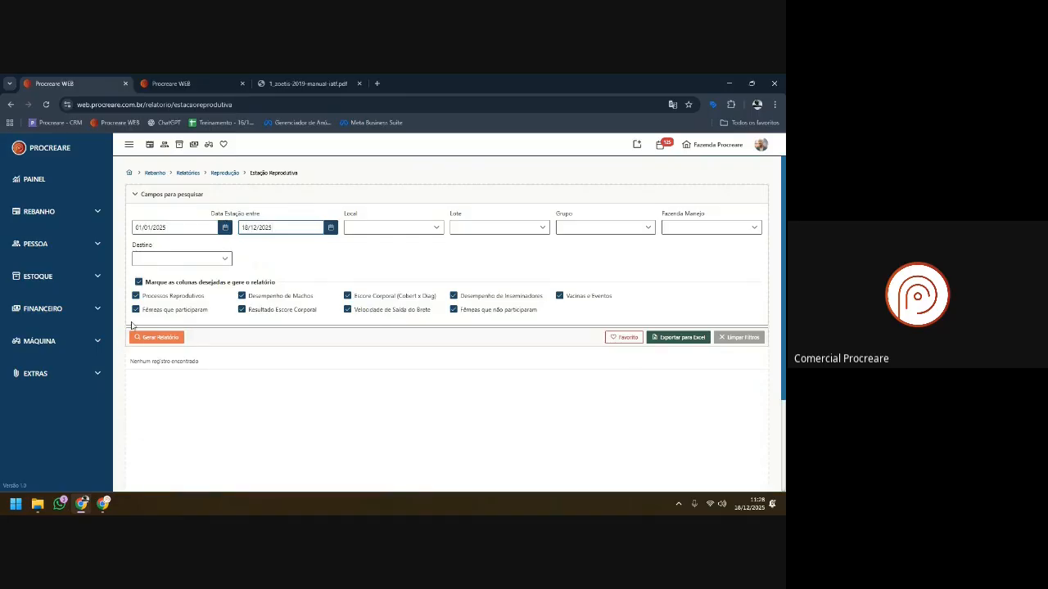
click(154, 338)
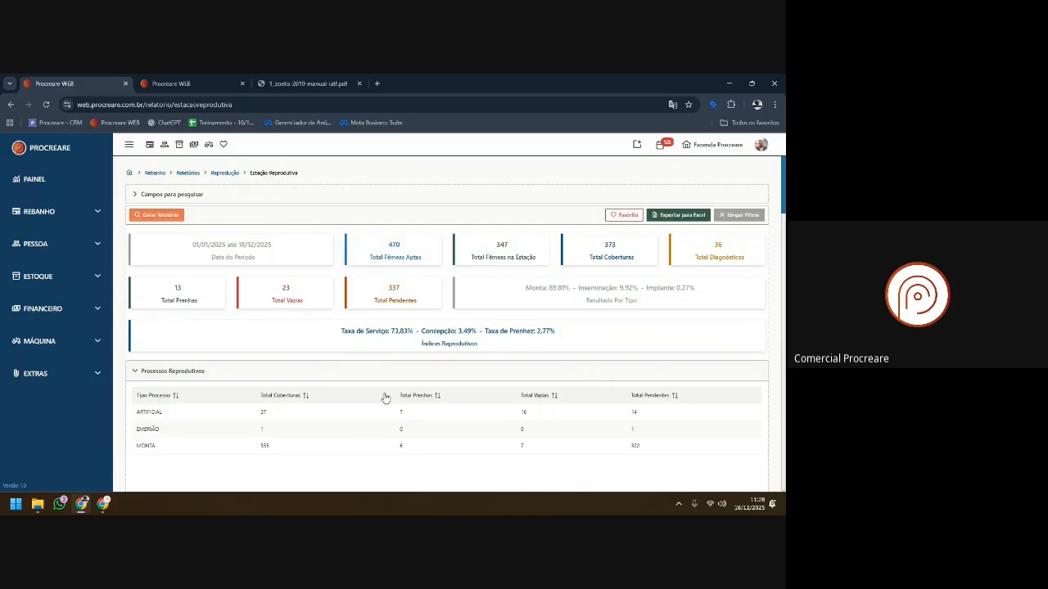
- Review the Estação Reprodutiva report's reproductive processes, participating females, body score results and chute exit speed sections
scroll(367, 340, down, 1)
scroll(237, 231, down, 1)
scroll(237, 238, up, 2)
scroll(237, 246, down, 2)
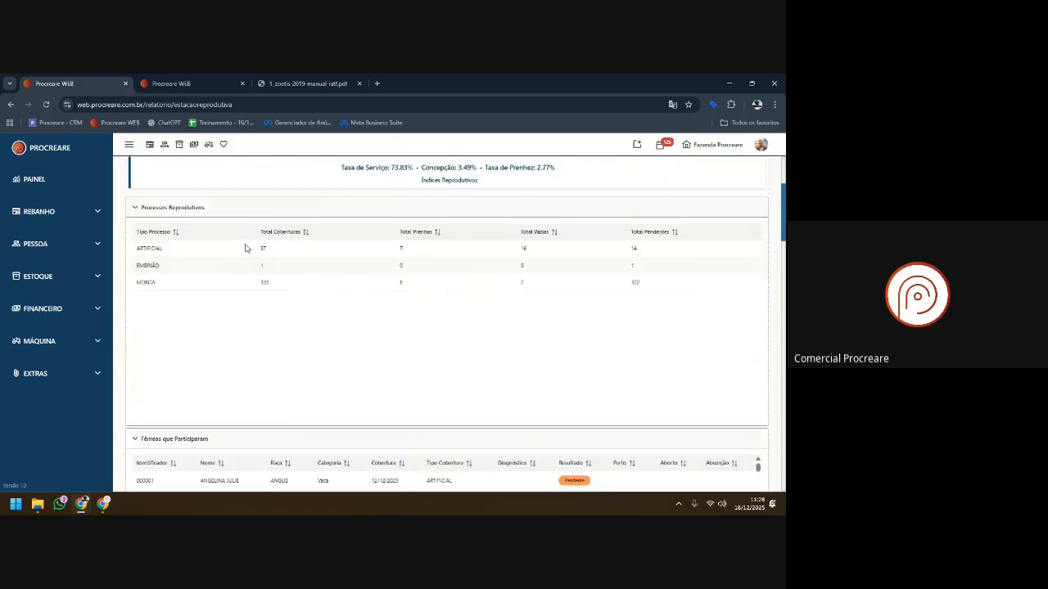
scroll(236, 245, down, 10)
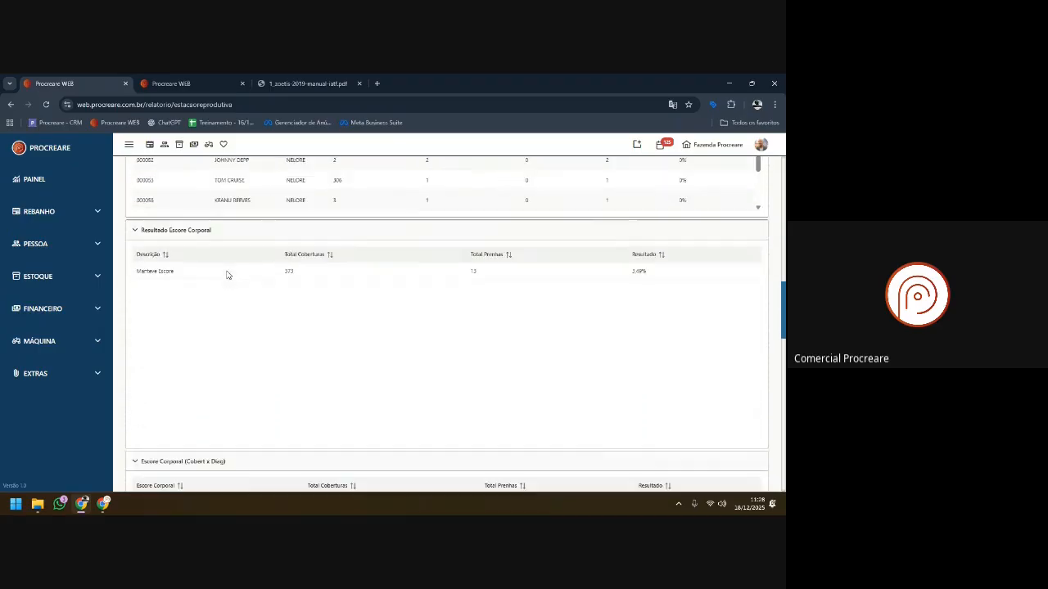
scroll(175, 271, down, 4)
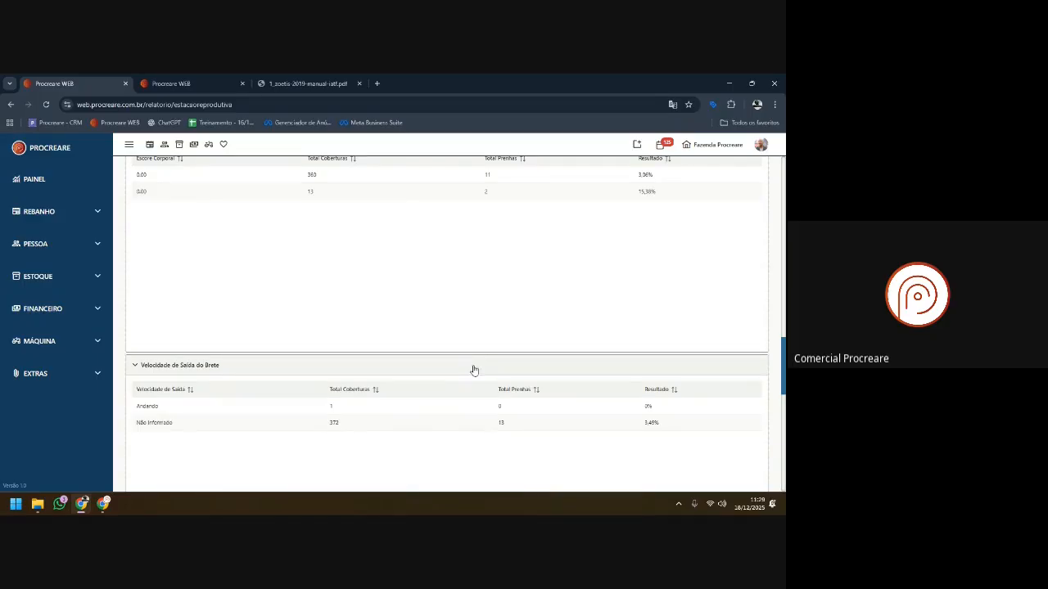
scroll(246, 337, up, 2)
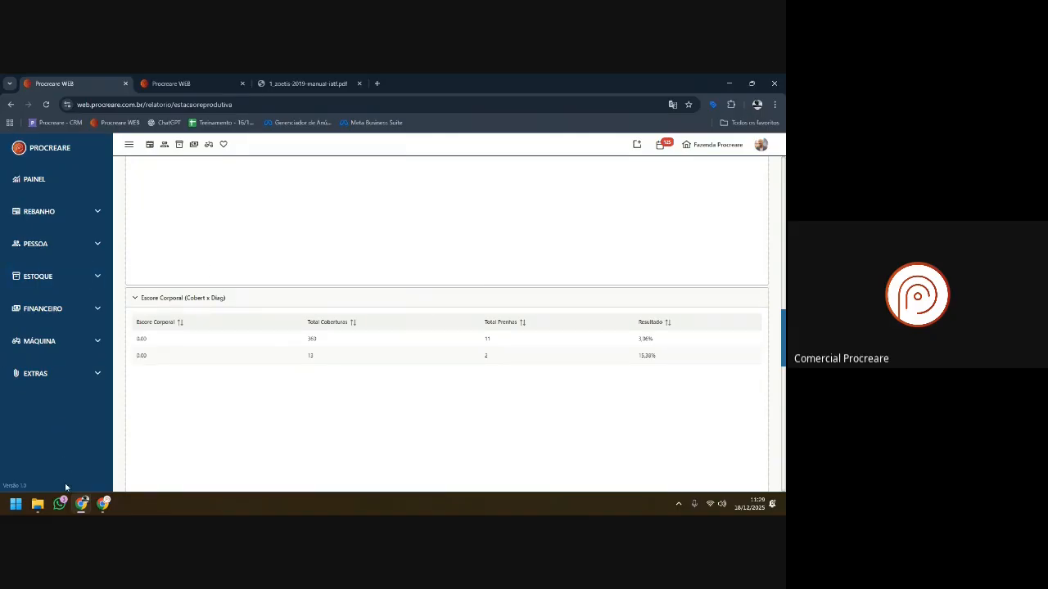
- Switch to the Google Meet training call and stop presenting the screen
mouse_move(78, 508)
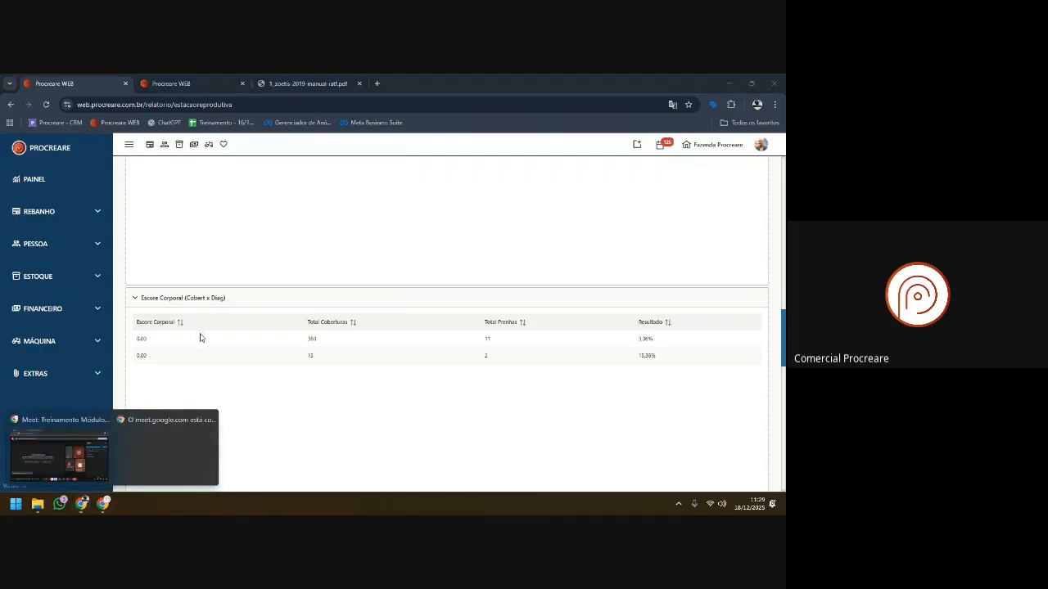
mouse_move(51, 465)
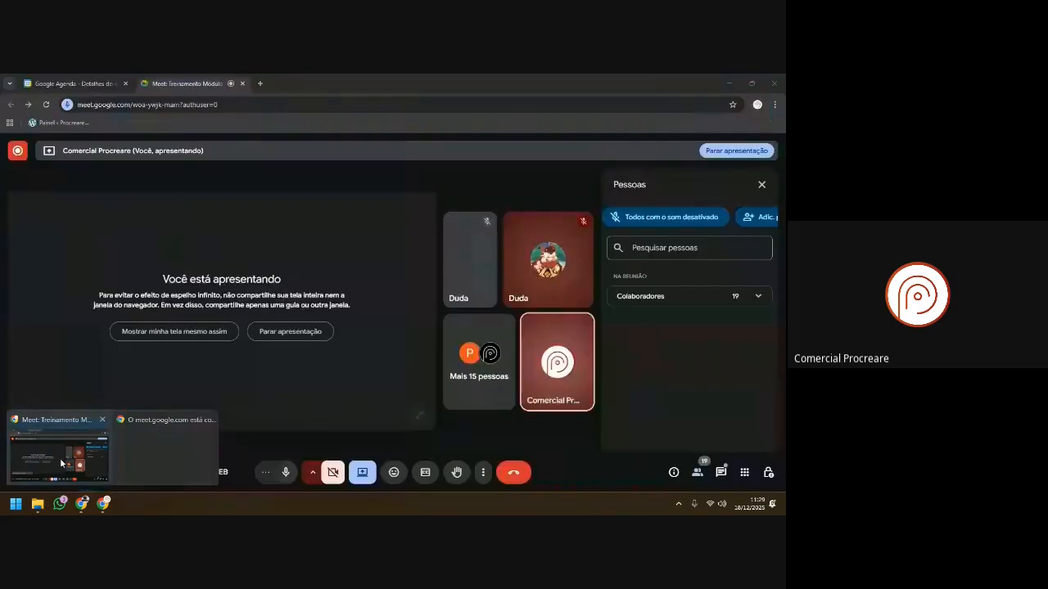
click(60, 464)
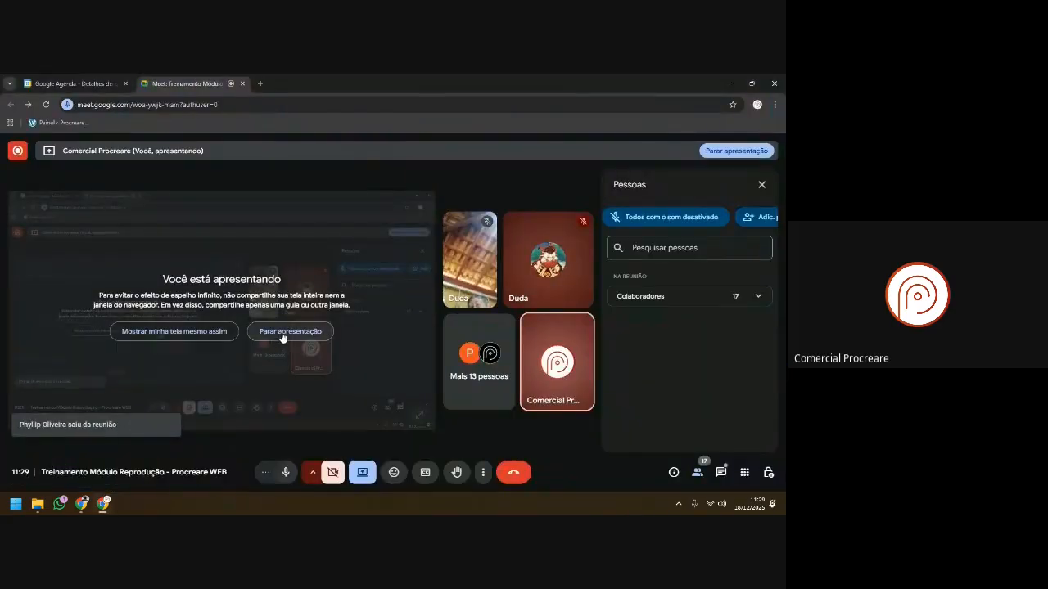
click(285, 333)
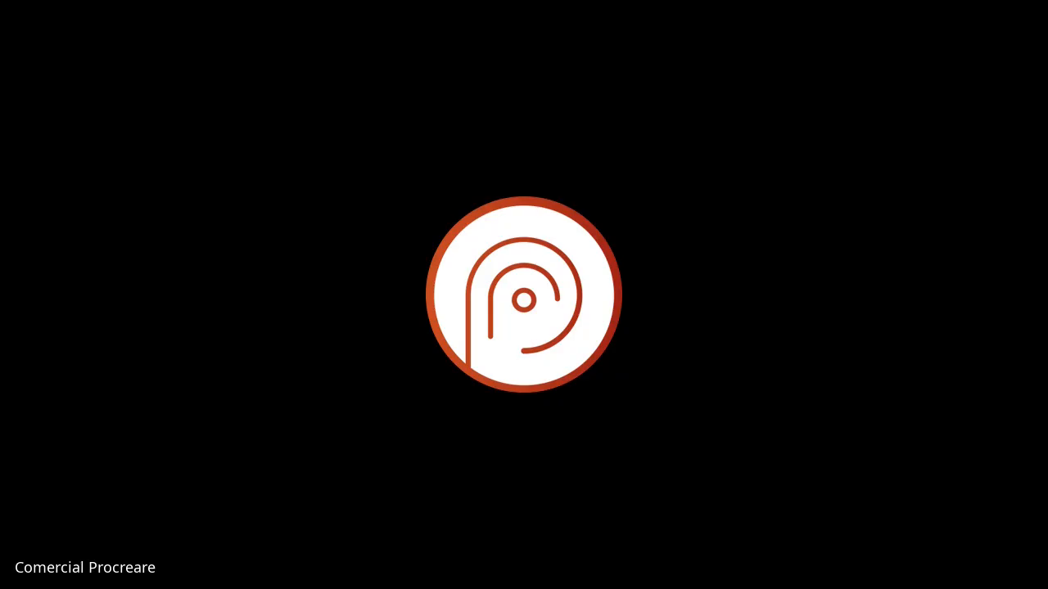